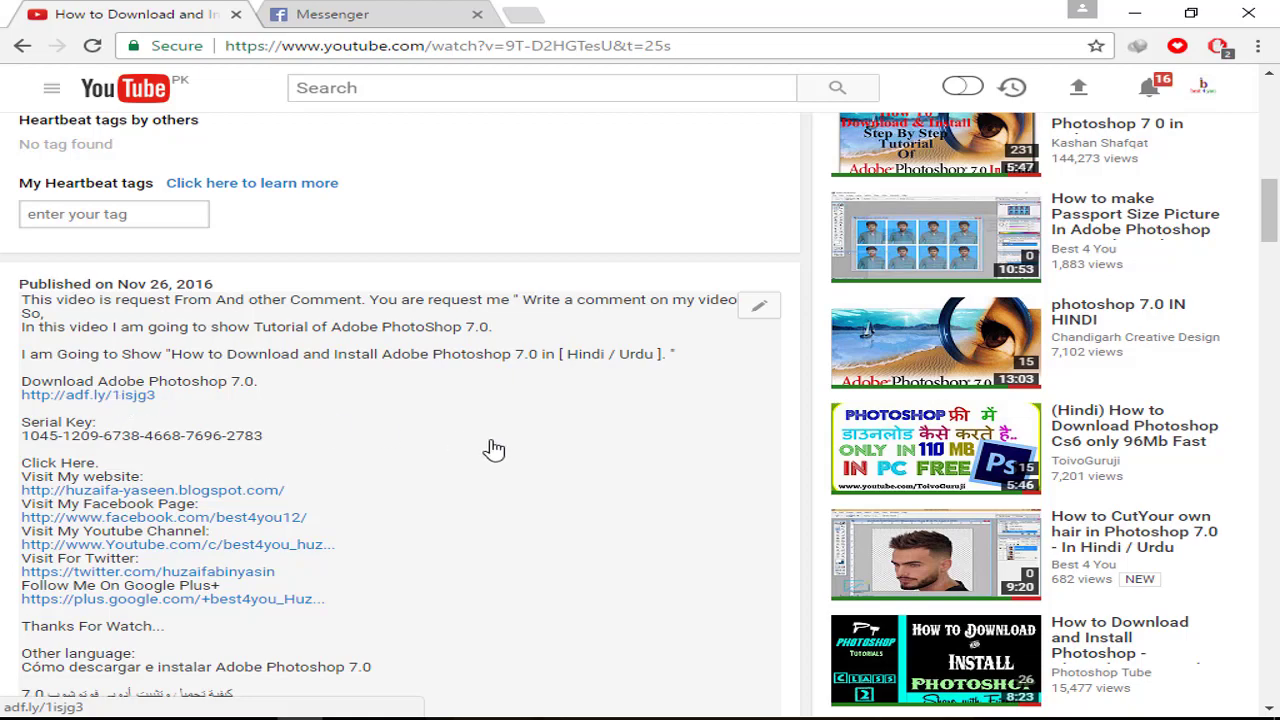
# Step: Minimize the YouTube browser to reveal Photoshop with DSC_9145.jpg and the finished portrait open
pyautogui.scroll(10, 494, 450)
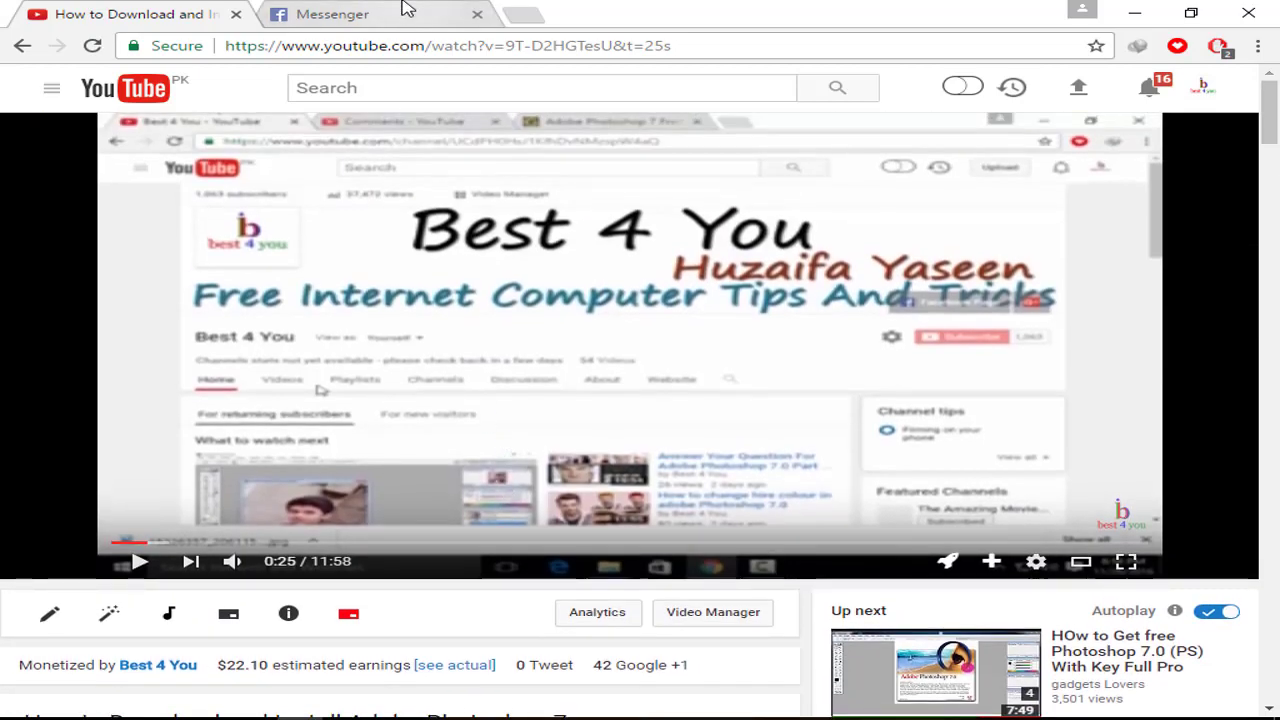
pyautogui.click(405, 8)
pyautogui.click(130, 14)
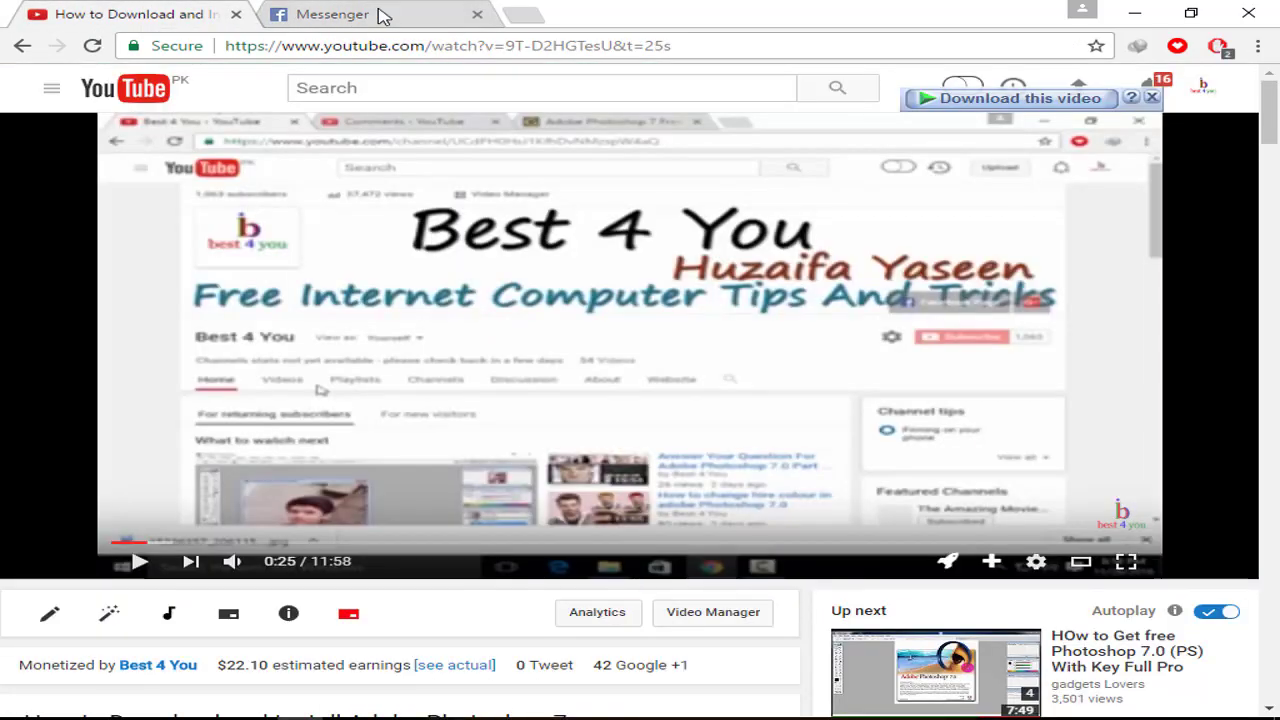
pyautogui.click(1140, 12)
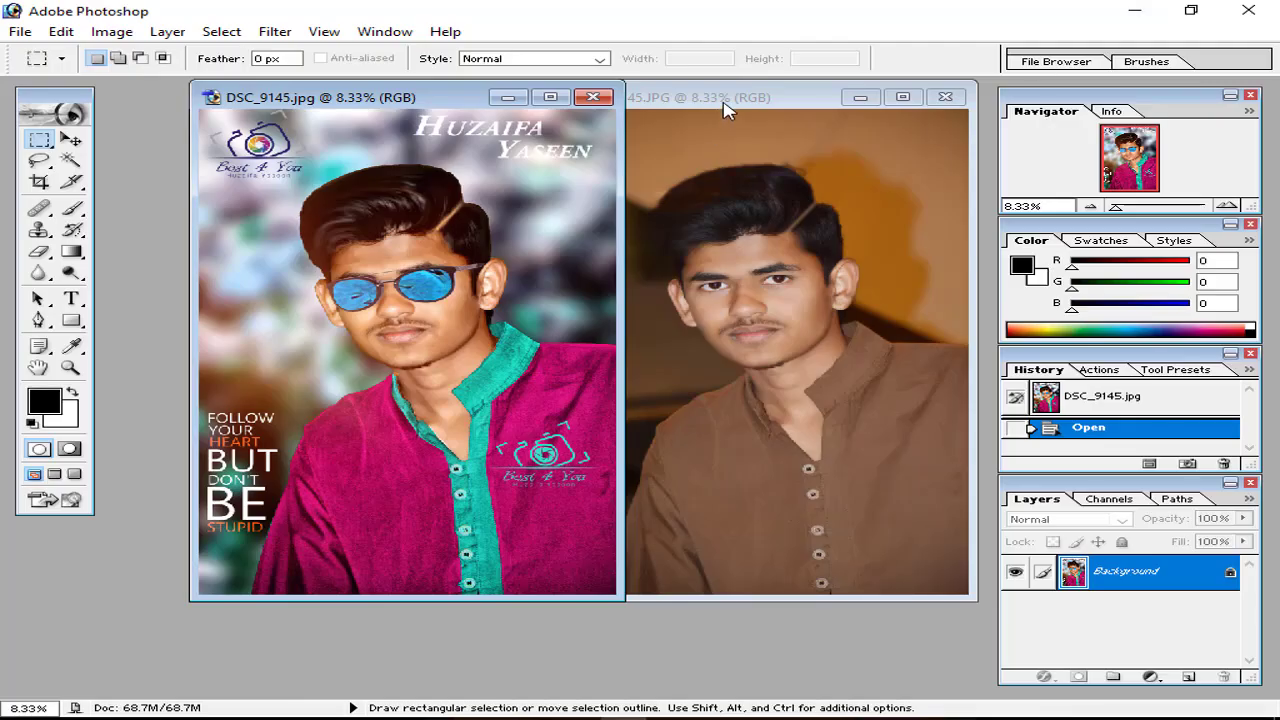
# Step: Arrange the finished portrait and the original brown-shirt photo windows side by side
pyautogui.click(726, 106)
pyautogui.click(420, 102)
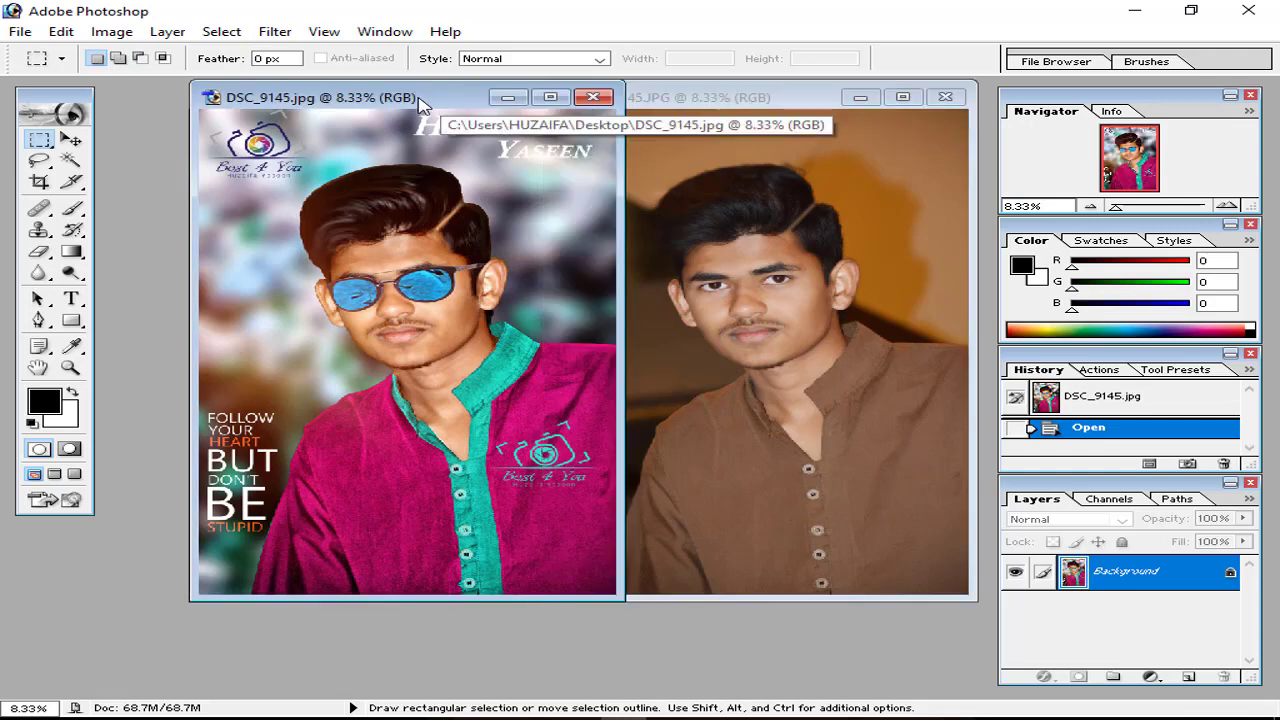
pyautogui.moveTo(410, 100); pyautogui.dragTo(390, 100)
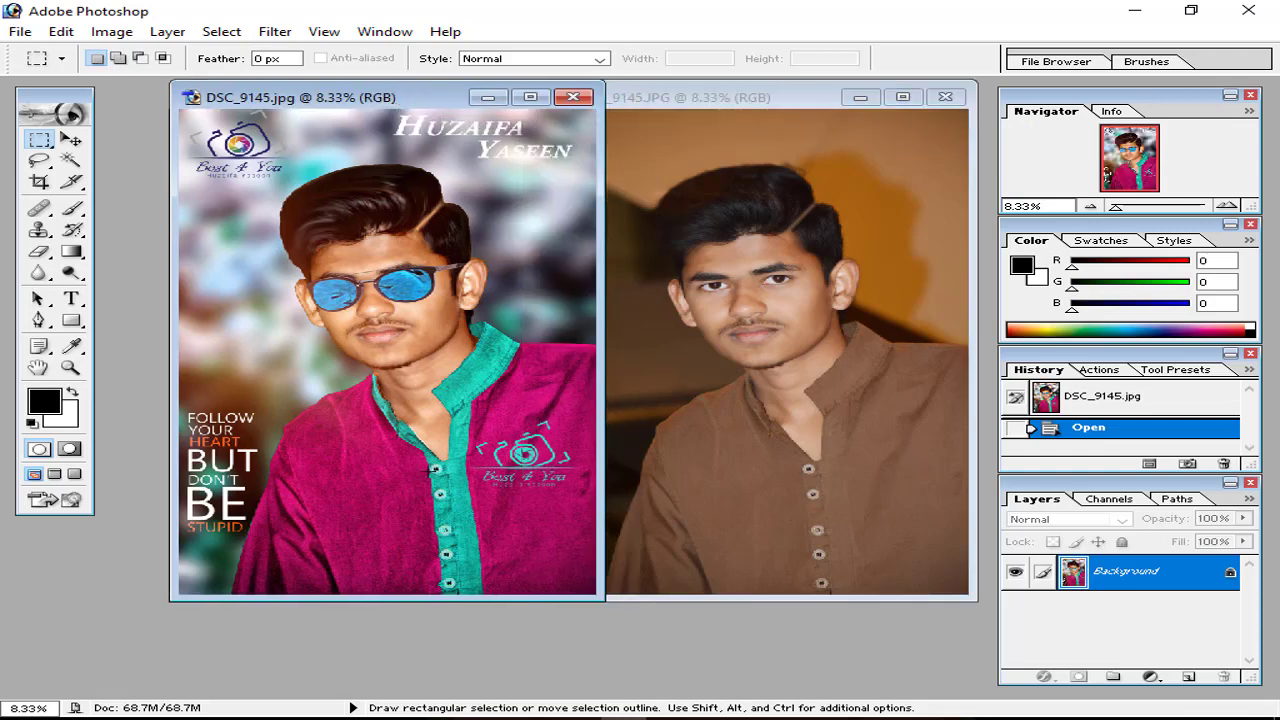
pyautogui.click(735, 106)
pyautogui.moveTo(735, 106); pyautogui.dragTo(577, 106)
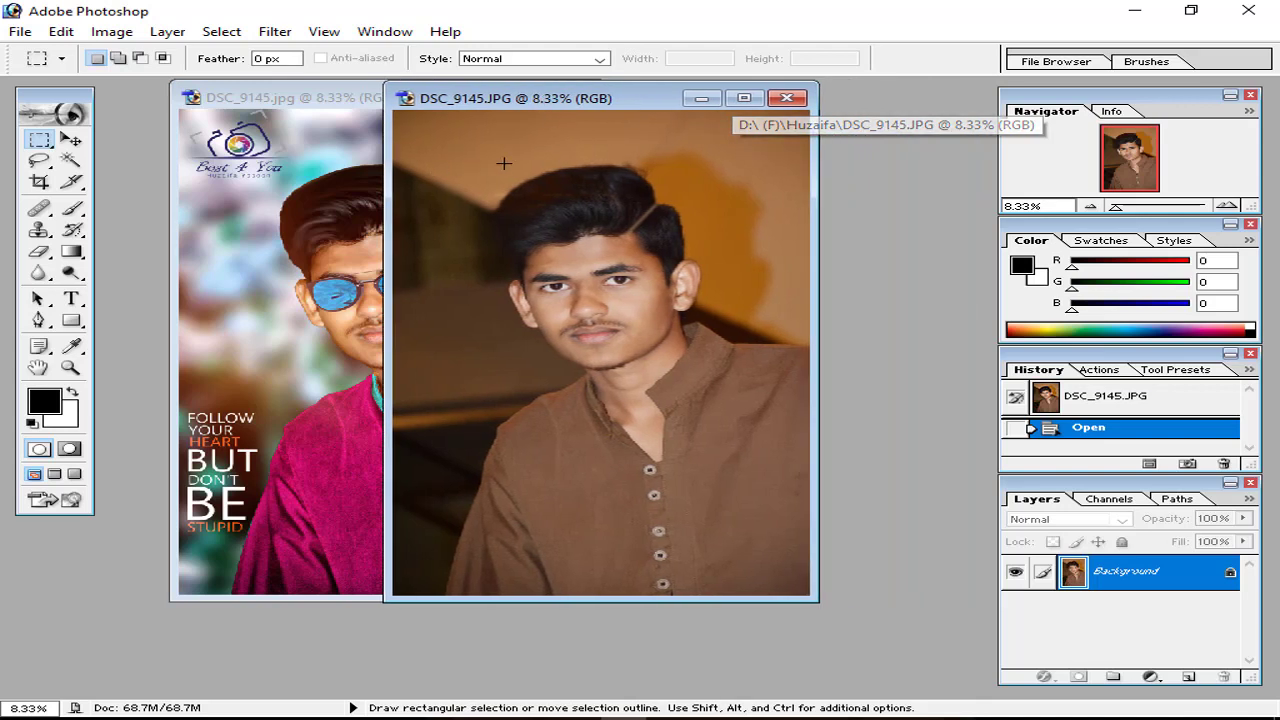
# Step: Magic Wand-select the orange background around the boy, adding further background areas
pyautogui.click(71, 161)
pyautogui.click(684, 166)
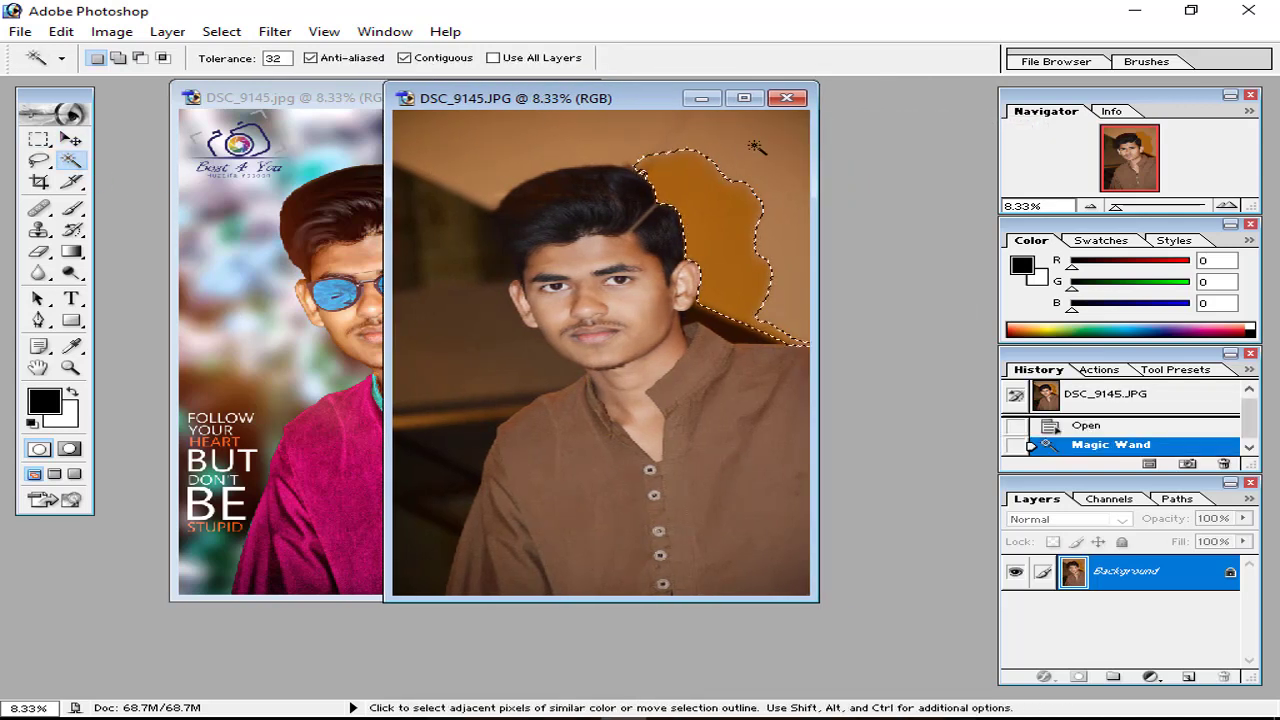
pyautogui.click(118, 57)
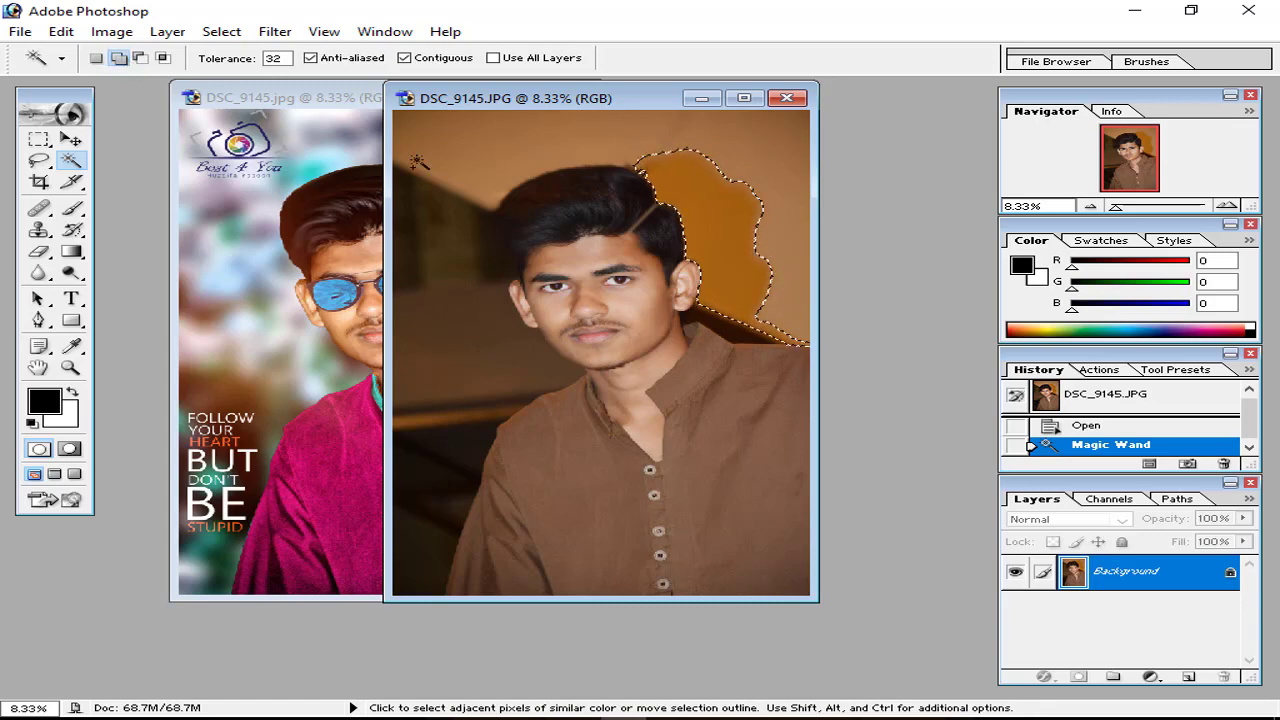
pyautogui.click(490, 174)
pyautogui.click(520, 200)
# Step: Refine the selection with the Magnetic Lasso, tracing from collar around the boy's head
pyautogui.hotkey('ctrl', 'z')
pyautogui.click(40, 161)
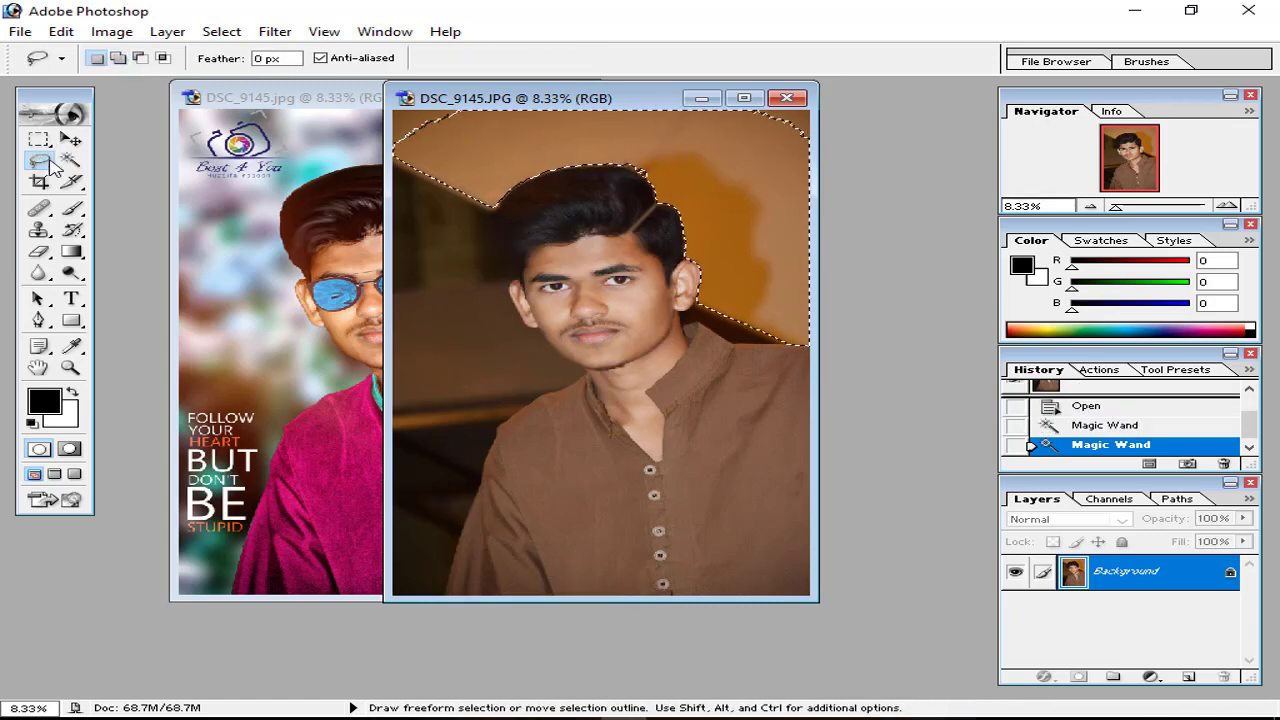
pyautogui.rightClick(50, 165)
pyautogui.click(112, 198)
pyautogui.click(118, 58)
pyautogui.click(496, 207)
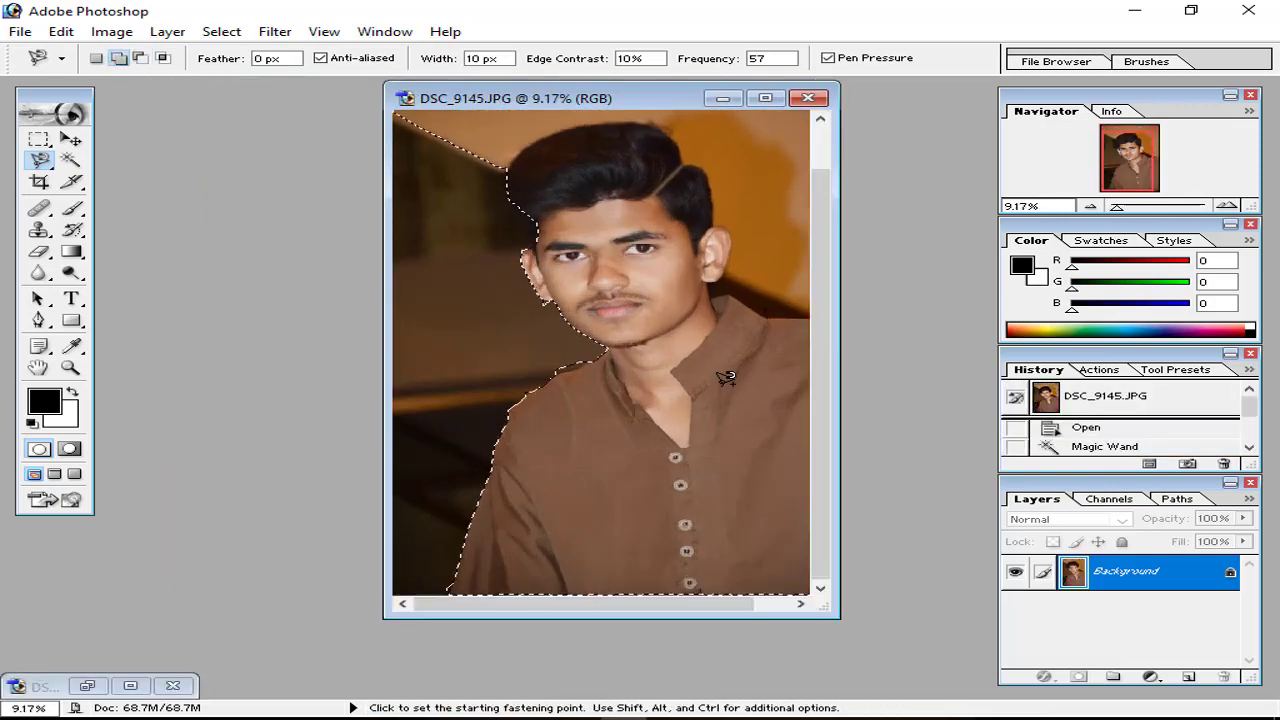
pyautogui.hotkey('ctrl', '+')
pyautogui.click(141, 58)
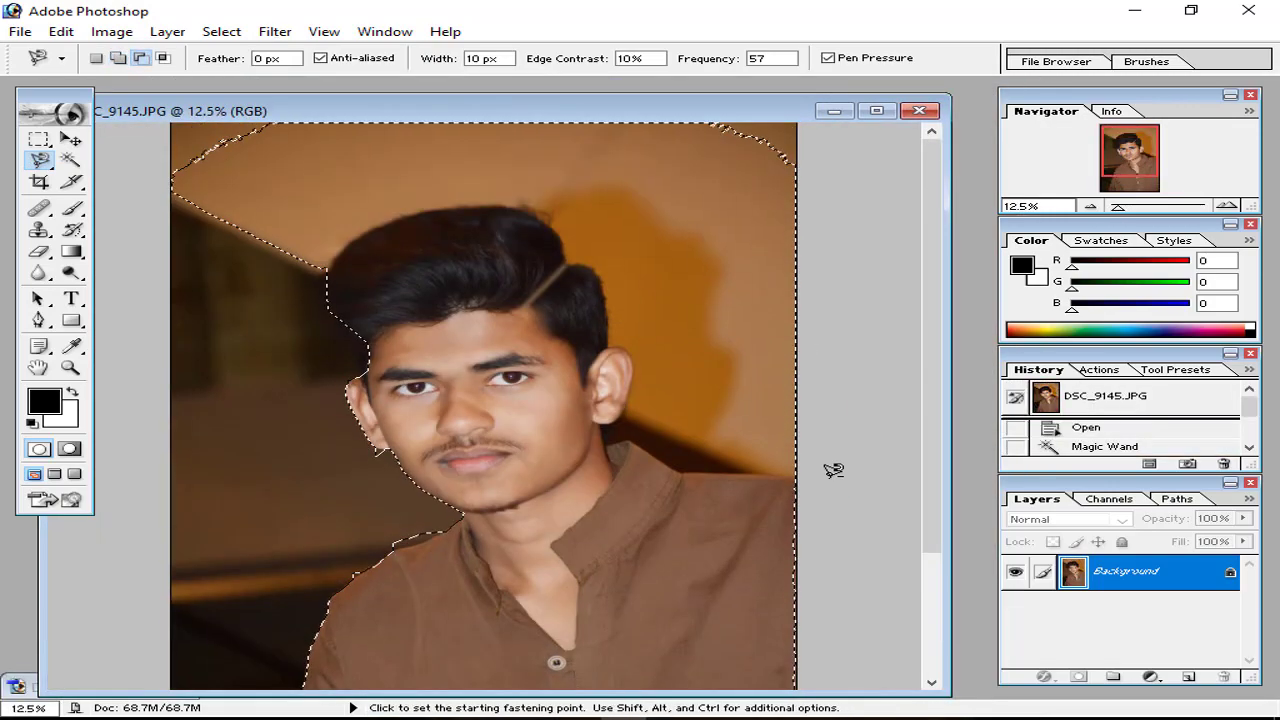
pyautogui.click(794, 471)
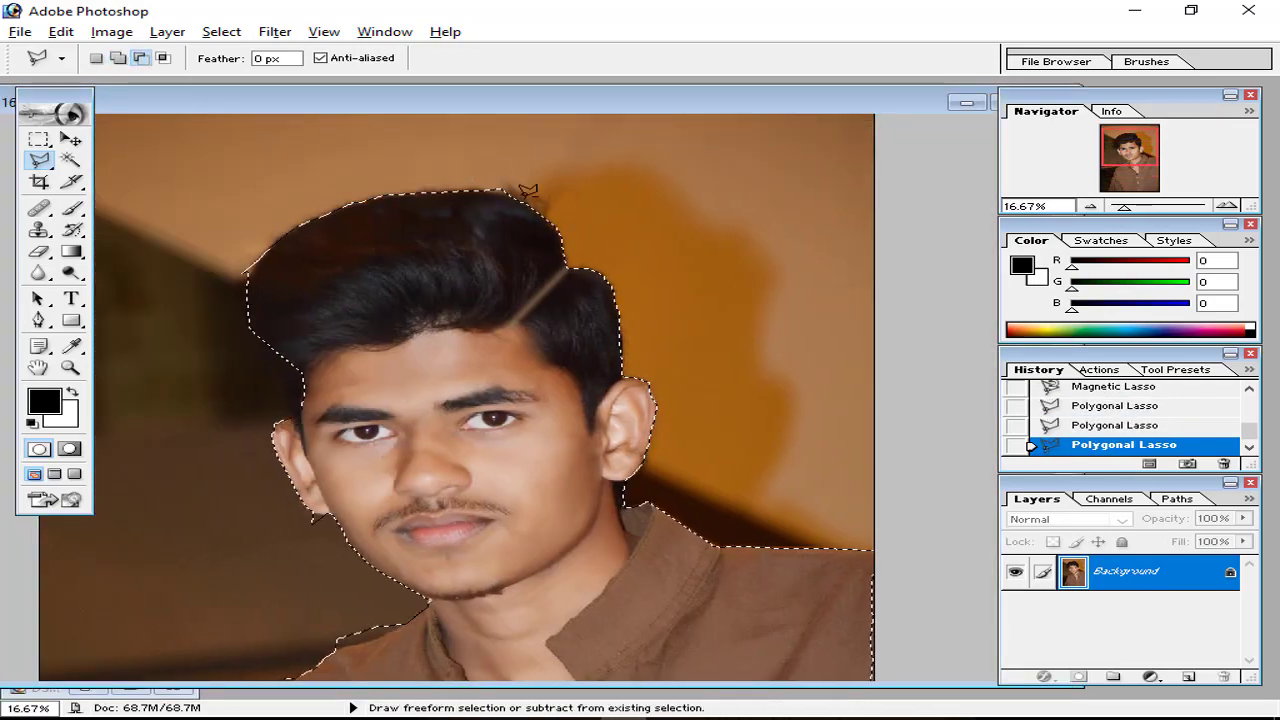
pyautogui.click(302, 420)
pyautogui.click(248, 273)
# Step: Trim the selection along the shirt edge at the shoulder, then copy the boy to a new layer
pyautogui.hotkey('ctrl', '+')
pyautogui.moveTo(320, 626); pyautogui.dragTo(286, 320)
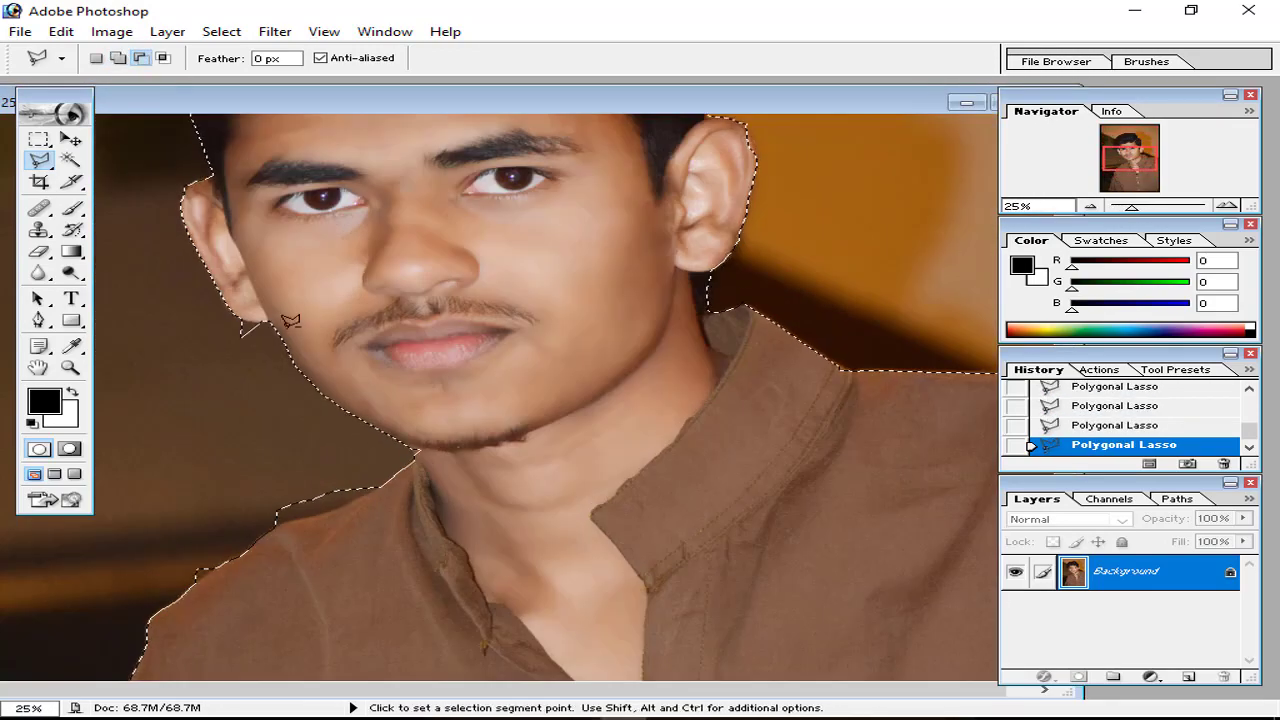
pyautogui.moveTo(286, 434); pyautogui.dragTo(309, 320)
pyautogui.click(310, 408)
pyautogui.hotkey('ctrl', '-')
pyautogui.hotkey('ctrl', '-')
pyautogui.hotkey('ctrl', '-')
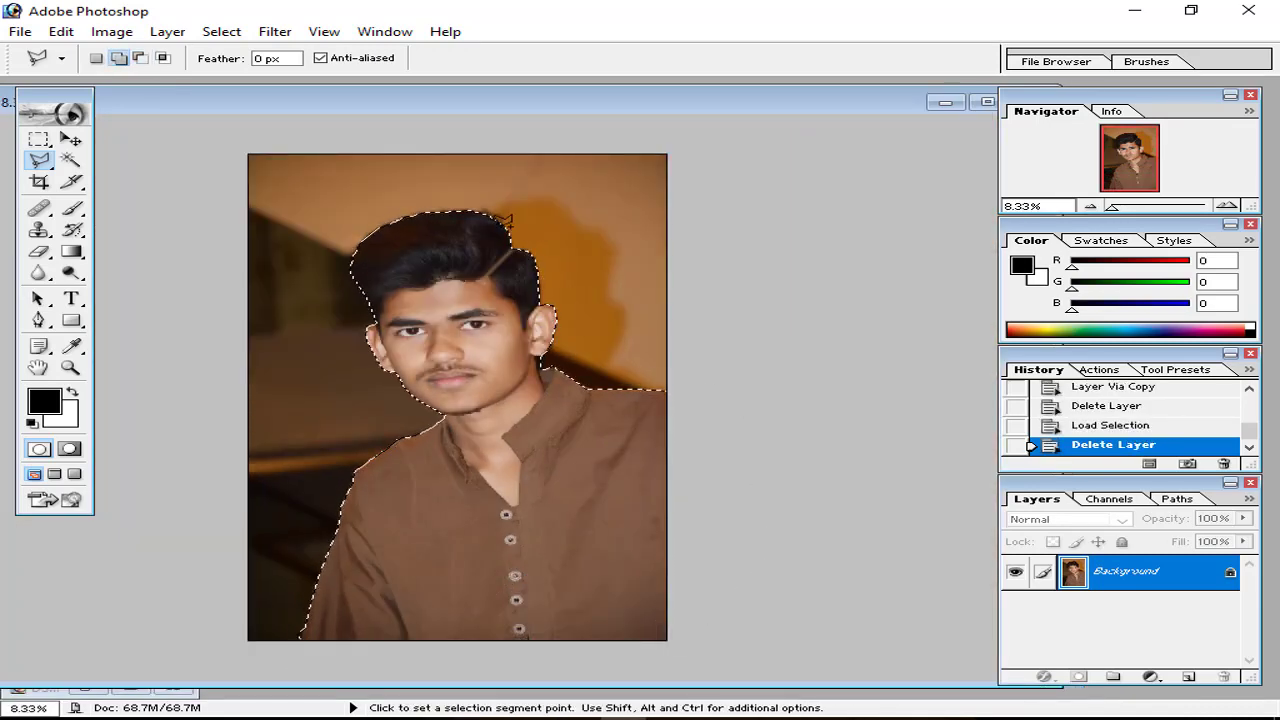
pyautogui.hotkey('ctrl', 'j')
# Step: Toggle the original photo layer's visibility to check the cut-out and make it active
pyautogui.click(1014, 608)
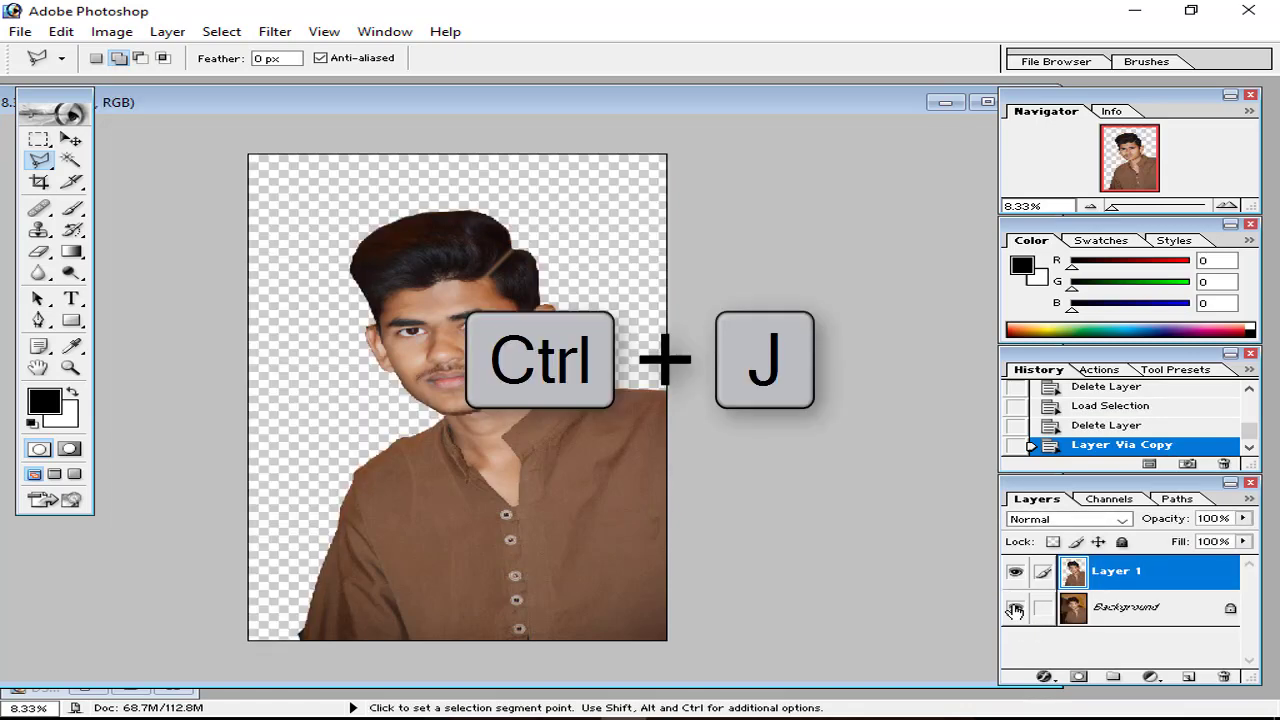
pyautogui.click(1014, 608)
pyautogui.click(1014, 608)
pyautogui.click(1014, 608)
pyautogui.click(1014, 608)
pyautogui.click(1014, 608)
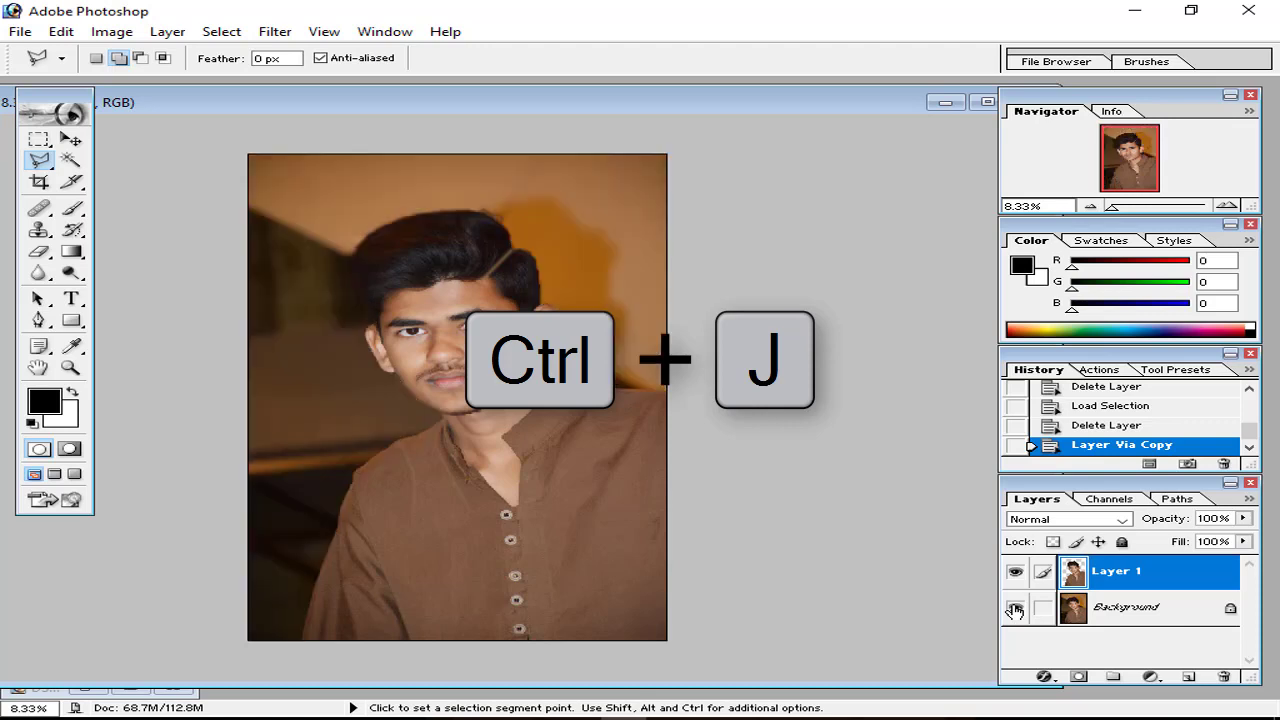
pyautogui.click(1140, 610)
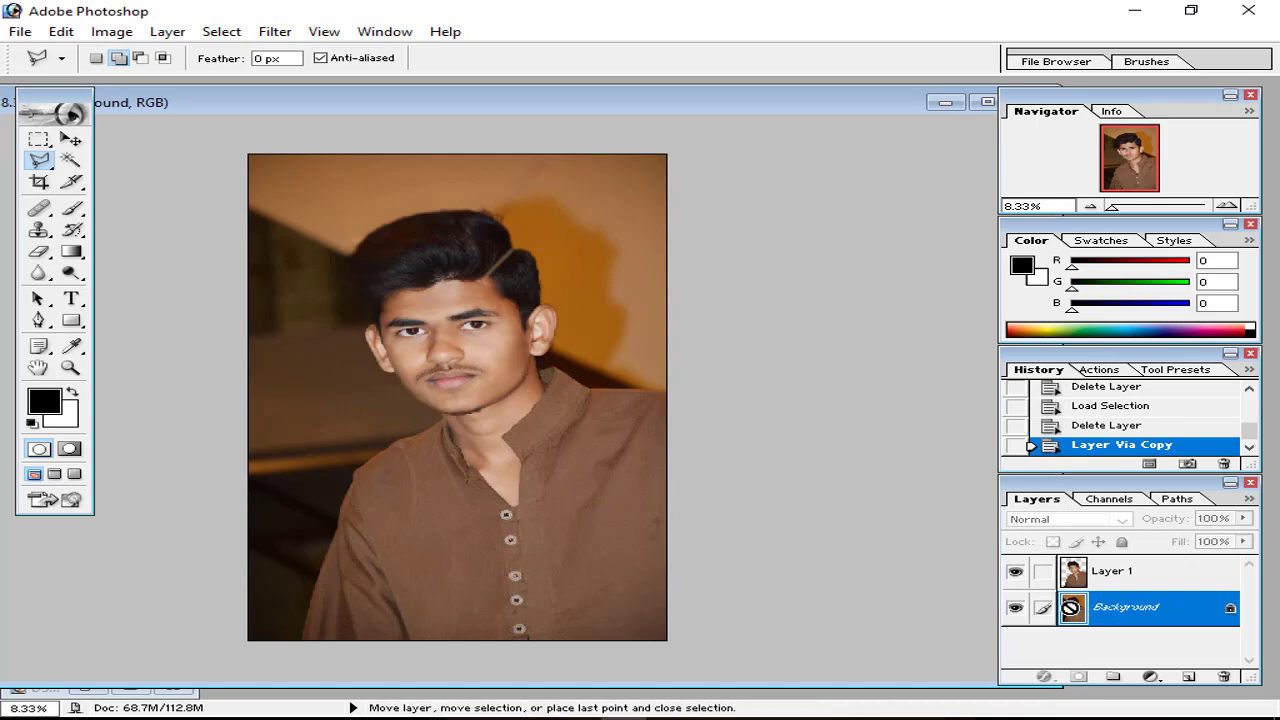
pyautogui.keyDown('ctrl'); pyautogui.click(1072, 608); pyautogui.keyUp('ctrl')
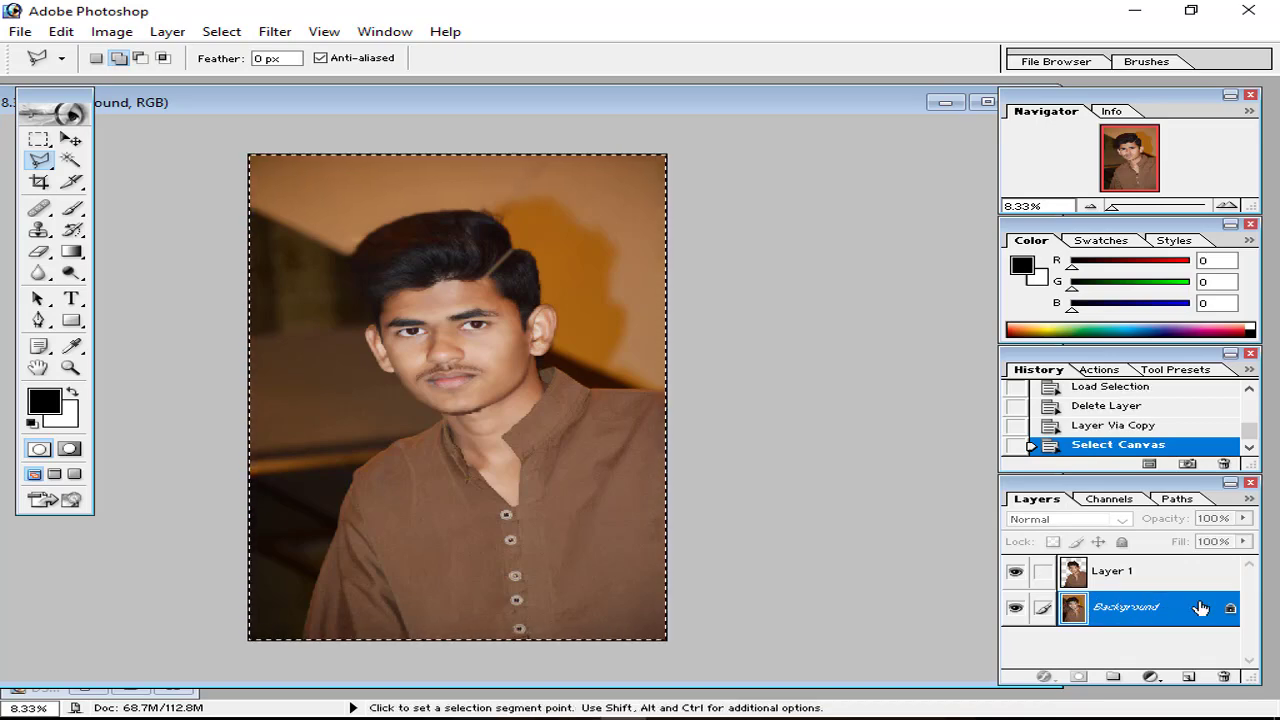
# Step: Convert the Background into Layer 0 and fill it with White
pyautogui.doubleClick(1120, 607)
pyautogui.click(812, 334)
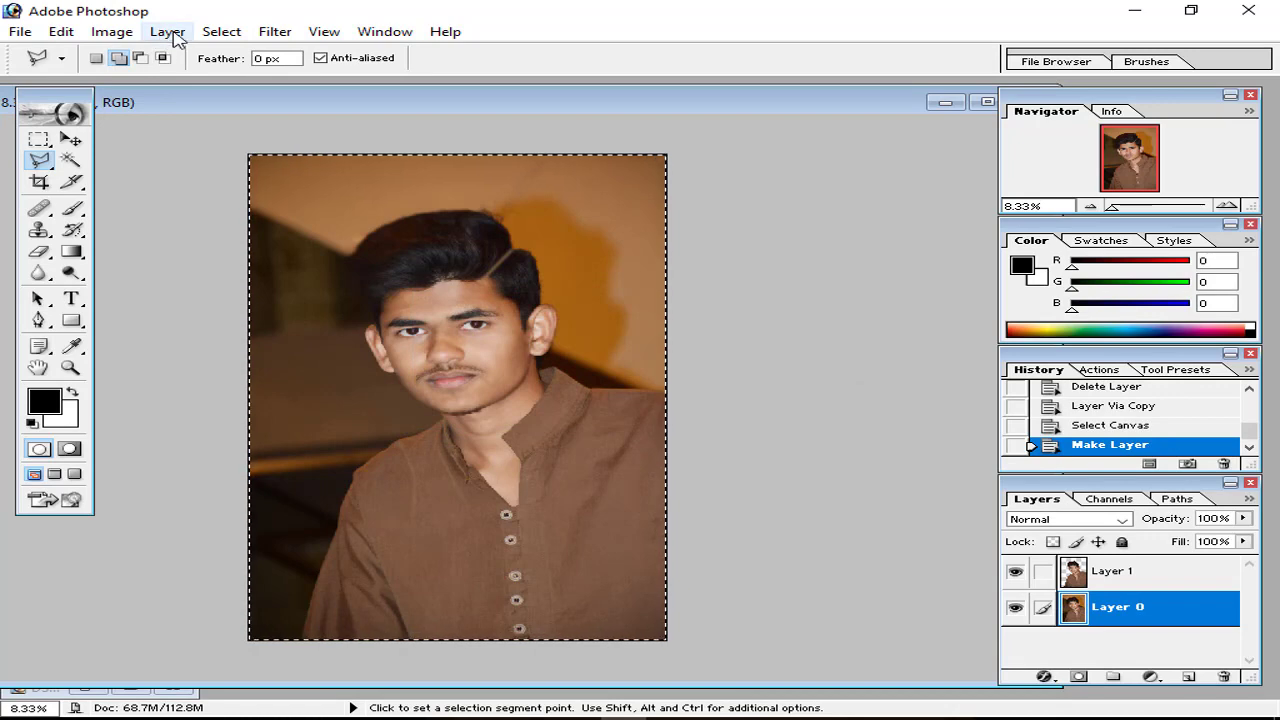
pyautogui.click(60, 31)
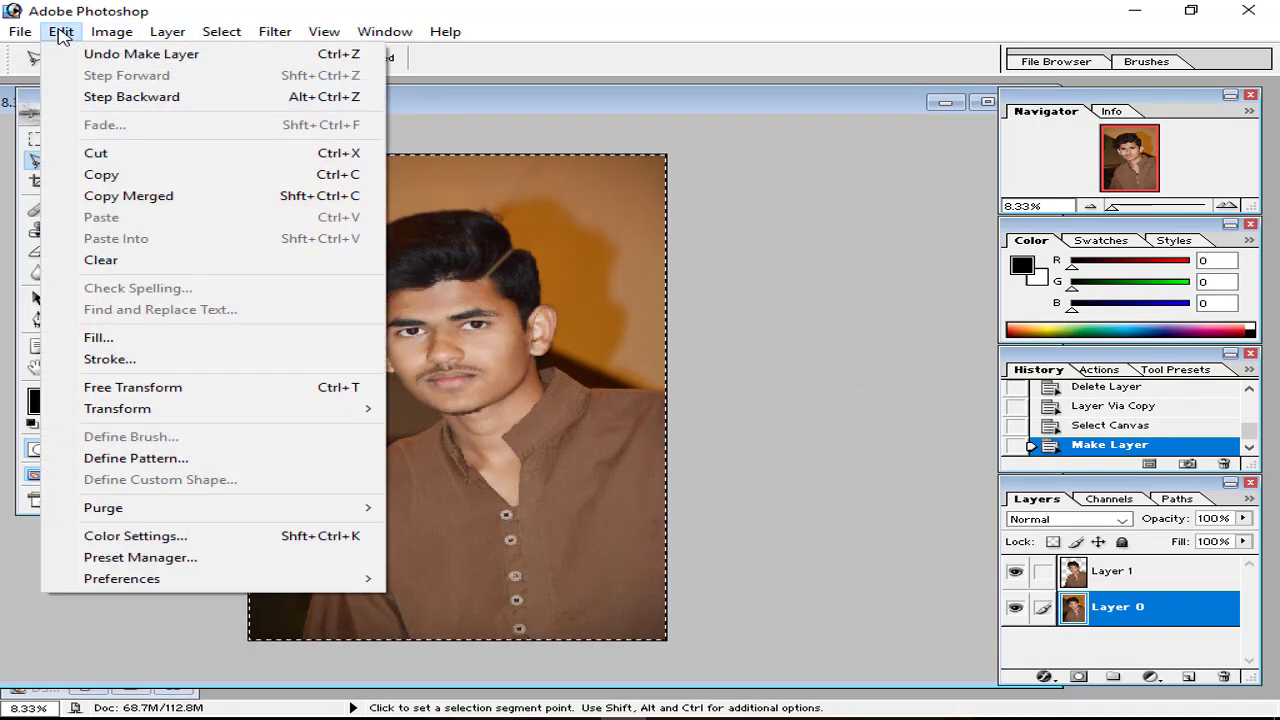
pyautogui.click(170, 345)
pyautogui.click(690, 303)
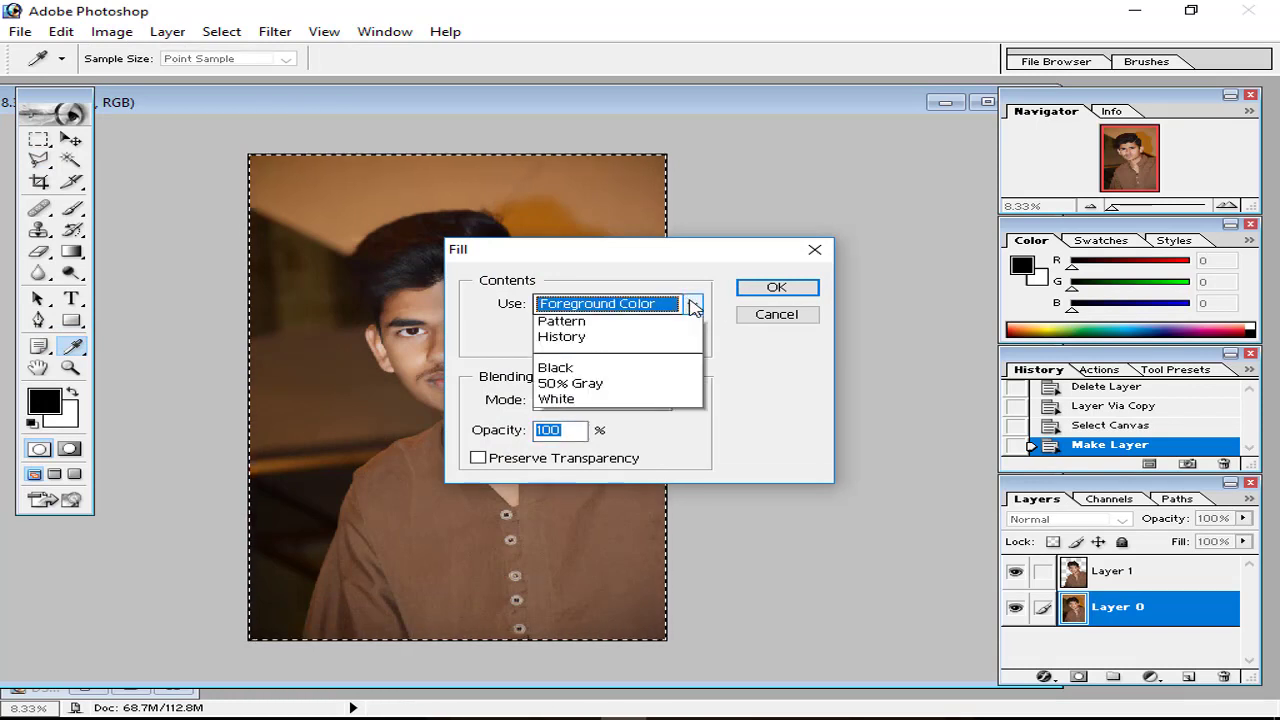
pyautogui.click(568, 447)
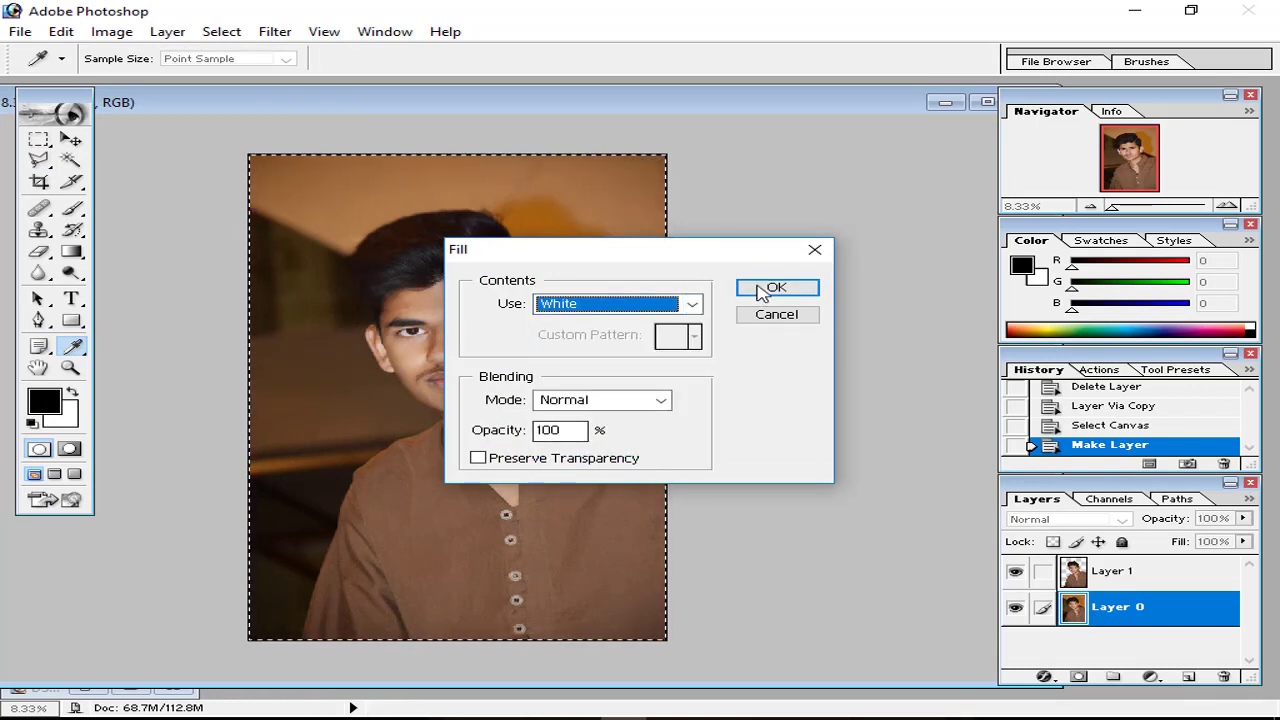
pyautogui.click(770, 288)
# Step: Outline the boy's hair with the Polygonal Lasso
pyautogui.press('l')
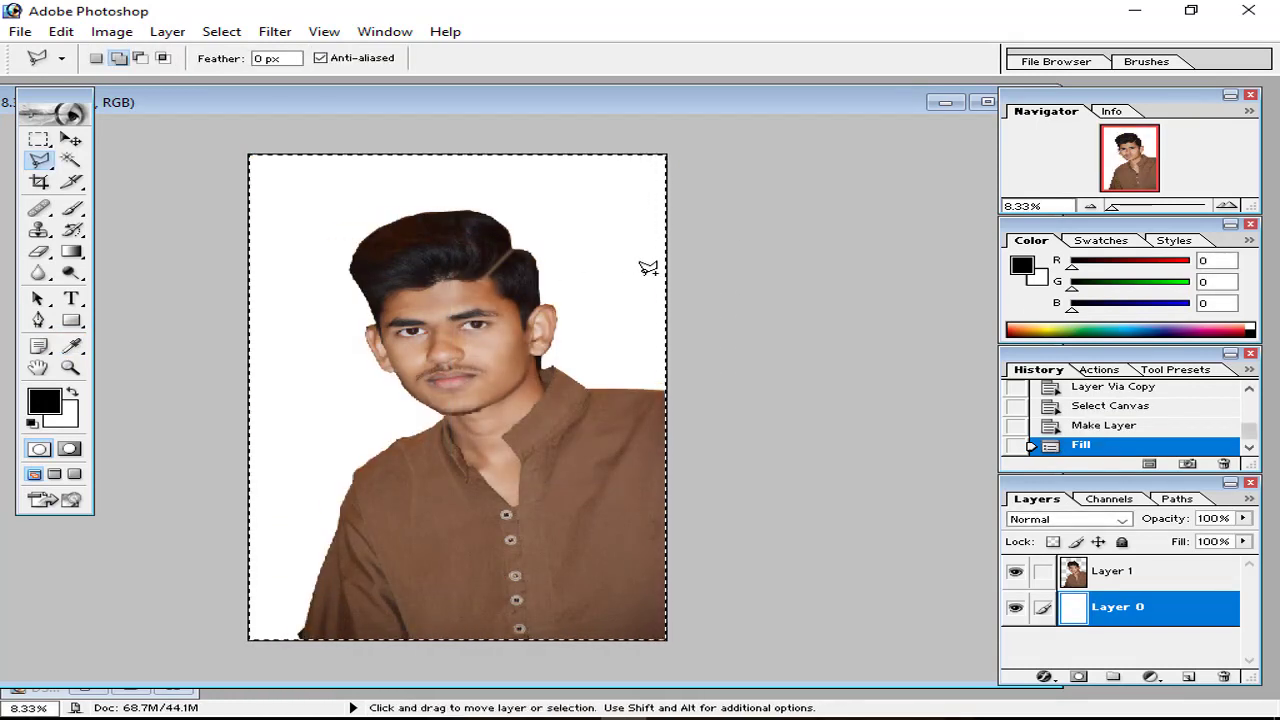
pyautogui.hotkey('ctrl', '+')
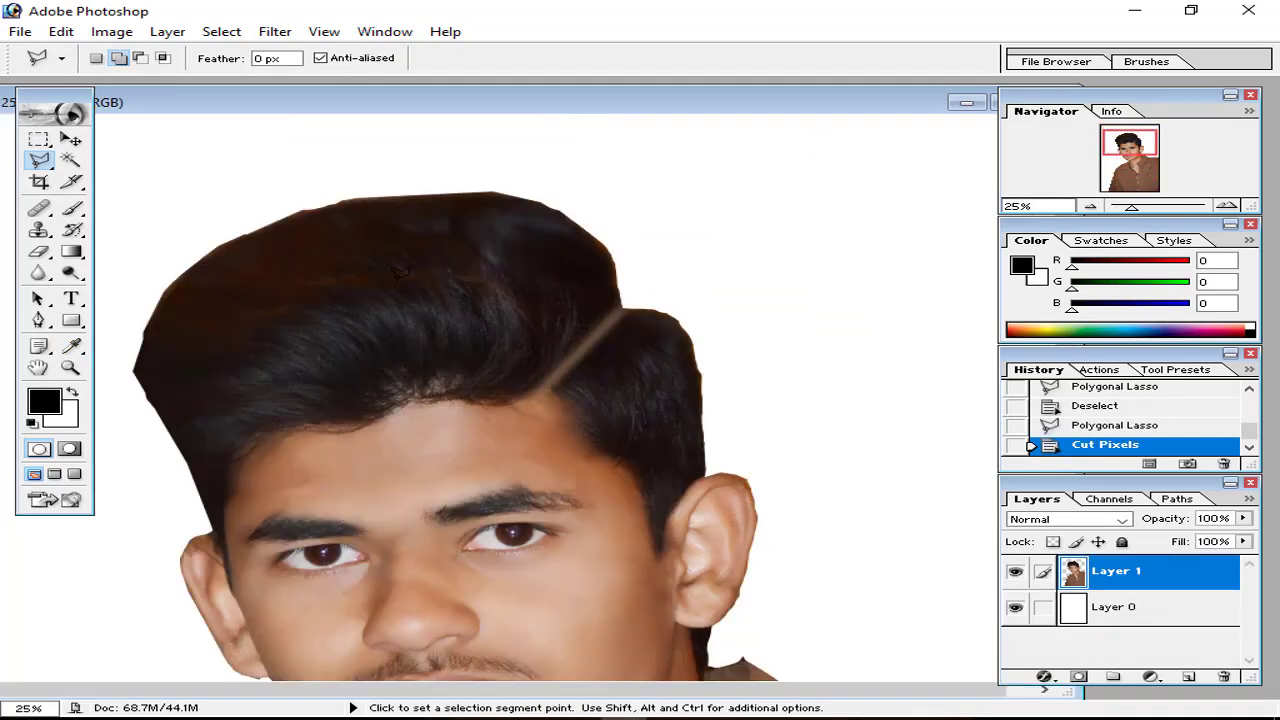
pyautogui.hotkey('ctrl', '+')
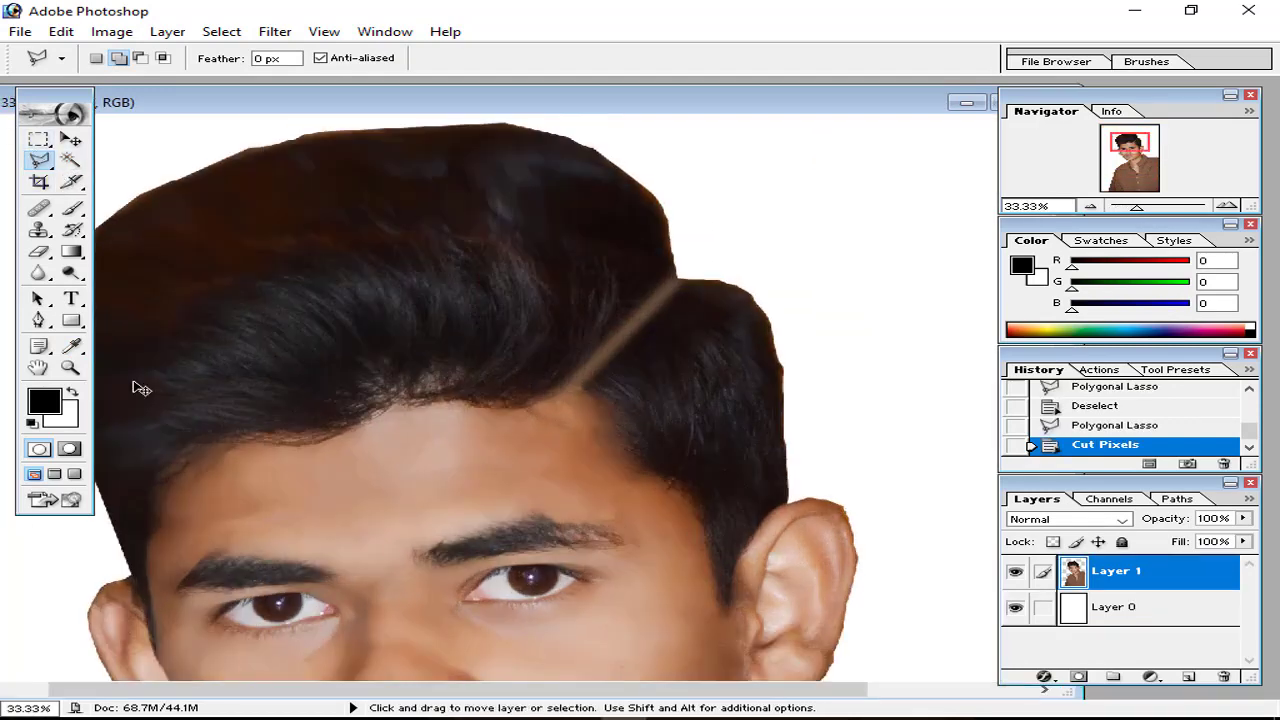
pyautogui.hotkey('ctrl', '-')
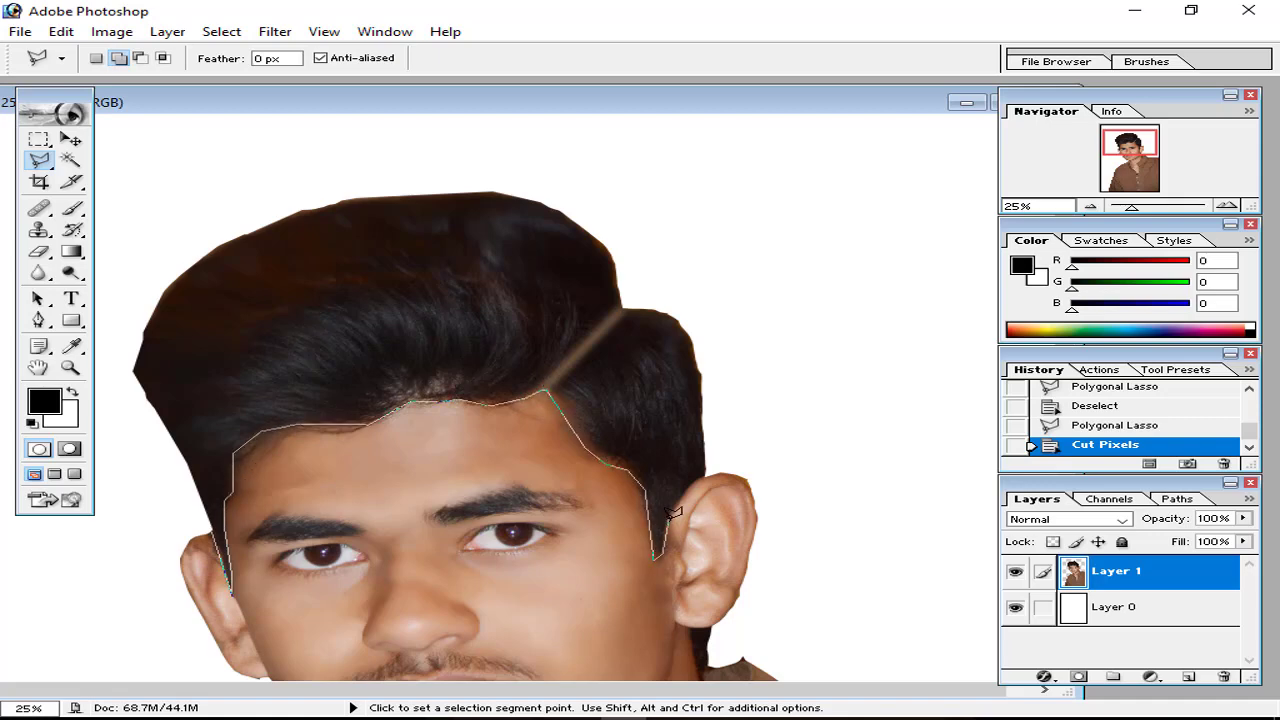
pyautogui.click(690, 315)
pyautogui.click(604, 194)
pyautogui.click(497, 138)
pyautogui.click(309, 177)
pyautogui.click(157, 236)
pyautogui.doubleClick(240, 500)
pyautogui.hotkey('ctrl', '-')
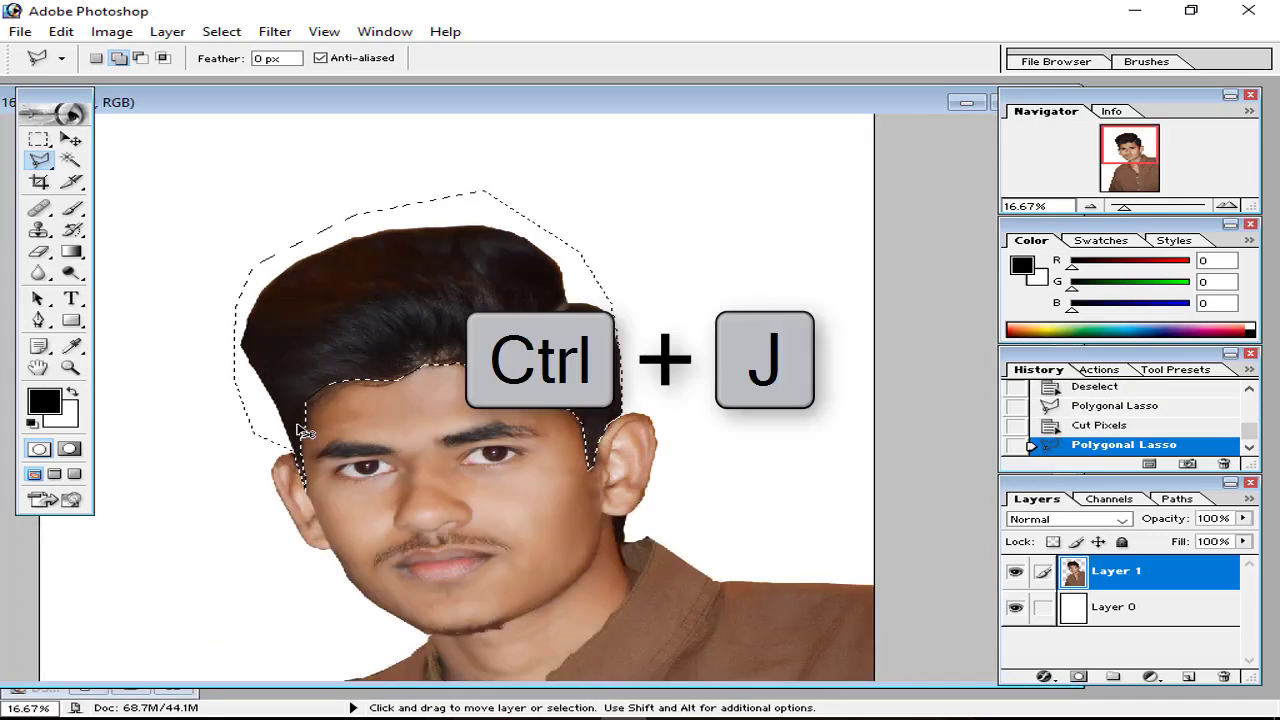
# Step: Copy the hair onto Layer 2 and toggle the face and white layers to check it
pyautogui.hotkey('ctrl', 'j')
pyautogui.click(1016, 607)
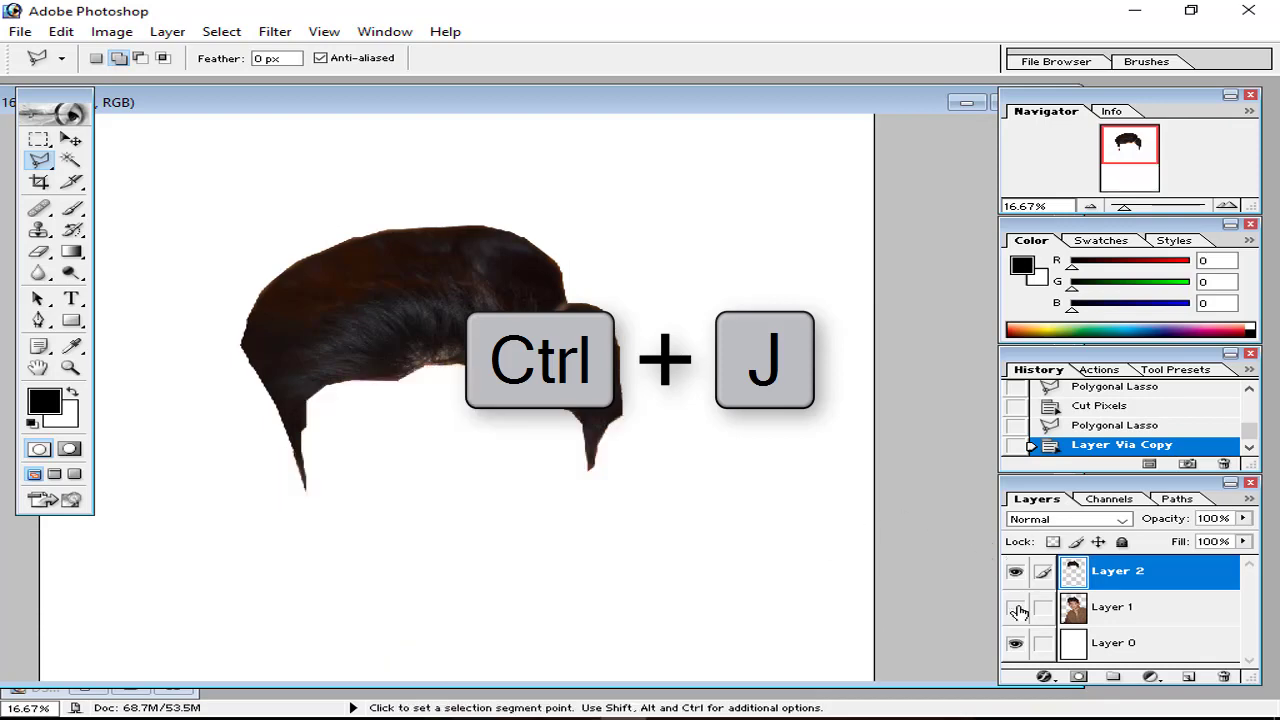
pyautogui.click(1016, 643)
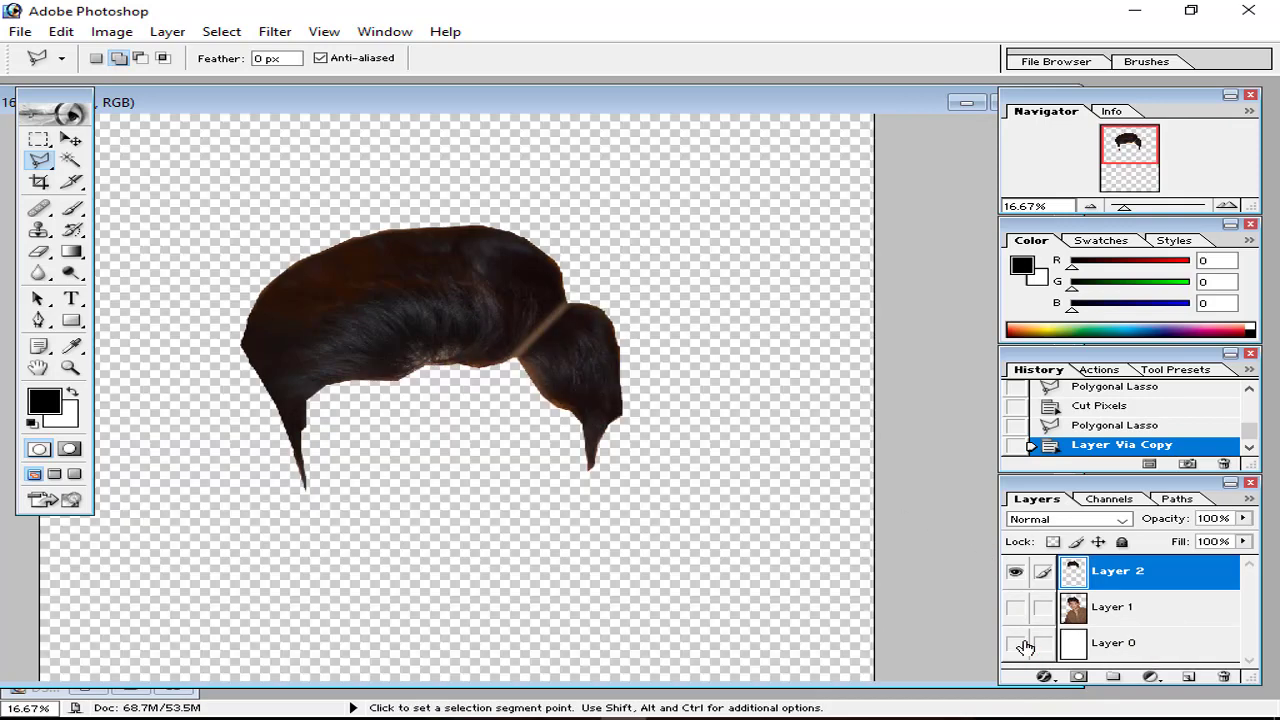
pyautogui.click(1019, 644)
pyautogui.click(1019, 644)
pyautogui.click(1016, 643)
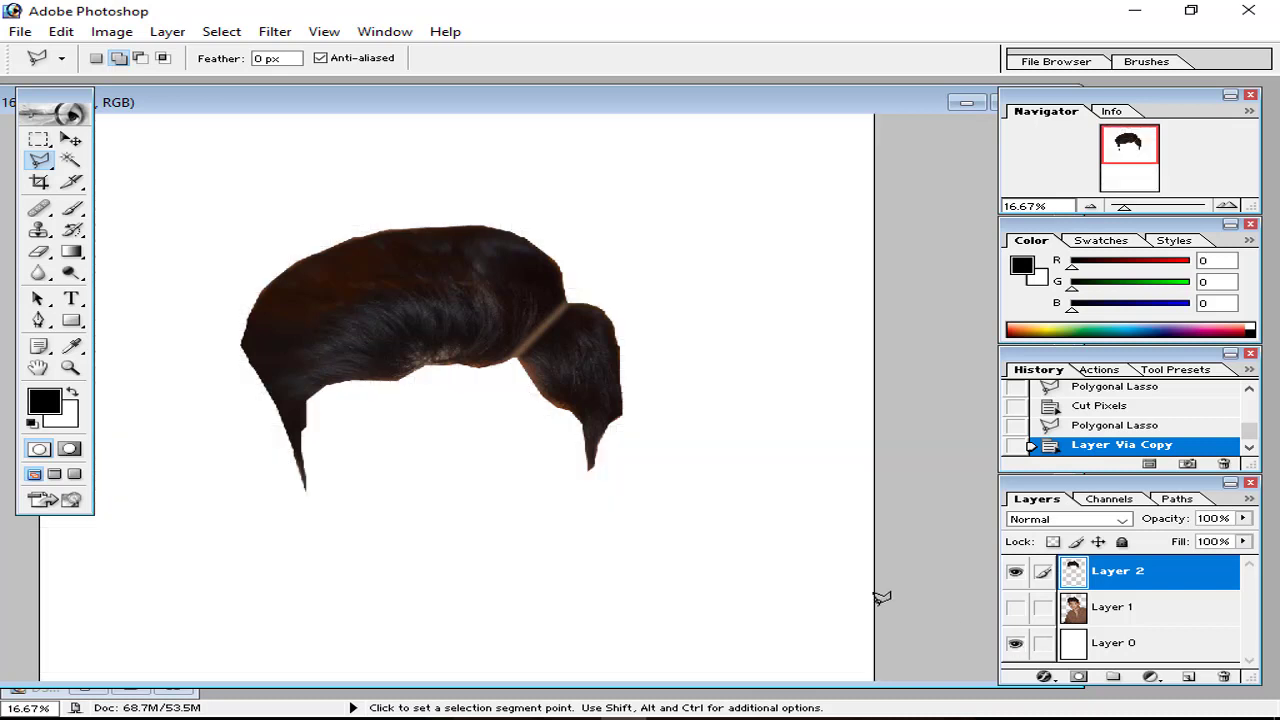
pyautogui.click(1016, 610)
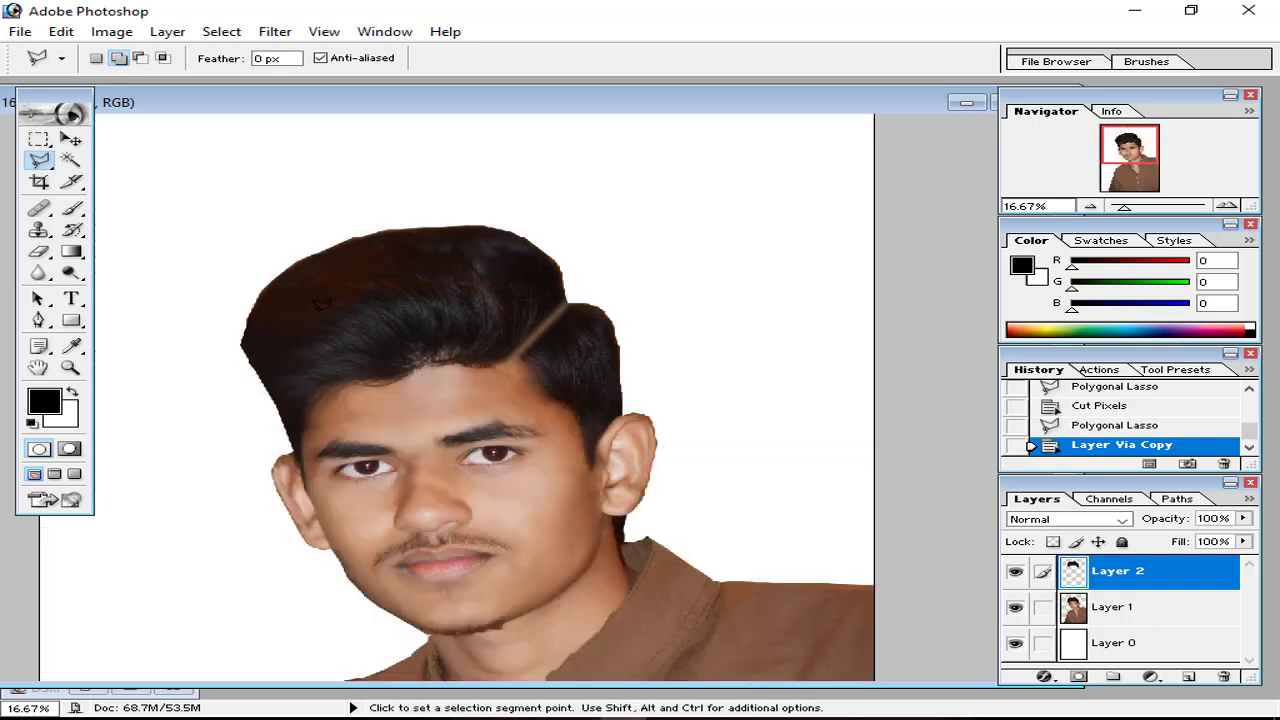
pyautogui.click(70, 212)
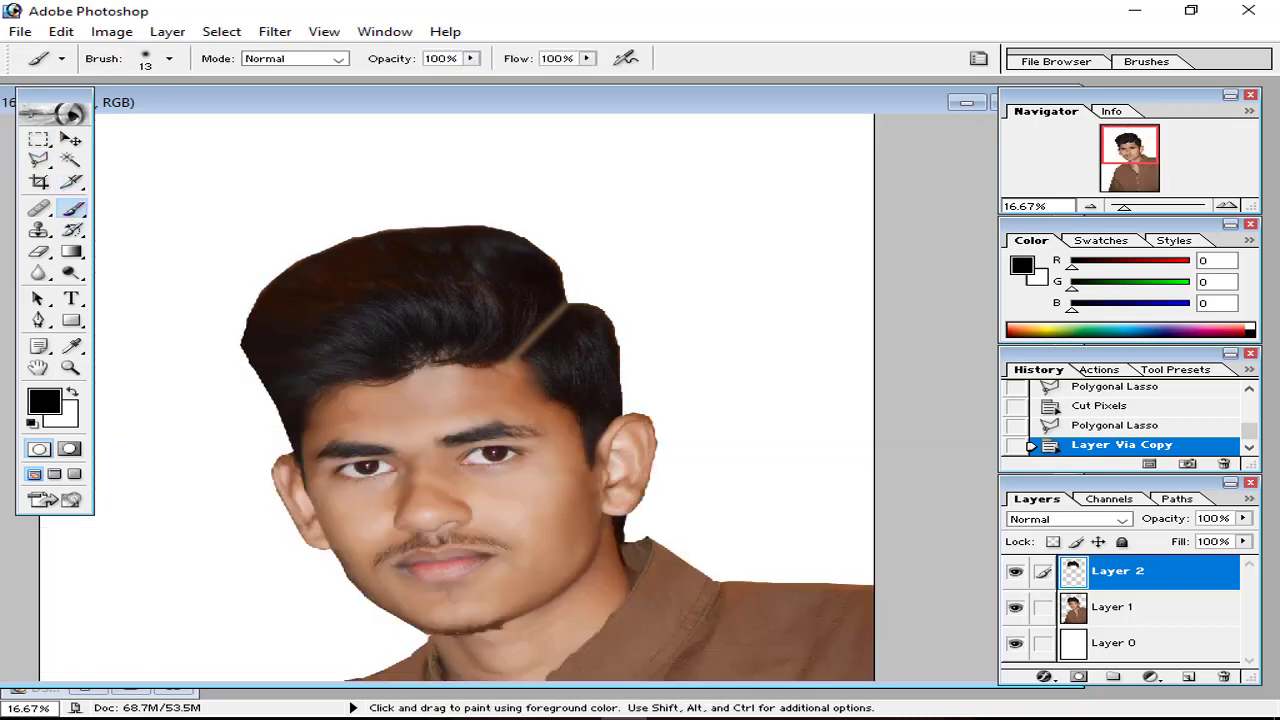
# Step: Paint trial strokes on the hair with the 41 px textured brush, then revert them in History
pyautogui.click(1146, 62)
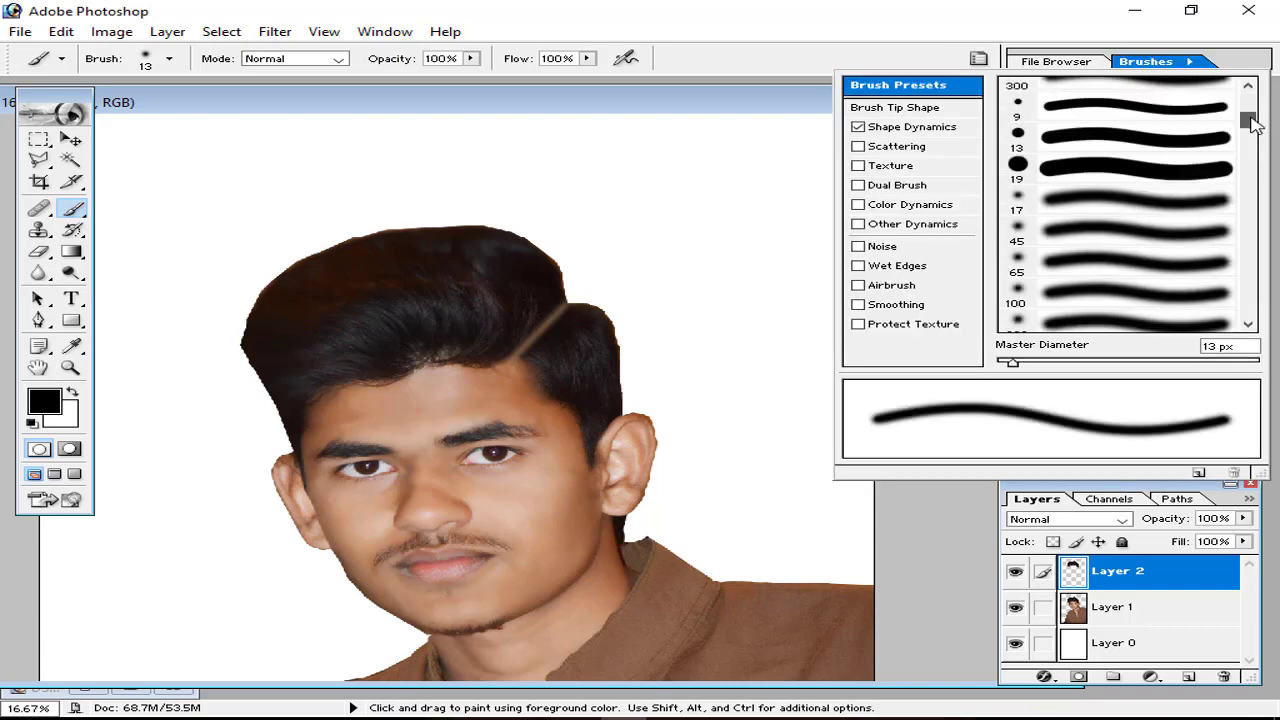
pyautogui.scroll(-10, 1122, 237)
pyautogui.scroll(5, 1122, 237)
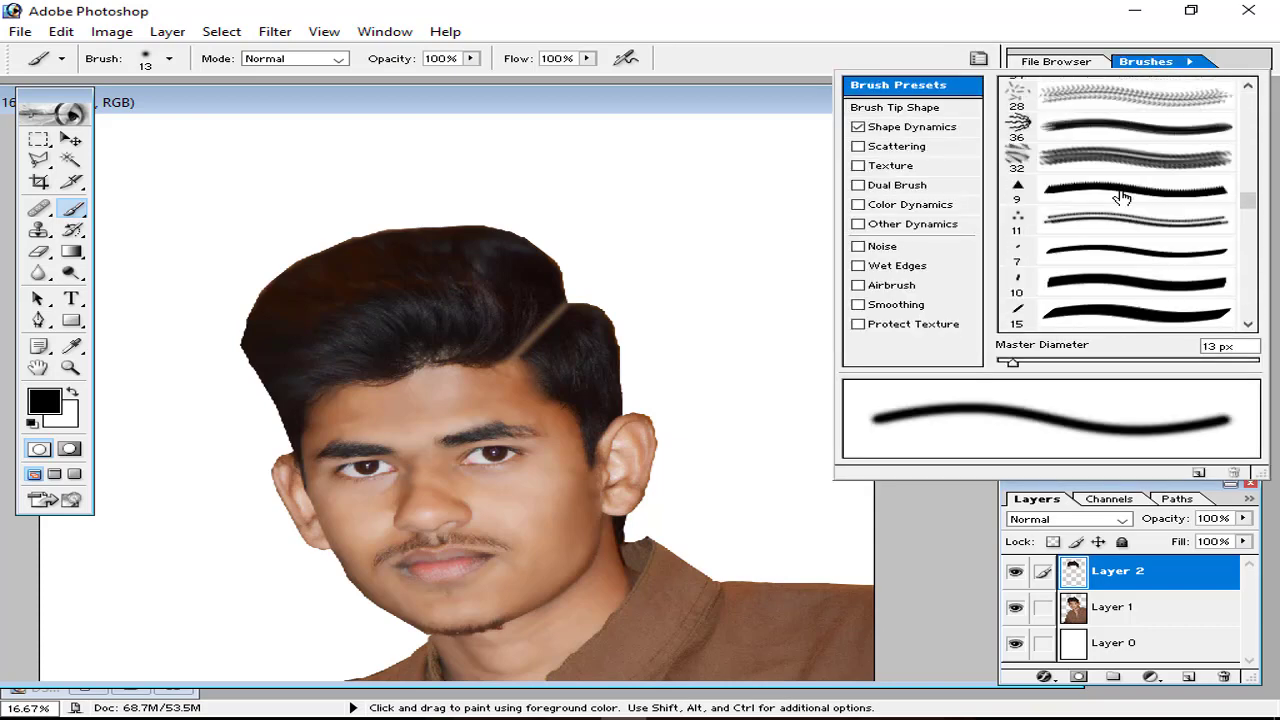
pyautogui.click(1120, 215)
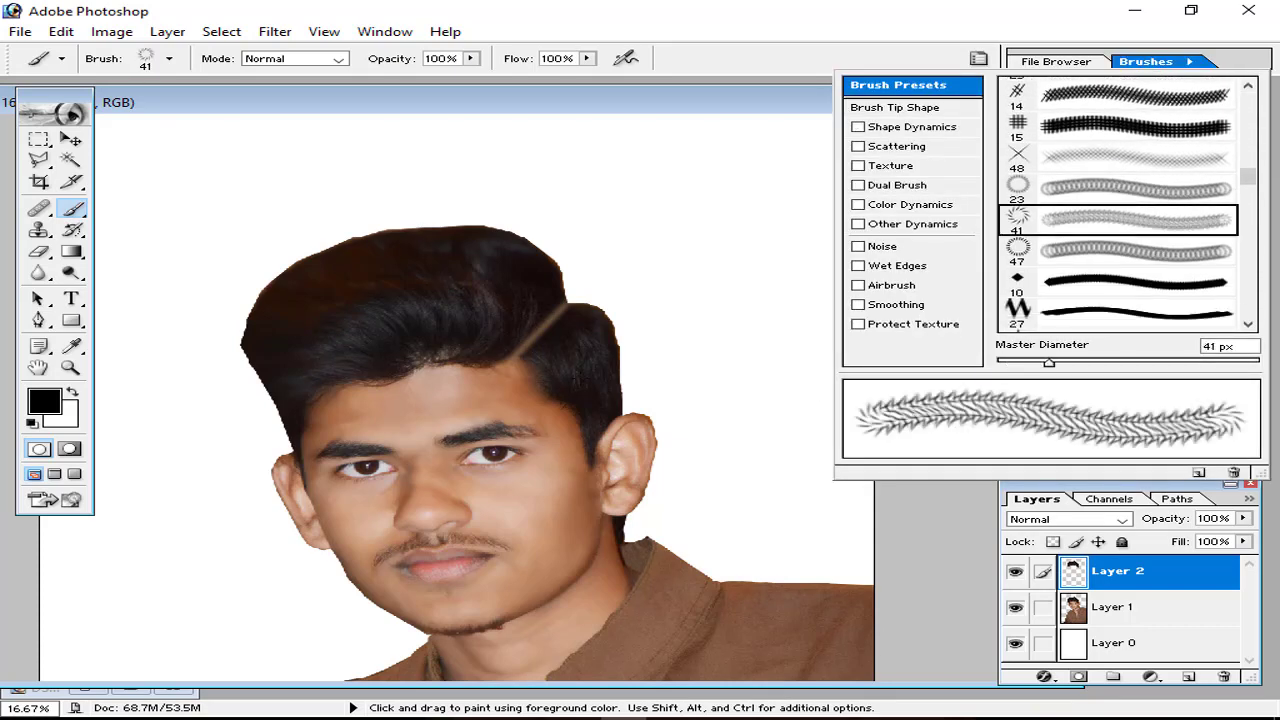
pyautogui.press('Escape')
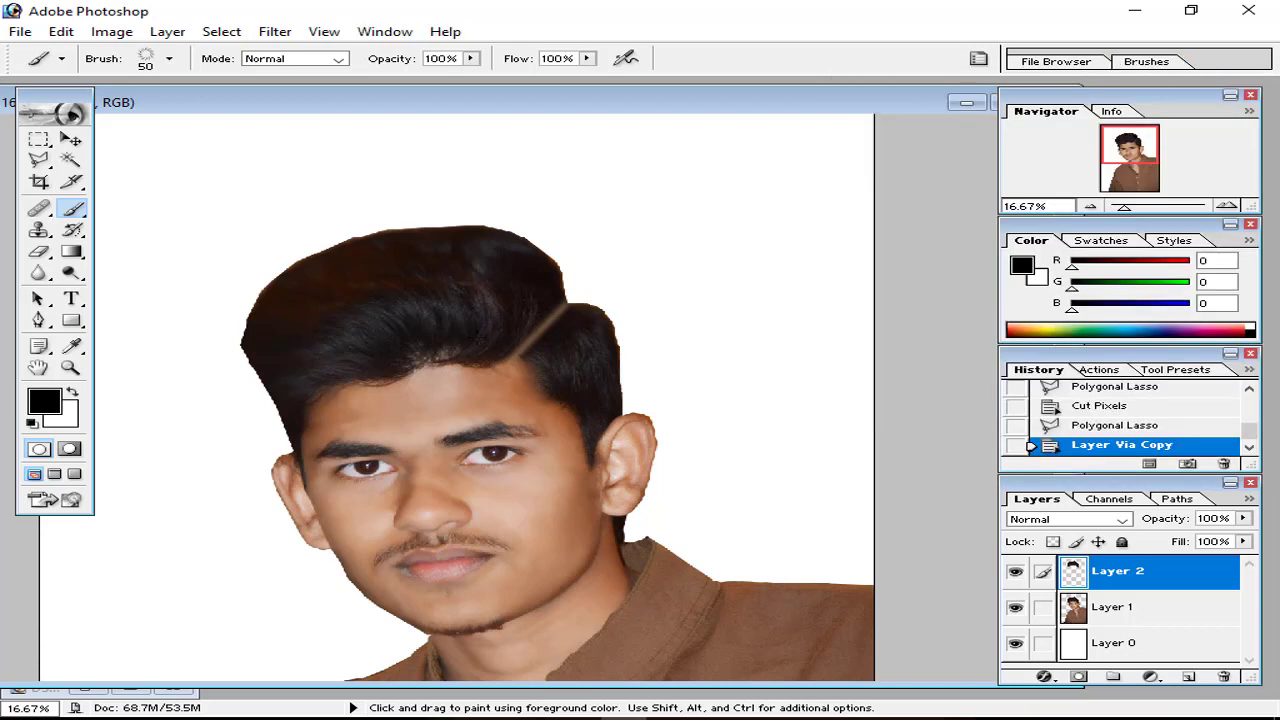
pyautogui.moveTo(477, 337)
pyautogui.mouseDown()
pyautogui.moveTo(364, 279)
pyautogui.moveTo(318, 280)
pyautogui.mouseUp()
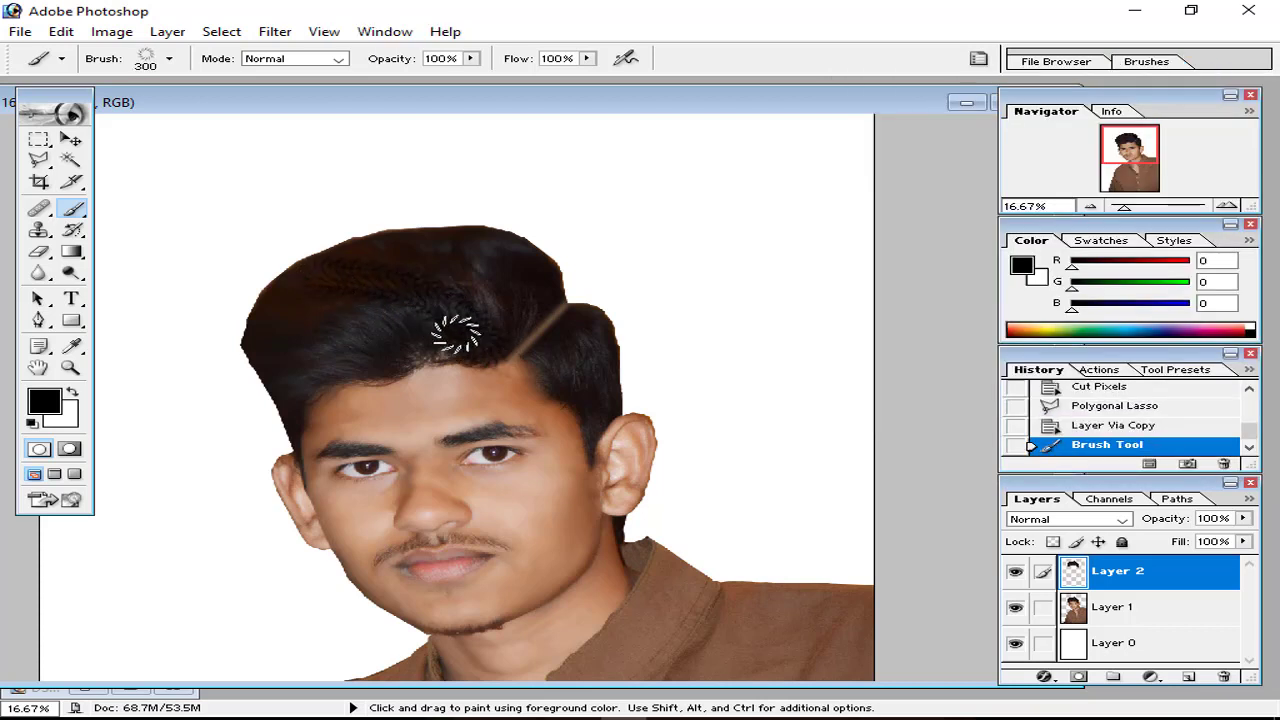
pyautogui.moveTo(456, 334)
pyautogui.mouseDown()
pyautogui.moveTo(378, 324)
pyautogui.moveTo(300, 362)
pyautogui.mouseUp()
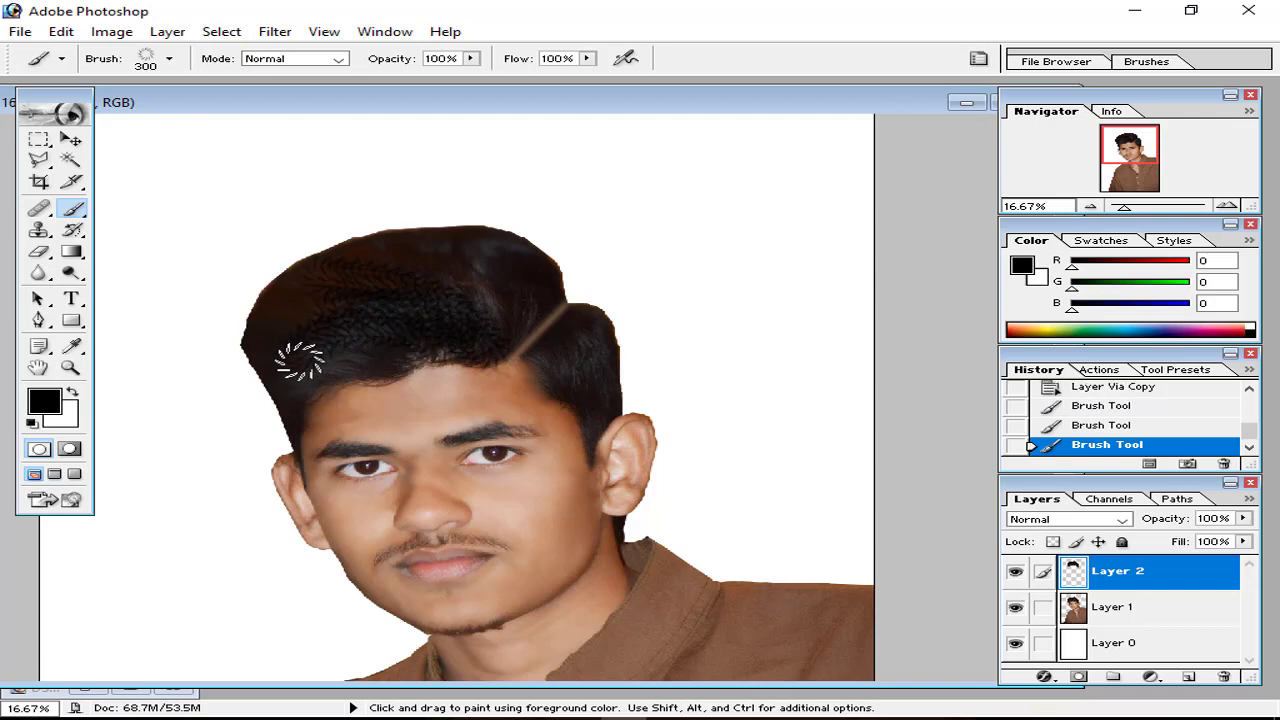
pyautogui.hotkey('ctrl', '+')
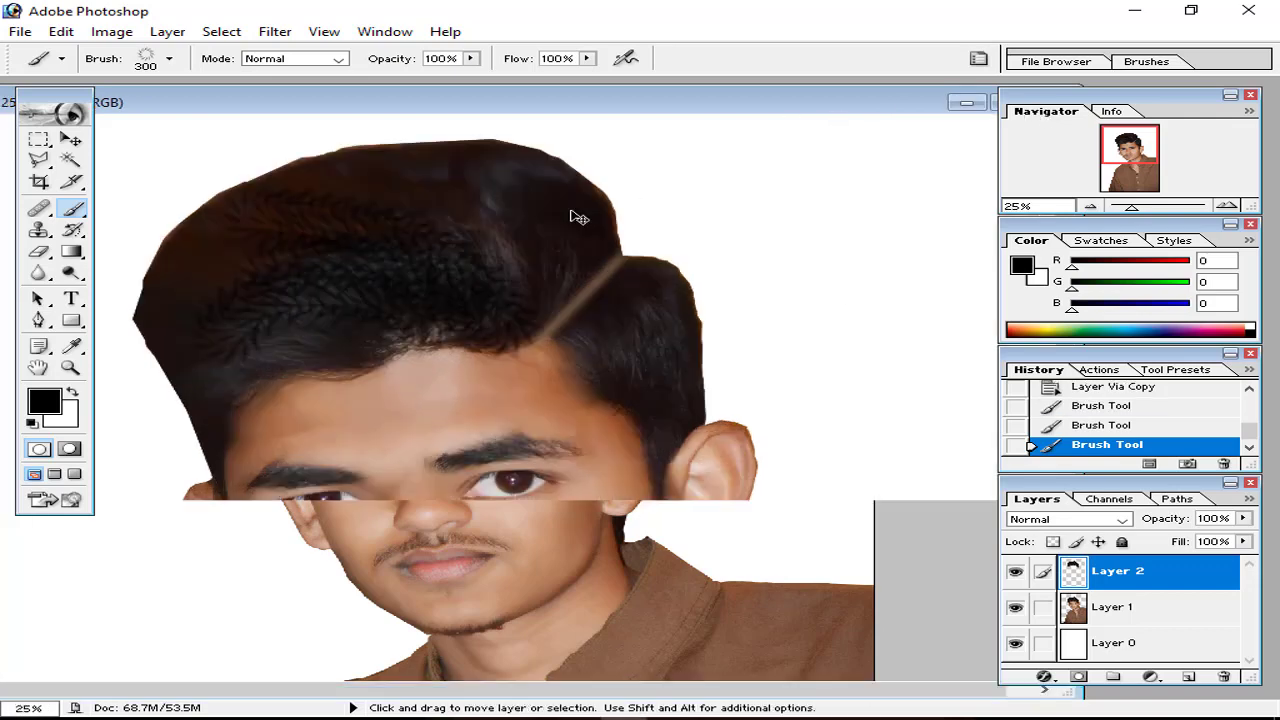
pyautogui.click(1124, 390)
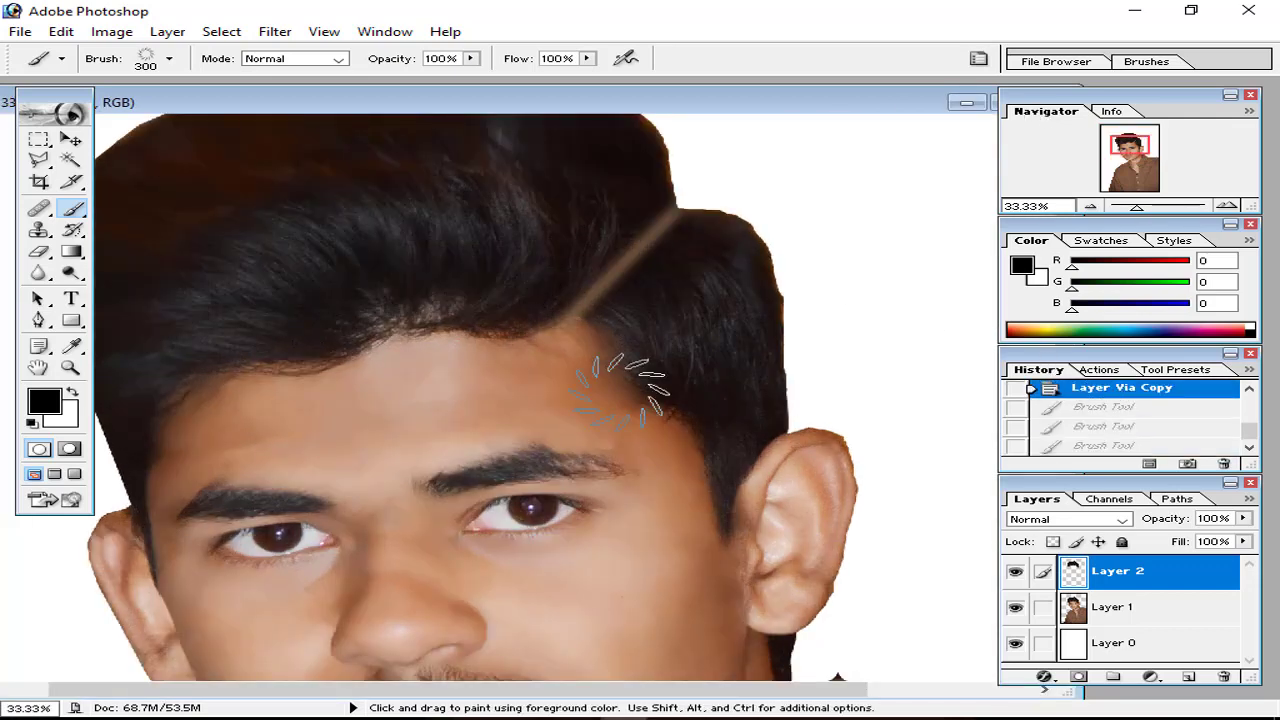
# Step: Switch to the Smudge tool with the 41 px textured brush and enlarge it
pyautogui.click(39, 273)
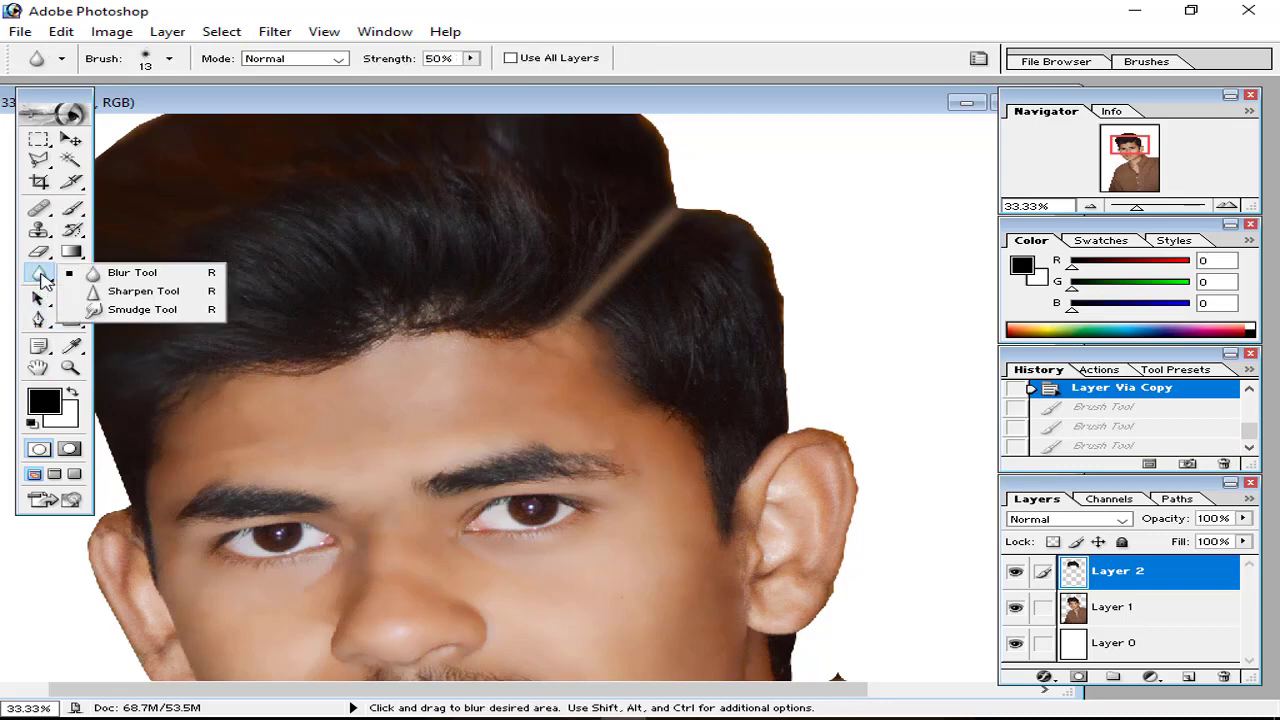
pyautogui.moveTo(45, 283); pyautogui.dragTo(108, 314)
pyautogui.hotkey('ctrl', '-')
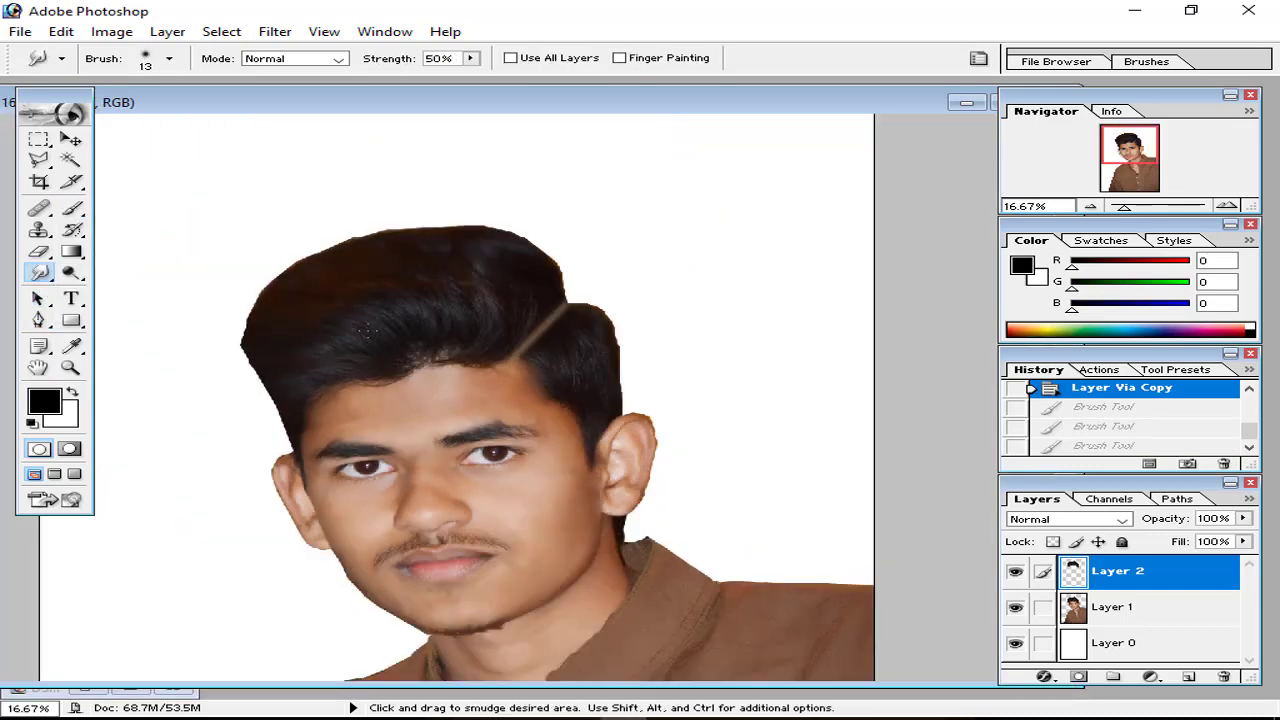
pyautogui.click(1184, 63)
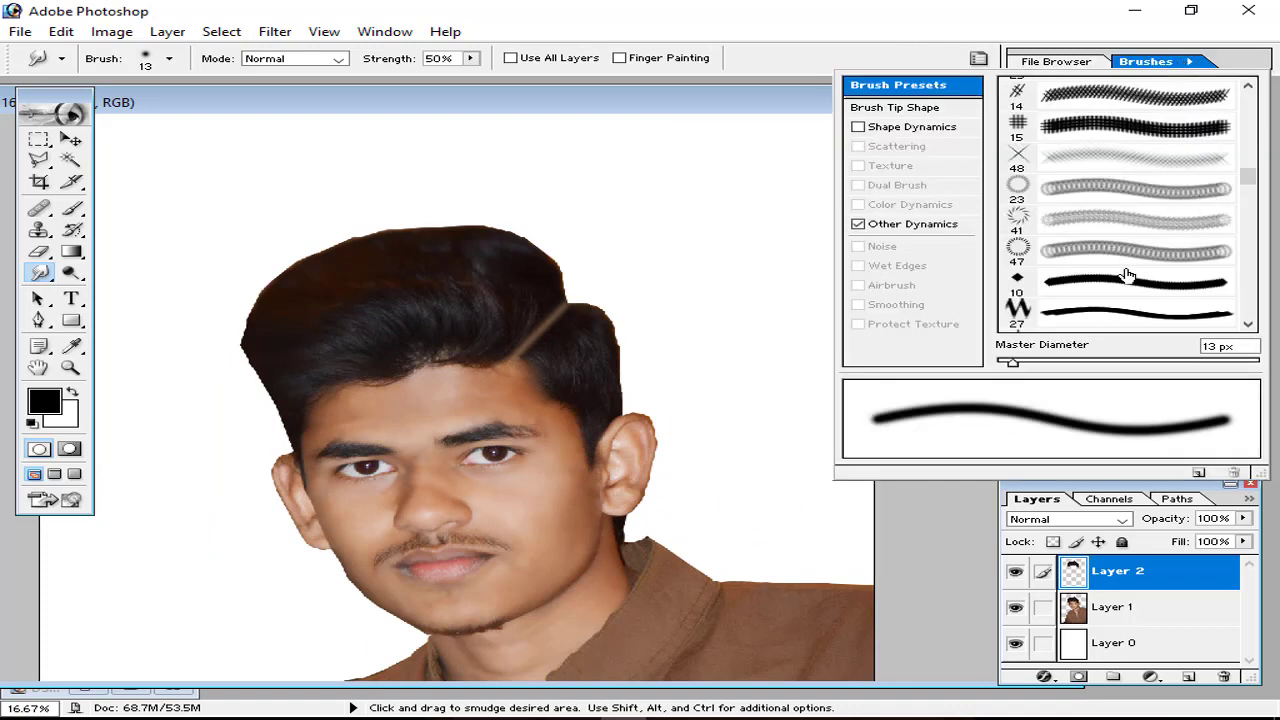
pyautogui.scroll(3, 1127, 276)
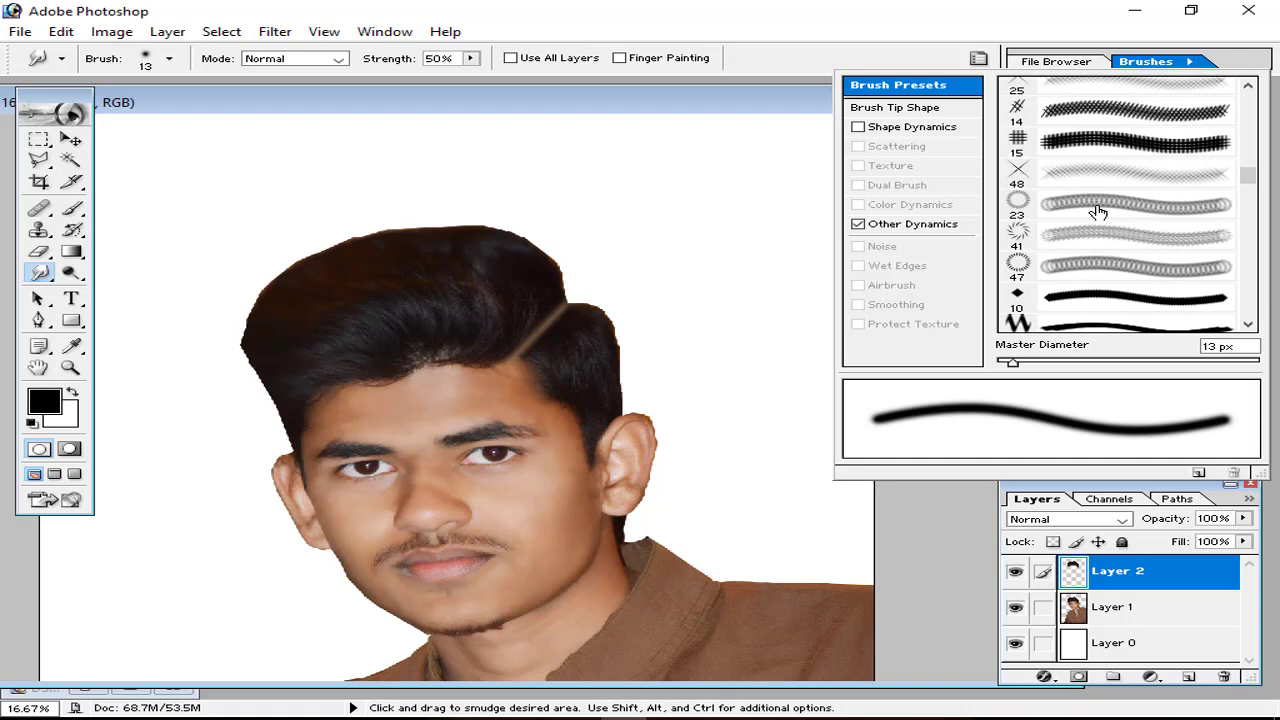
pyautogui.click(1092, 232)
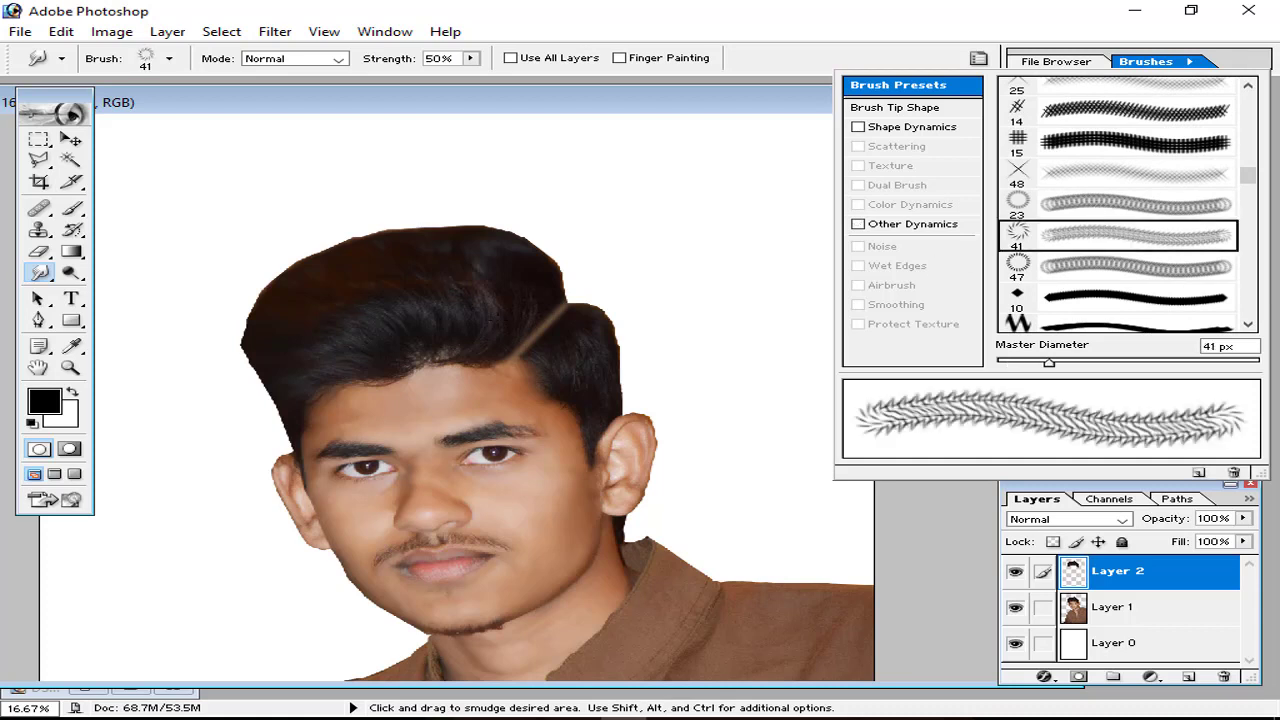
pyautogui.press(']')
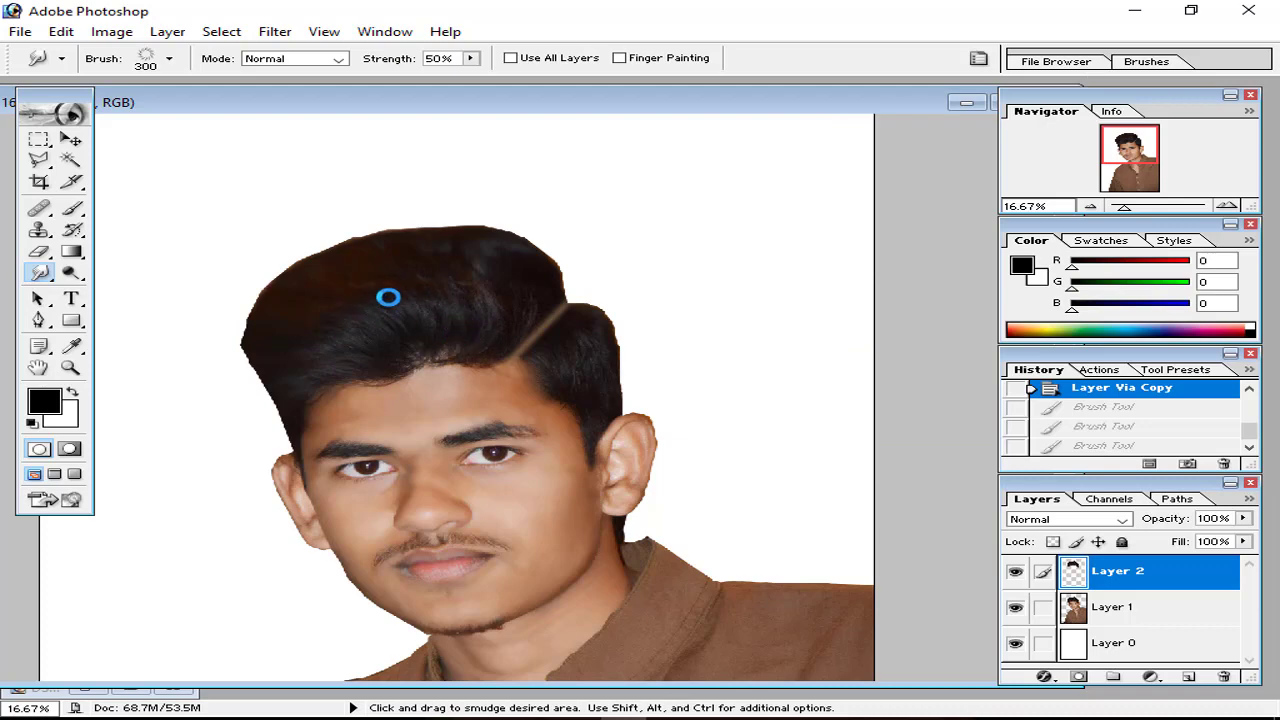
# Step: Smudge across the top of the hair, undoing and redoing strokes as needed
pyautogui.moveTo(414, 298)
pyautogui.mouseDown()
pyautogui.moveTo(458, 327)
pyautogui.moveTo(443, 337)
pyautogui.moveTo(466, 366)
pyautogui.mouseUp()
pyautogui.hotkey('ctrl', '+')
pyautogui.hotkey('ctrl', 'alt', 'z')
pyautogui.hotkey('ctrl', 'alt', 'z')
pyautogui.hotkey('ctrl', 'shift', 'z')
pyautogui.moveTo(551, 253); pyautogui.dragTo(750, 385)
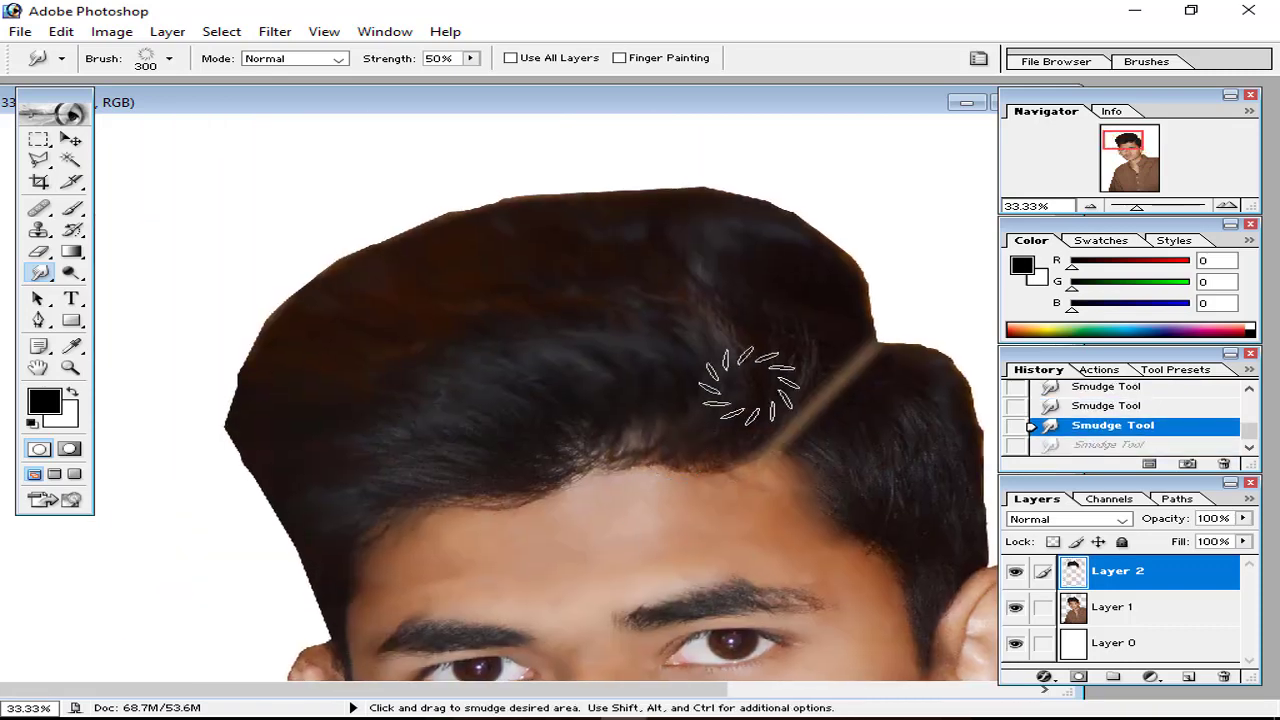
# Step: Check system performance in Task Manager, then return to Photoshop
pyautogui.rightClick(14, 713)
pyautogui.click(103, 516)
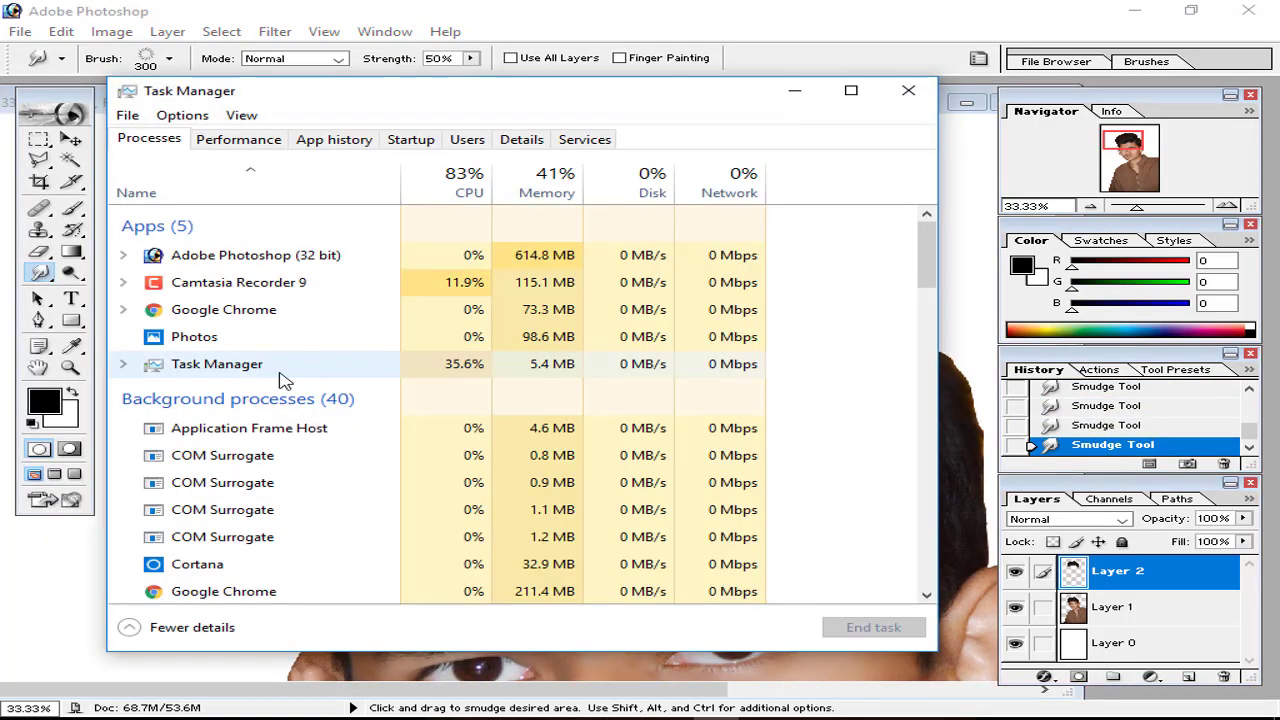
pyautogui.click(238, 138)
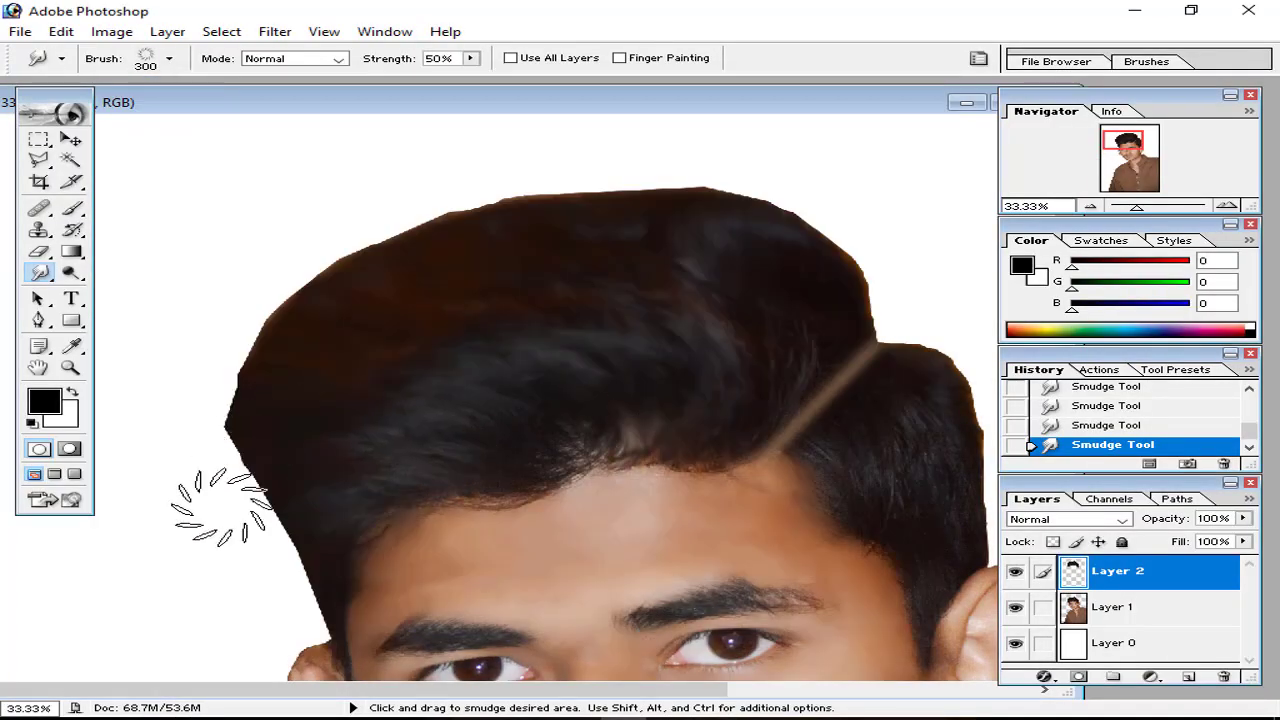
pyautogui.click(1146, 61)
# Step: Pick a small Spatter brush for the Smudge tool and set it to 300 px
pyautogui.scroll(10, 1065, 243)
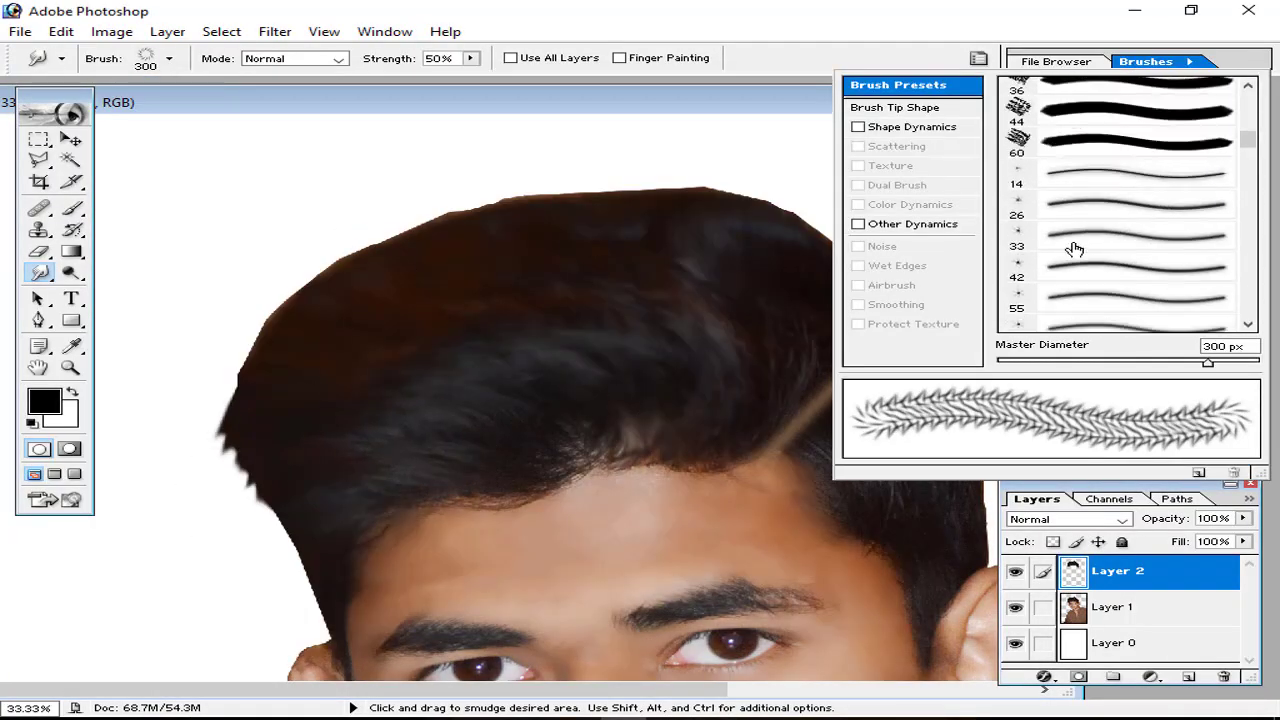
pyautogui.doubleClick(1130, 157)
pyautogui.press('Return')
pyautogui.click(746, 154)
pyautogui.press(']')
pyautogui.press(']')
pyautogui.press(']')
pyautogui.press(']')
pyautogui.press(']')
pyautogui.press(']')
pyautogui.press(']')
pyautogui.press(']')
pyautogui.press(']')
pyautogui.press(']')
pyautogui.press(']')
pyautogui.press(']')
pyautogui.press(']')
pyautogui.press(']')
pyautogui.press(']')
pyautogui.press(']')
pyautogui.press(']')
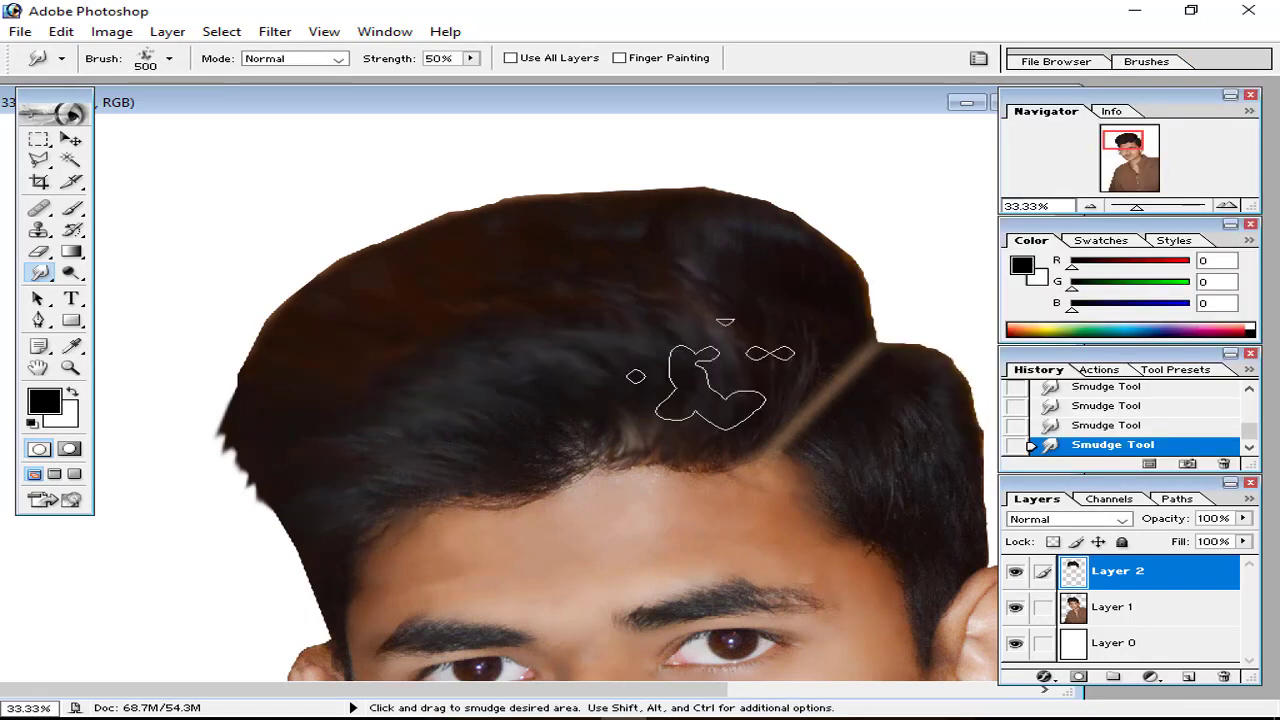
pyautogui.press('[')
pyautogui.press('[')
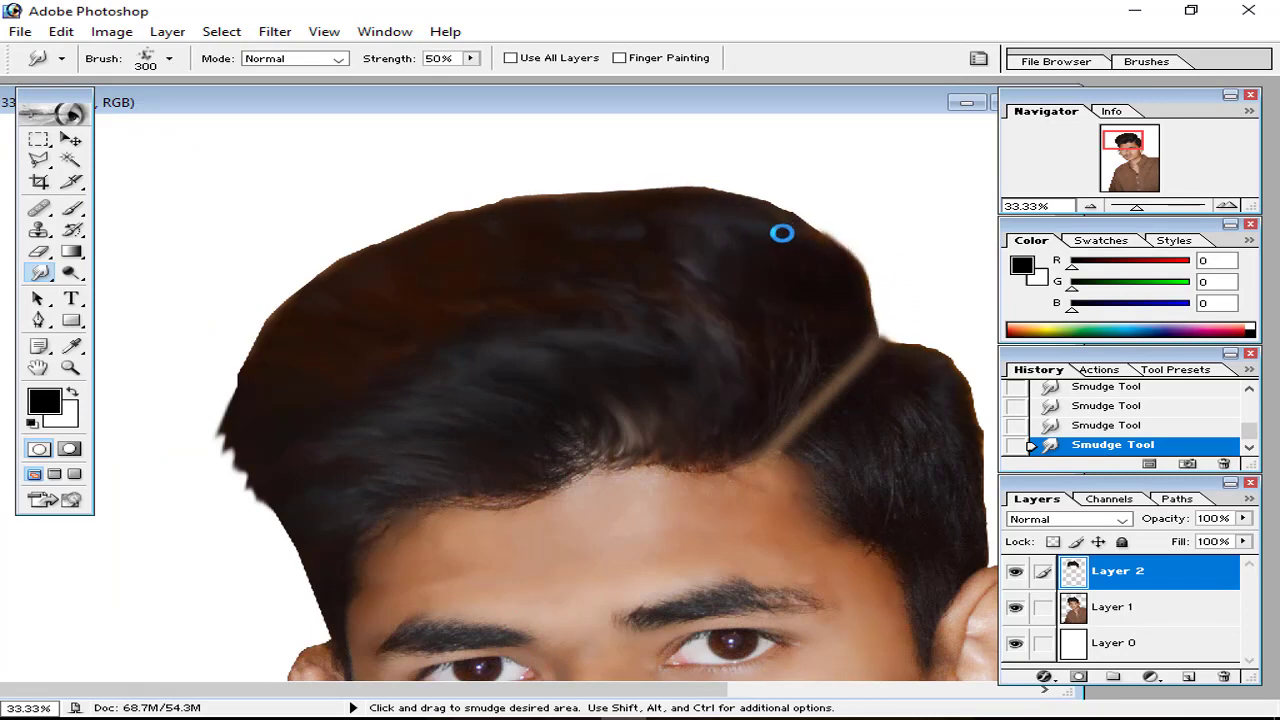
pyautogui.hotkey('ctrl', '-')
pyautogui.hotkey('ctrl', '-')
pyautogui.hotkey('ctrl', '+')
pyautogui.hotkey('ctrl', '+')
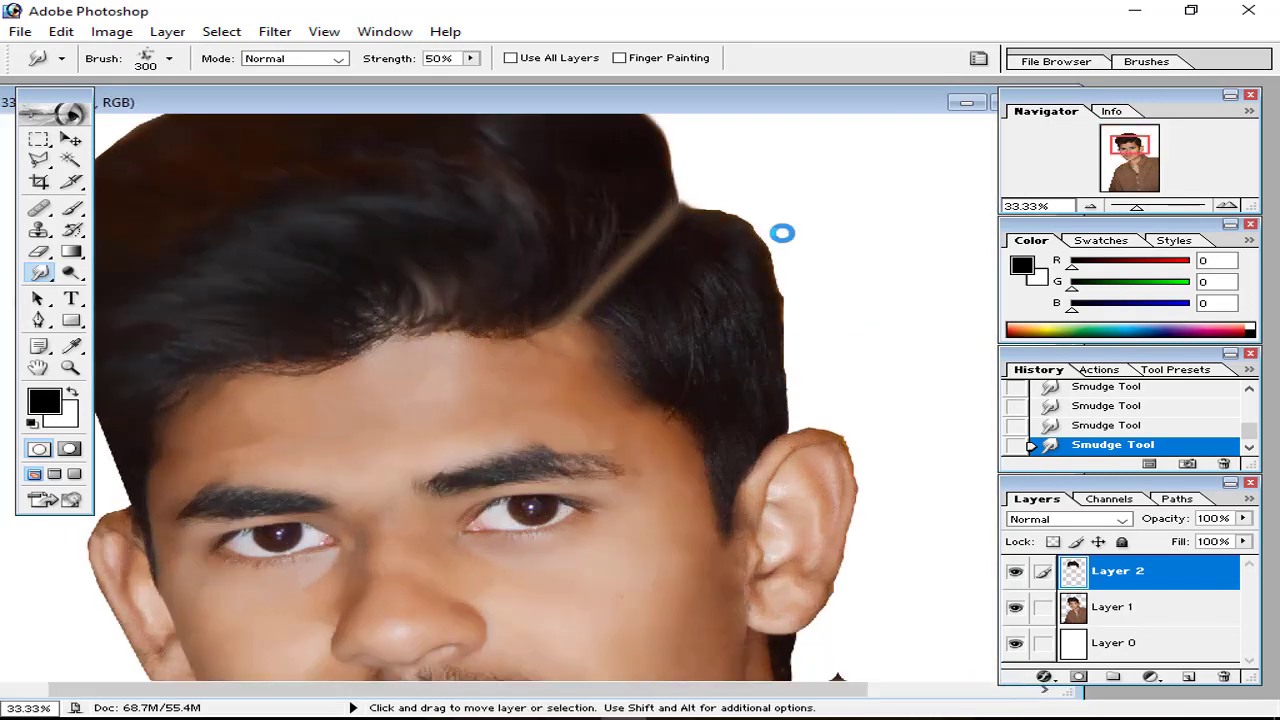
pyautogui.hscroll(-5, 782, 233)
# Step: Set the Smudge tool to the 24 px spatter brush at 250 px and streak the hair's crown
pyautogui.click(1146, 61)
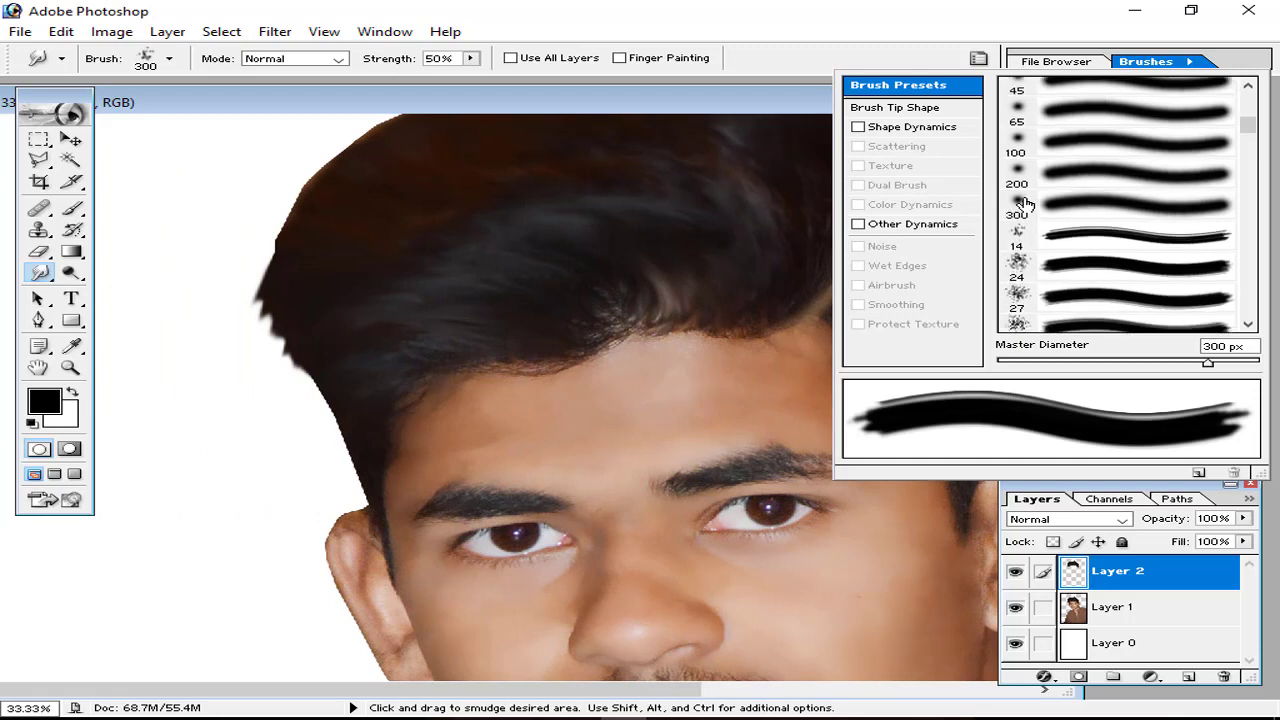
pyautogui.scroll(-1, 1025, 204)
pyautogui.doubleClick(1020, 204)
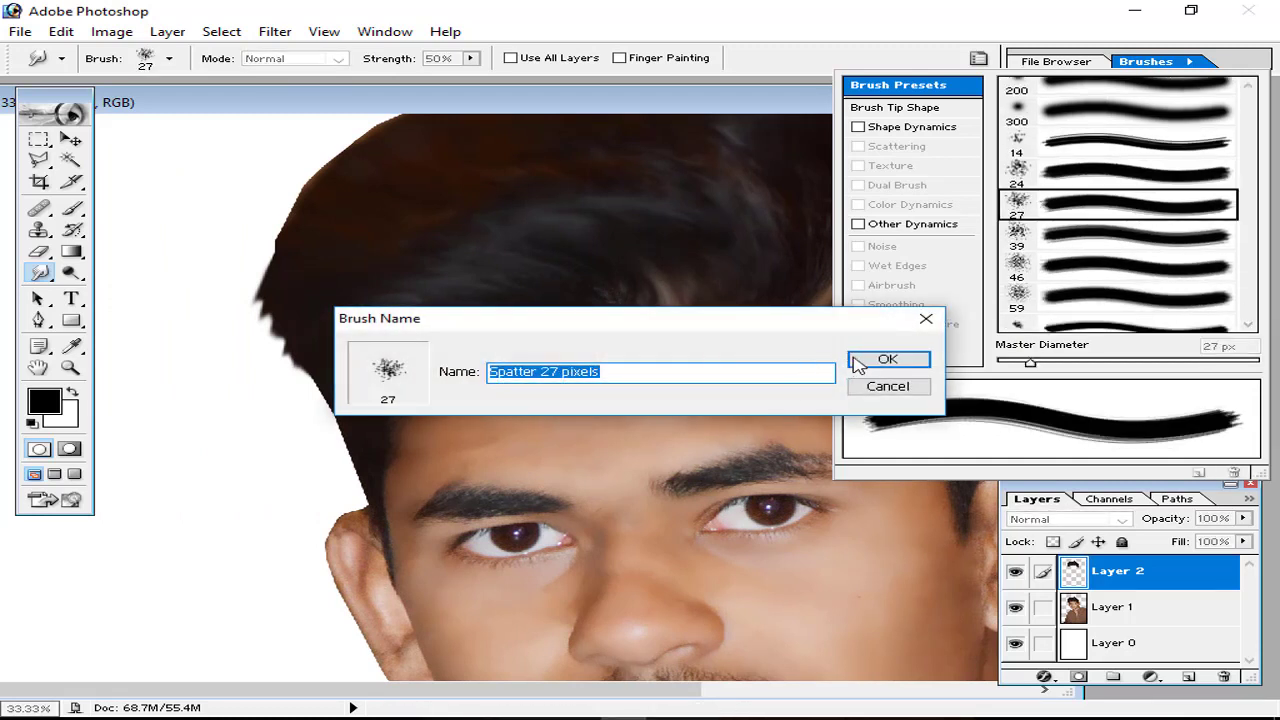
pyautogui.click(860, 362)
pyautogui.click(1008, 183)
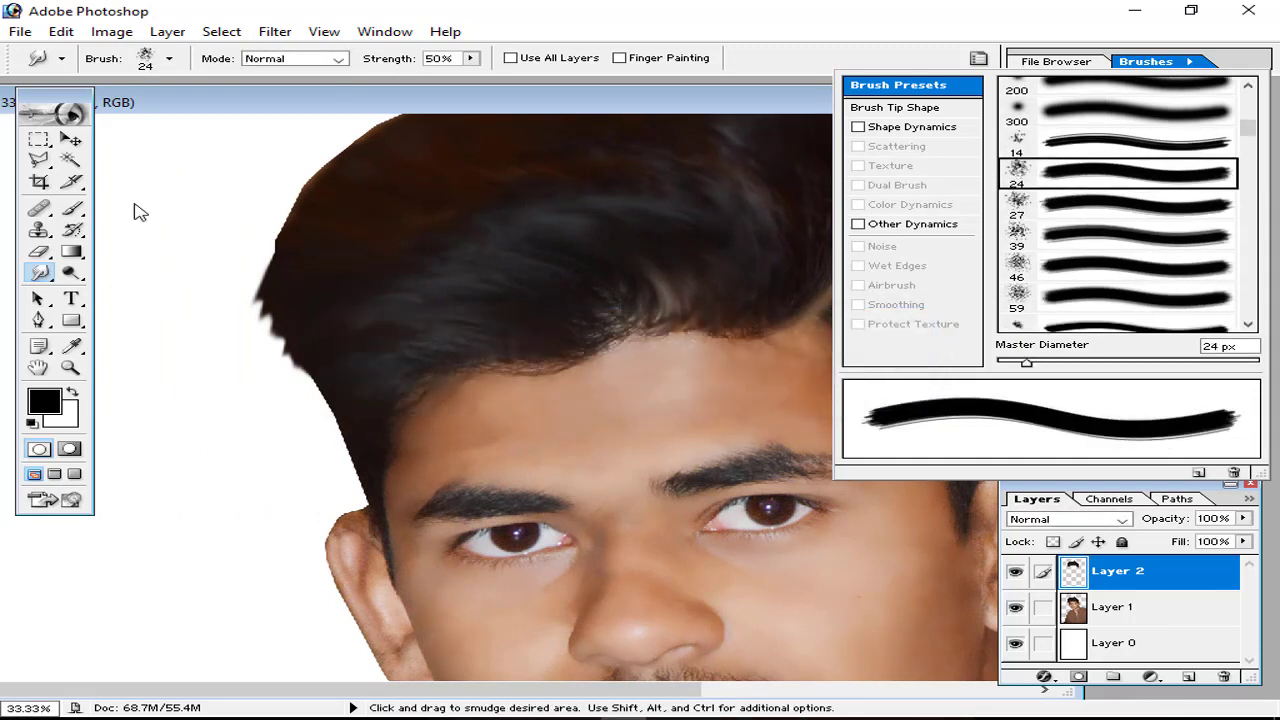
pyautogui.click(208, 188)
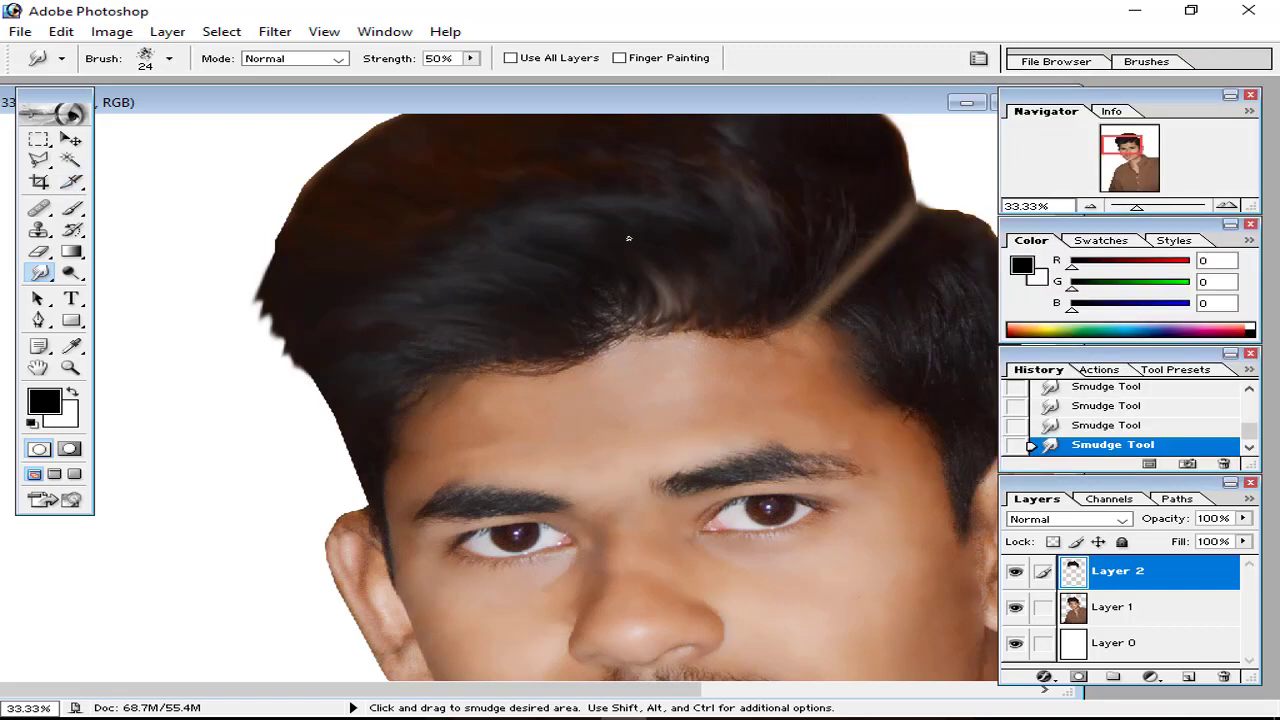
pyautogui.press(']')
pyautogui.press(']')
pyautogui.press(']')
pyautogui.press(']')
pyautogui.press(']')
pyautogui.press(']')
pyautogui.press(']')
pyautogui.press(']')
pyautogui.press(']')
pyautogui.press(']')
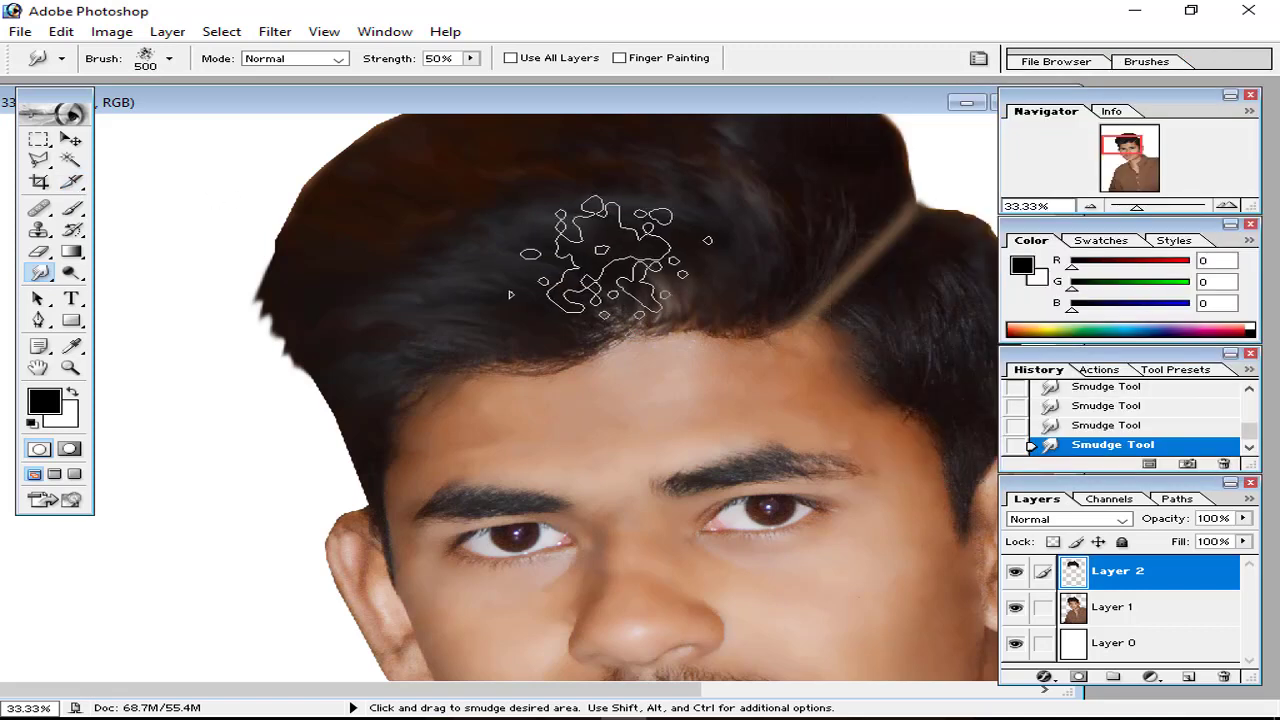
pyautogui.press('[')
pyautogui.press('[')
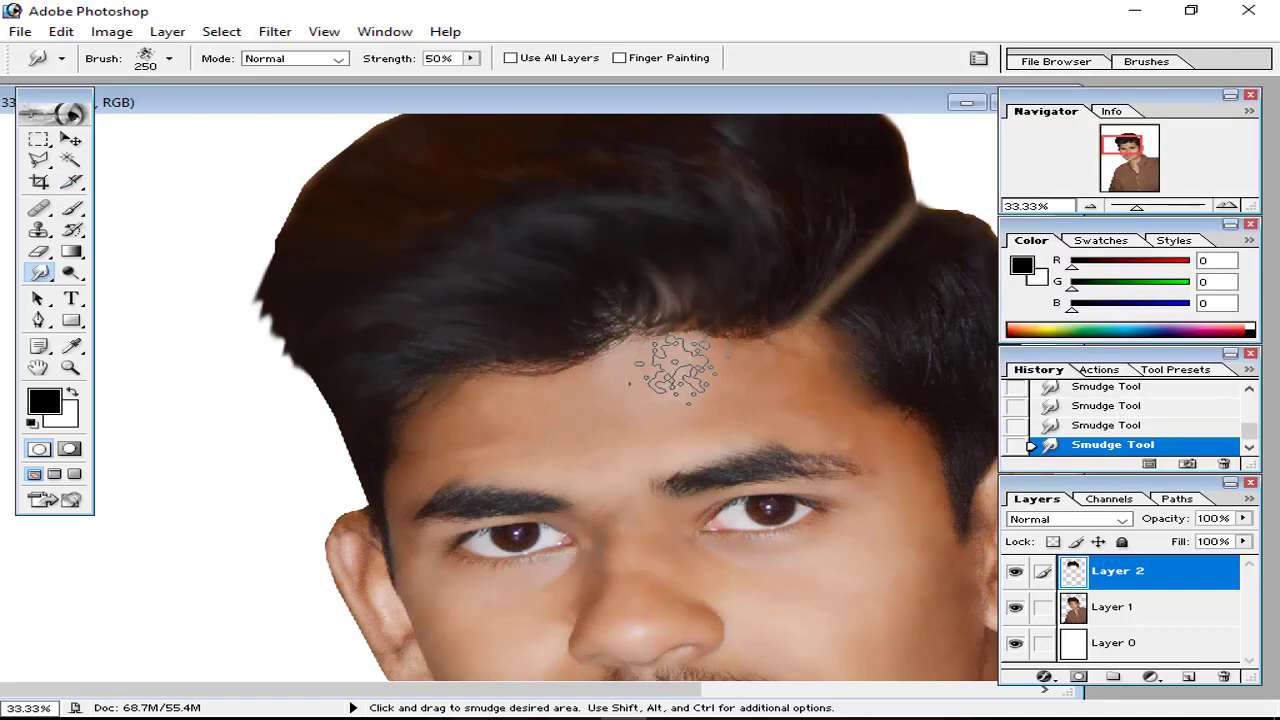
pyautogui.moveTo(543, 371); pyautogui.dragTo(629, 448)
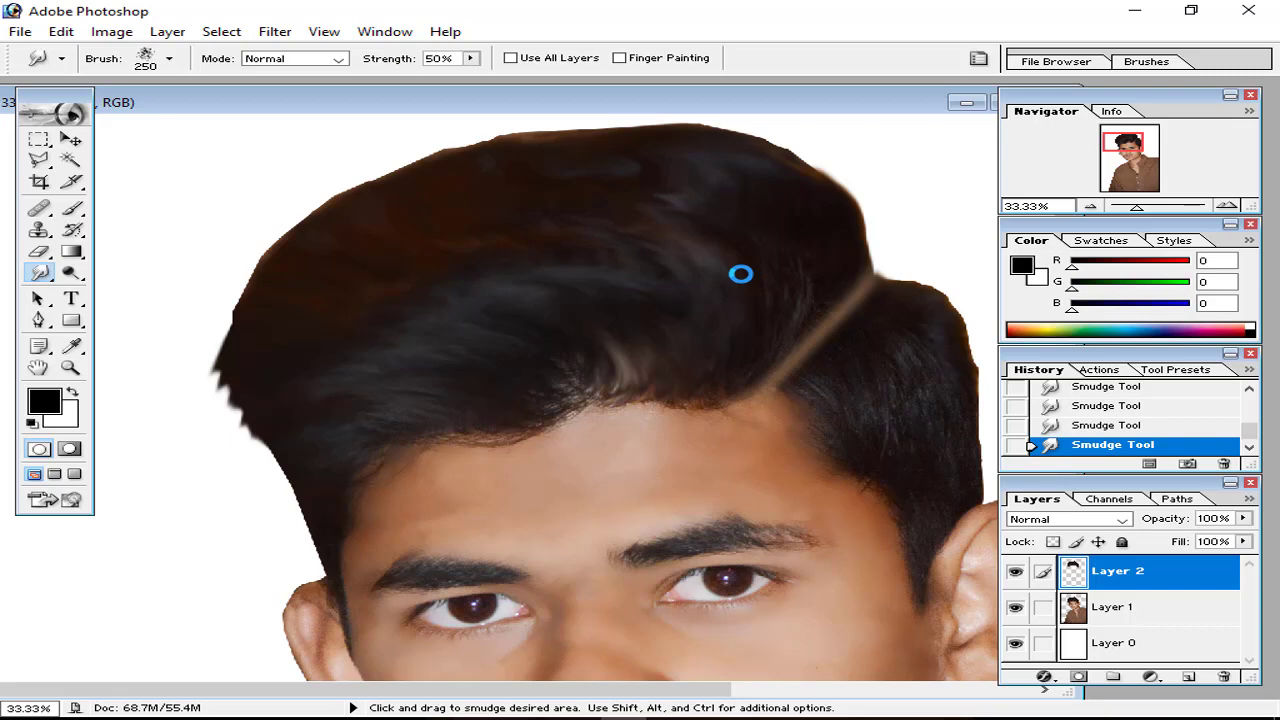
pyautogui.hotkey('ctrl', '-')
pyautogui.hotkey('ctrl', '-')
pyautogui.hotkey('ctrl', '-')
pyautogui.hotkey('ctrl', '-')
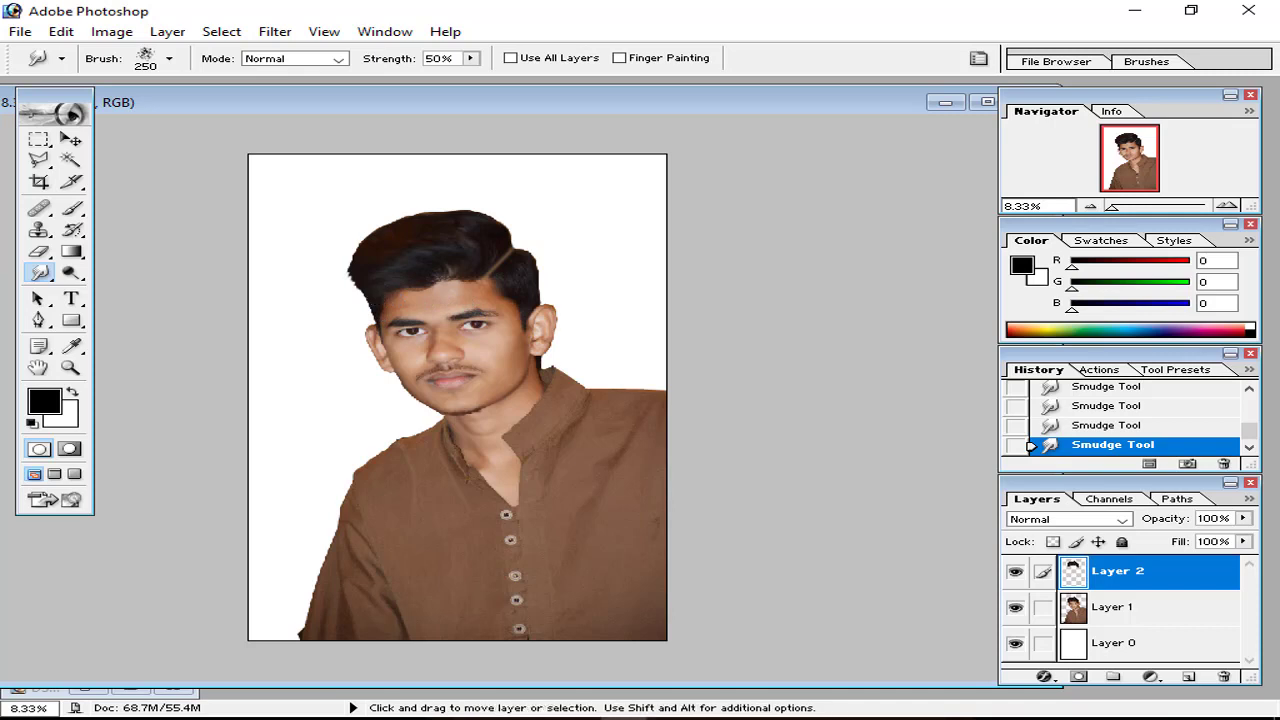
# Step: Smudge the hair's left edge by the temple to blend the hairline into the face
pyautogui.hotkey('ctrl', '+')
pyautogui.hotkey('ctrl', '+')
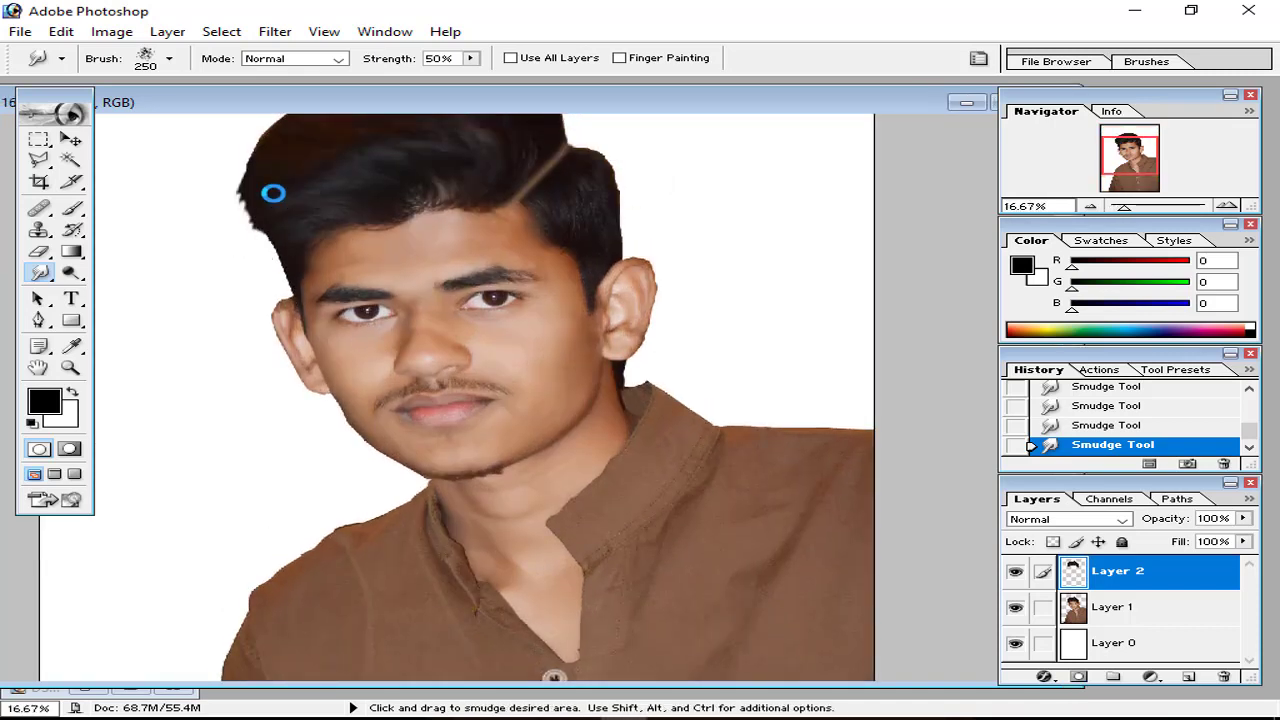
pyautogui.moveTo(256, 200); pyautogui.dragTo(249, 254)
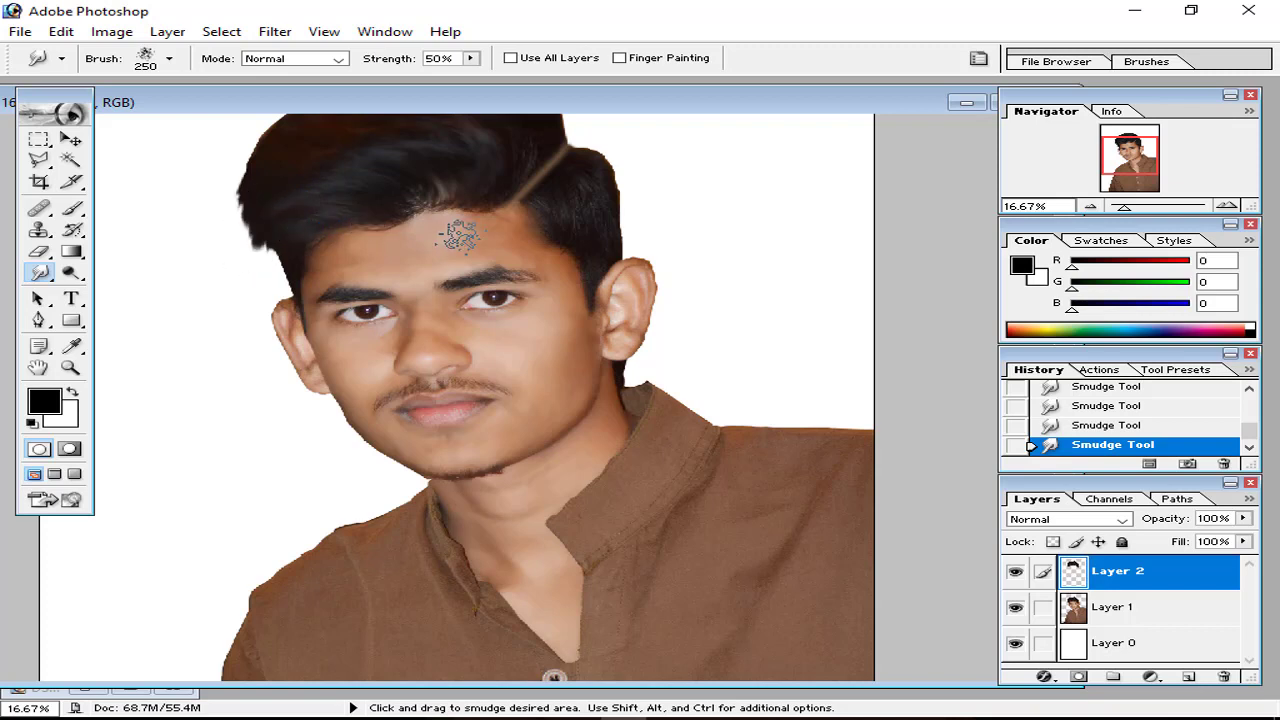
pyautogui.hotkey('ctrl', '-')
pyautogui.hotkey('ctrl', '+')
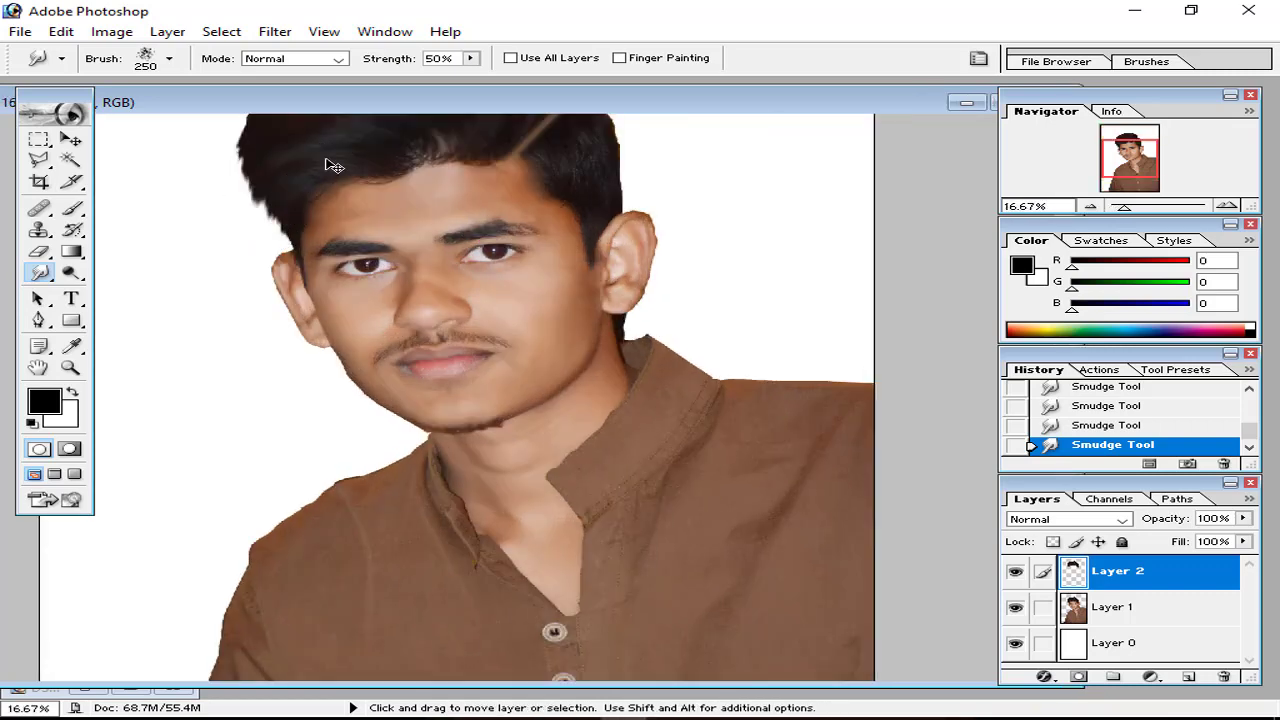
pyautogui.hotkey('ctrl', '-')
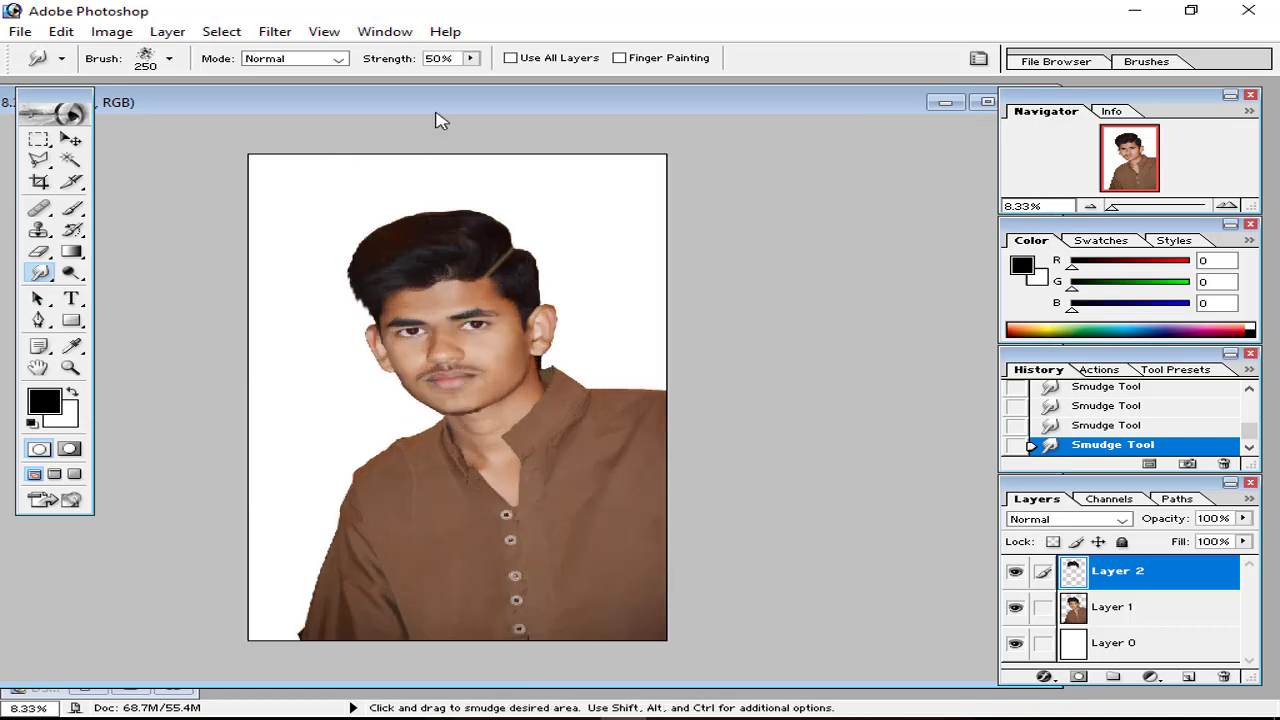
# Step: Open the autumn leaves photo pexels-photo.jpeg
pyautogui.moveTo(370, 105); pyautogui.dragTo(428, 213)
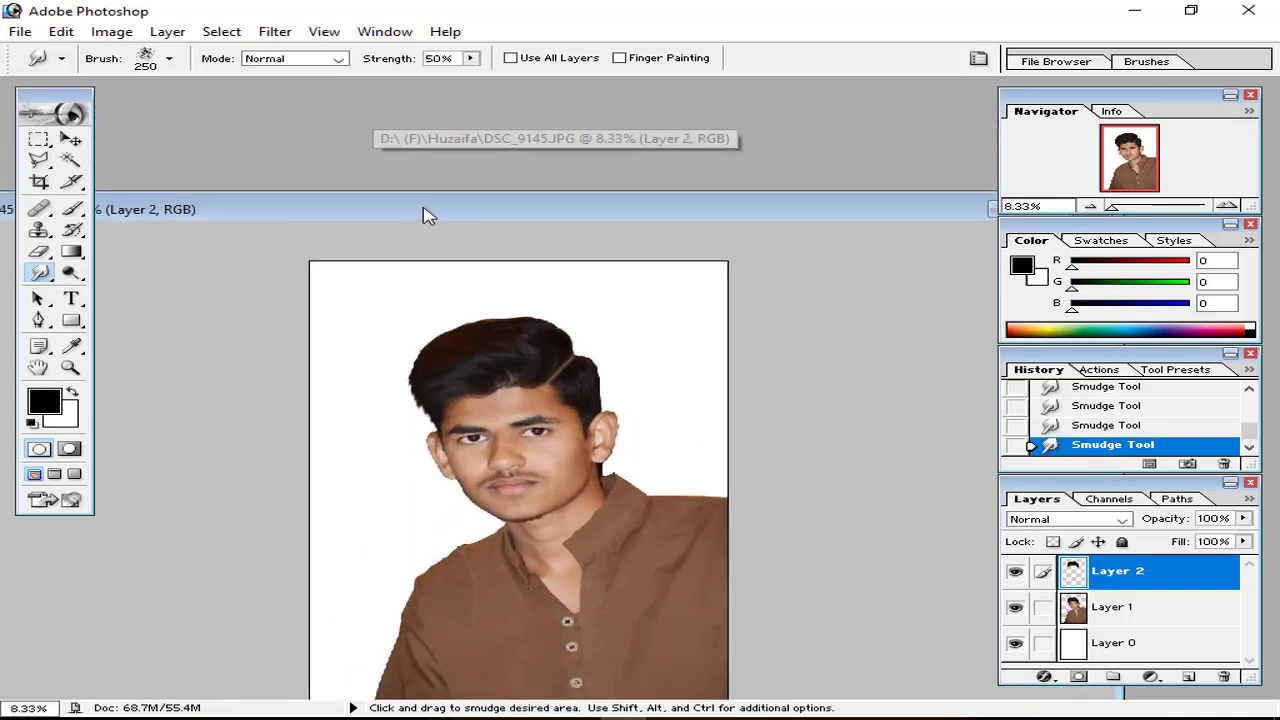
pyautogui.doubleClick(434, 143)
pyautogui.doubleClick(528, 345)
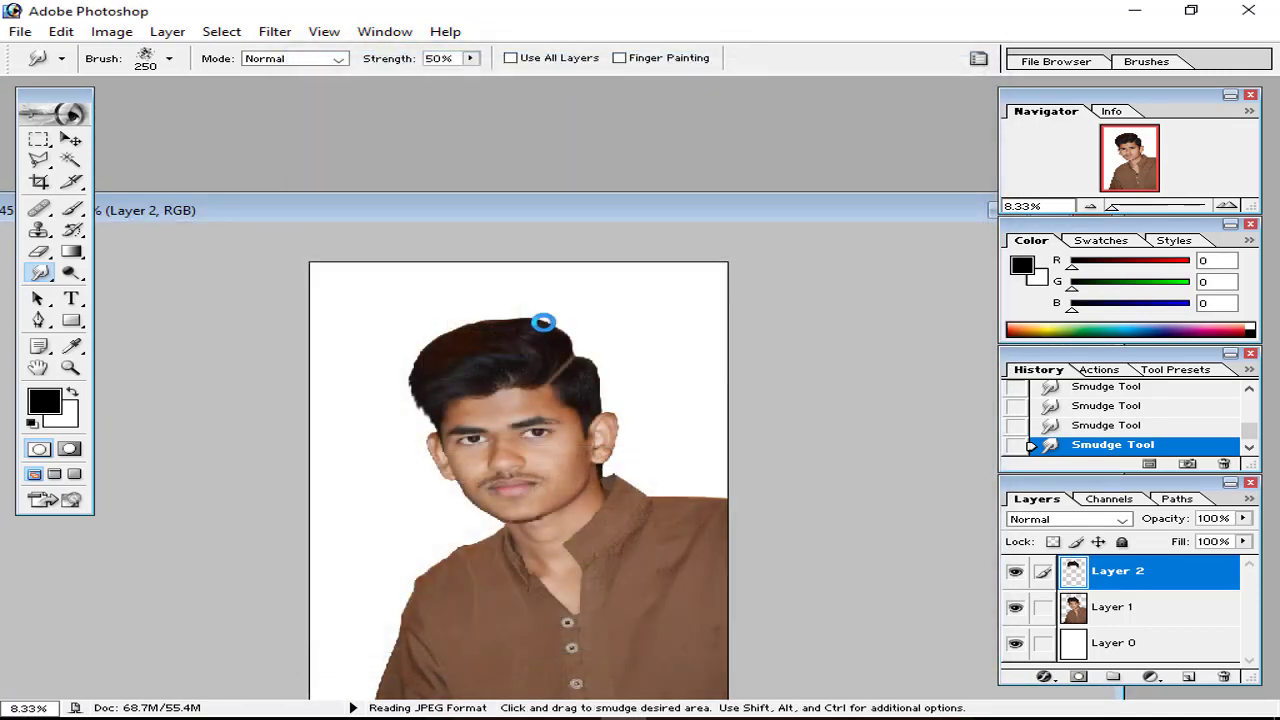
# Step: Drag the leaf photo into the portrait as Layer 3, close pexels-photo, and place it below Layer 1
pyautogui.click(70, 139)
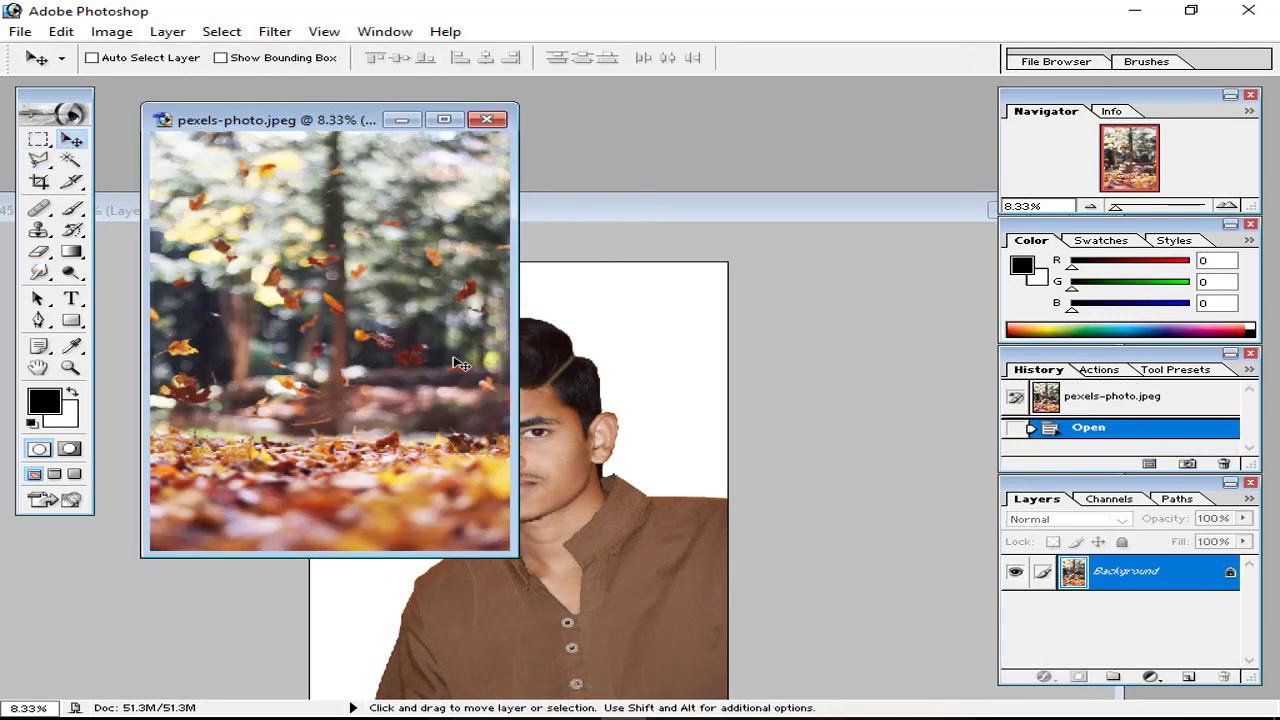
pyautogui.moveTo(451, 363); pyautogui.dragTo(617, 434)
pyautogui.click(486, 119)
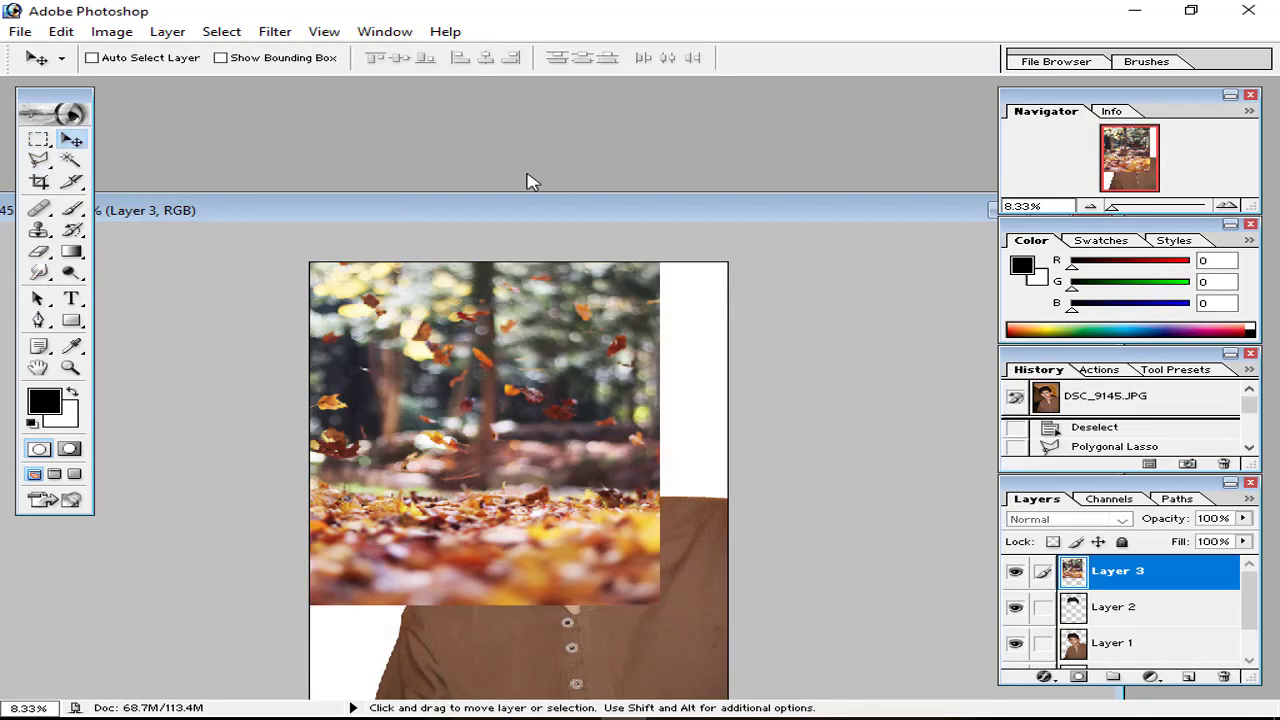
pyautogui.moveTo(1194, 571); pyautogui.dragTo(1148, 648)
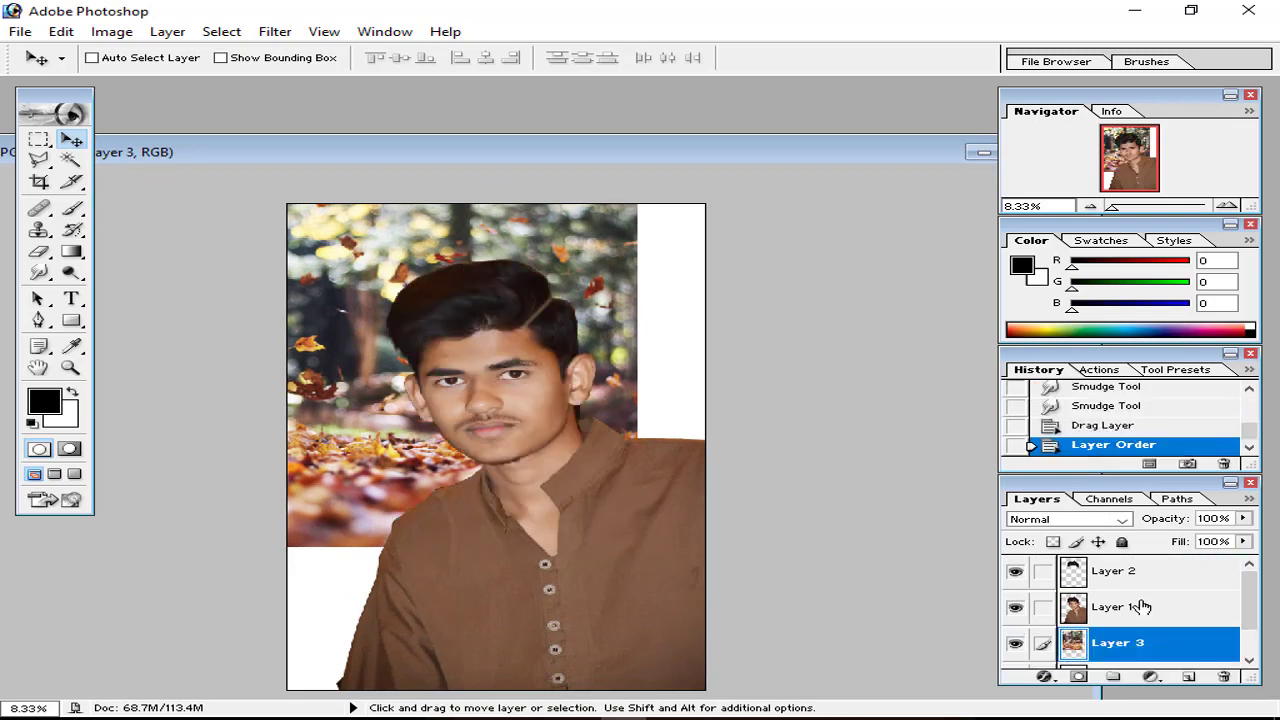
# Step: Hide the autumn background layer and toggle Layer 1 and the hair layer to compare
pyautogui.click(1043, 586)
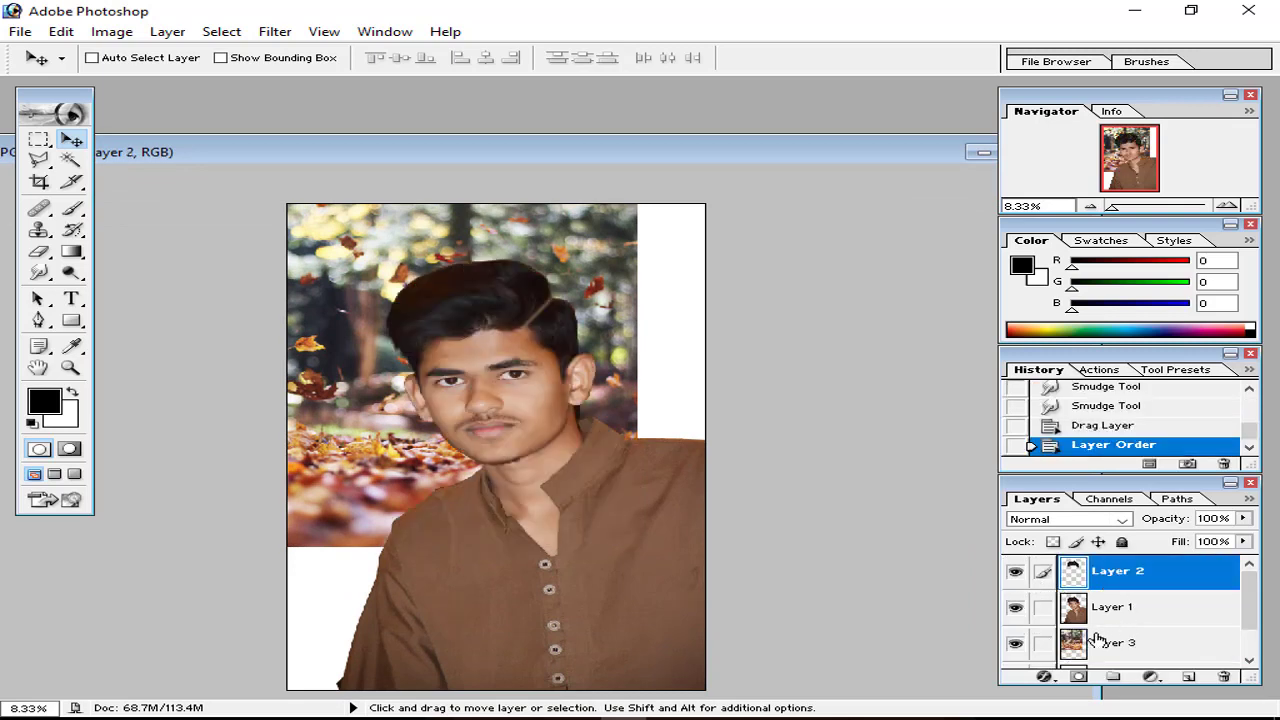
pyautogui.click(1016, 641)
pyautogui.click(1015, 606)
pyautogui.click(1015, 606)
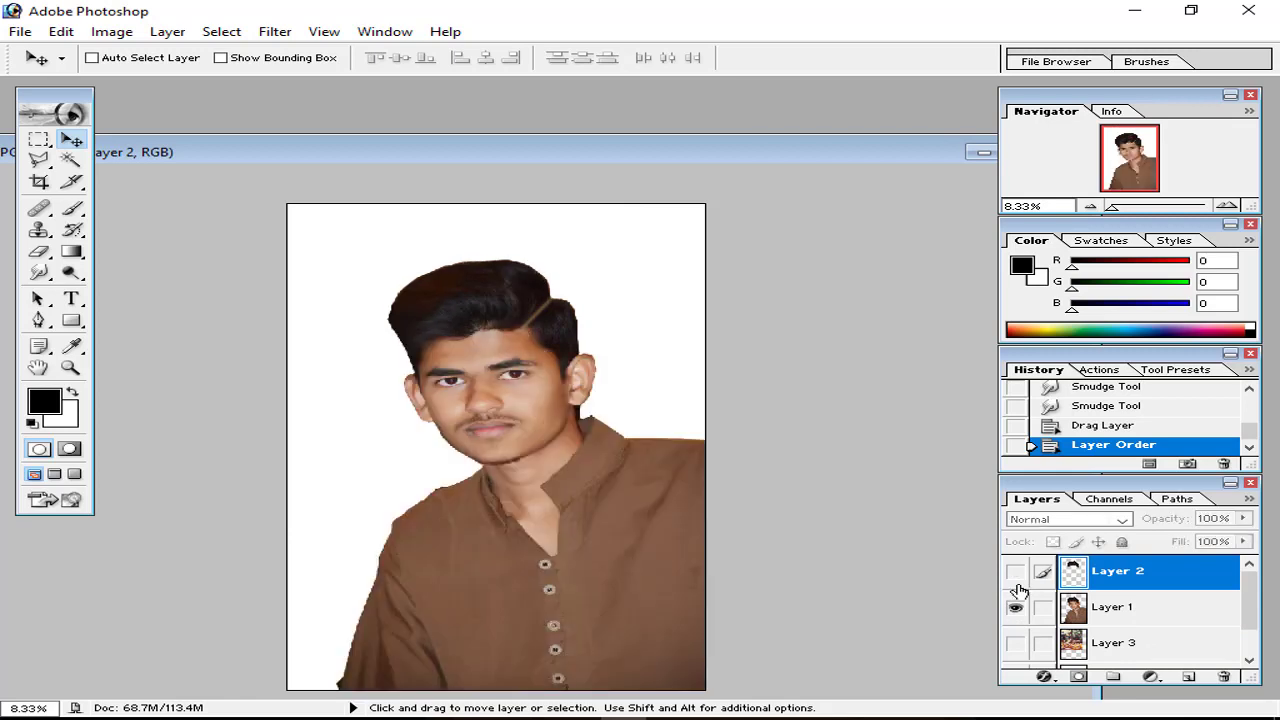
pyautogui.click(1016, 574)
pyautogui.click(1016, 574)
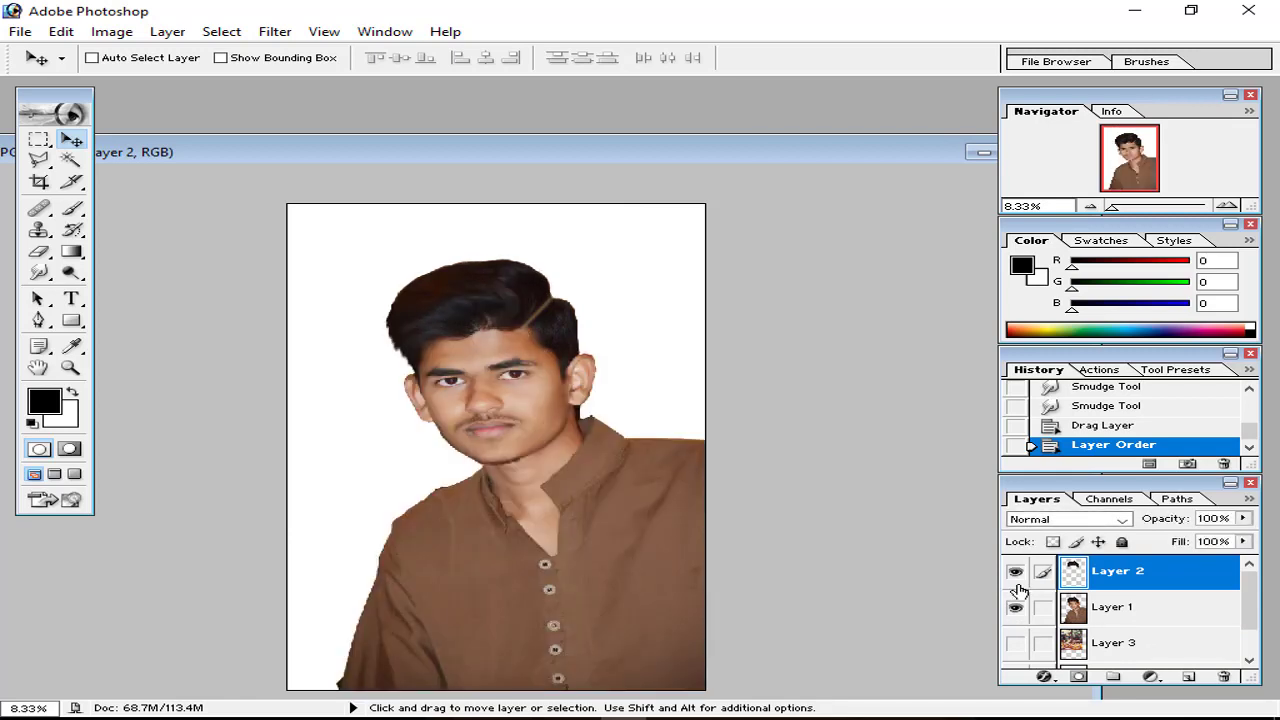
pyautogui.click(1016, 574)
pyautogui.click(1016, 580)
pyautogui.click(1016, 580)
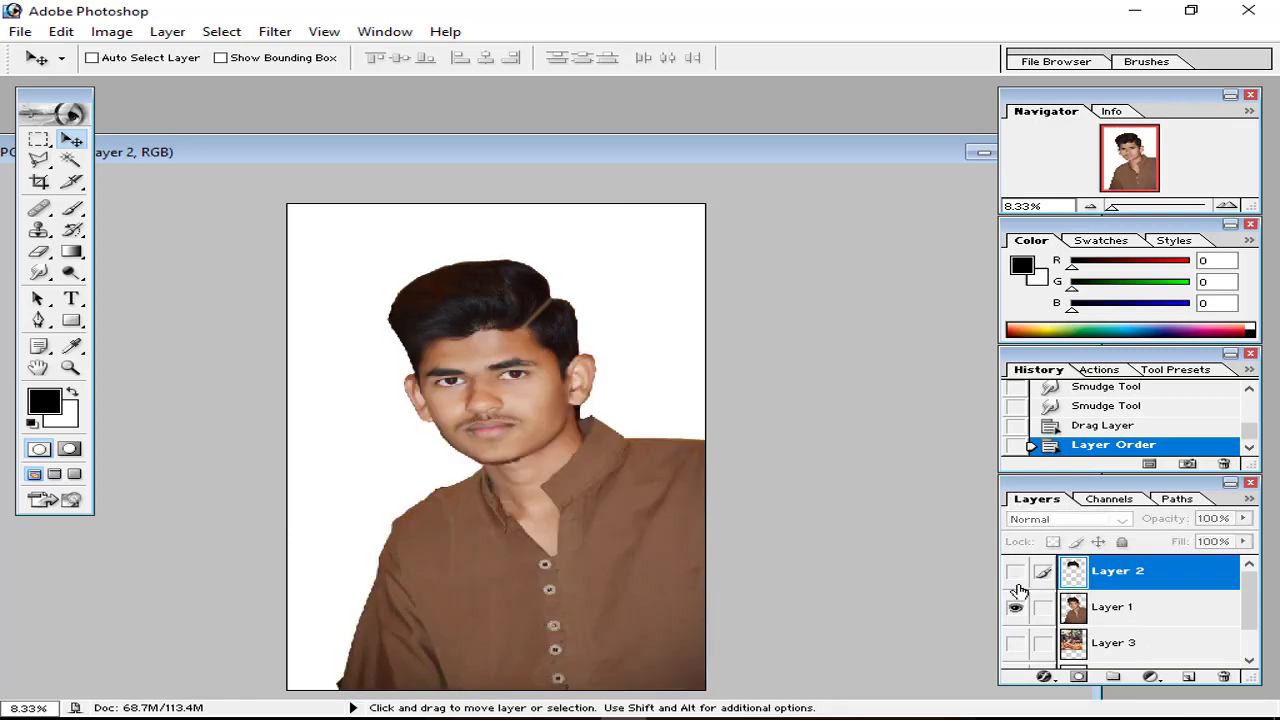
pyautogui.click(1016, 580)
# Step: Link Layer 1 with Layer 2 and merge them with Ctrl+E
pyautogui.keyDown('ctrl'); pyautogui.click(1128, 607); pyautogui.keyUp('ctrl')
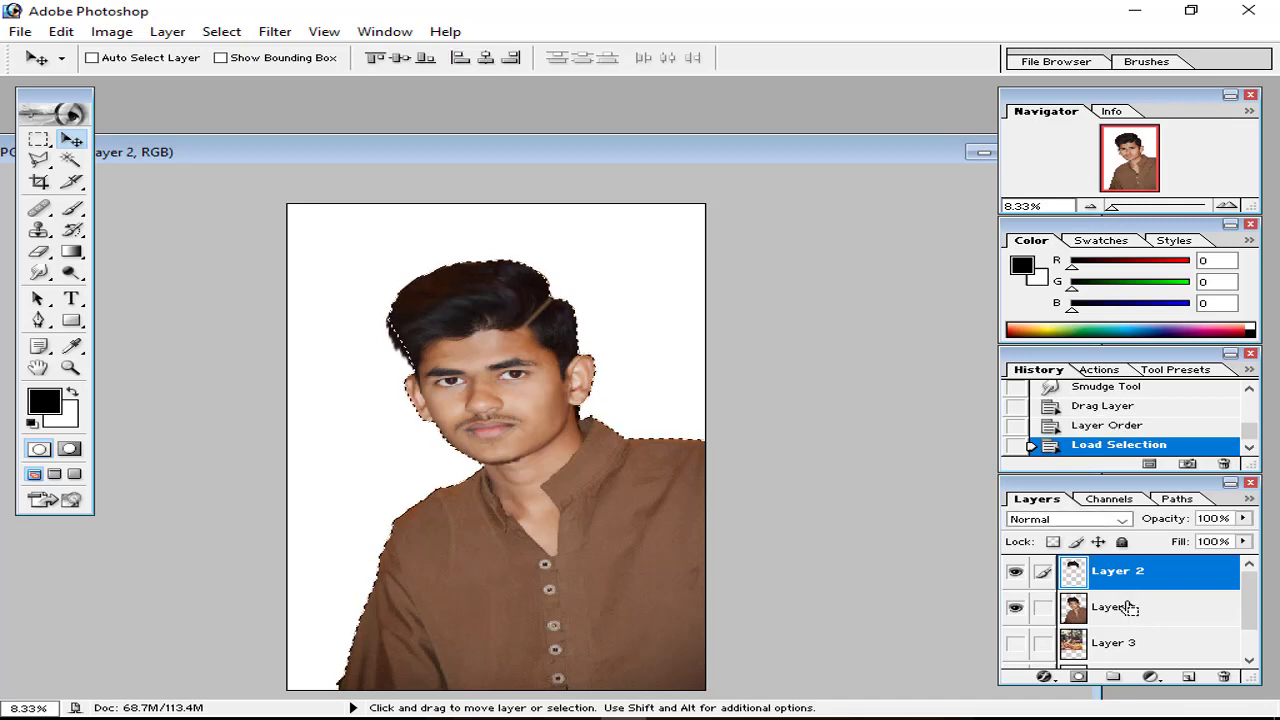
pyautogui.click(1043, 607)
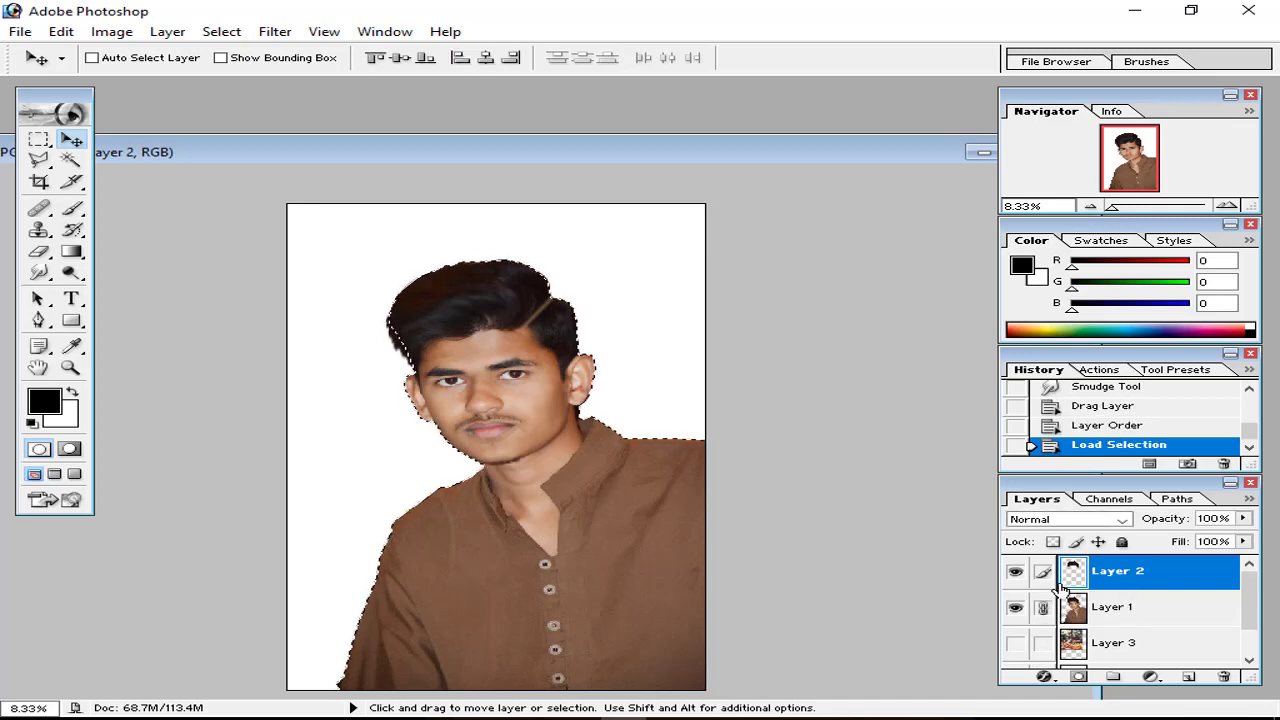
pyautogui.hotkey('ctrl', 'd')
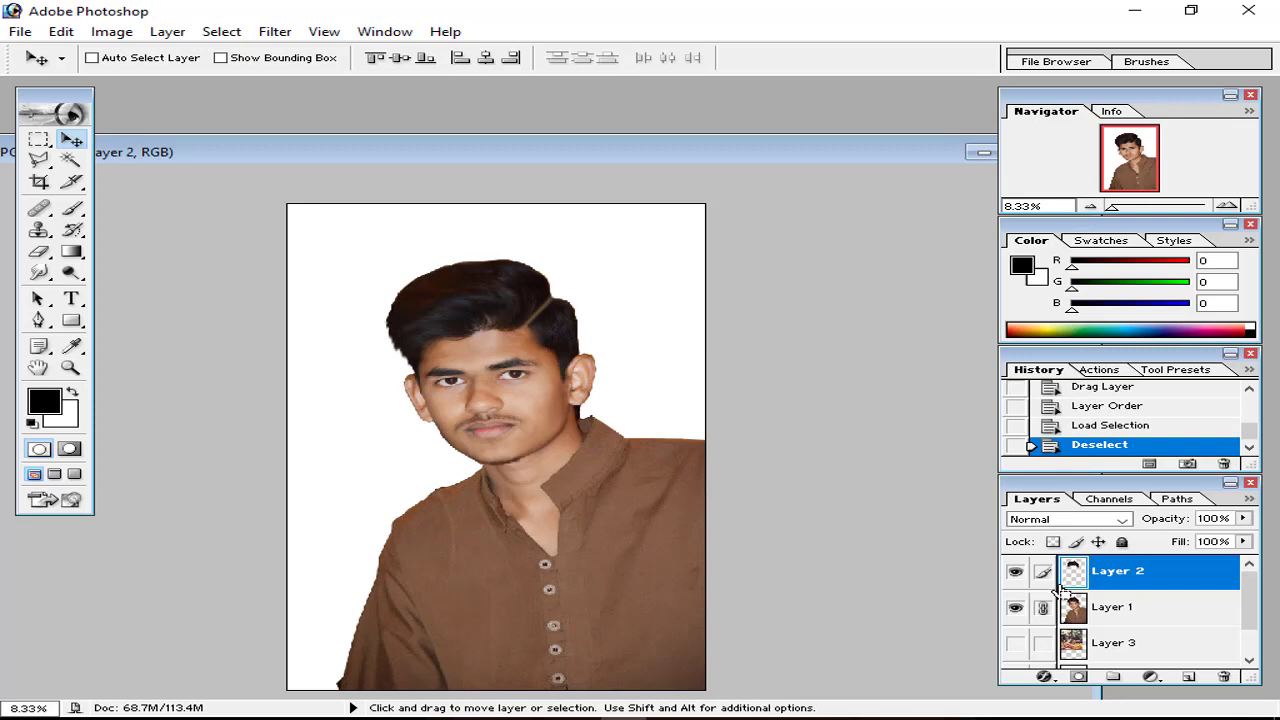
pyautogui.keyDown('ctrl'); pyautogui.click(1110, 600); pyautogui.keyUp('ctrl')
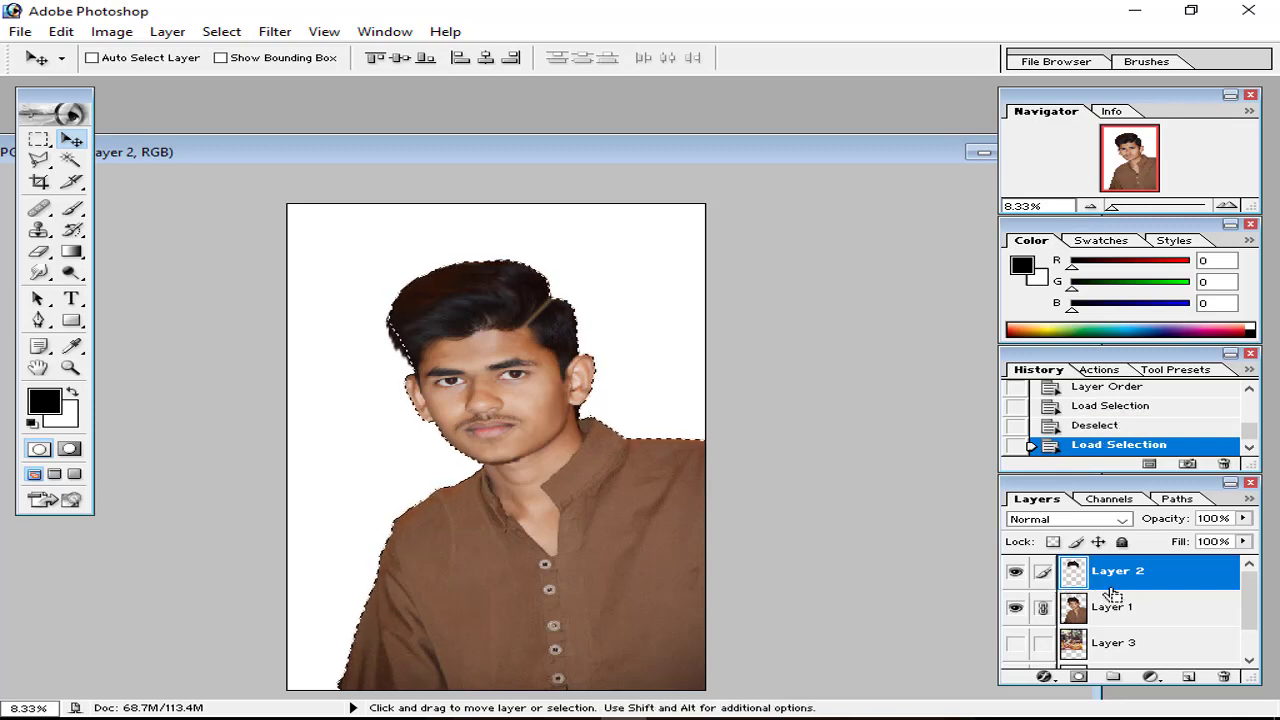
pyautogui.hotkey('ctrl', 'd')
pyautogui.hotkey('ctrl', 'e')
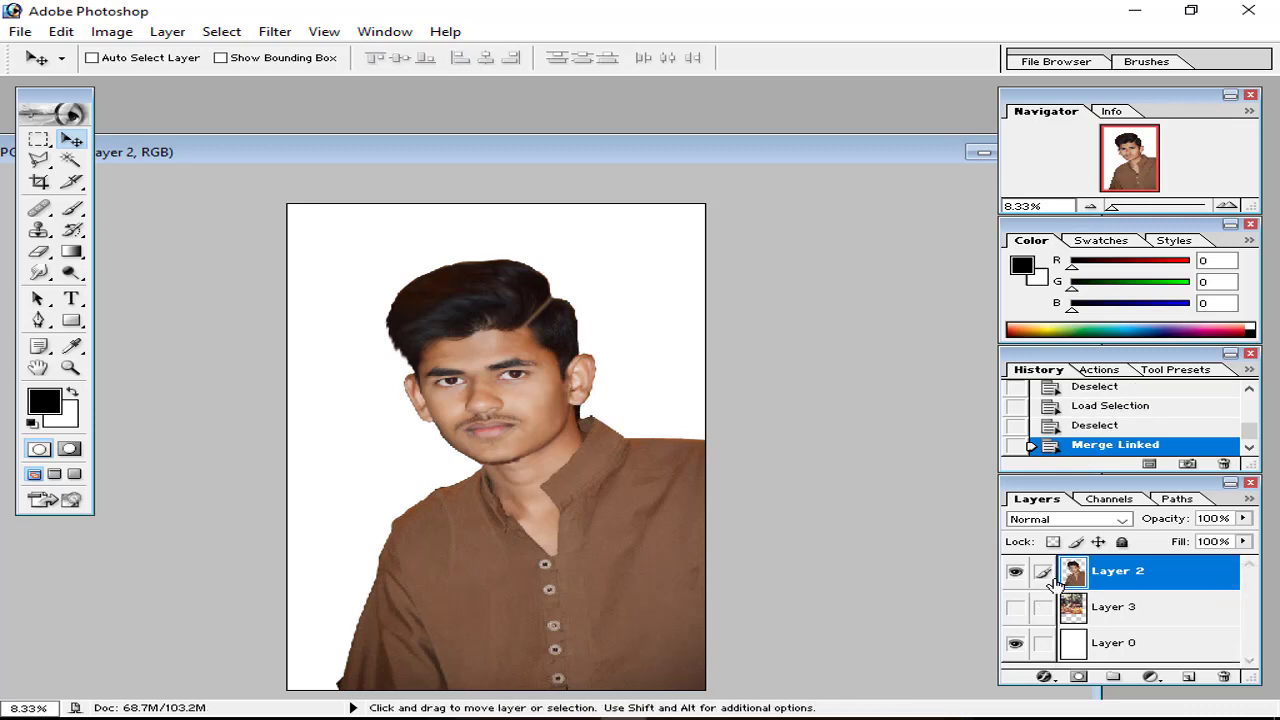
# Step: Check the merged portrait layer and show the autumn background behind the boy
pyautogui.click(1017, 577)
pyautogui.click(1017, 577)
pyautogui.click(1017, 607)
# Step: Make background Layer 3 active, close the Color and Navigator panels, and enlarge the Layers panel
pyautogui.hotkey('ctrl', 't')
pyautogui.hotkey('ctrl', '-')
pyautogui.hotkey('ctrl', '-')
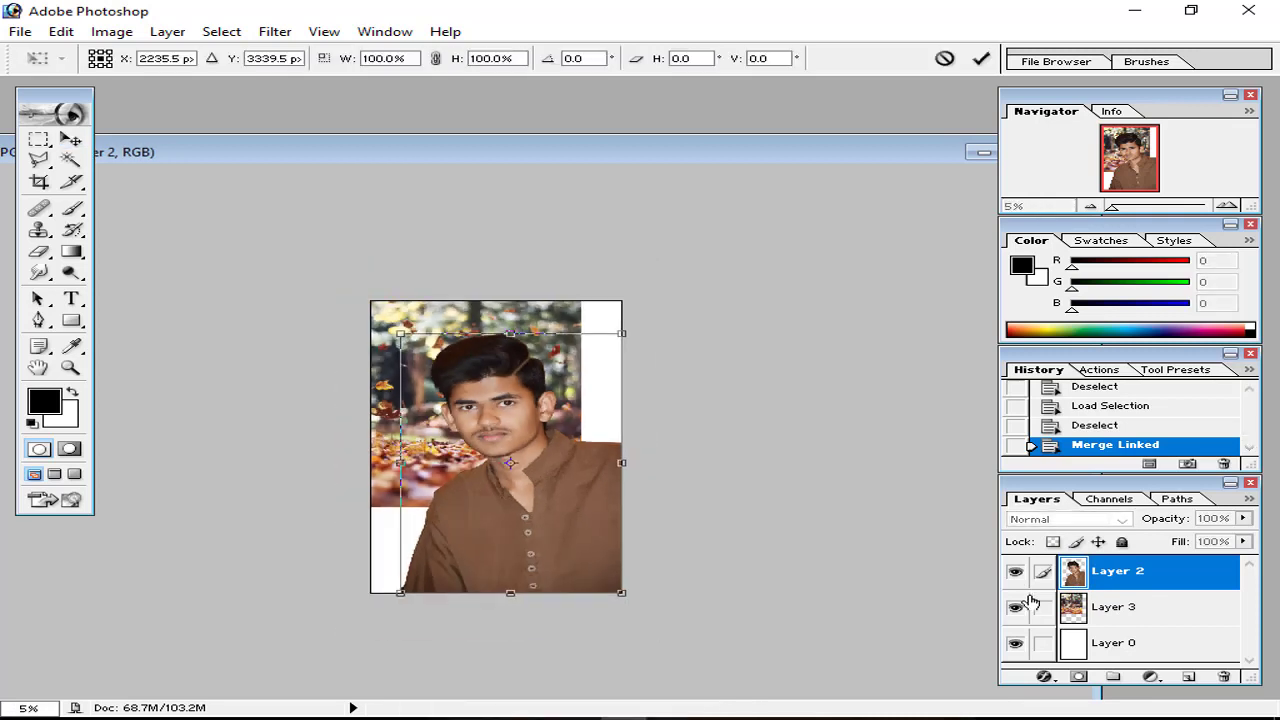
pyautogui.press('Return')
pyautogui.click(1160, 605)
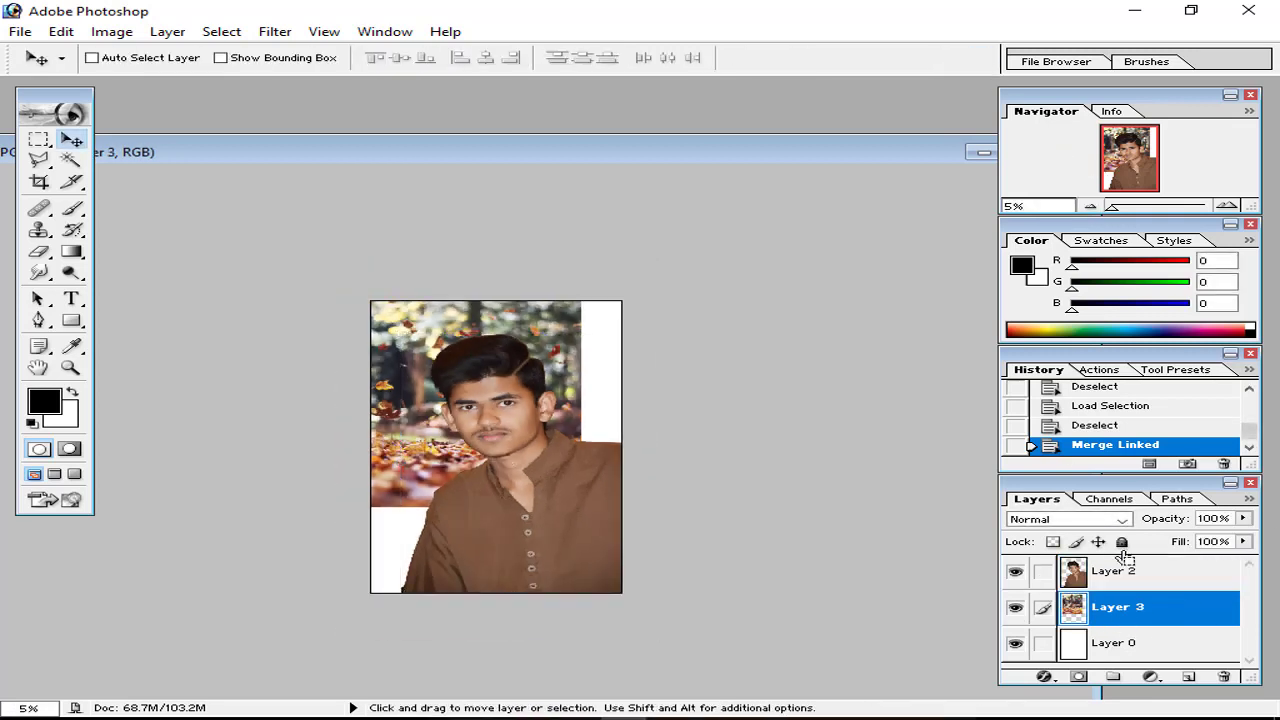
pyautogui.click(1250, 225)
pyautogui.click(1250, 94)
pyautogui.moveTo(1150, 356); pyautogui.dragTo(1150, 95)
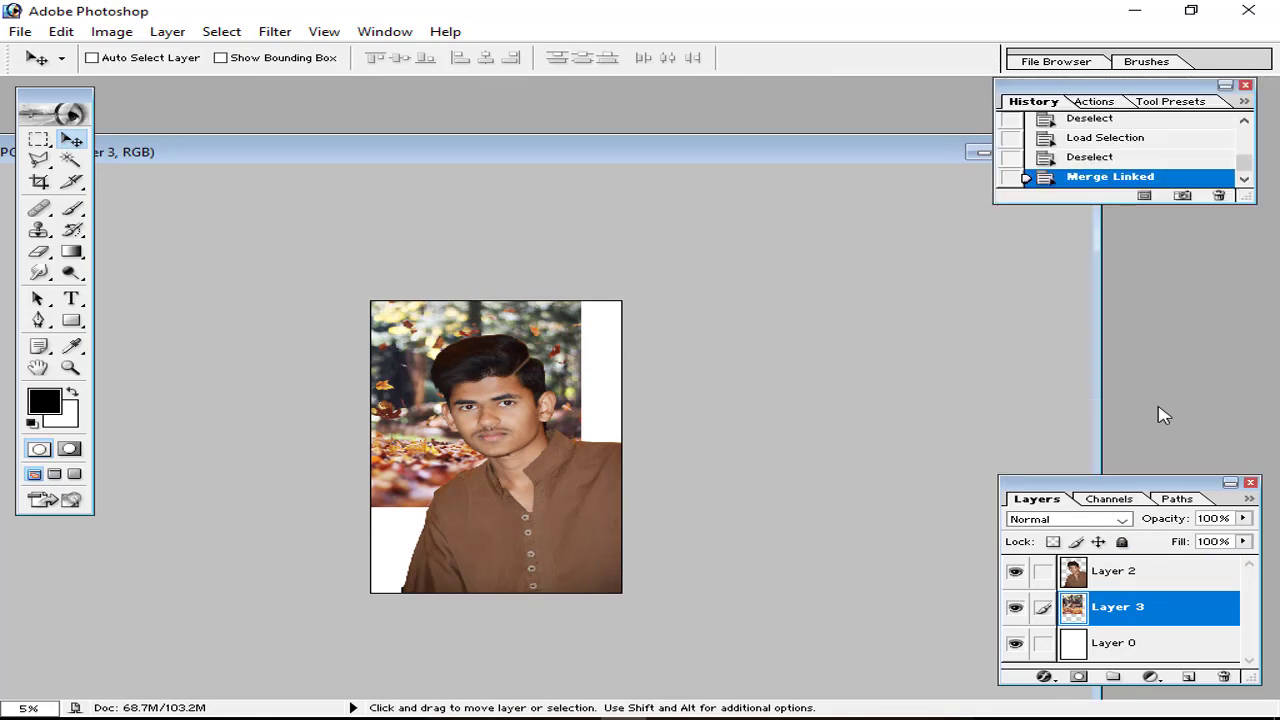
pyautogui.moveTo(1157, 502); pyautogui.dragTo(1140, 222)
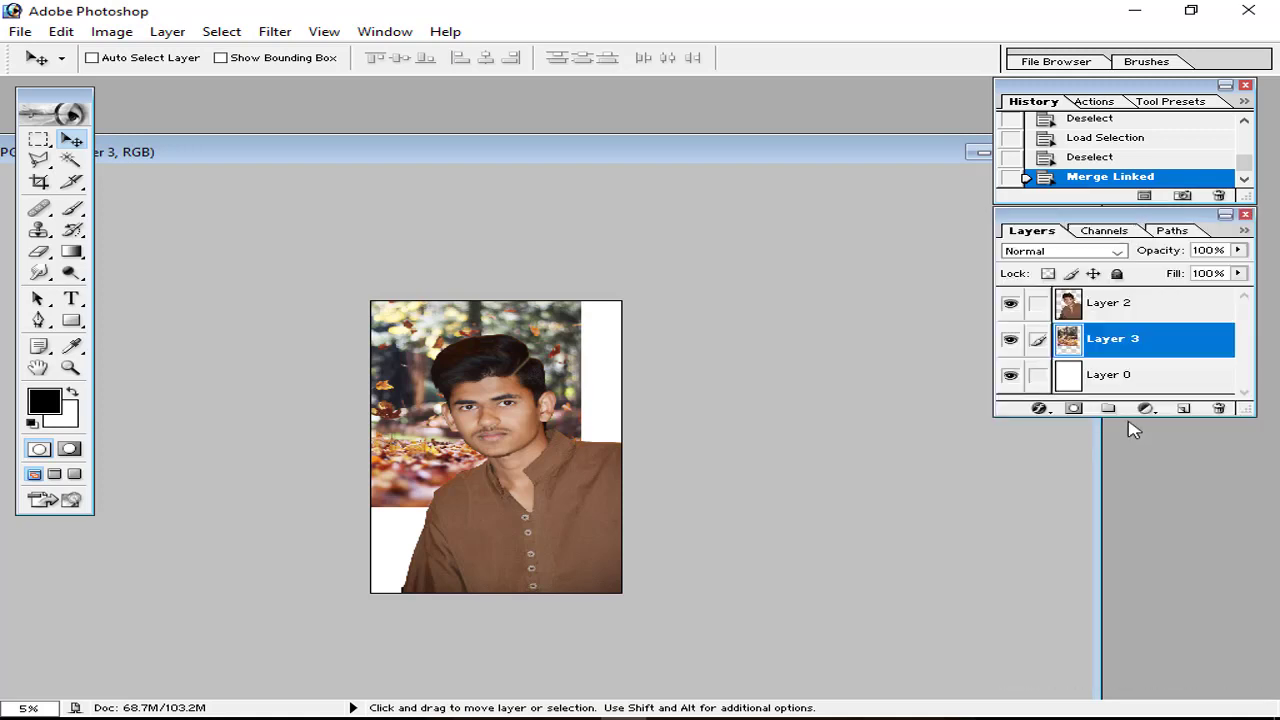
pyautogui.moveTo(1131, 416); pyautogui.dragTo(1112, 690)
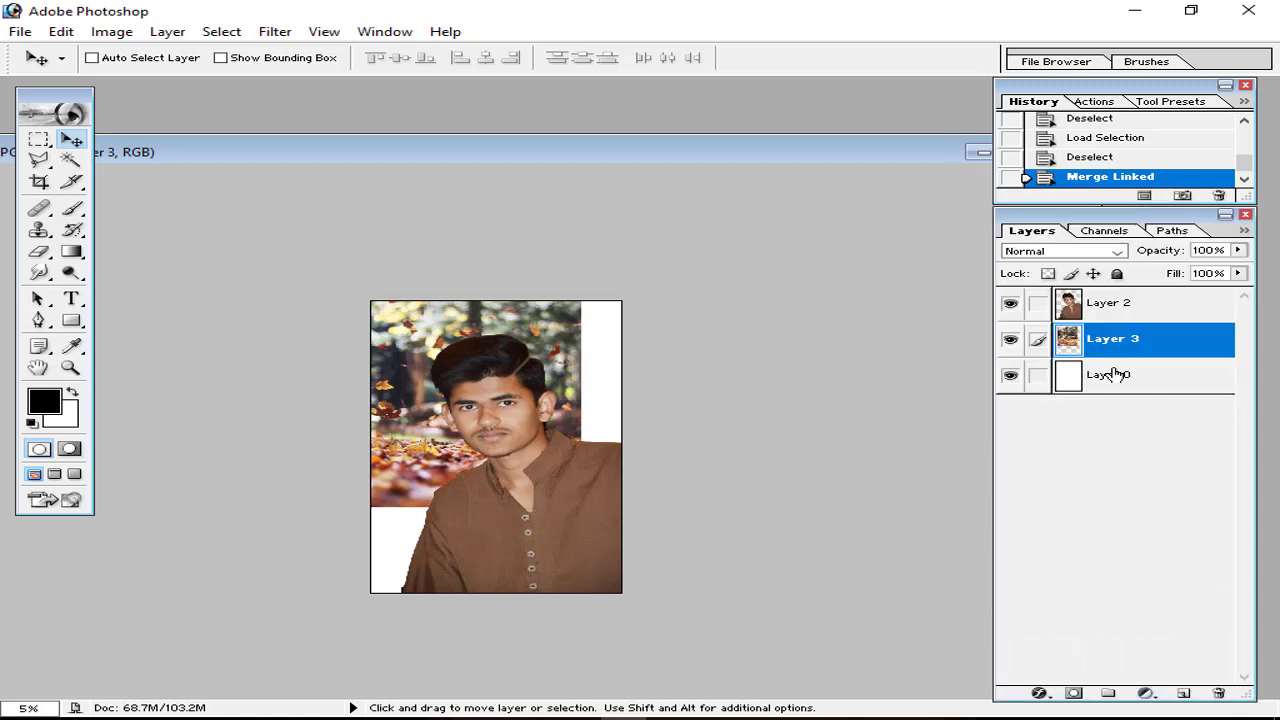
# Step: Move and scale Layer 3 to about 115.7% × 160.2% so it fills the canvas
pyautogui.hotkey('ctrl', 't')
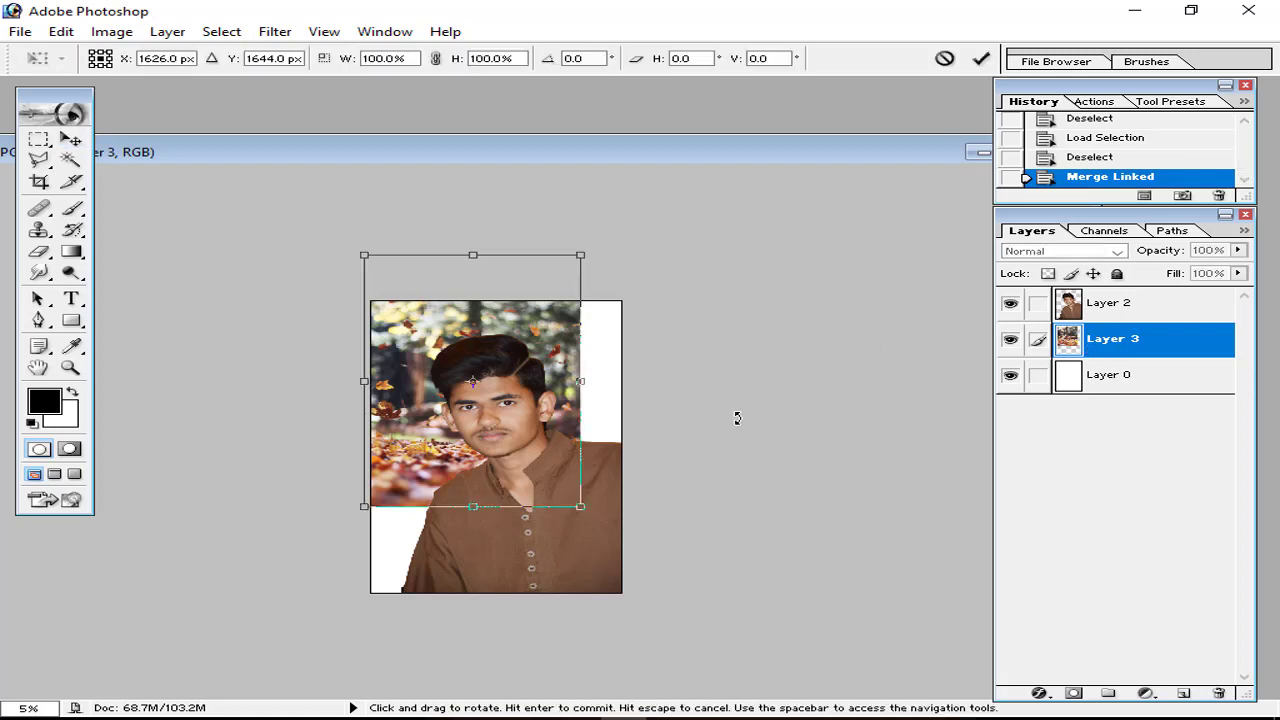
pyautogui.moveTo(531, 451); pyautogui.dragTo(540, 504)
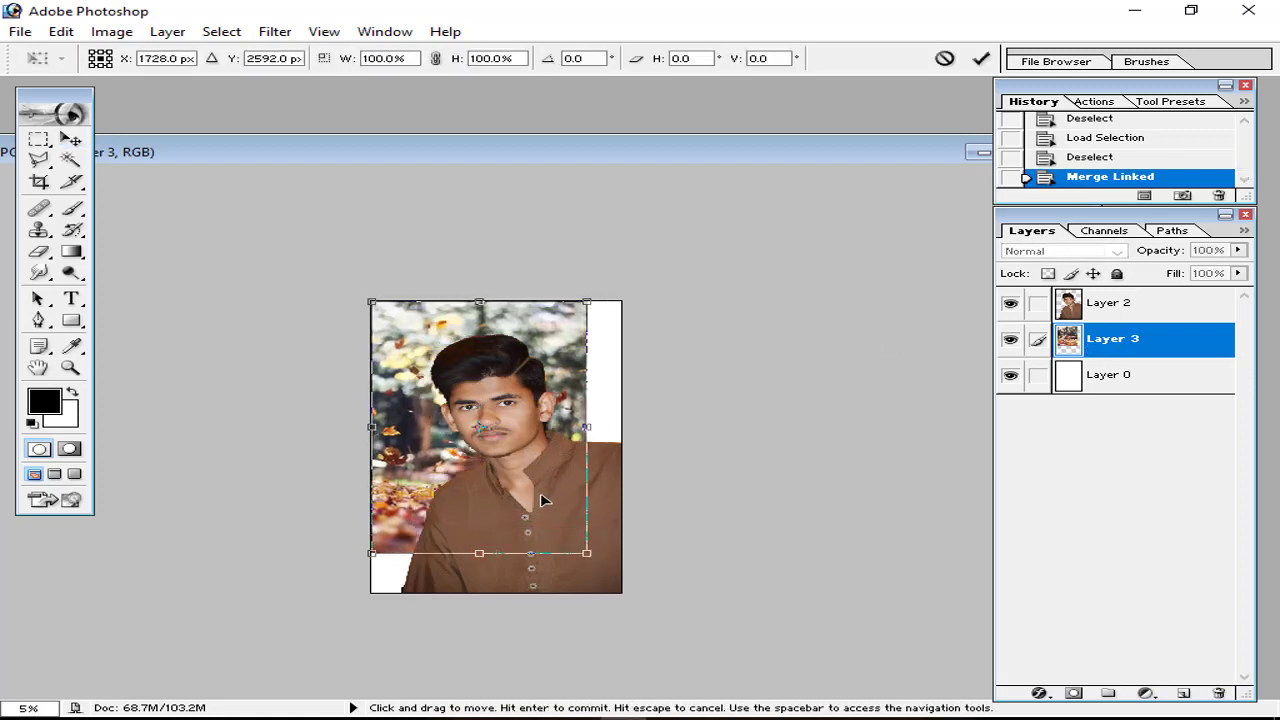
pyautogui.moveTo(588, 552); pyautogui.dragTo(612, 703)
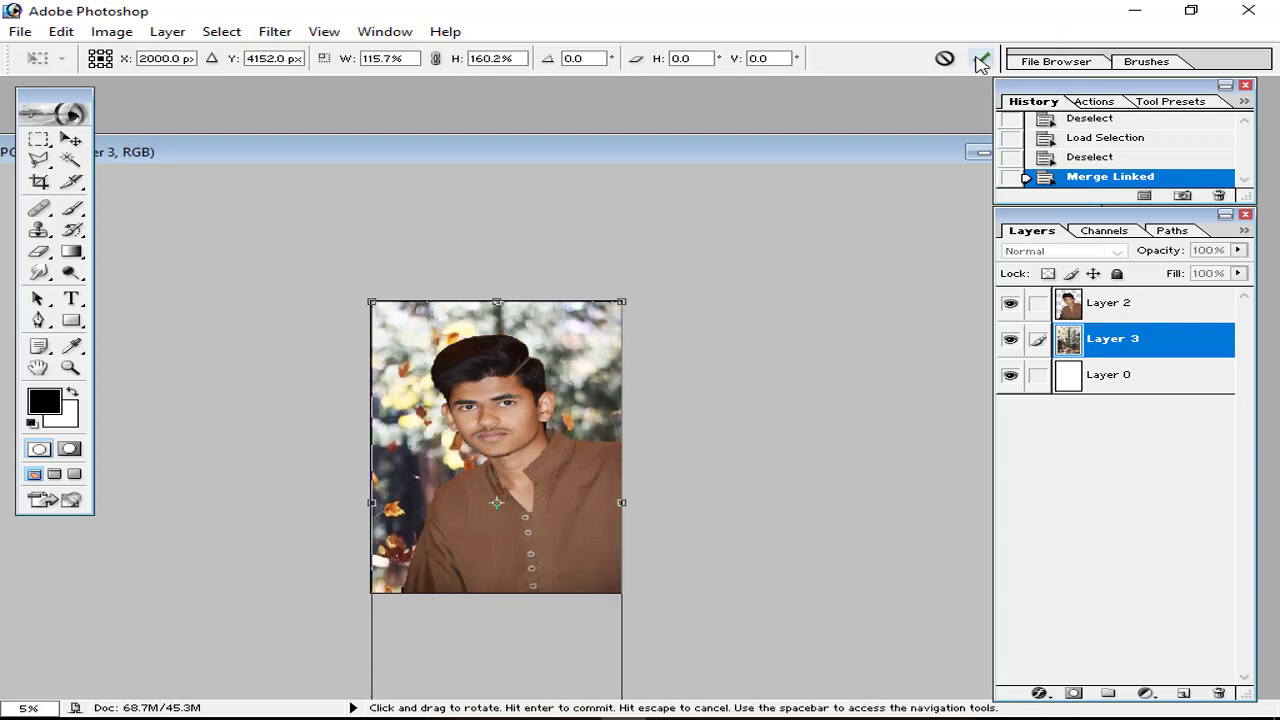
pyautogui.click(980, 58)
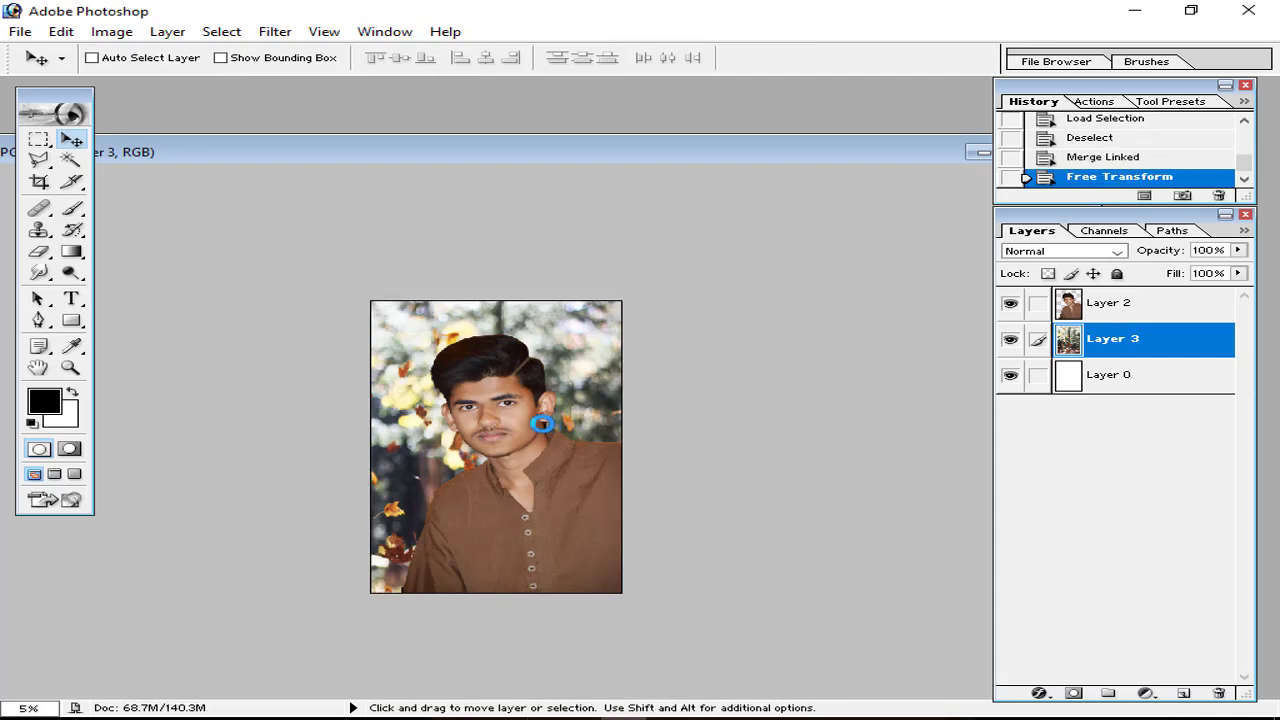
# Step: Shift Layer 3's hue through Image > Adjustments > Hue/Saturation so the autumn leaves turn blue
pyautogui.hotkey('ctrl', '+')
pyautogui.hotkey('ctrl', '+')
pyautogui.hotkey('ctrl', '-')
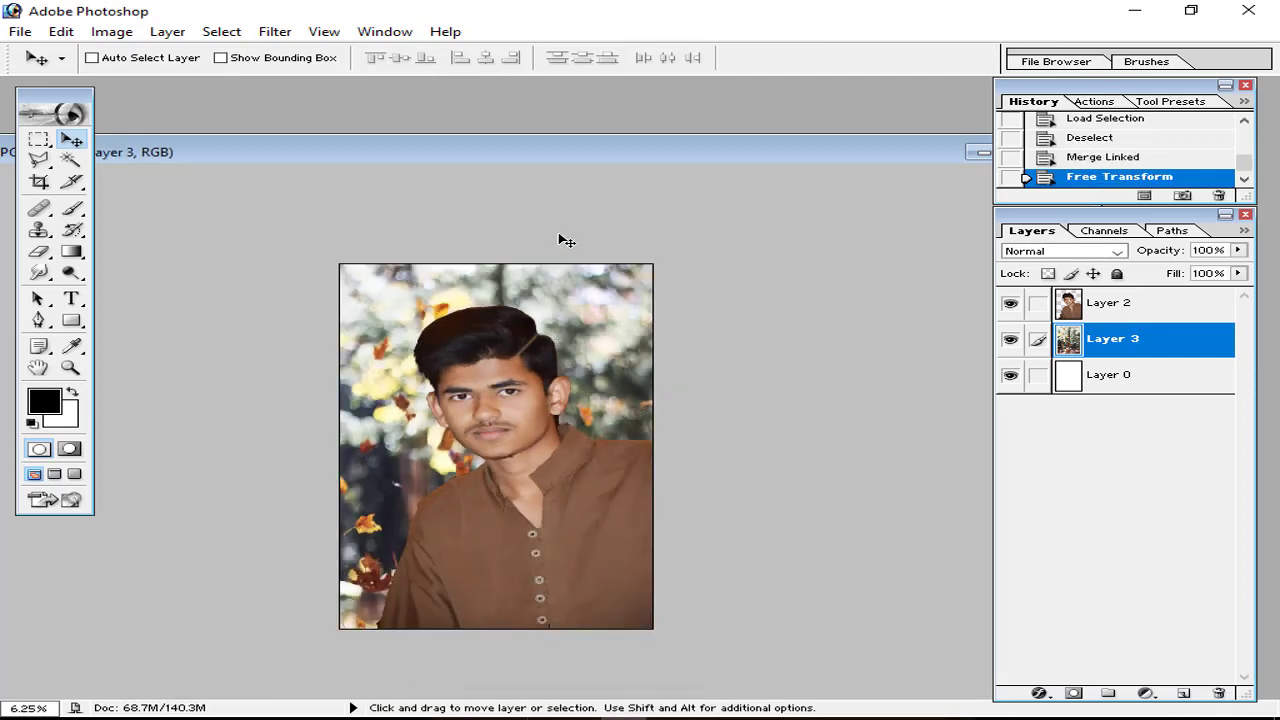
pyautogui.hotkey('ctrl', '+')
pyautogui.hotkey('ctrl', '+')
pyautogui.hotkey('ctrl', '+')
pyautogui.hotkey('ctrl', '+')
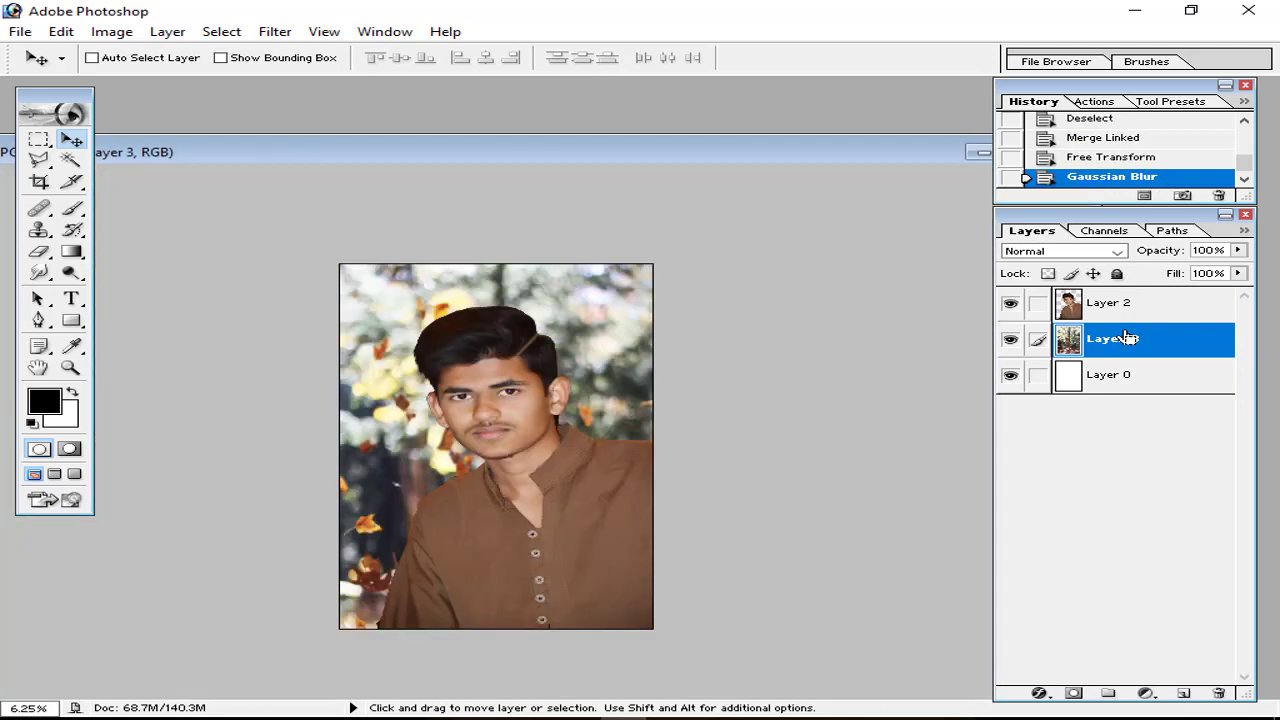
pyautogui.hotkey('ctrl', 'u')
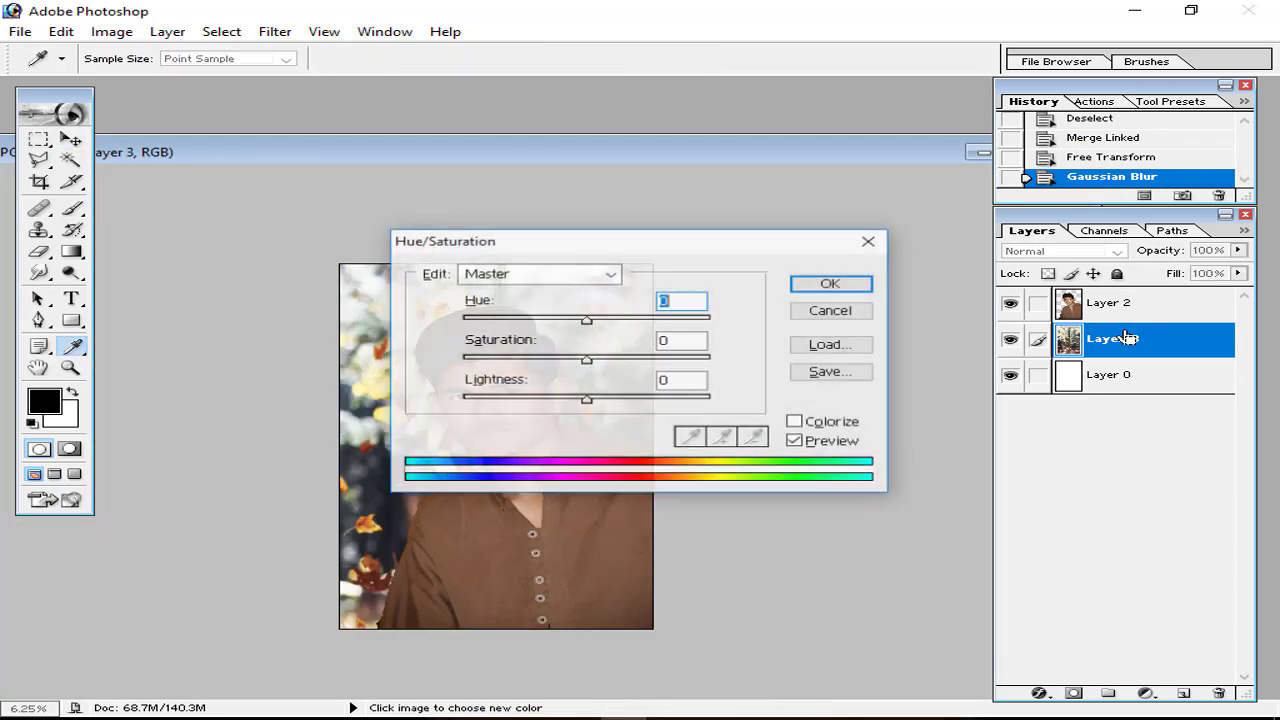
pyautogui.click(829, 312)
pyautogui.click(115, 22)
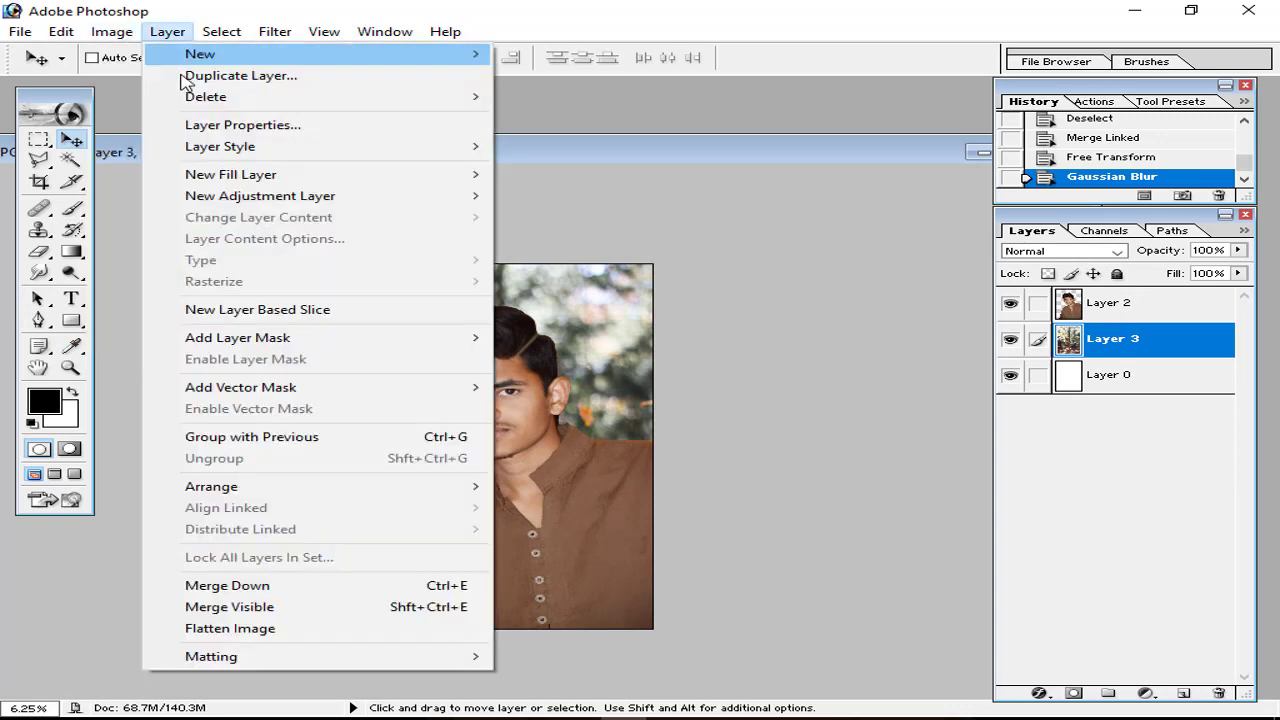
pyautogui.moveTo(160, 82)
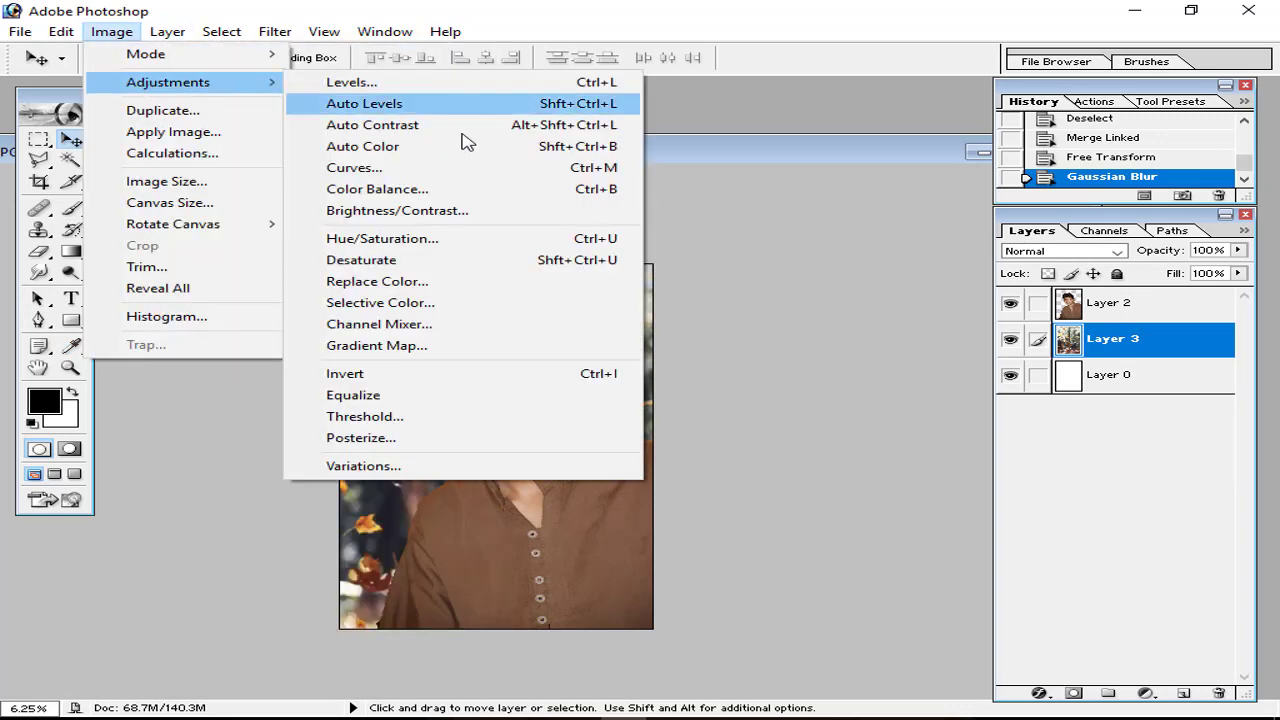
pyautogui.click(484, 242)
pyautogui.moveTo(714, 250); pyautogui.dragTo(936, 237)
pyautogui.moveTo(812, 309); pyautogui.dragTo(928, 318)
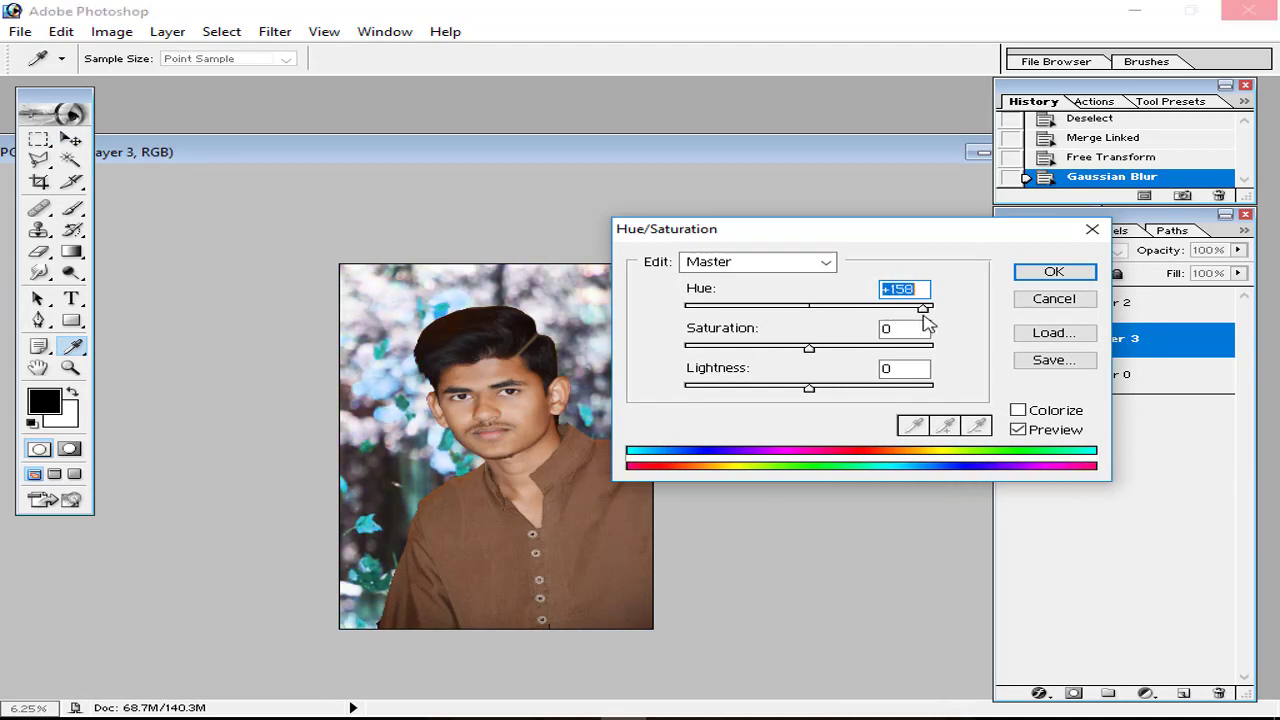
pyautogui.press('Return')
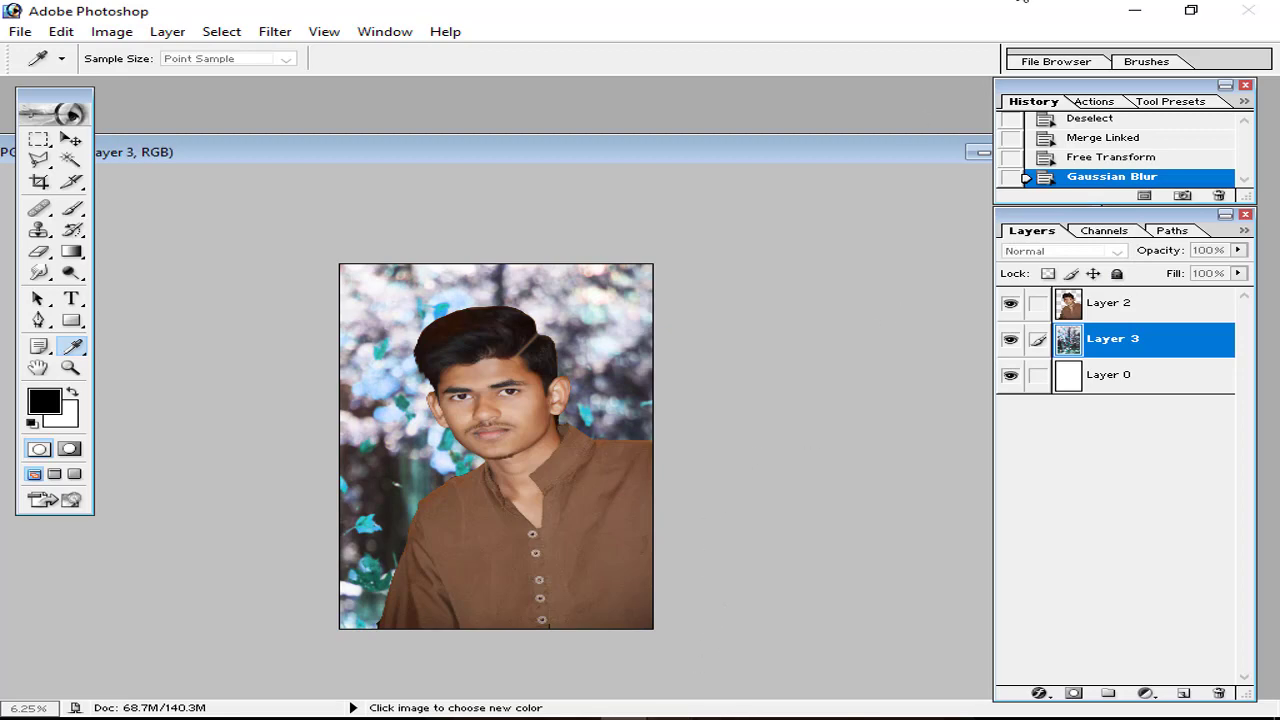
# Step: Fine-tune the hue to about +155, confirm it, and load Layer 3's outline as a selection
pyautogui.click(1135, 10)
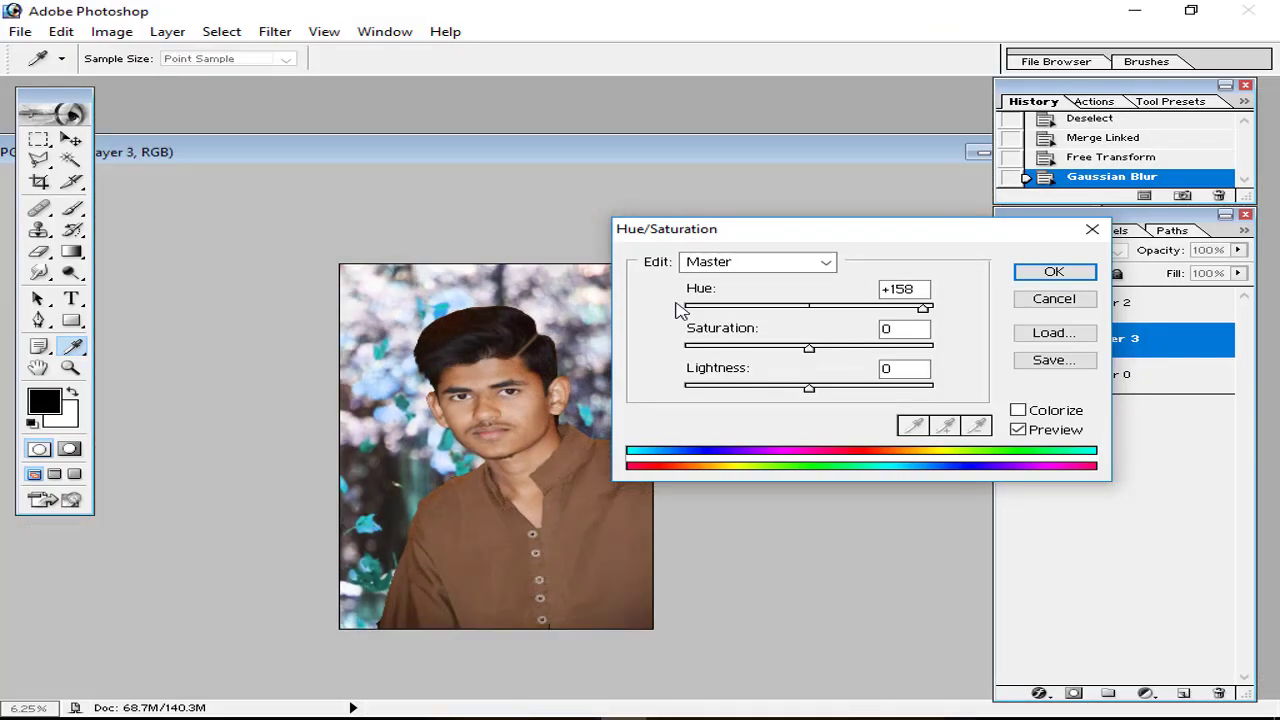
pyautogui.moveTo(920, 309)
pyautogui.mouseDown()
pyautogui.moveTo(703, 313)
pyautogui.moveTo(919, 316)
pyautogui.mouseUp()
pyautogui.click(1020, 275)
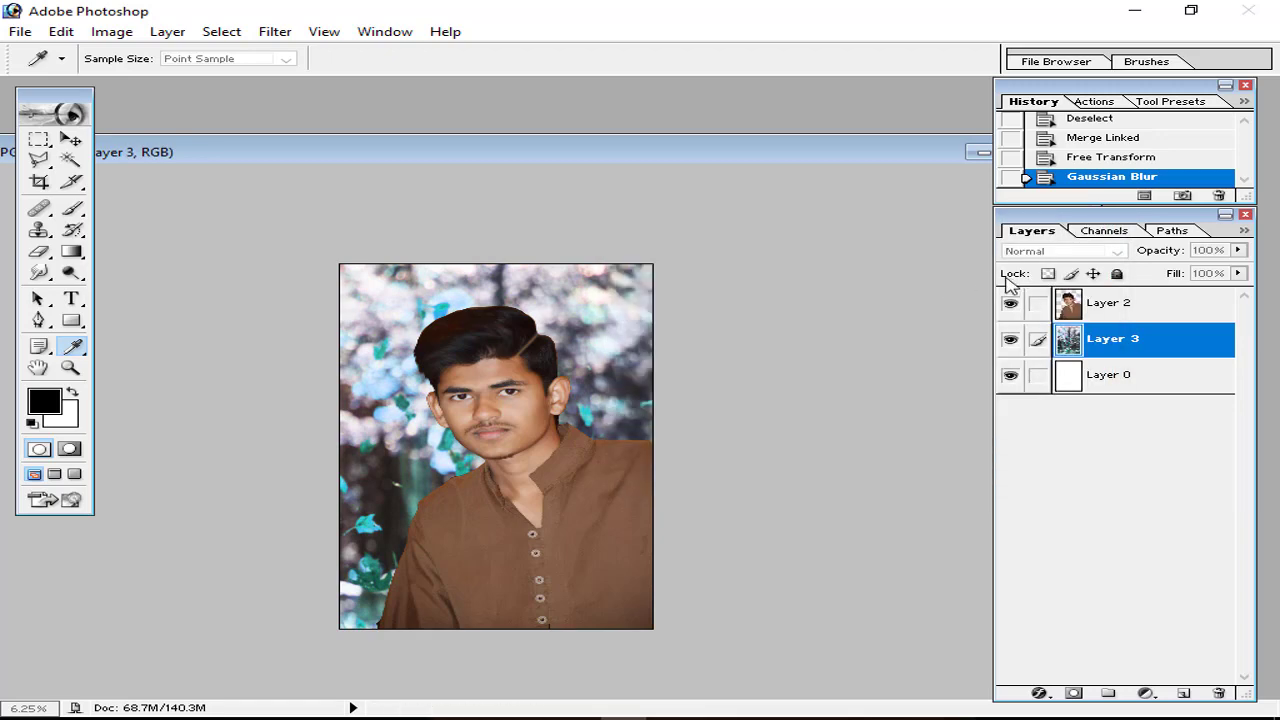
pyautogui.click(875, 180)
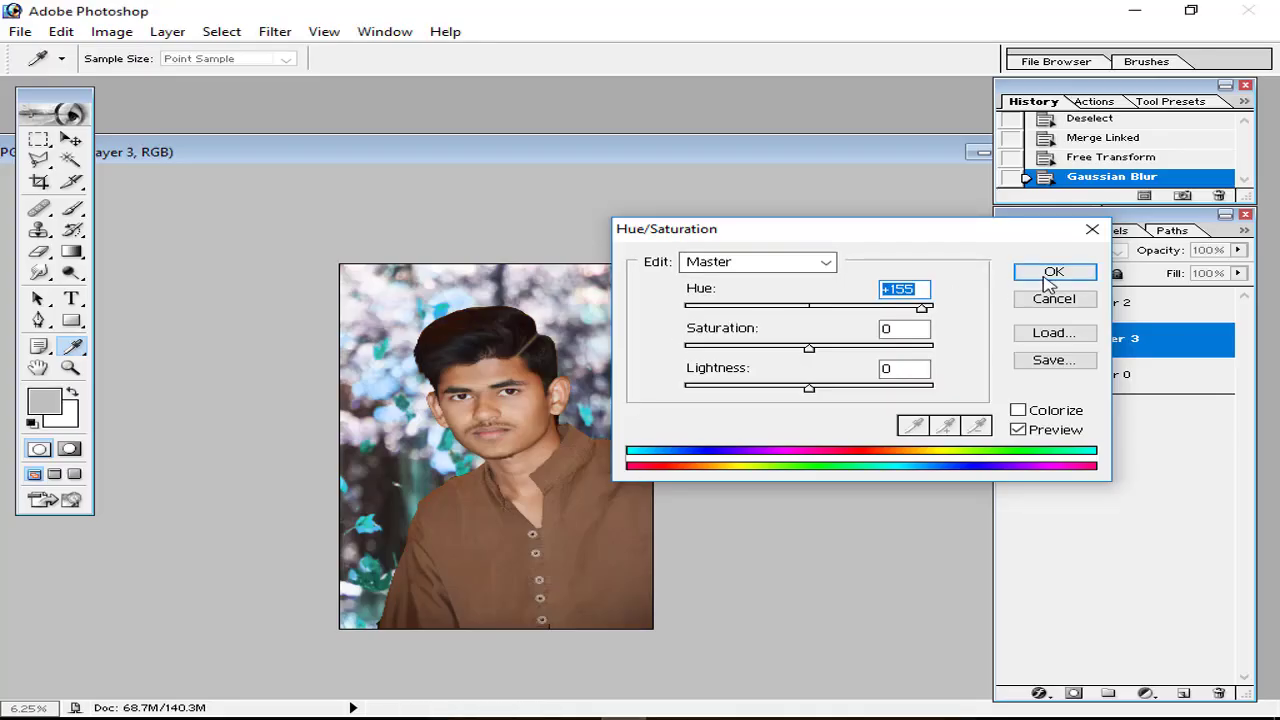
pyautogui.click(1056, 275)
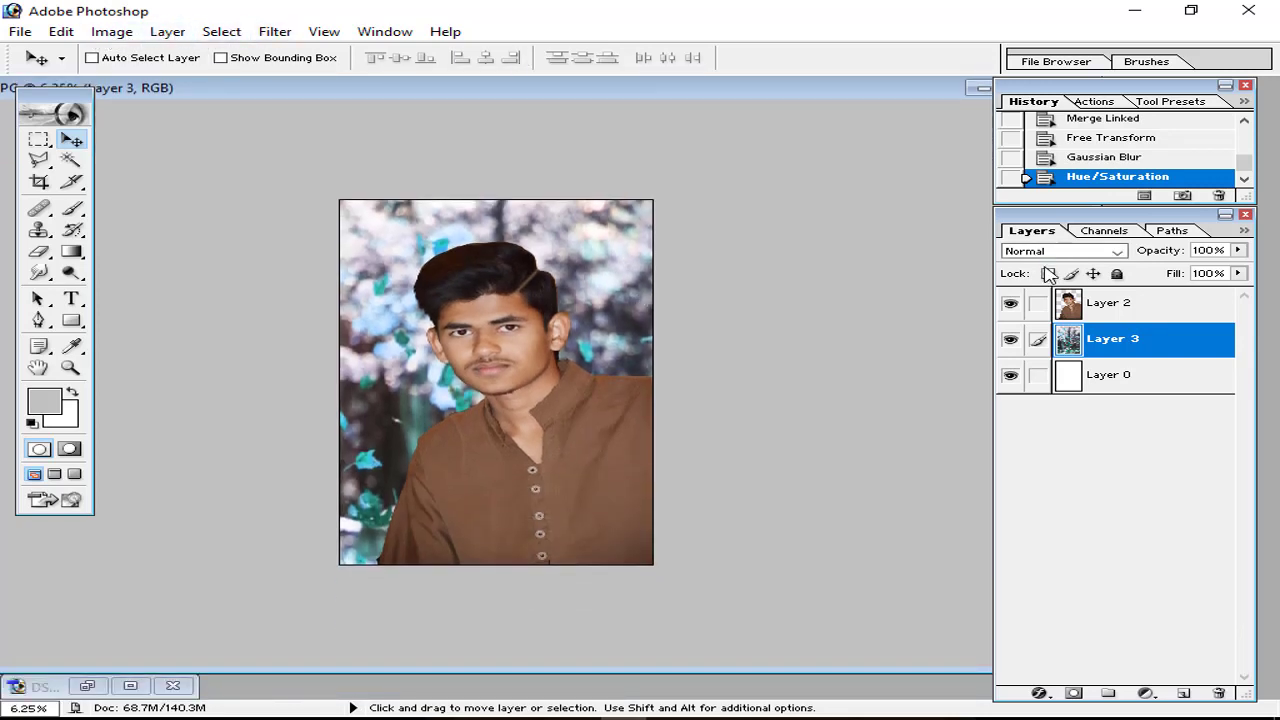
pyautogui.keyDown('ctrl'); pyautogui.click(1075, 342); pyautogui.keyUp('ctrl')
# Step: Apply a 32.8-pixel Gaussian Blur to the selected Layer 3, then deselect
pyautogui.click(223, 34)
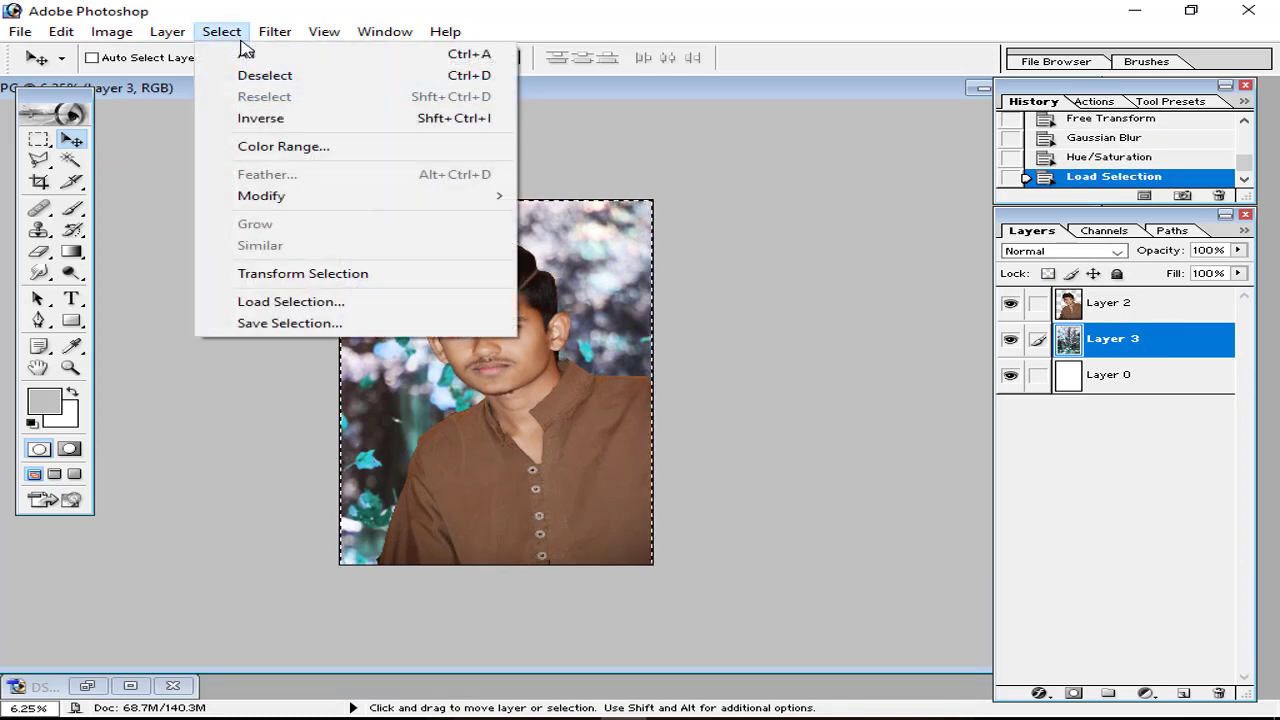
pyautogui.click(283, 34)
pyautogui.moveTo(345, 175)
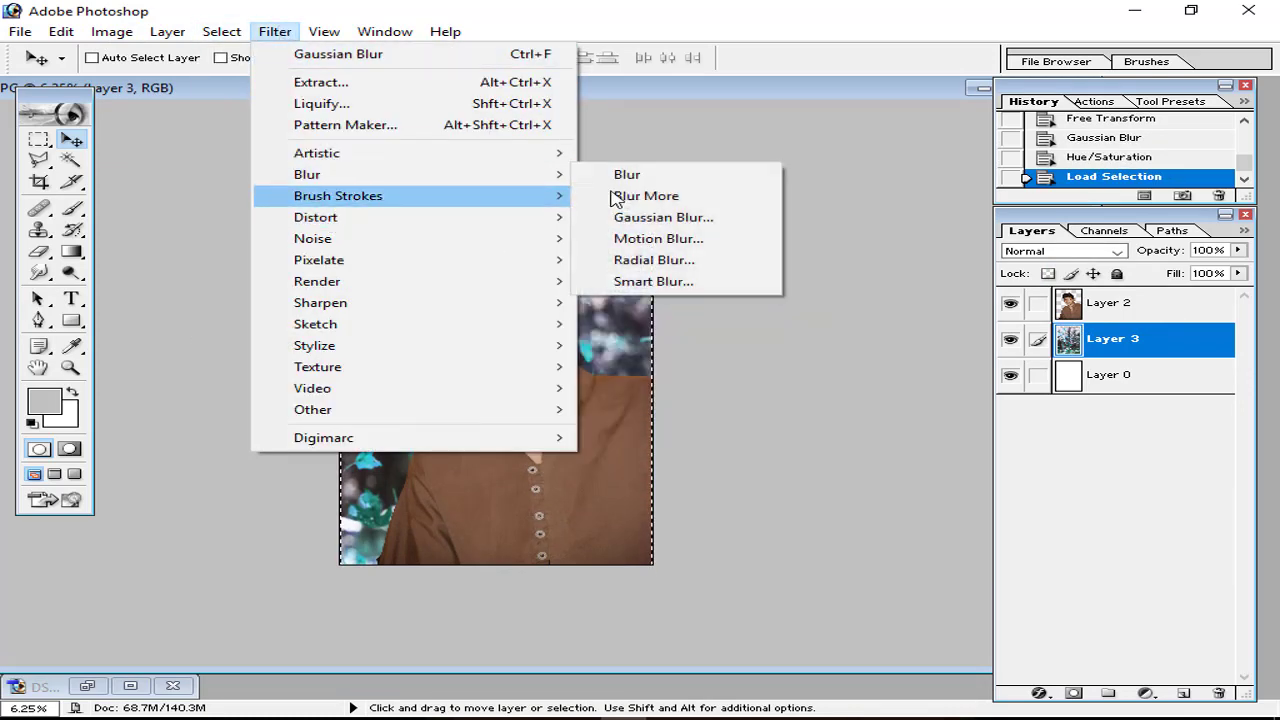
pyautogui.click(640, 218)
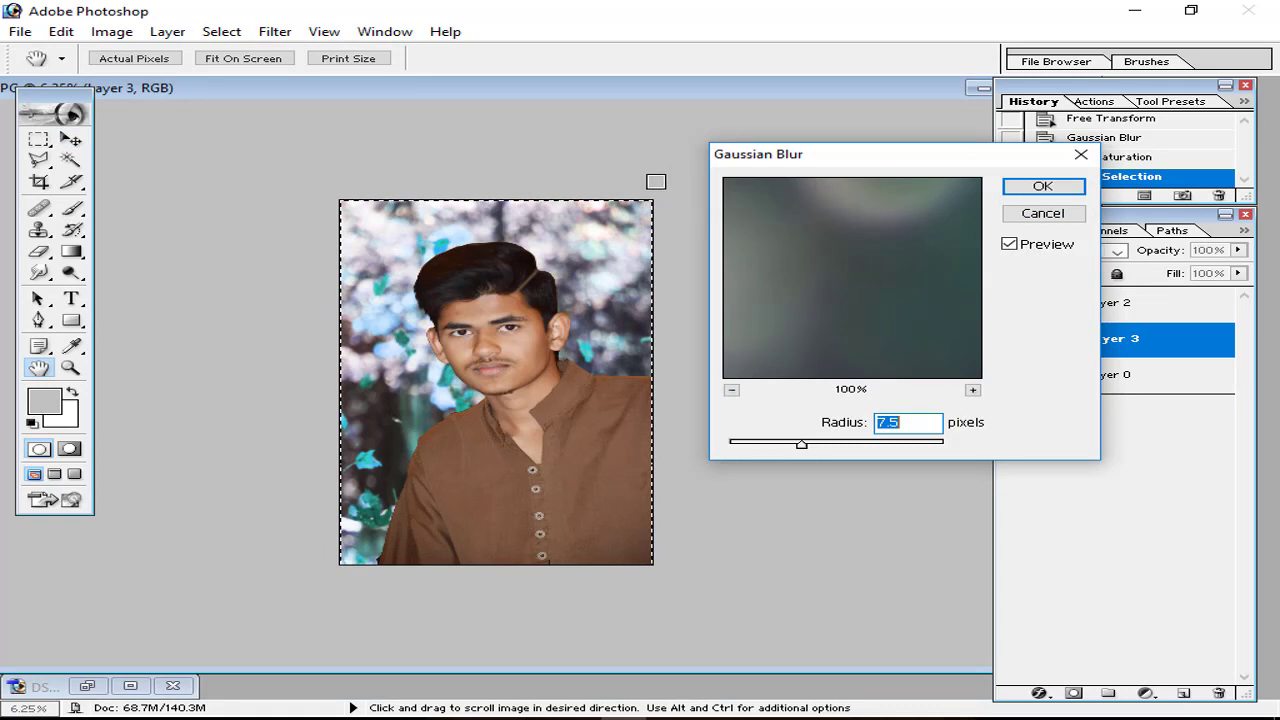
pyautogui.click(432, 260)
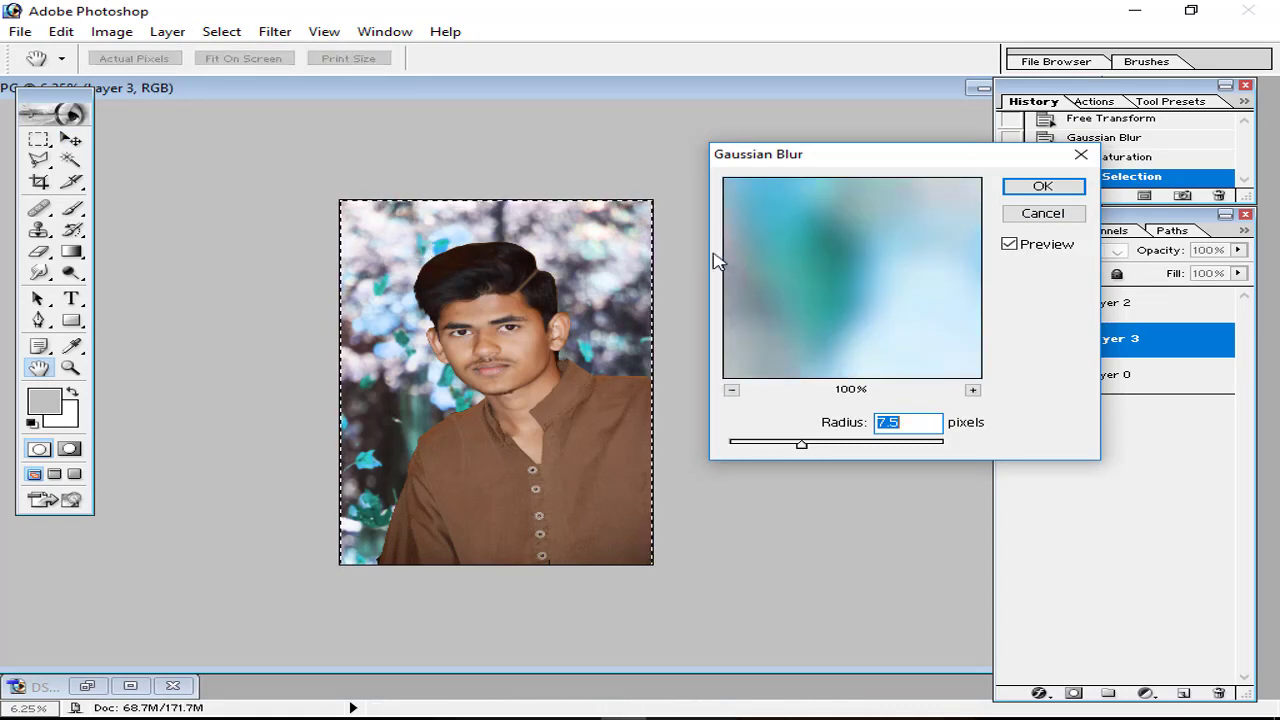
pyautogui.moveTo(801, 444); pyautogui.dragTo(903, 451)
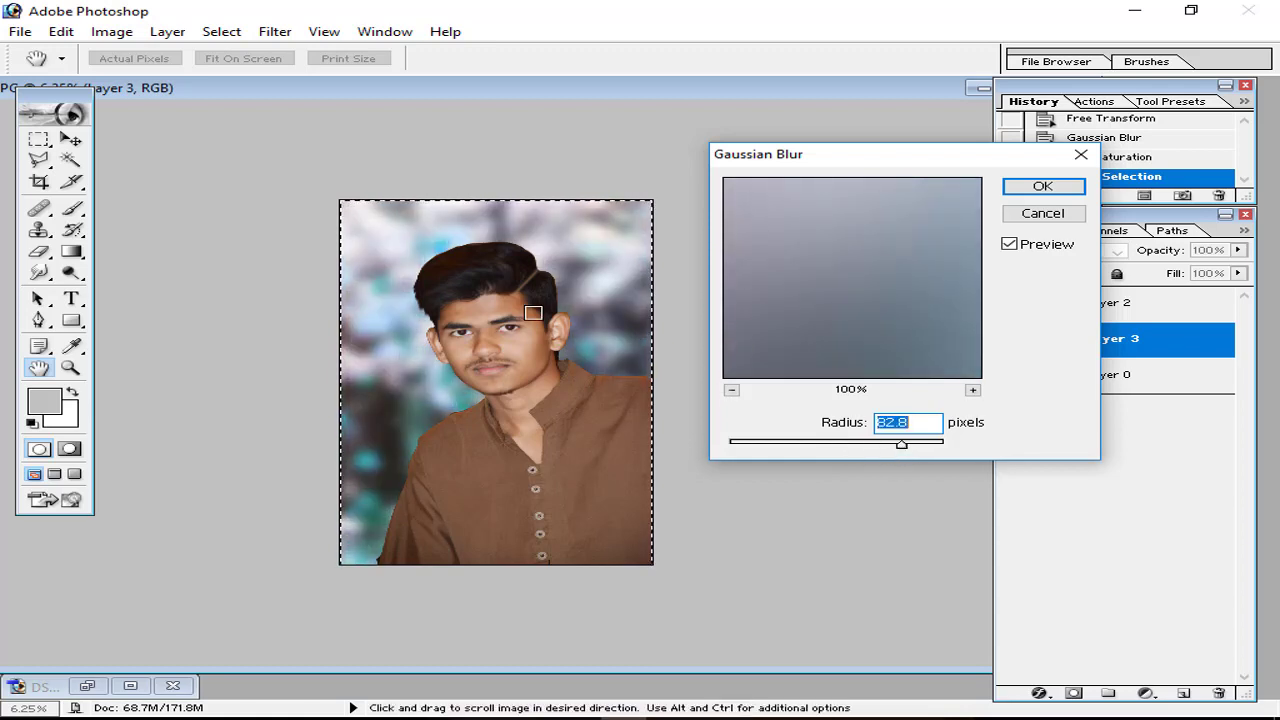
pyautogui.click(1040, 188)
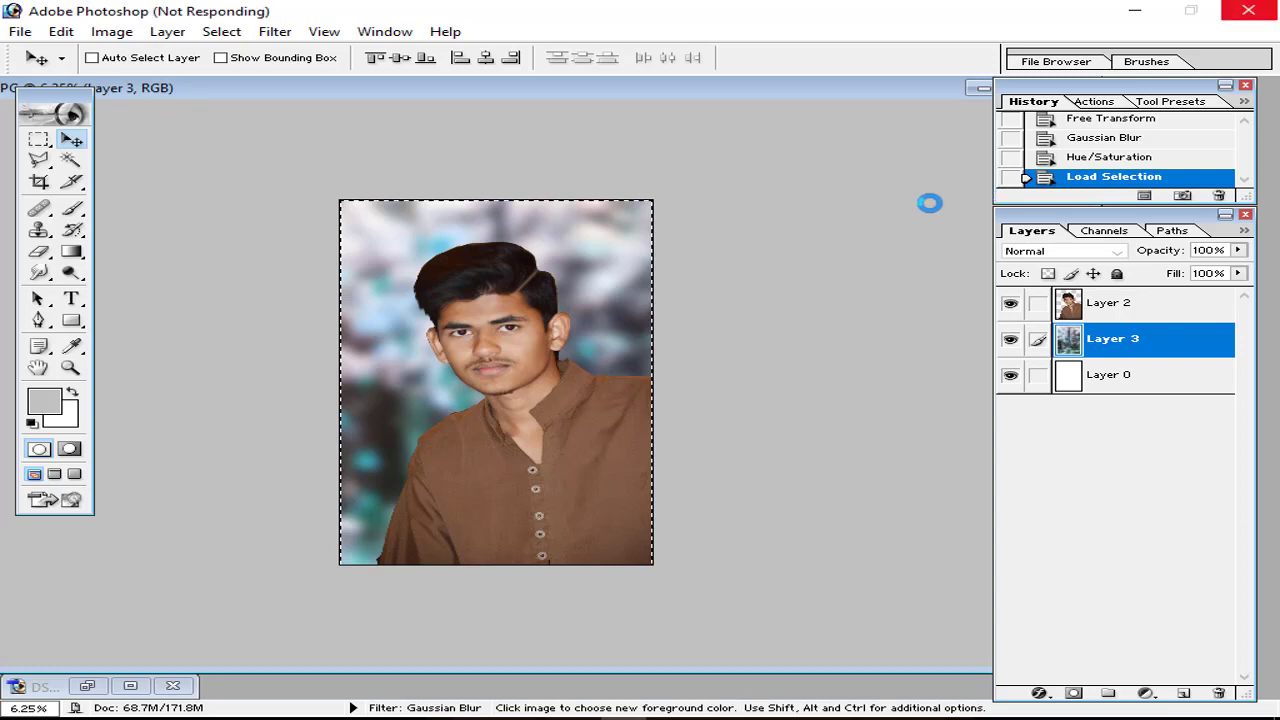
pyautogui.hotkey('ctrl', 'd')
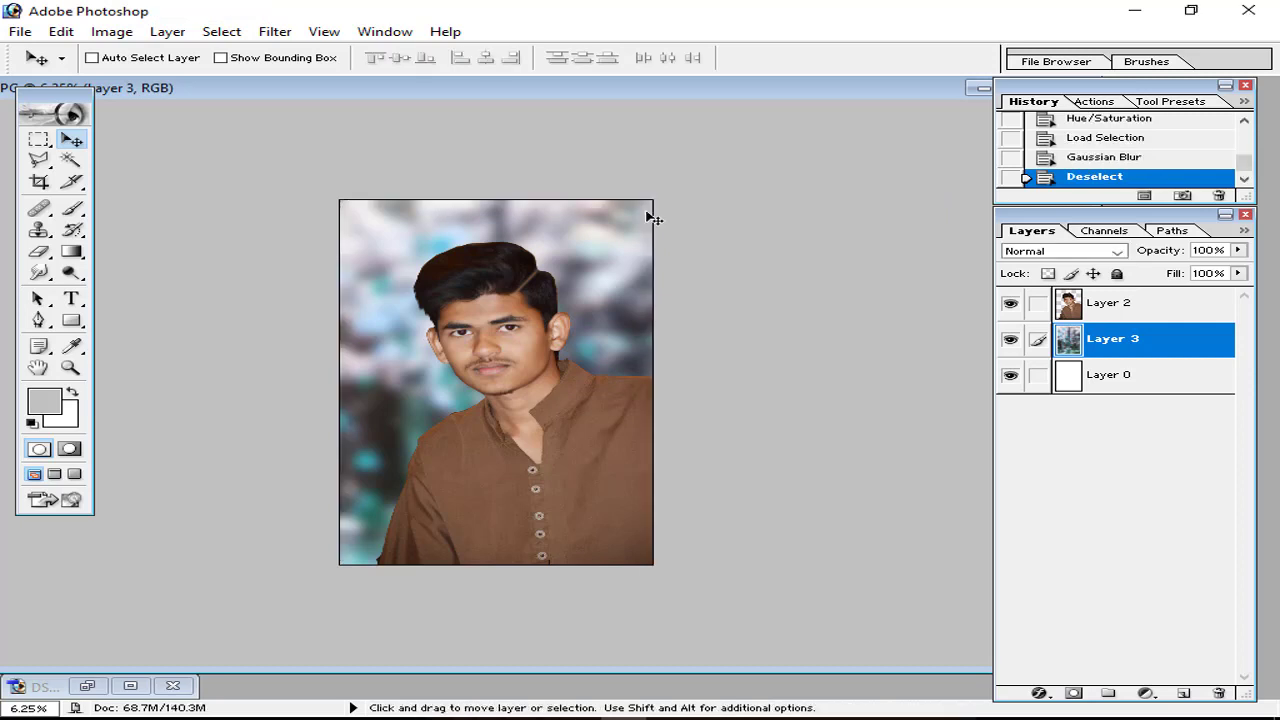
# Step: Try Auto Levels on Layer 3, then step back in History to before the correction
pyautogui.hotkey('ctrl', '+')
pyautogui.hotkey('ctrl', '-')
pyautogui.click(1099, 318)
pyautogui.click(1100, 338)
pyautogui.moveTo(551, 100); pyautogui.dragTo(557, 110)
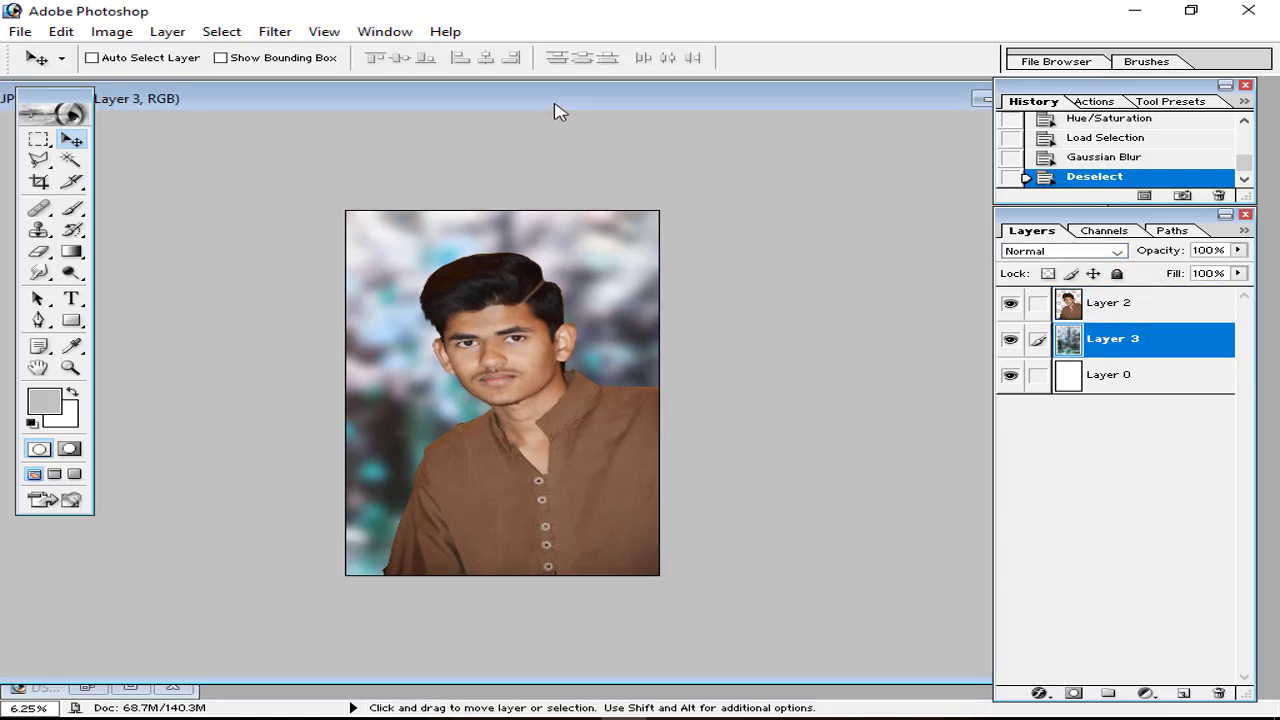
pyautogui.click(112, 31)
pyautogui.moveTo(168, 82)
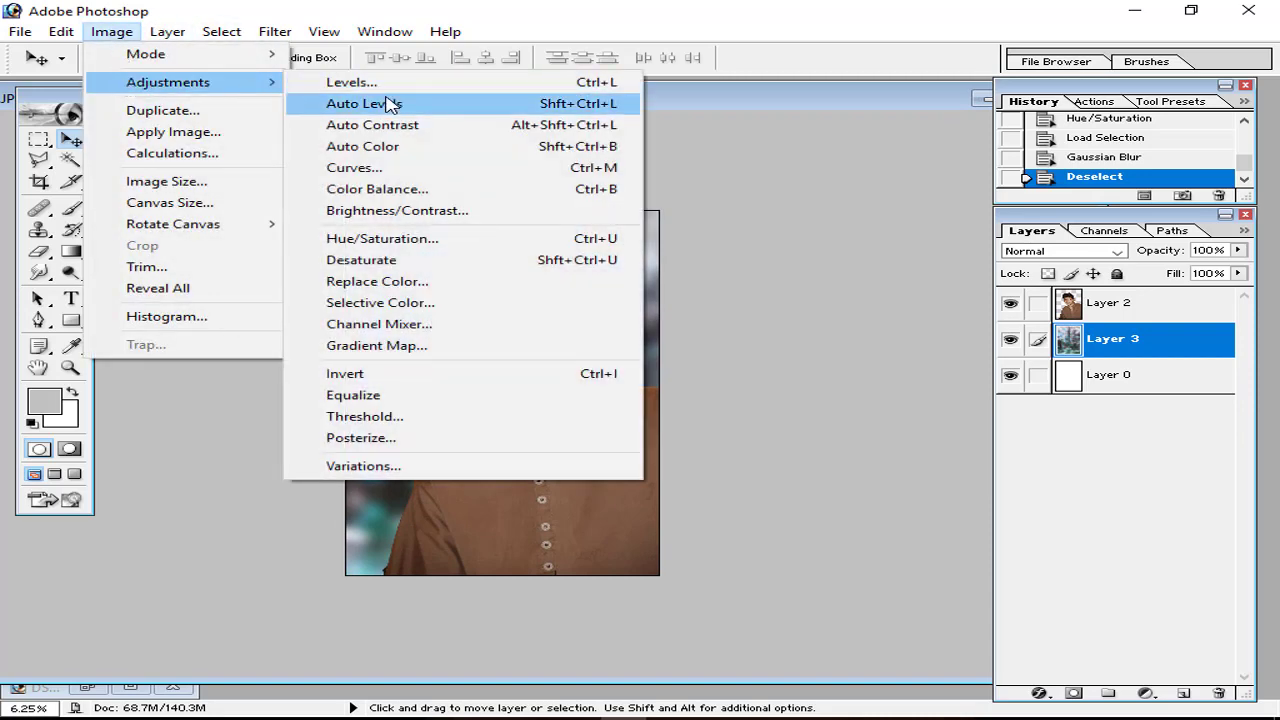
pyautogui.click(388, 106)
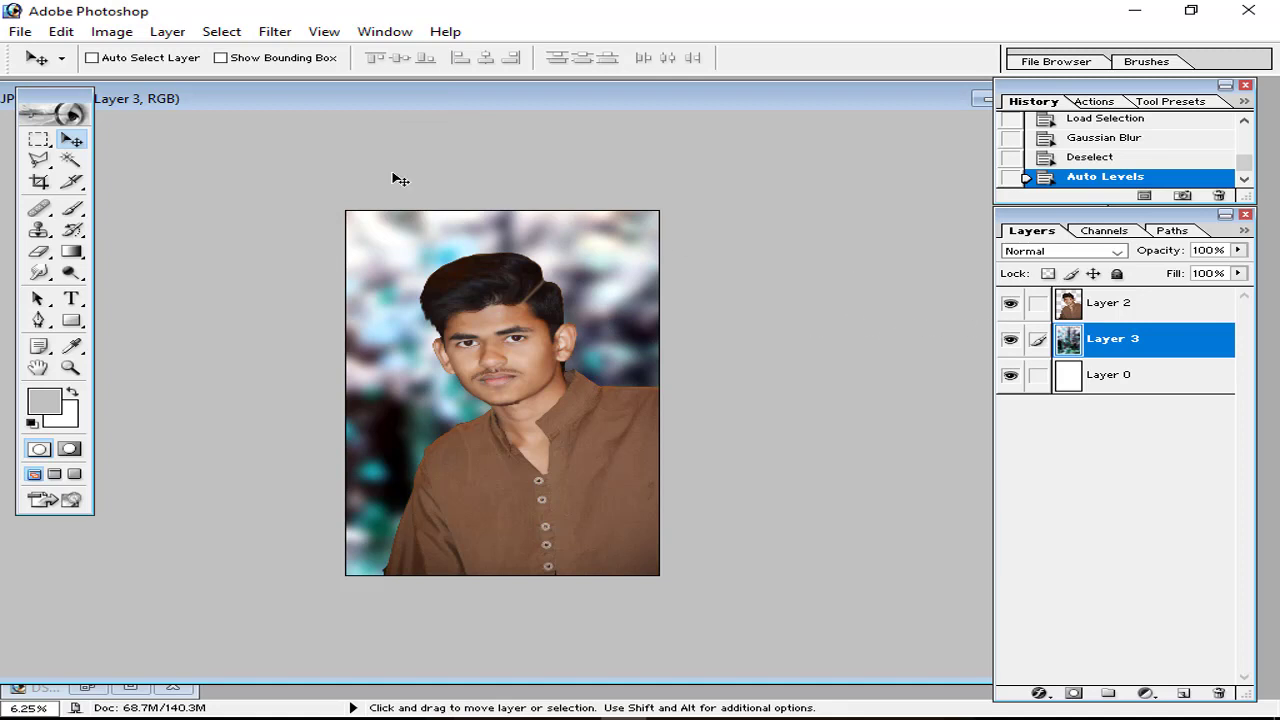
pyautogui.click(1078, 156)
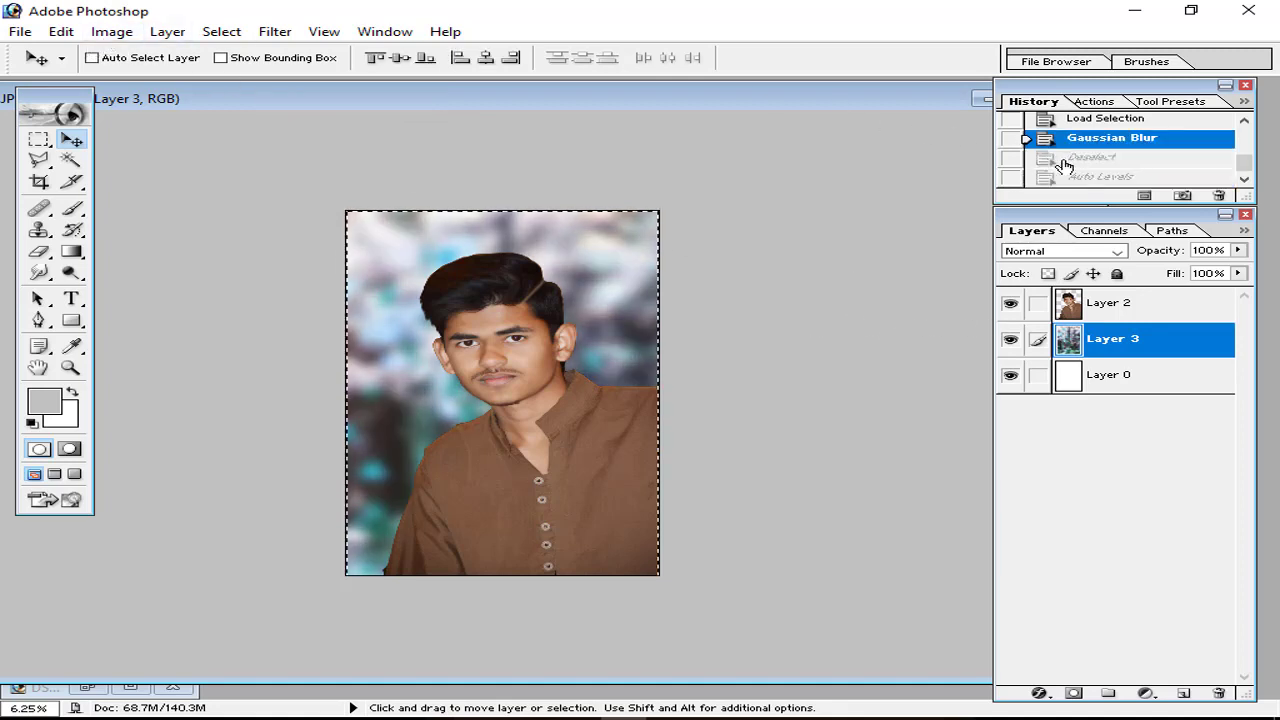
# Step: Reapply Auto Levels and compare it against the earlier blurred-only history states
pyautogui.click(112, 31)
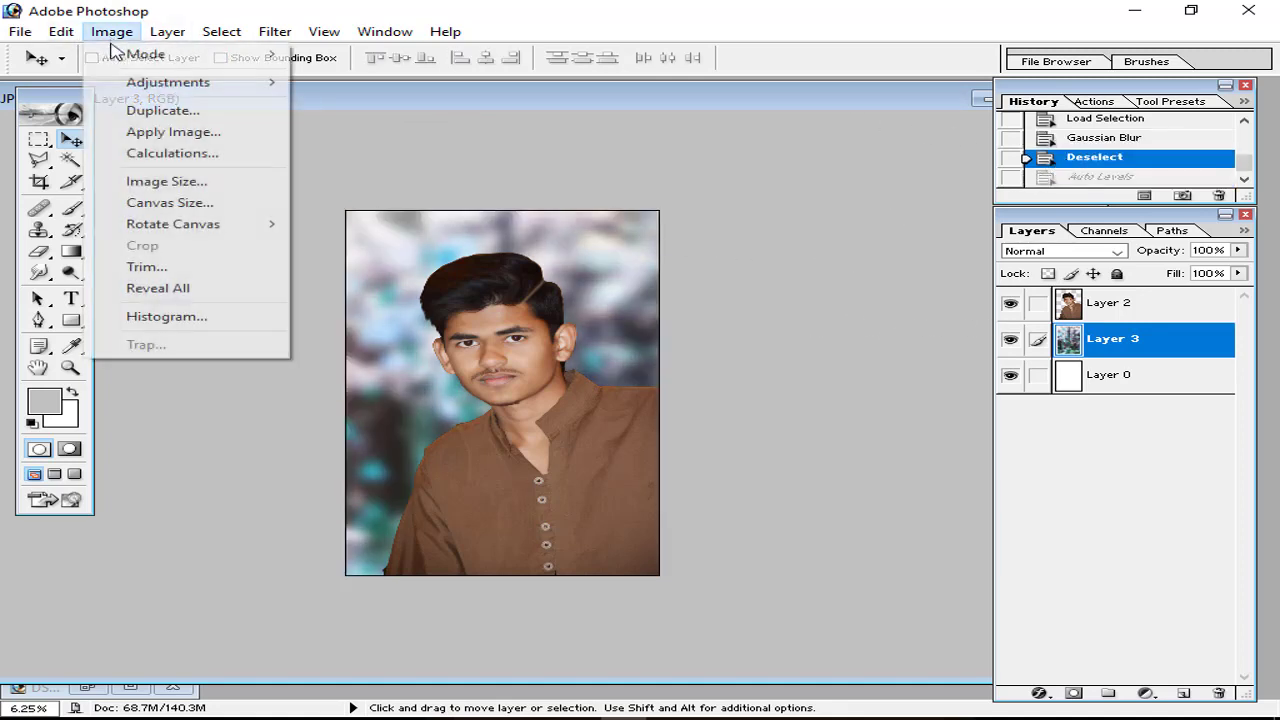
pyautogui.moveTo(165, 83)
pyautogui.click(480, 108)
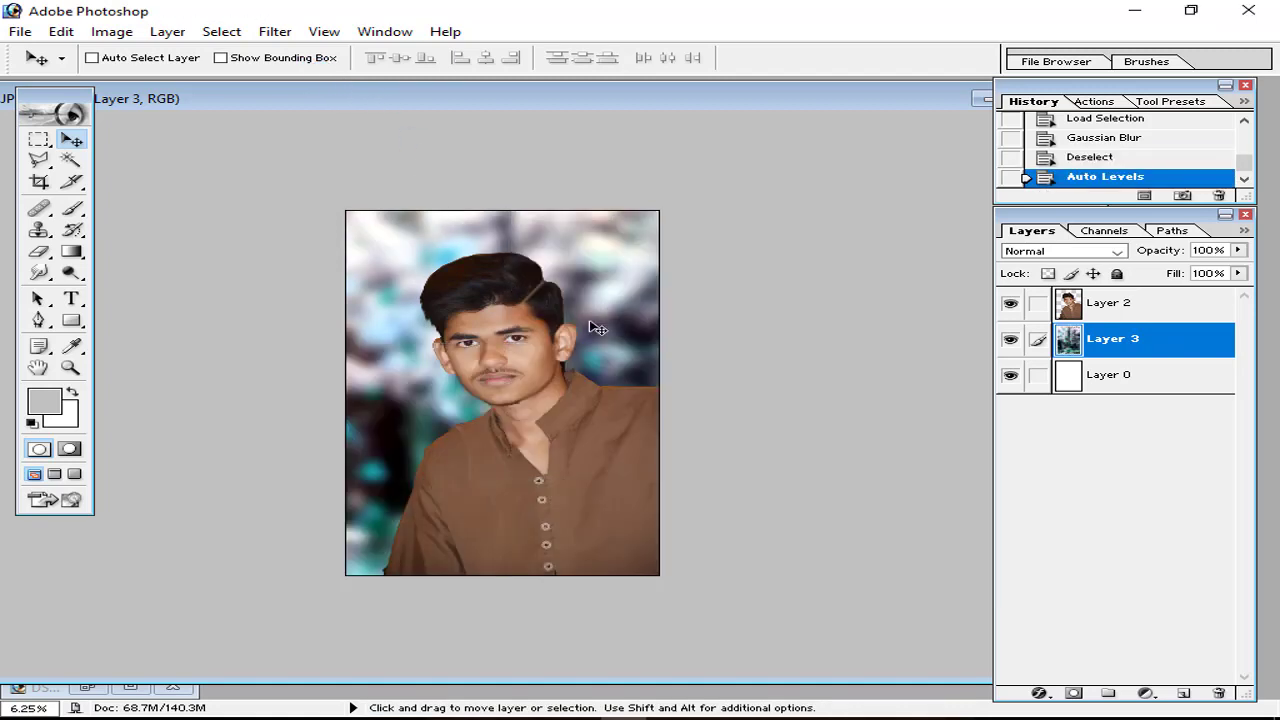
pyautogui.click(1011, 338)
pyautogui.click(1011, 338)
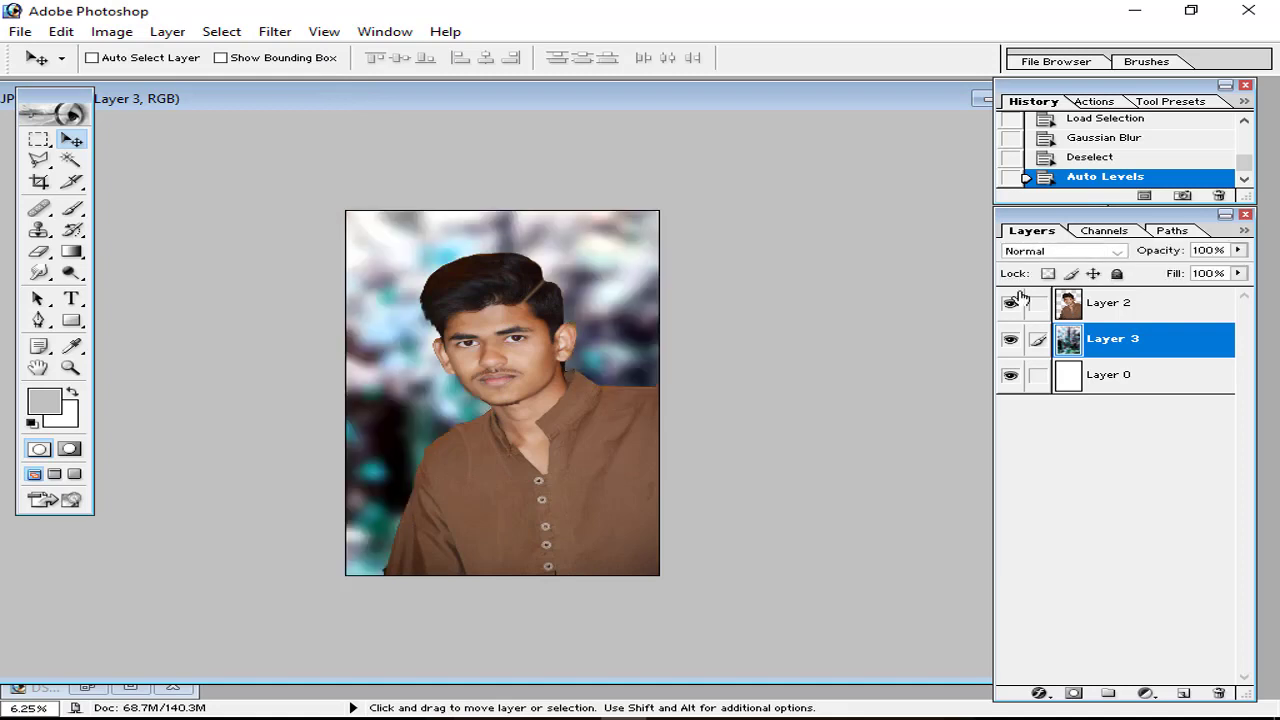
pyautogui.click(1096, 160)
pyautogui.click(1100, 176)
pyautogui.click(1100, 142)
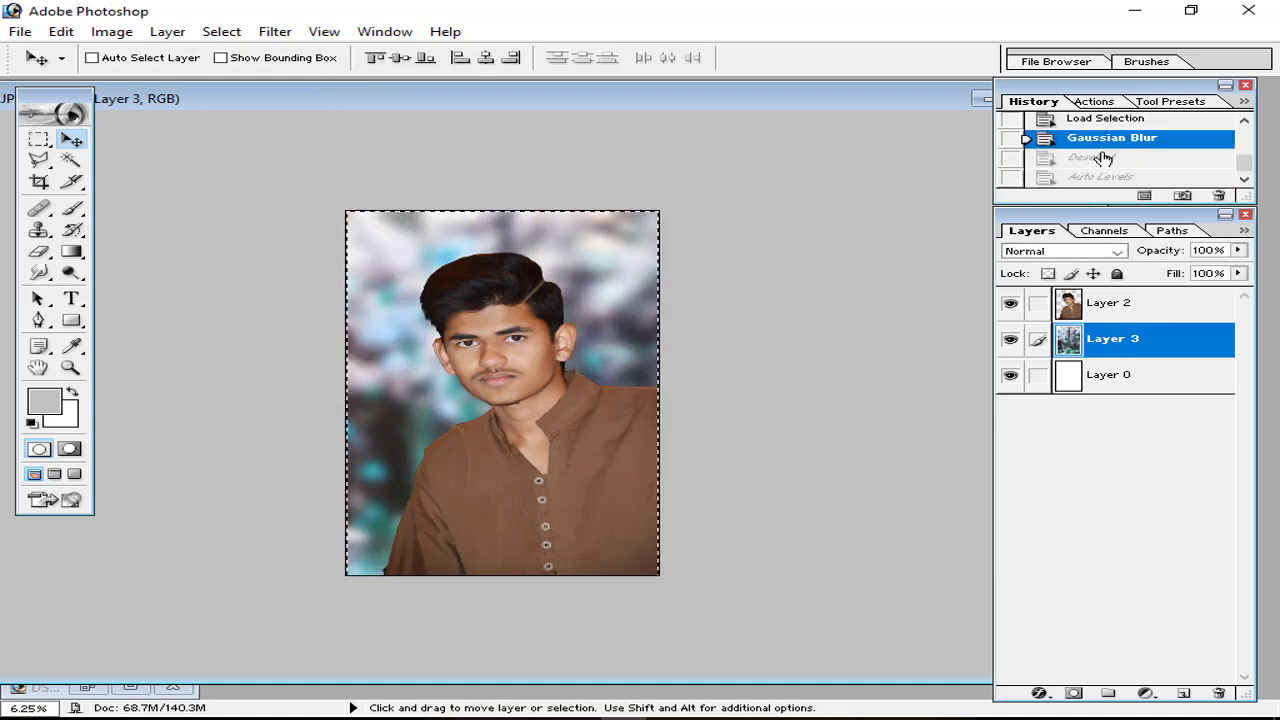
pyautogui.click(1103, 175)
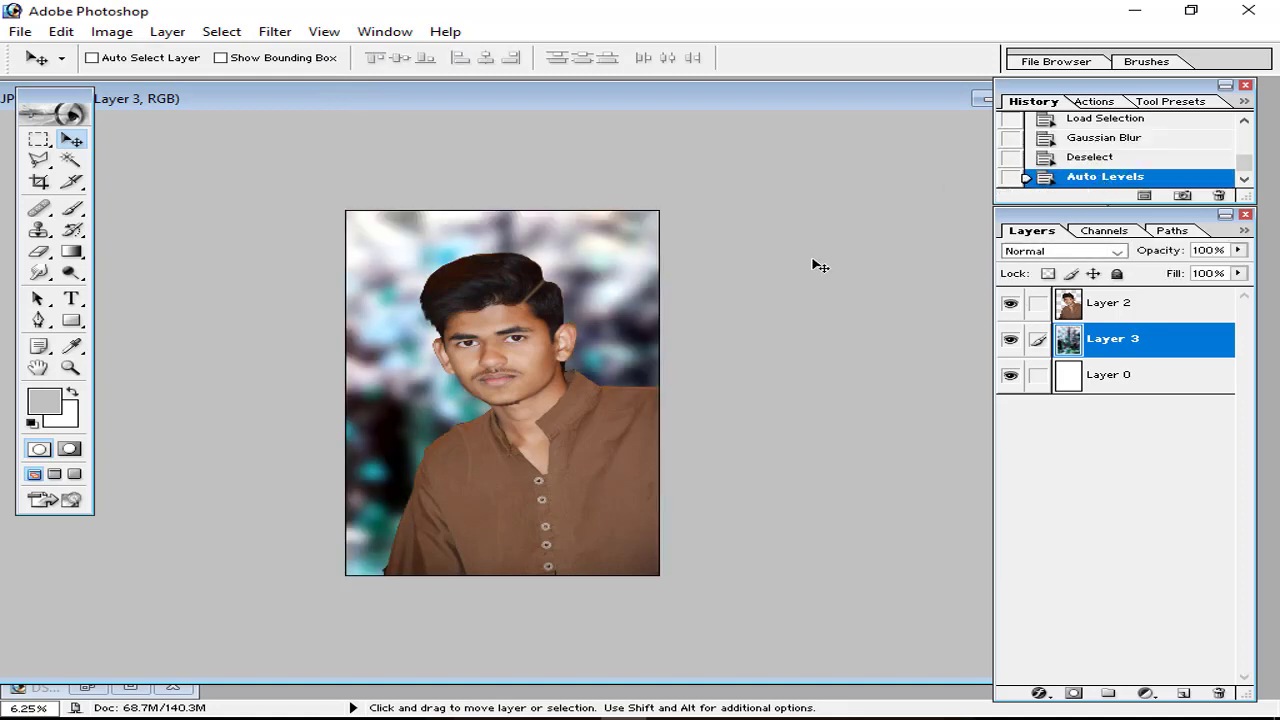
# Step: Apply Auto Levels a second time, then test the Levels black slider and cancel
pyautogui.click(112, 31)
pyautogui.moveTo(165, 82)
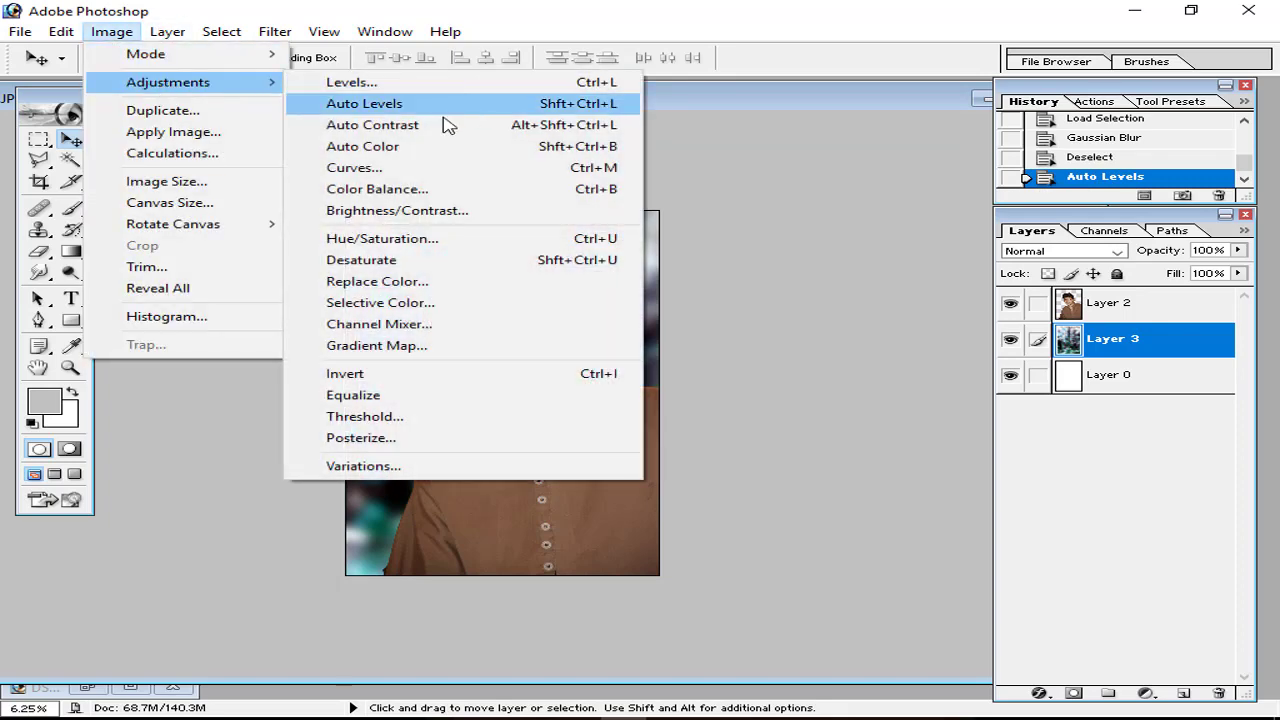
pyautogui.click(440, 104)
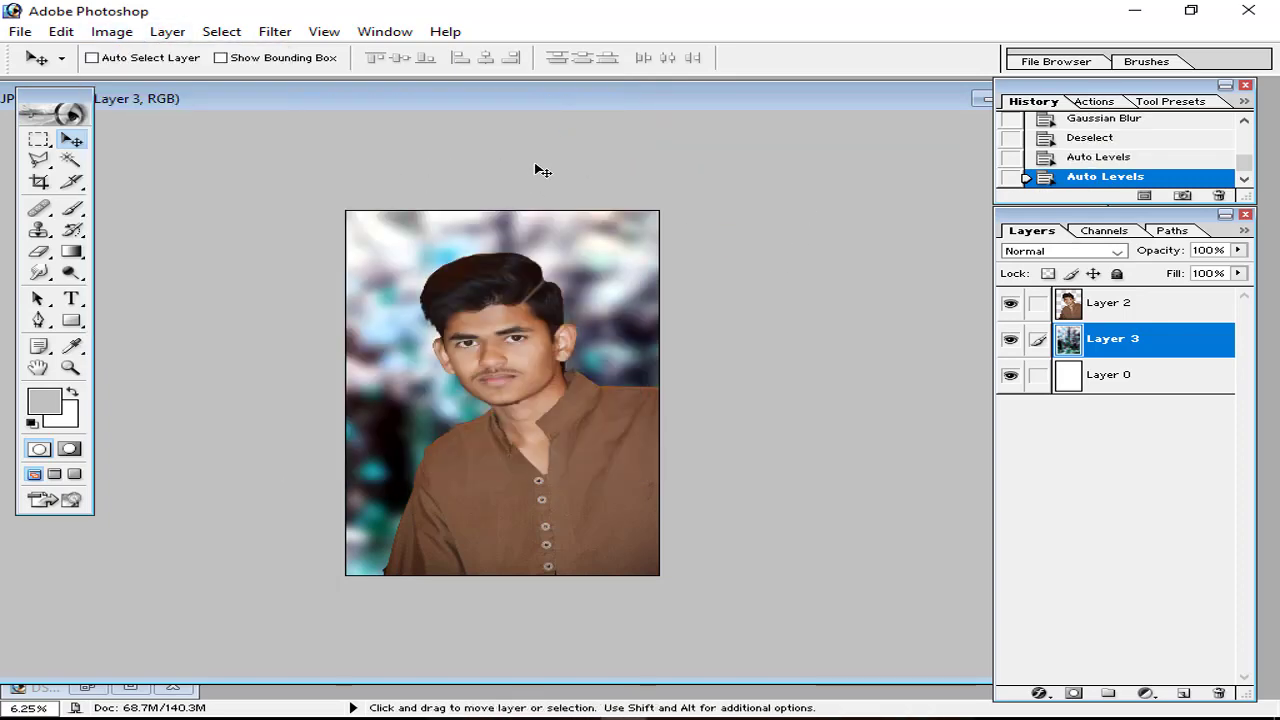
pyautogui.click(112, 31)
pyautogui.moveTo(190, 86)
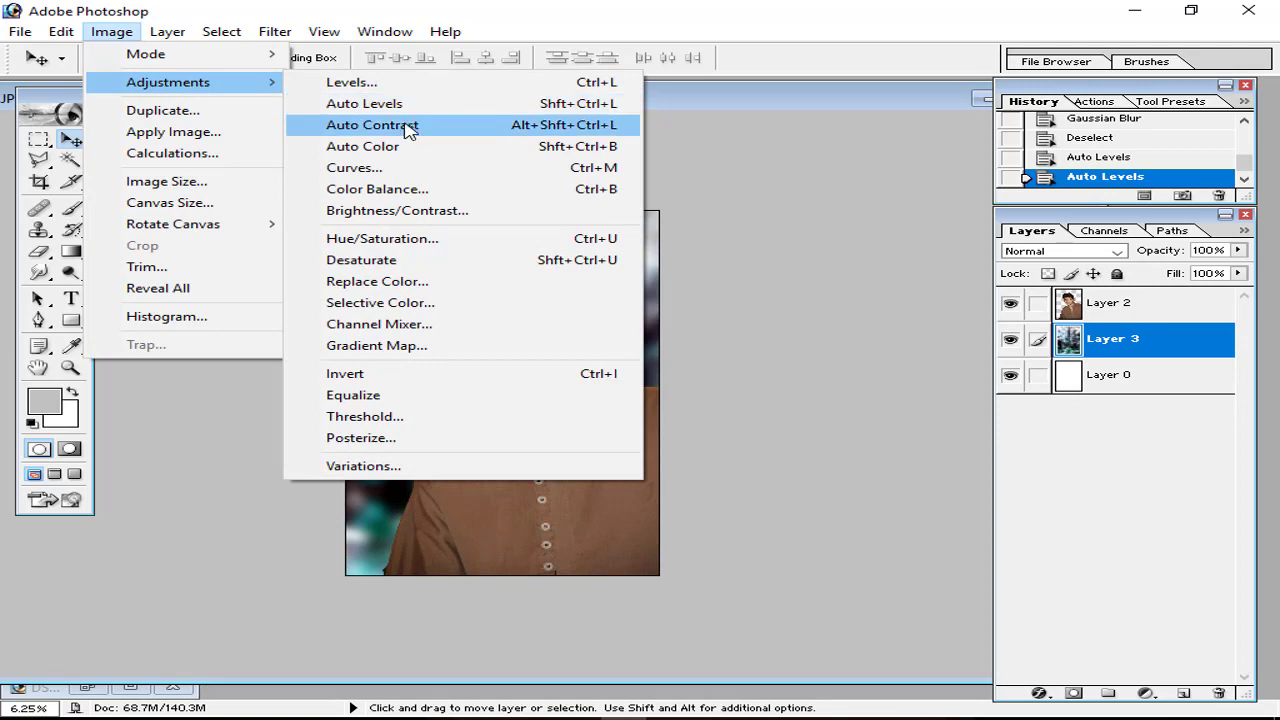
pyautogui.click(403, 84)
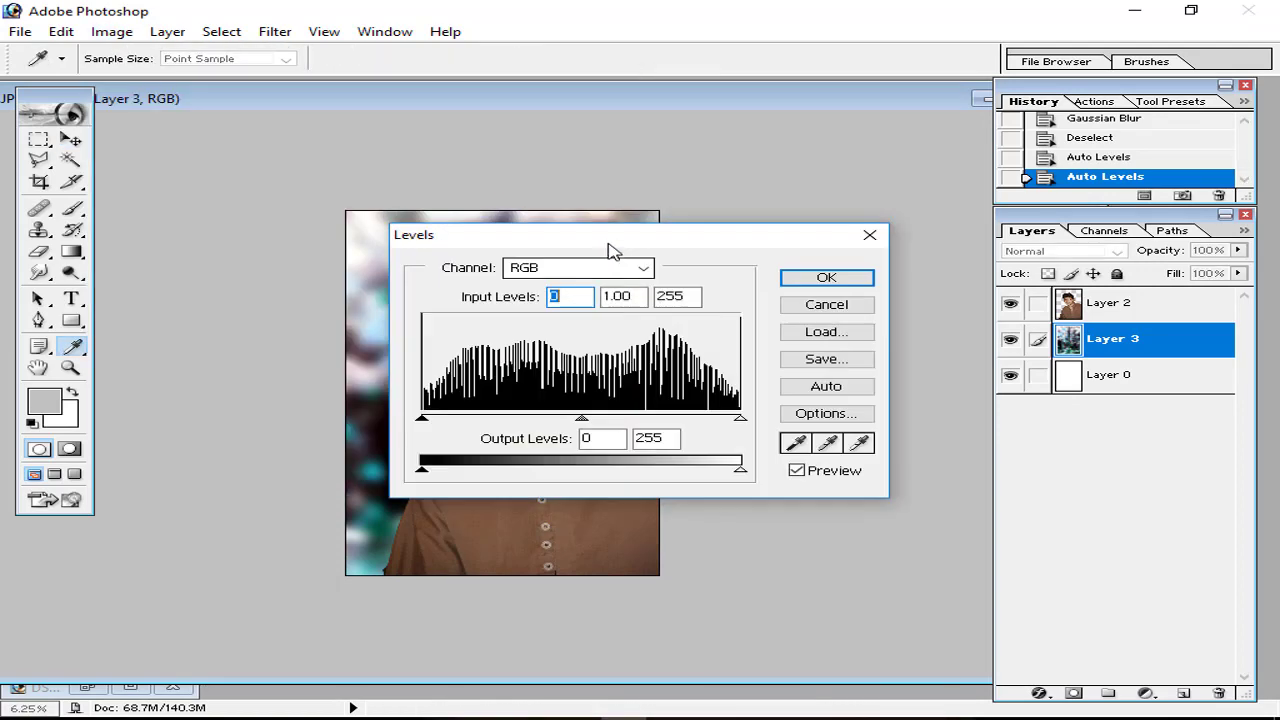
pyautogui.moveTo(842, 226); pyautogui.dragTo(850, 225)
pyautogui.moveTo(659, 405)
pyautogui.mouseDown()
pyautogui.moveTo(829, 409)
pyautogui.moveTo(659, 406)
pyautogui.mouseUp()
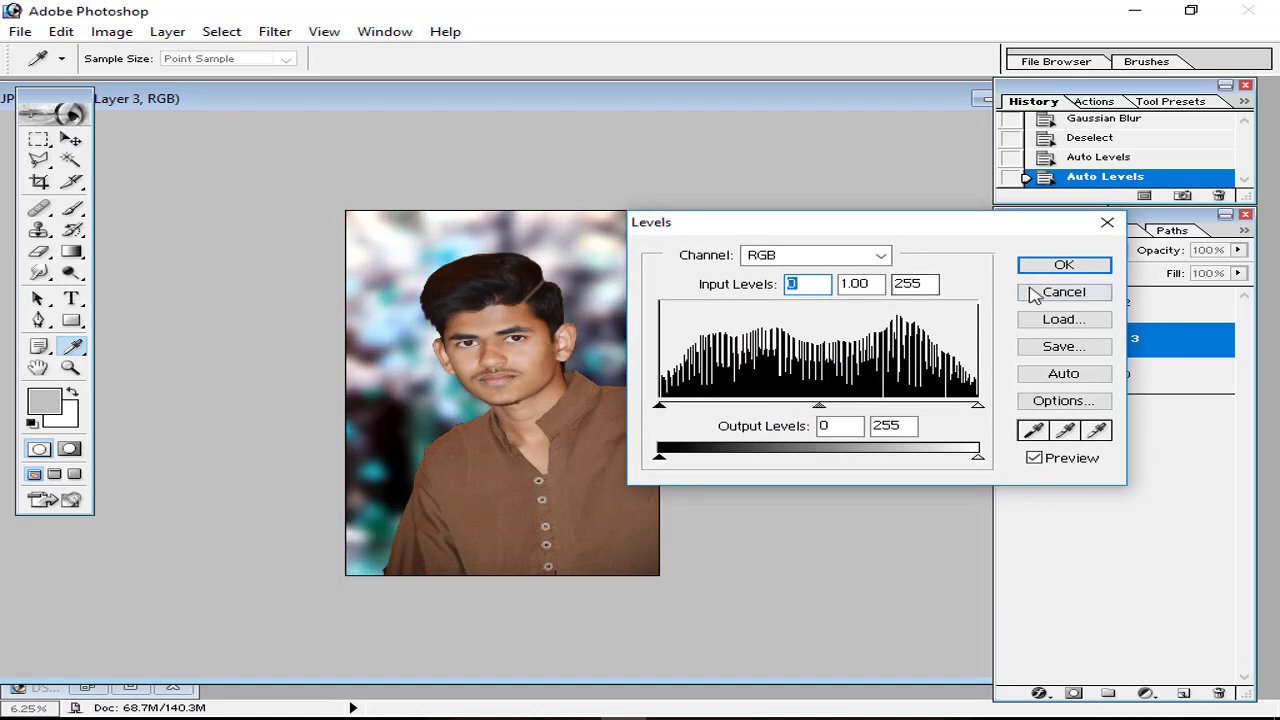
pyautogui.click(1040, 292)
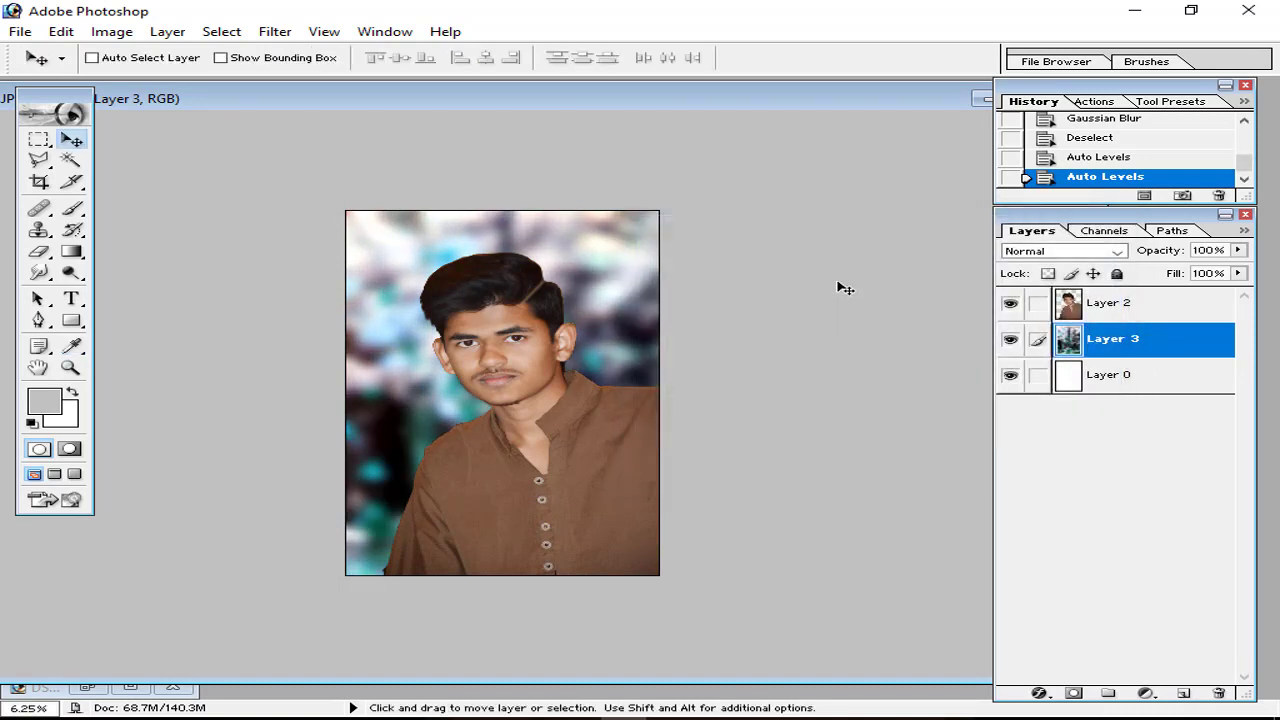
# Step: Delete the blank Layer 0 and duplicate the portrait Layer 2
pyautogui.moveTo(554, 109); pyautogui.dragTo(526, 109)
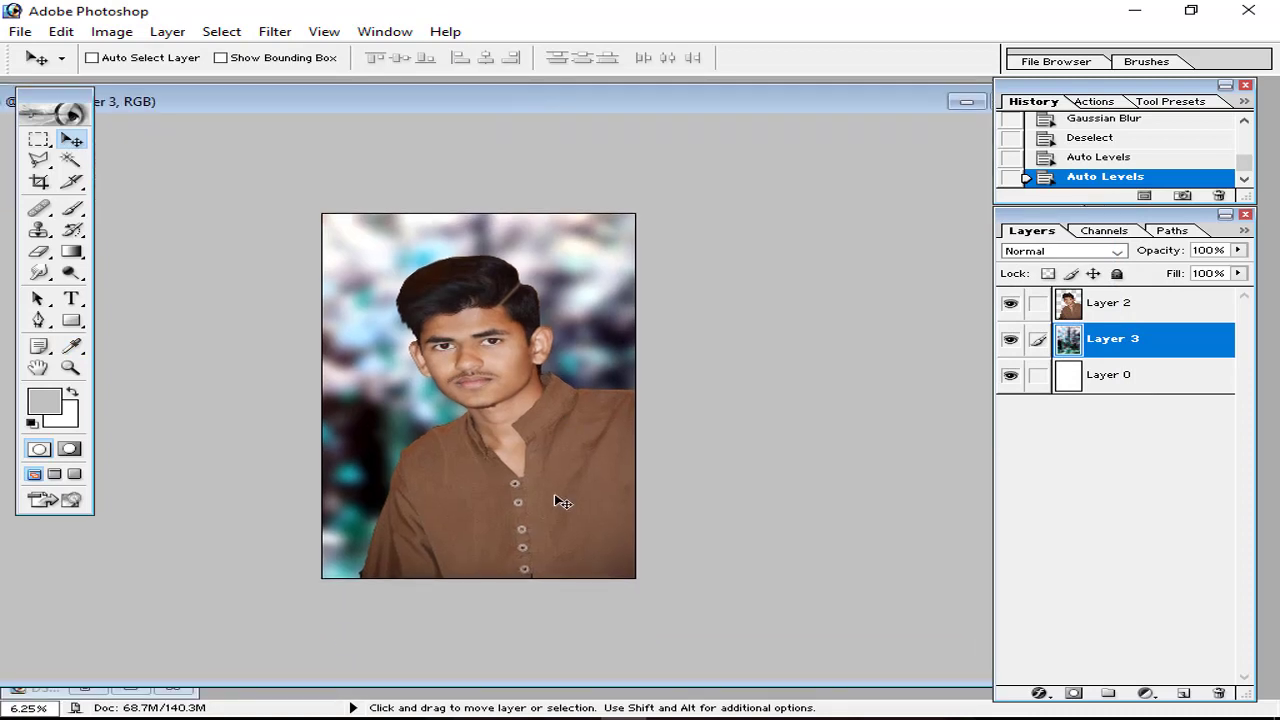
pyautogui.hotkey('ctrl', '+')
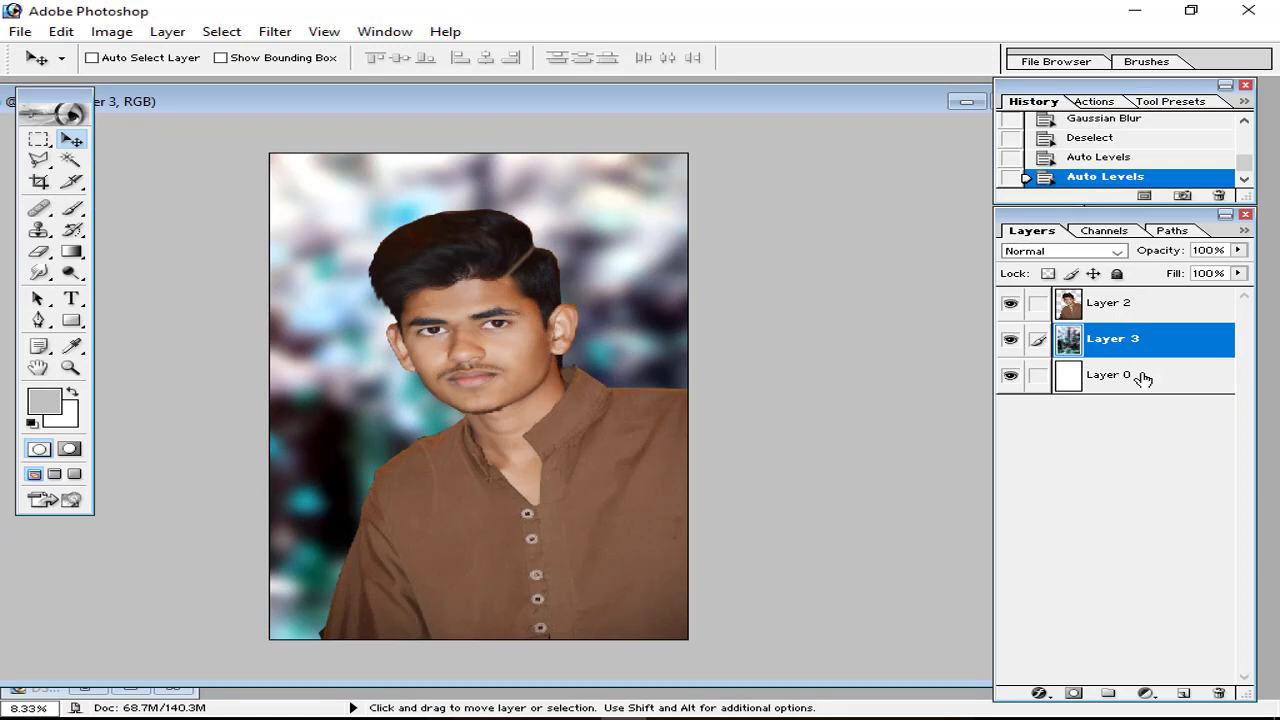
pyautogui.click(1145, 376)
pyautogui.click(1219, 693)
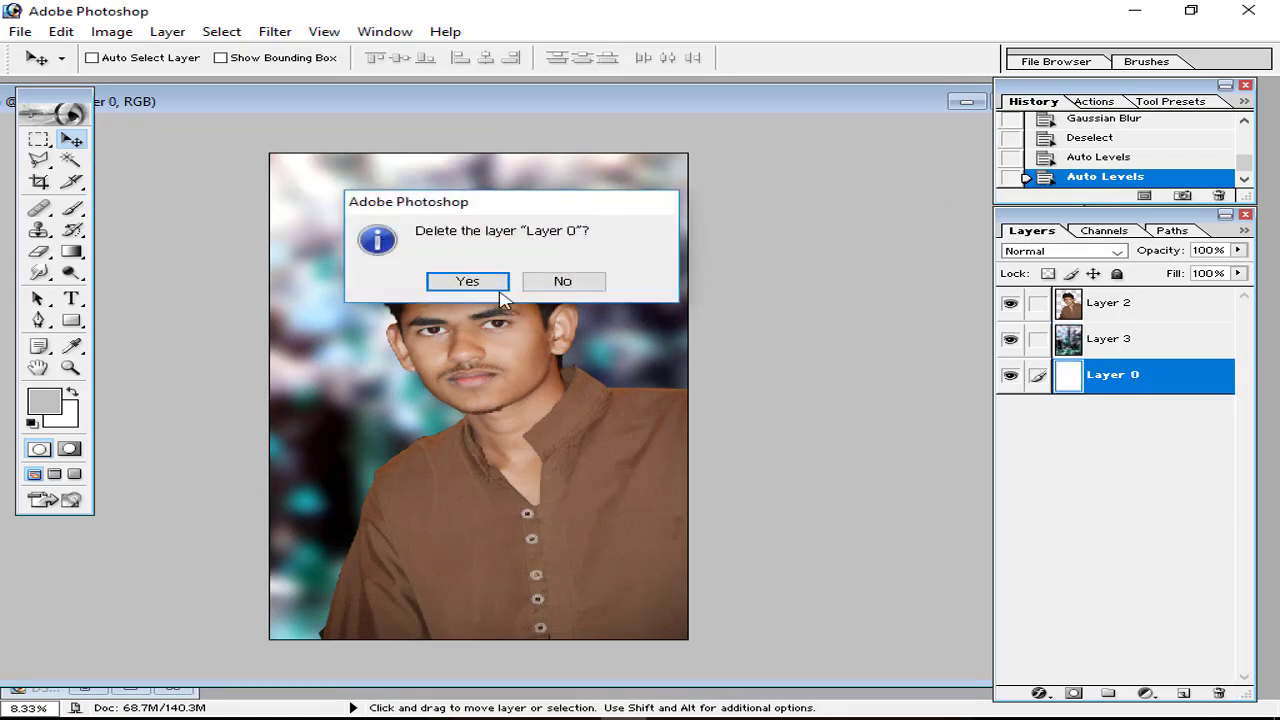
pyautogui.click(468, 282)
pyautogui.click(1102, 314)
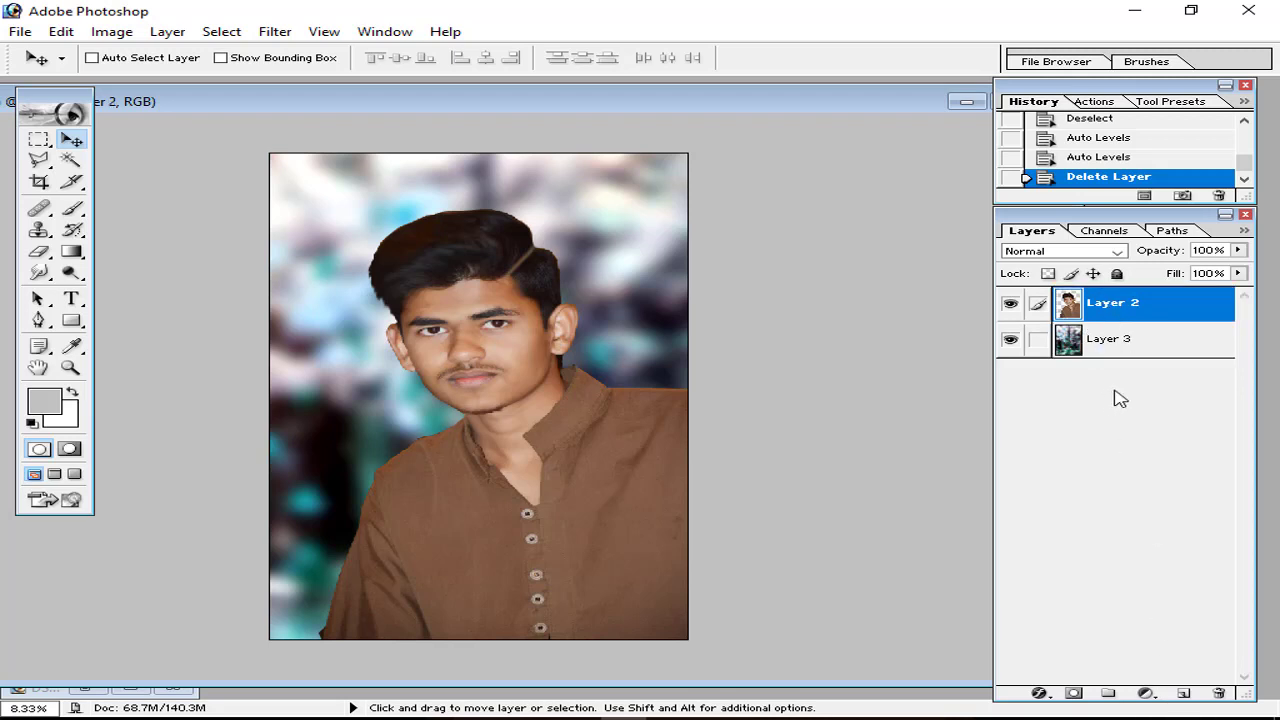
pyautogui.hotkey('ctrl', 'j')
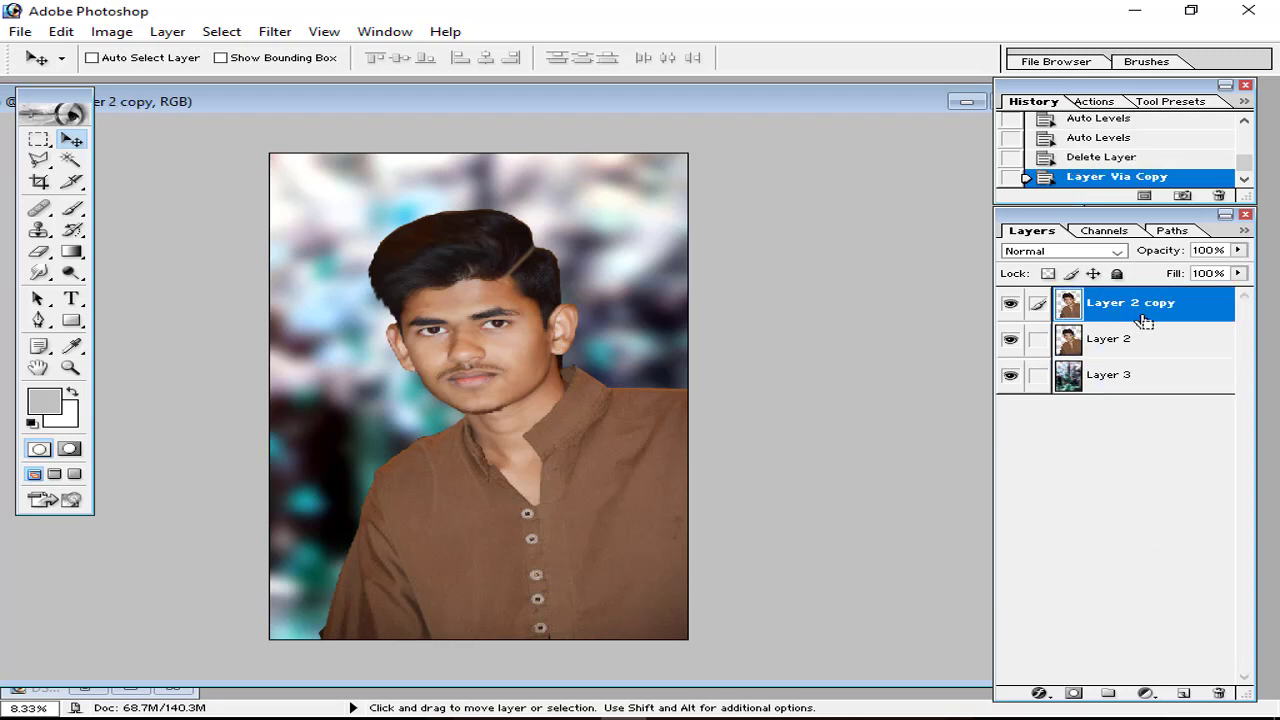
# Step: Add a Hue/Saturation adjustment layer with Hue -79 and Saturation +67
pyautogui.click(1145, 692)
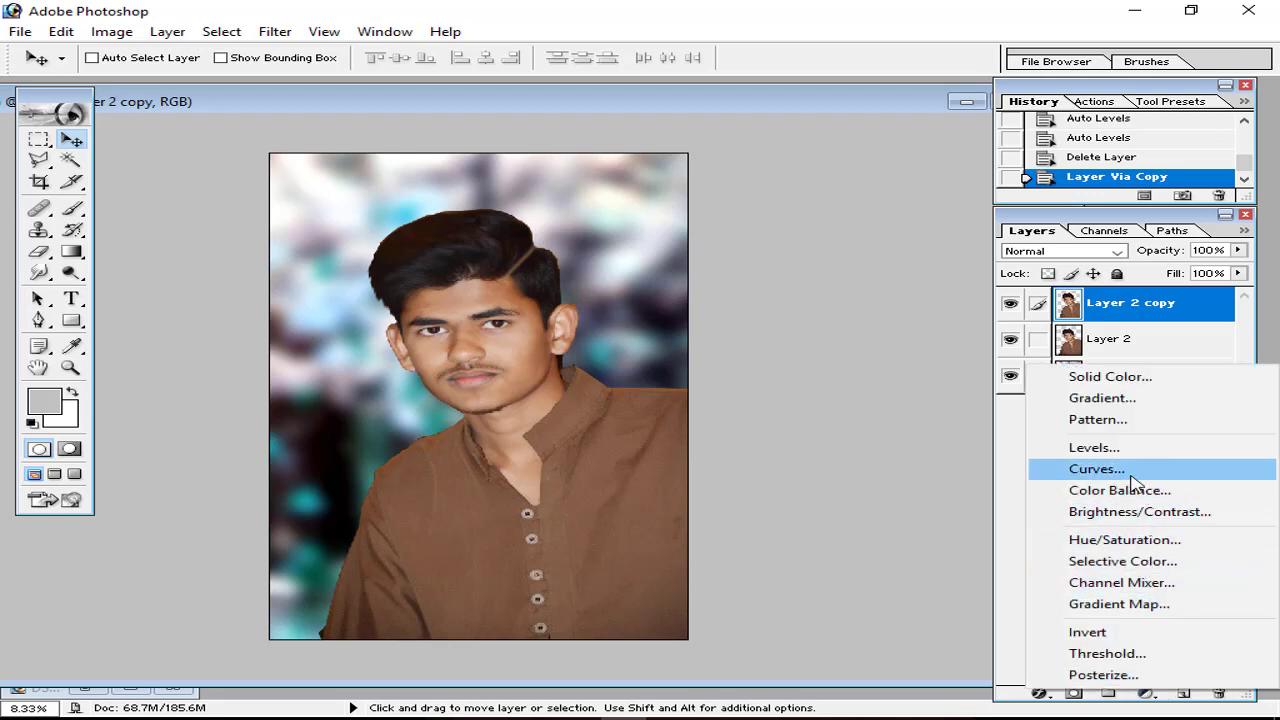
pyautogui.click(1120, 539)
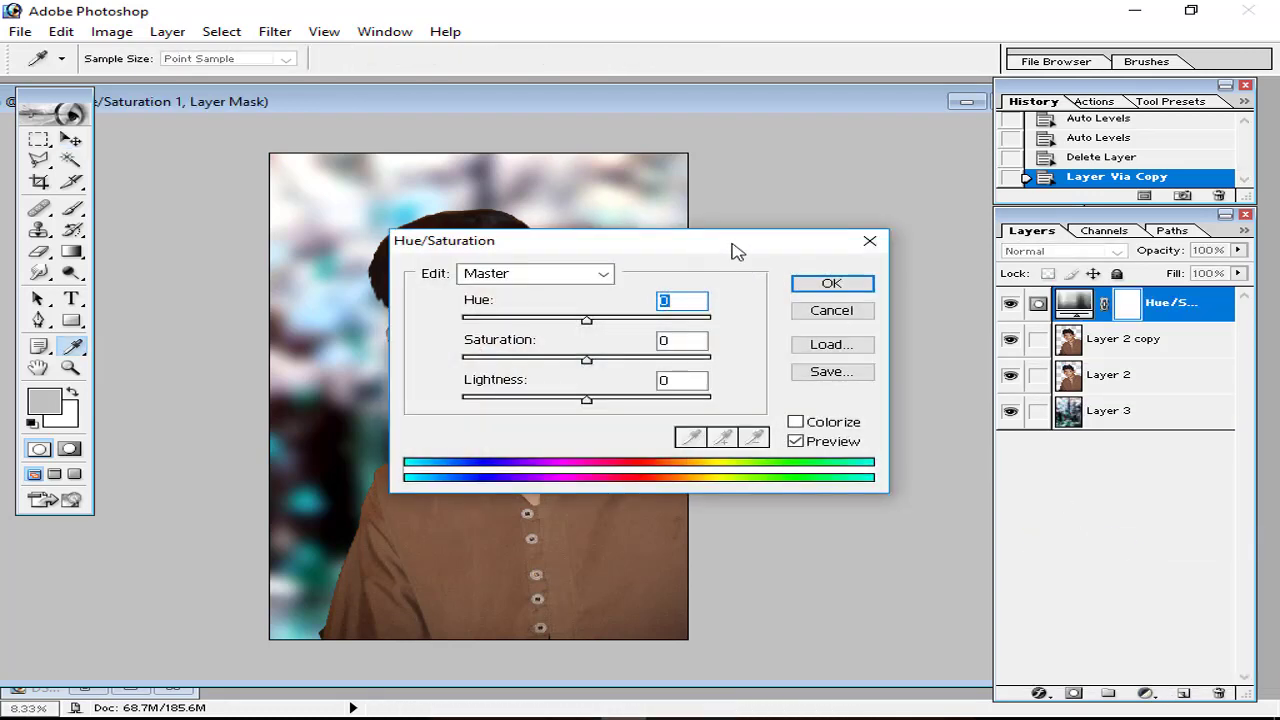
pyautogui.moveTo(733, 244); pyautogui.dragTo(1032, 222)
pyautogui.moveTo(914, 293); pyautogui.dragTo(845, 295)
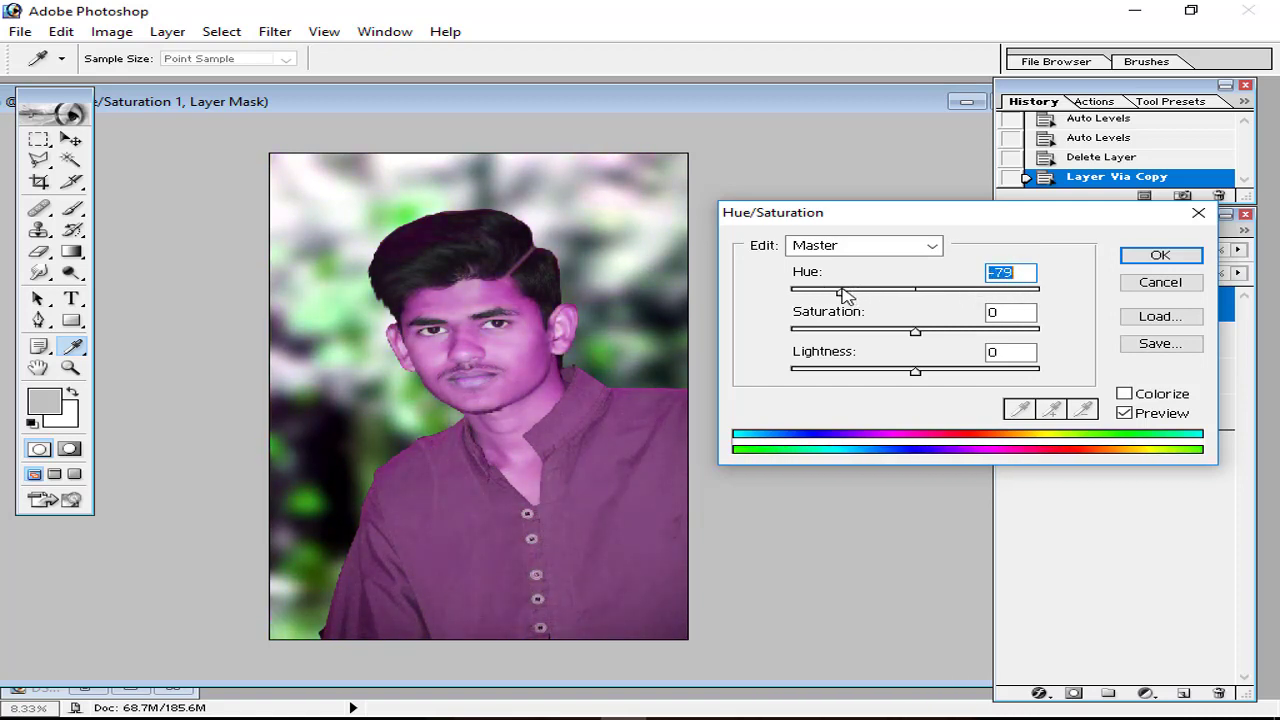
pyautogui.moveTo(917, 333); pyautogui.dragTo(985, 340)
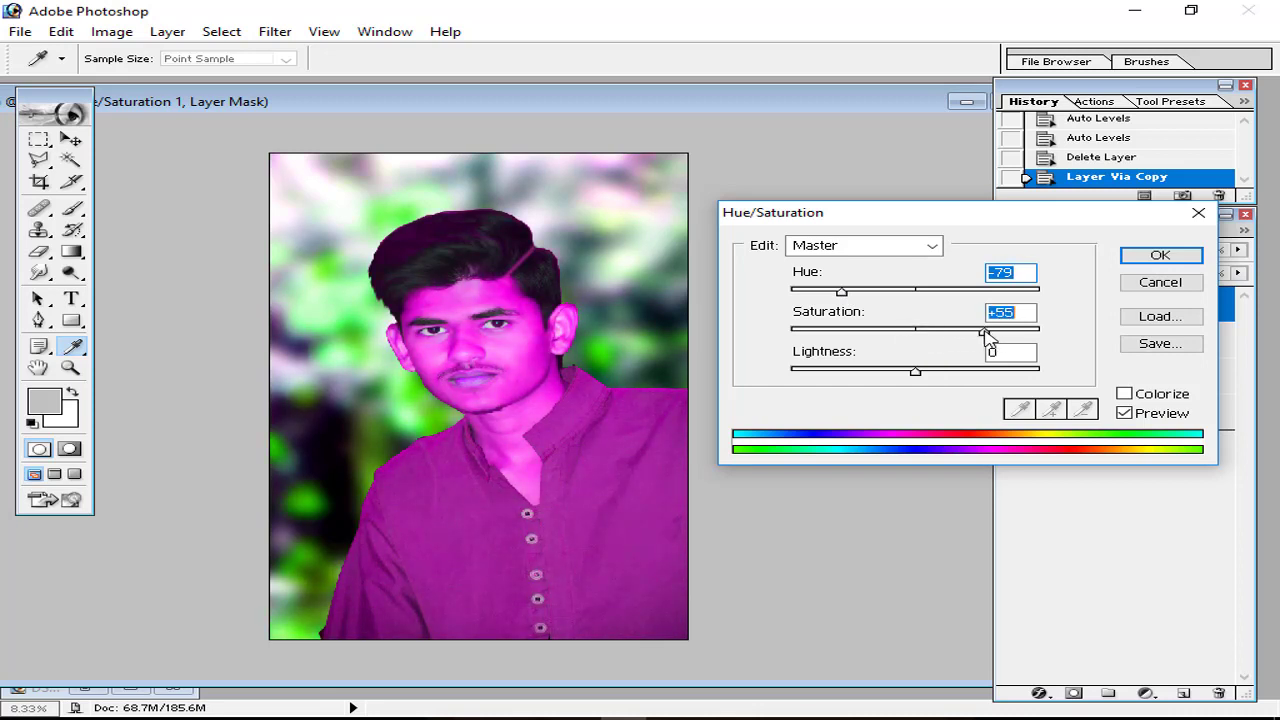
pyautogui.press('Return')
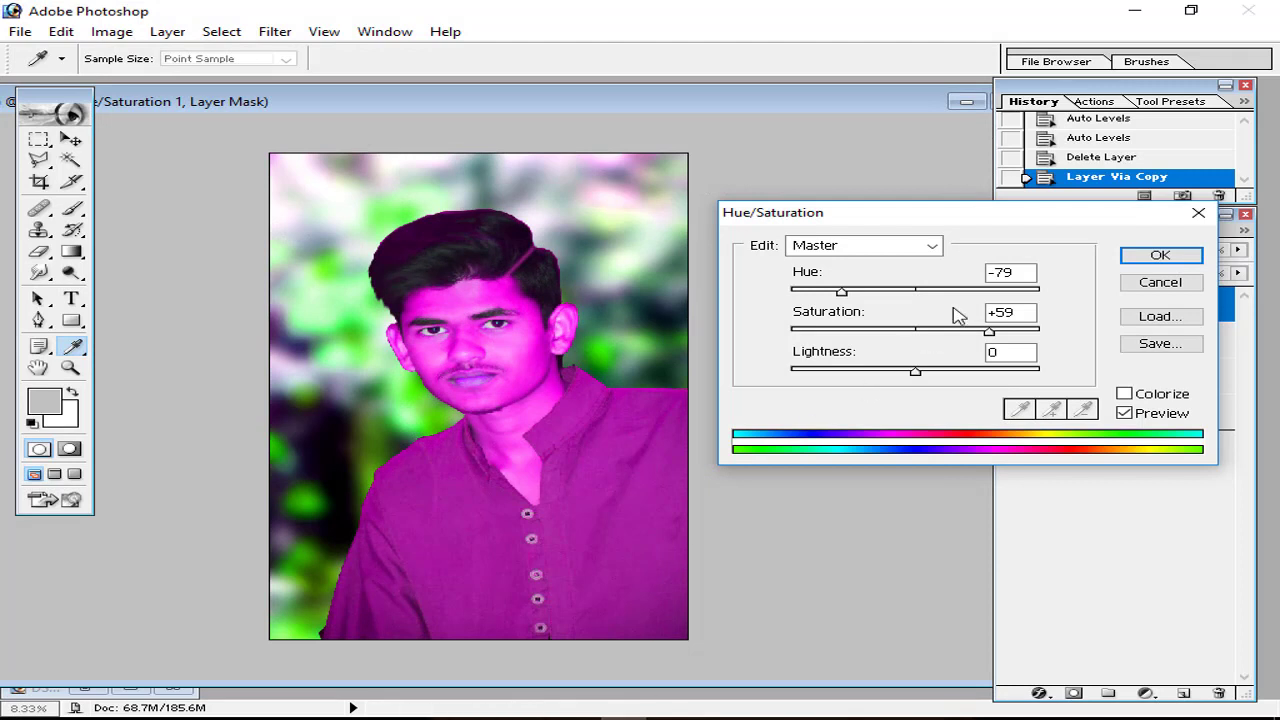
pyautogui.moveTo(990, 338); pyautogui.dragTo(1003, 340)
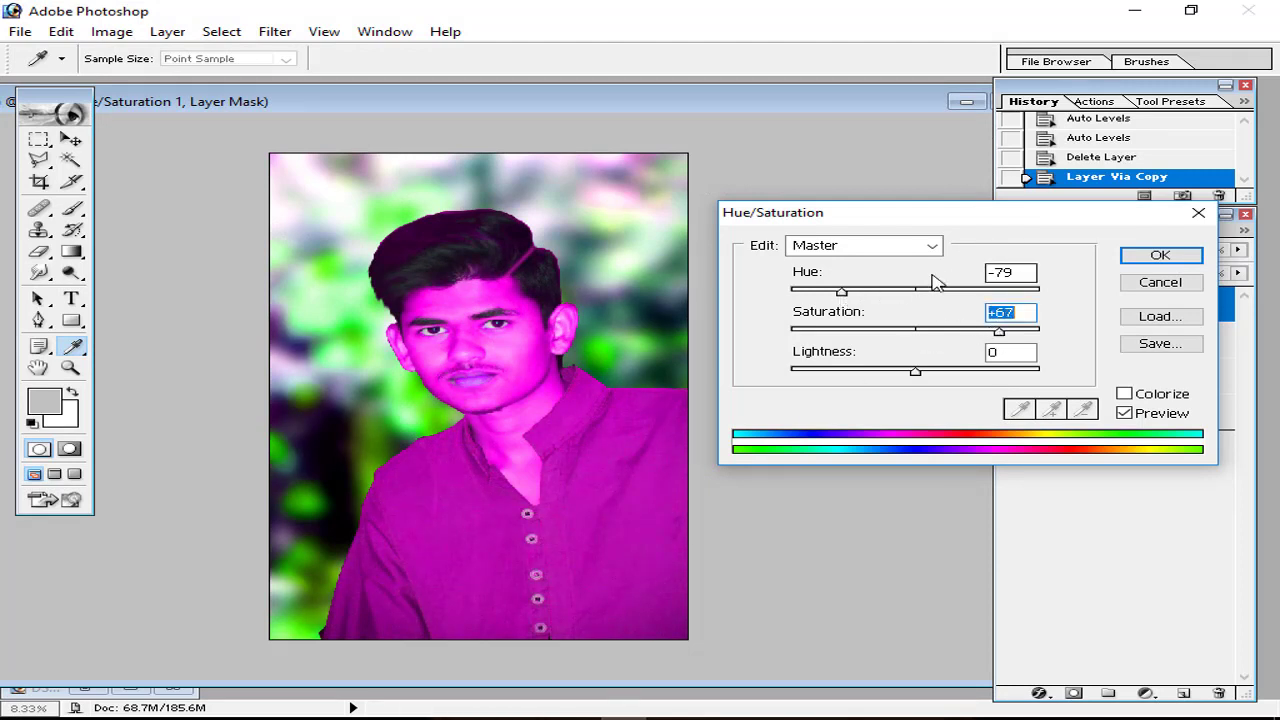
pyautogui.click(1158, 256)
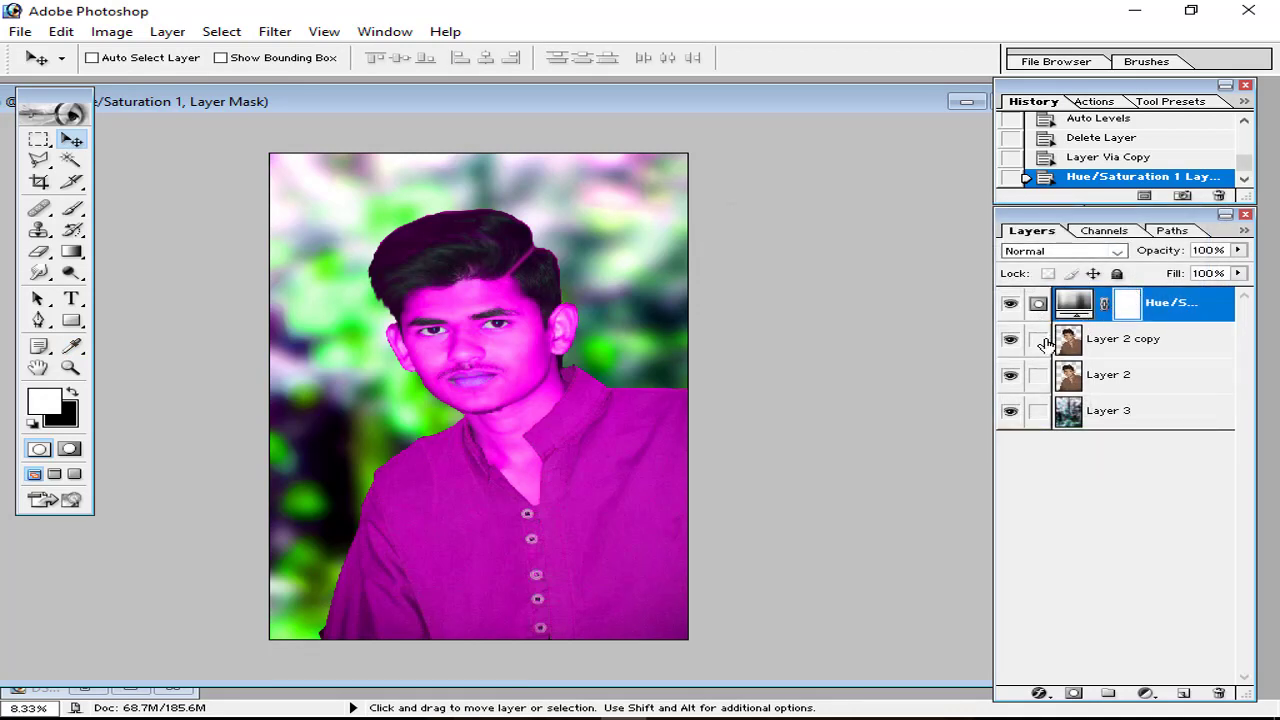
# Step: Alt-clip the Hue/Saturation adjustment to Layer 2 copy, leaving the bokeh background uncoloured
pyautogui.click(1039, 340)
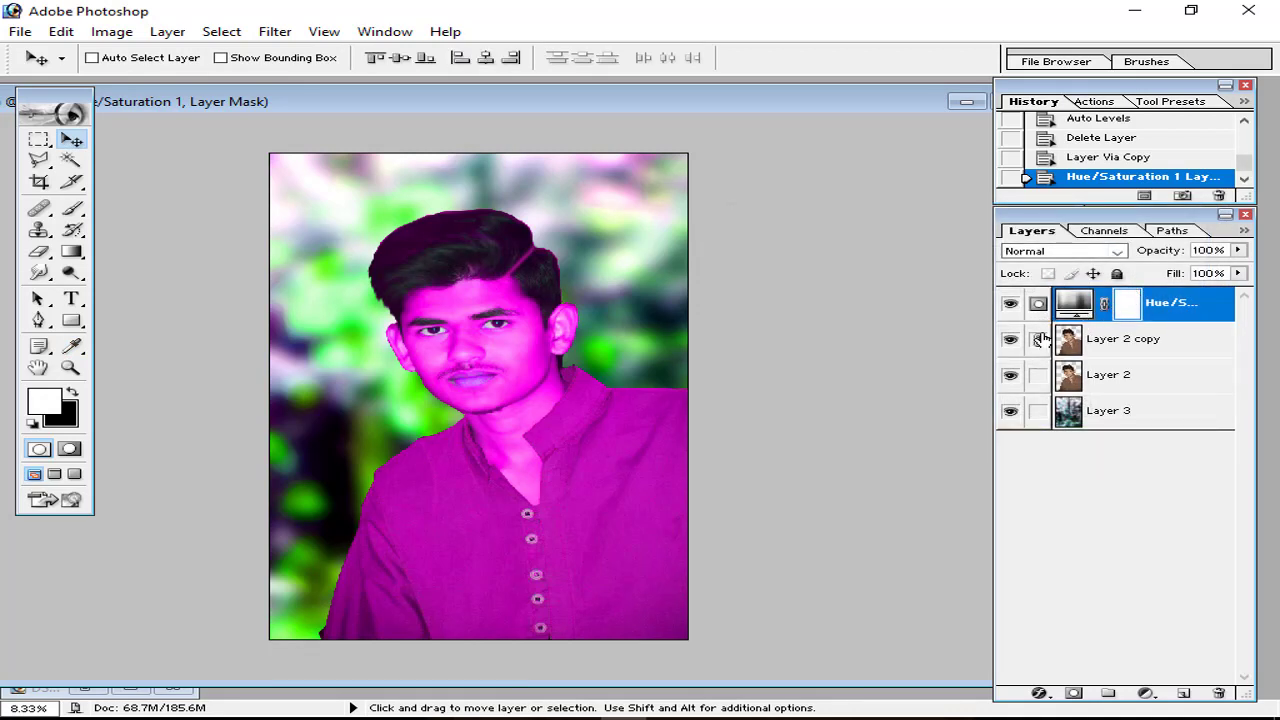
pyautogui.click(1040, 340)
pyautogui.press('alt')
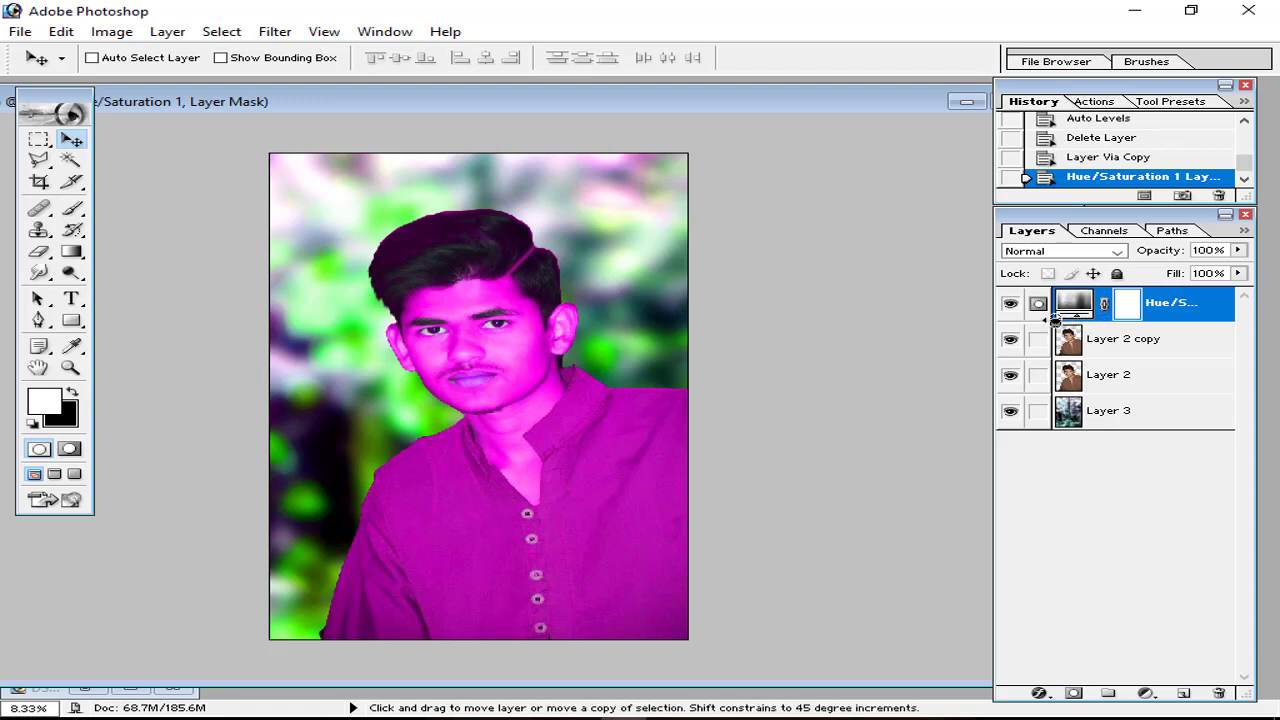
pyautogui.keyDown('alt'); pyautogui.click(1055, 319); pyautogui.keyUp('alt')
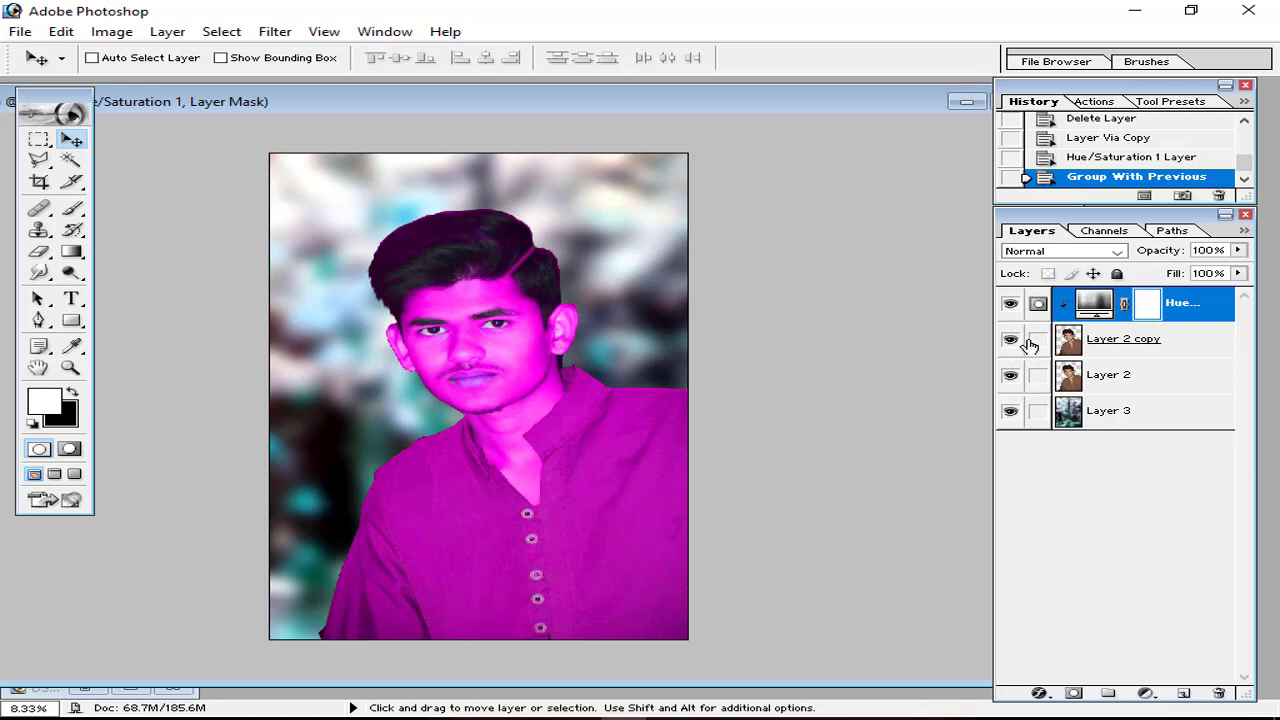
pyautogui.click(1032, 341)
pyautogui.click(1012, 341)
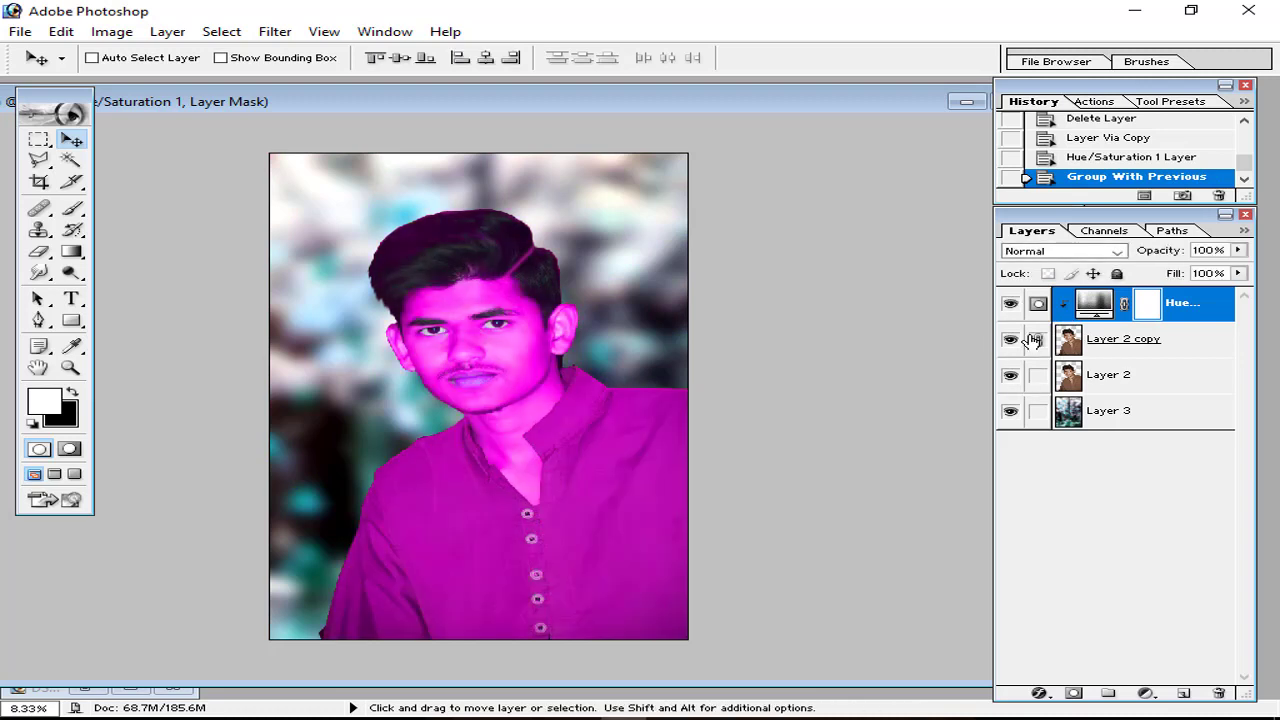
pyautogui.hotkey('ctrl', '=')
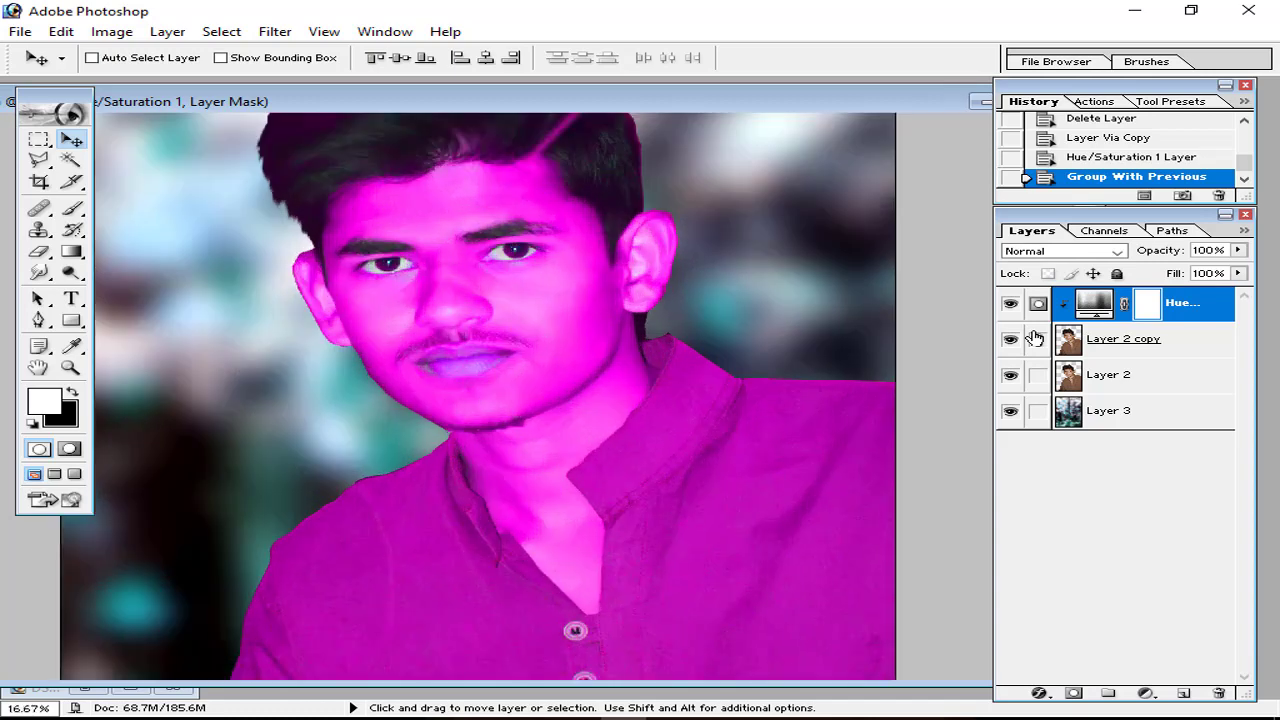
pyautogui.scroll(3, 517, 394)
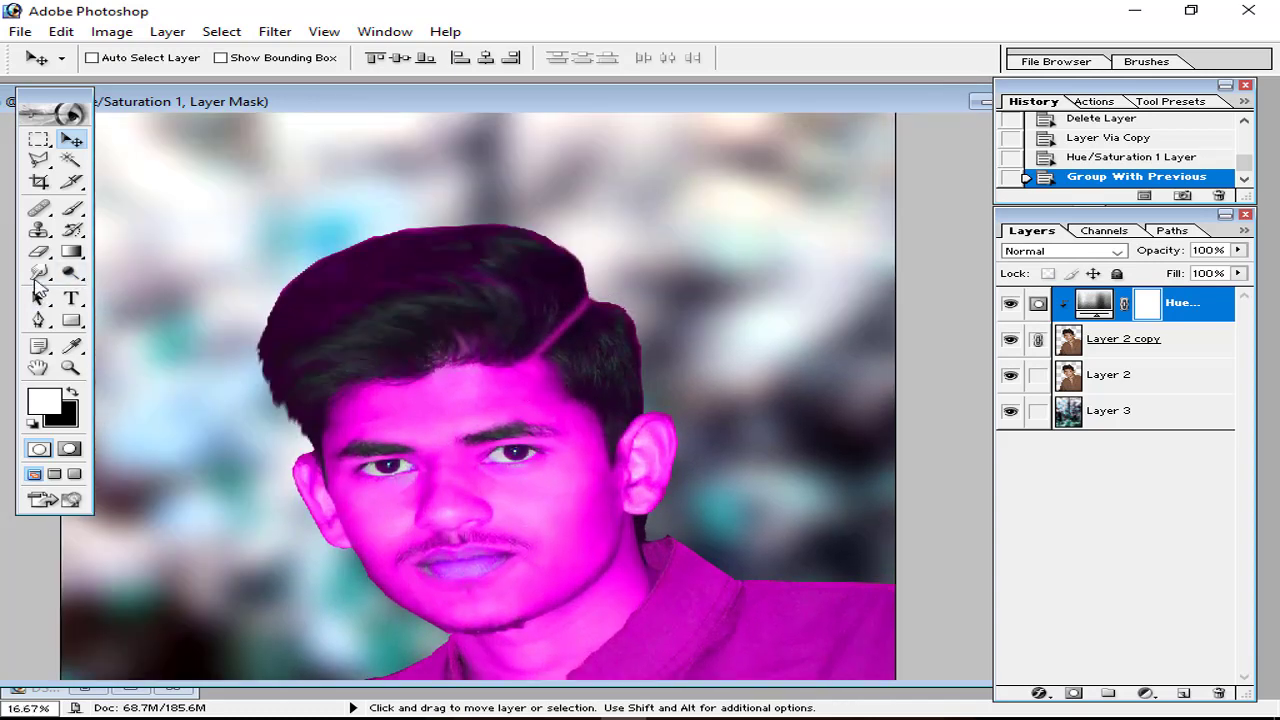
pyautogui.click(39, 251)
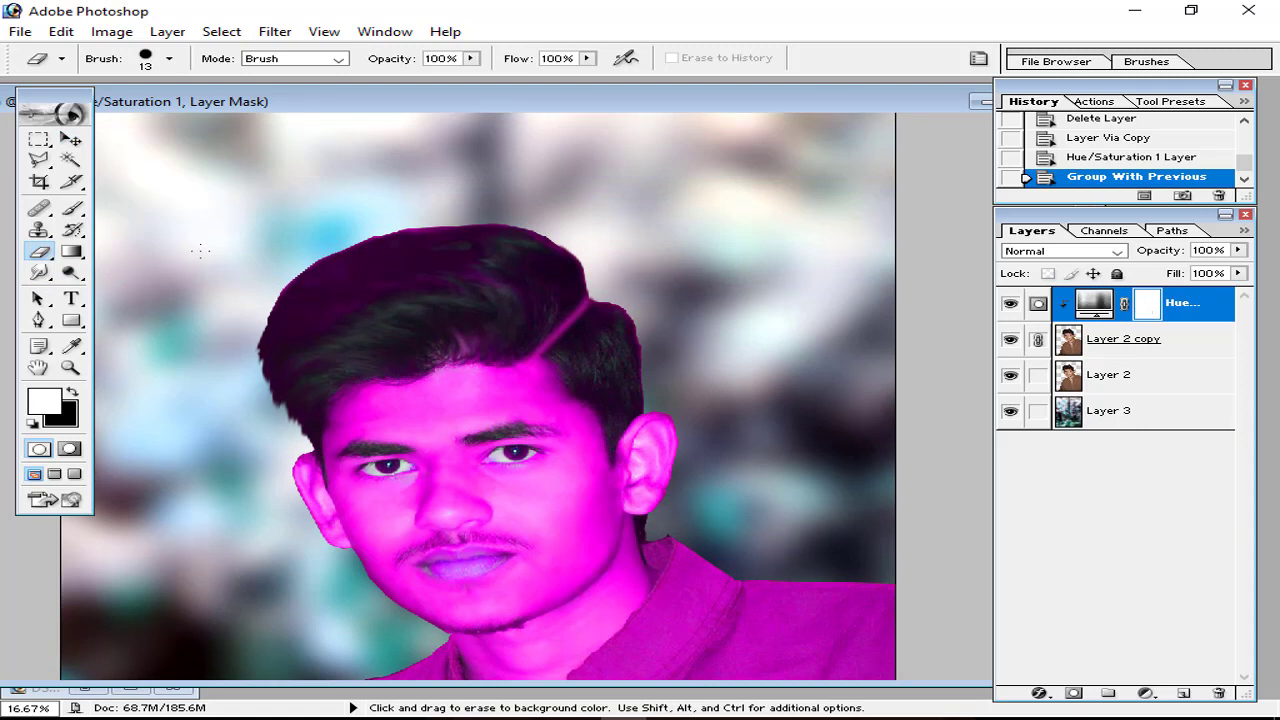
# Step: Erase the magenta mask over the hair, forehead, ear, cheek, chin and neck with a 600 eraser
pyautogui.press(']')
pyautogui.press(']')
pyautogui.press(']')
pyautogui.press(']')
pyautogui.press(']')
pyautogui.press(']')
pyautogui.press(']')
pyautogui.press(']')
pyautogui.press(']')
pyautogui.press(']')
pyautogui.press(']')
pyautogui.press(']')
pyautogui.press(']')
pyautogui.press(']')
pyautogui.press(']')
pyautogui.press(']')
pyautogui.press(']')
pyautogui.moveTo(334, 263)
pyautogui.mouseDown()
pyautogui.moveTo(347, 300)
pyautogui.moveTo(458, 256)
pyautogui.moveTo(338, 324)
pyautogui.moveTo(406, 353)
pyautogui.moveTo(391, 407)
pyautogui.moveTo(511, 337)
pyautogui.moveTo(583, 336)
pyautogui.moveTo(638, 357)
pyautogui.moveTo(635, 445)
pyautogui.moveTo(598, 466)
pyautogui.moveTo(523, 479)
pyautogui.moveTo(445, 430)
pyautogui.mouseUp()
pyautogui.scroll(-3, 480, 440)
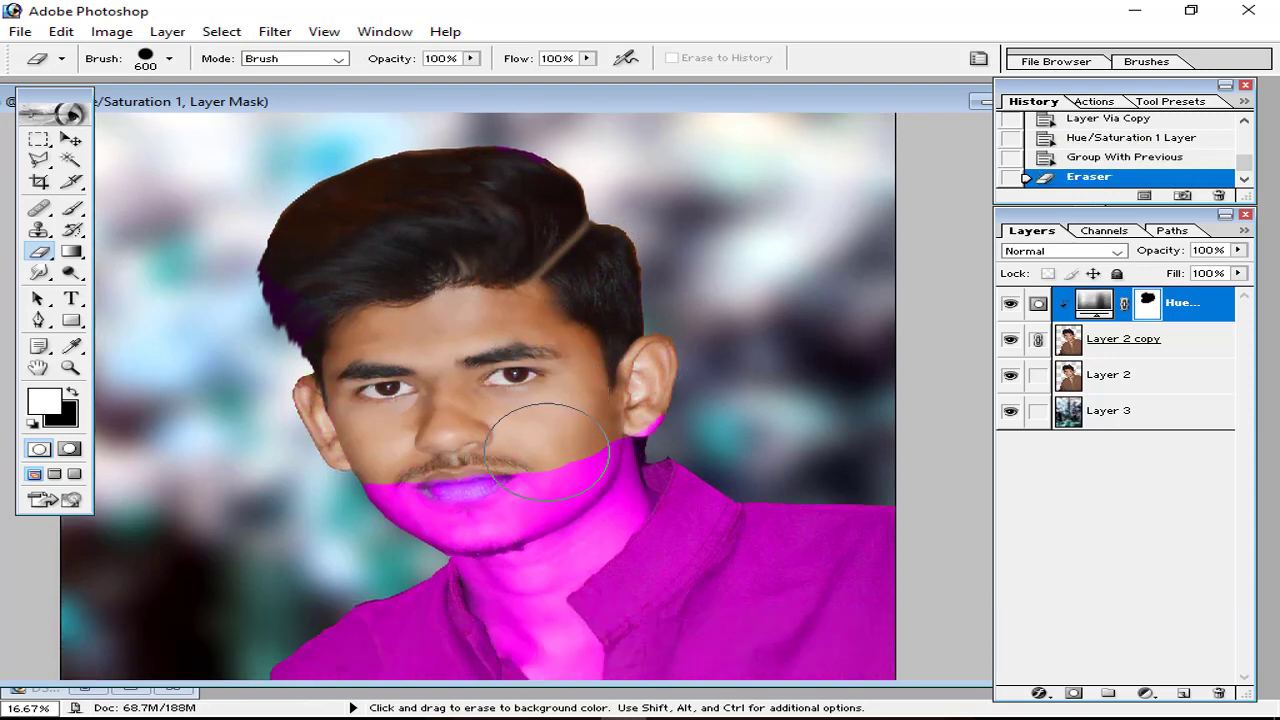
pyautogui.moveTo(613, 330)
pyautogui.mouseDown()
pyautogui.moveTo(537, 355)
pyautogui.moveTo(531, 386)
pyautogui.moveTo(443, 410)
pyautogui.moveTo(343, 414)
pyautogui.mouseUp()
pyautogui.moveTo(522, 395)
pyautogui.mouseDown()
pyautogui.moveTo(575, 370)
pyautogui.moveTo(560, 355)
pyautogui.moveTo(493, 421)
pyautogui.moveTo(575, 378)
pyautogui.mouseUp()
pyautogui.hotkey('ctrl', '+')
pyautogui.scroll(-6, 600, 414)
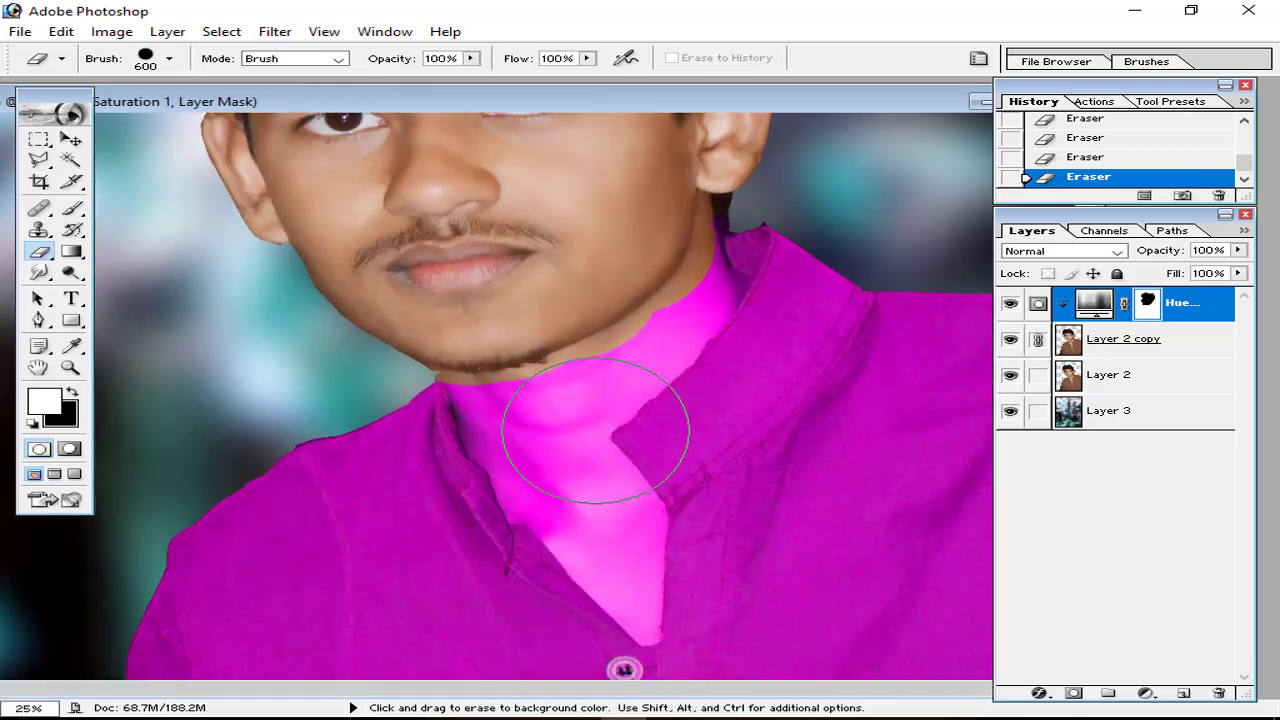
pyautogui.hscroll(-2, 565, 405)
pyautogui.moveTo(574, 290); pyautogui.dragTo(517, 426)
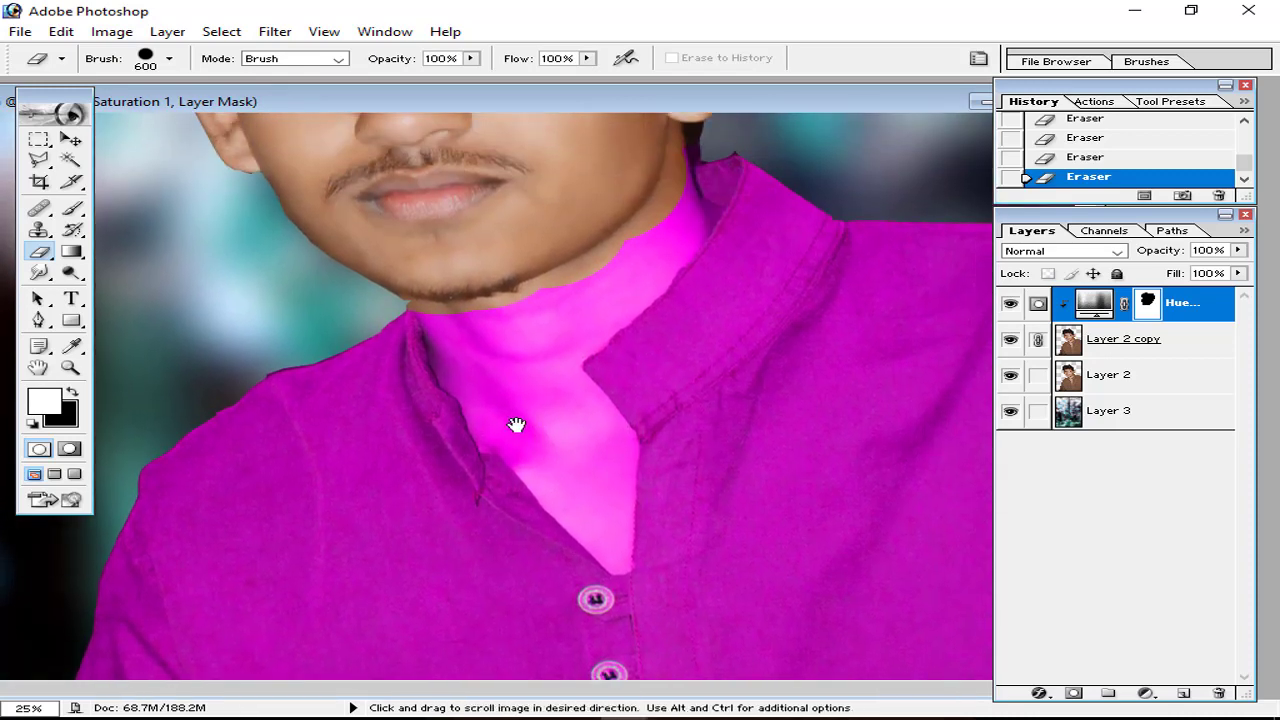
pyautogui.click(520, 297)
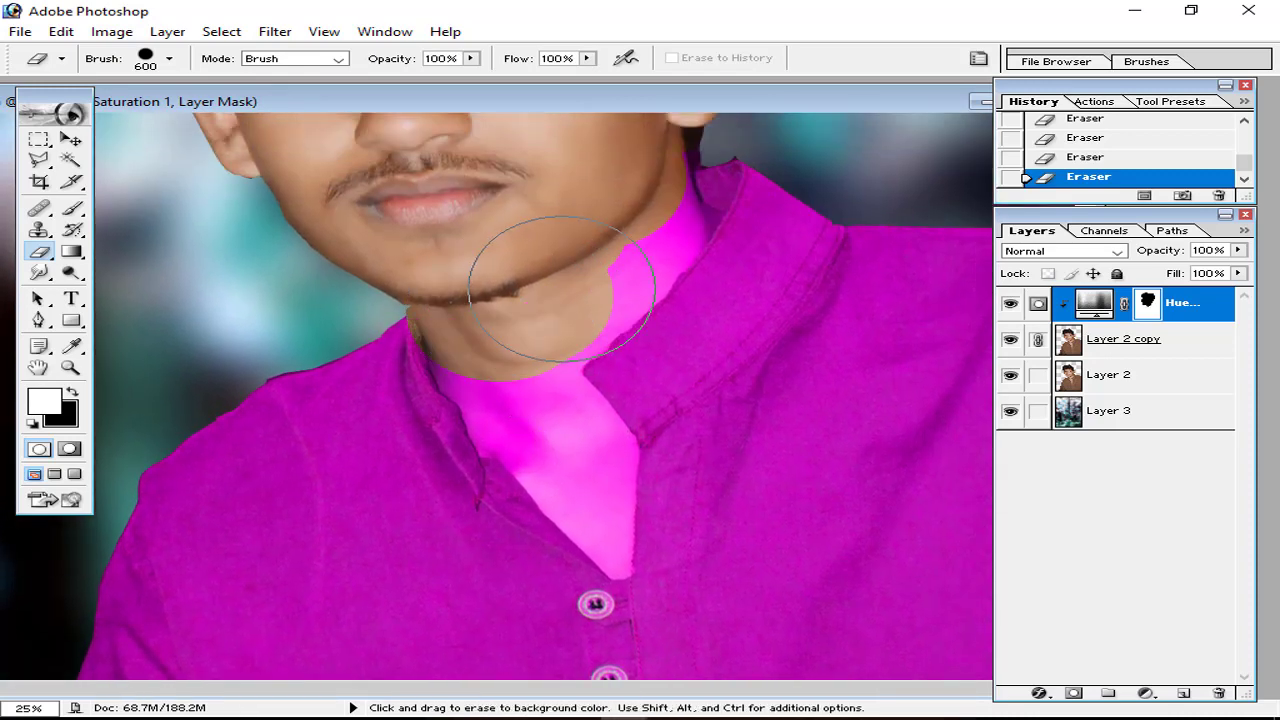
pyautogui.press('[')
pyautogui.press('[')
pyautogui.press('[')
pyautogui.press('[')
pyautogui.press('[')
pyautogui.press('[')
pyautogui.press('[')
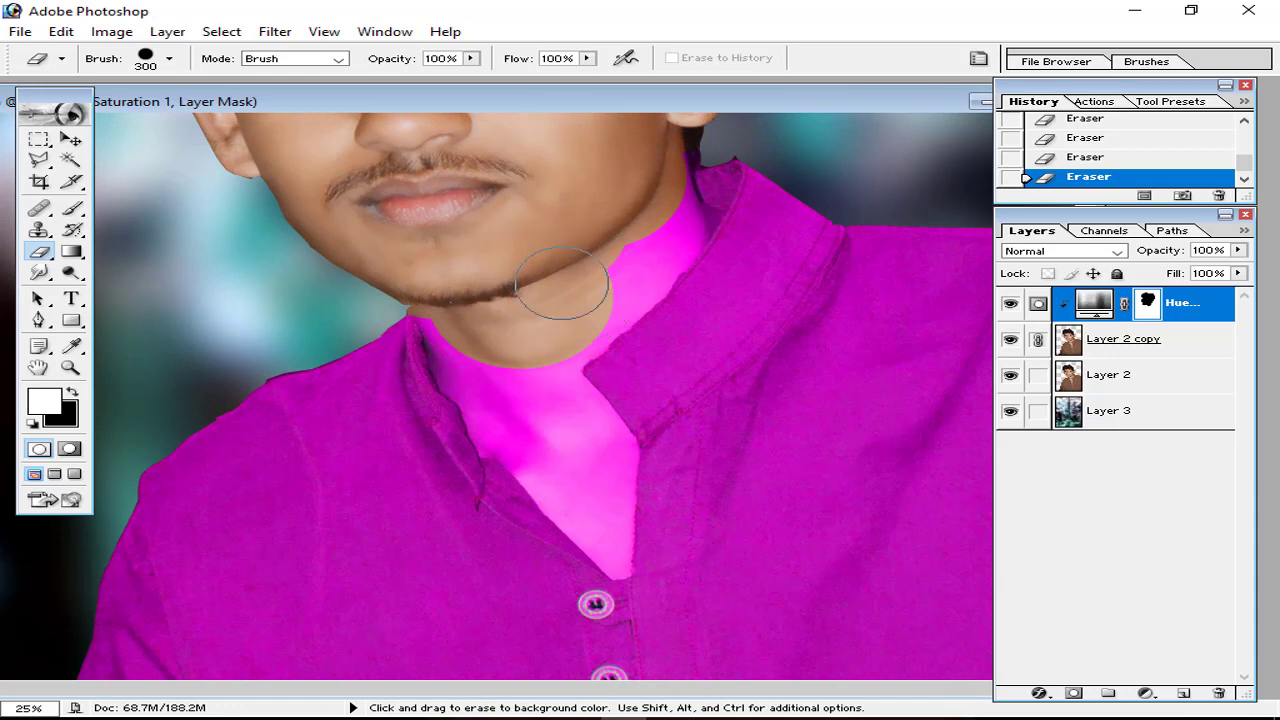
pyautogui.moveTo(675, 192)
pyautogui.mouseDown()
pyautogui.moveTo(700, 212)
pyautogui.moveTo(690, 230)
pyautogui.moveTo(614, 306)
pyautogui.moveTo(683, 212)
pyautogui.moveTo(646, 274)
pyautogui.moveTo(571, 350)
pyautogui.mouseUp()
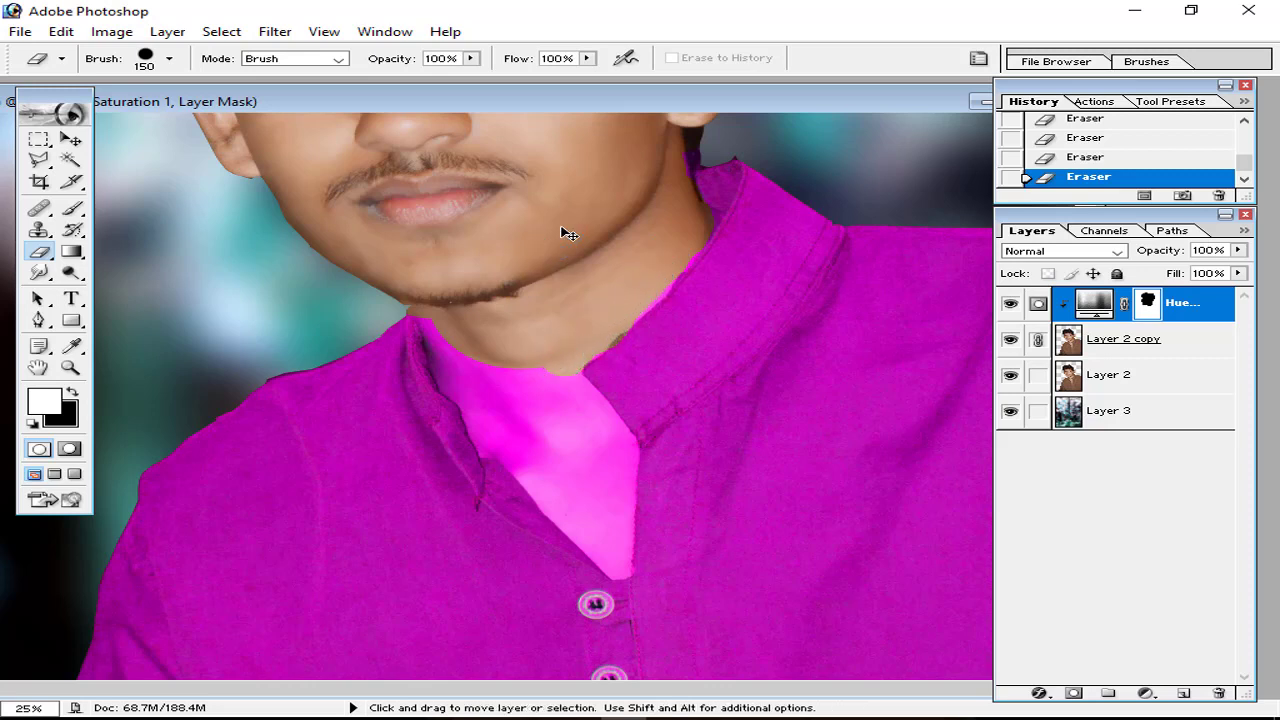
pyautogui.hotkey('ctrl', 'z')
# Step: Lasso the neck above the collar, erase its pink tint with a 300 brush, then deselect
pyautogui.click(38, 159)
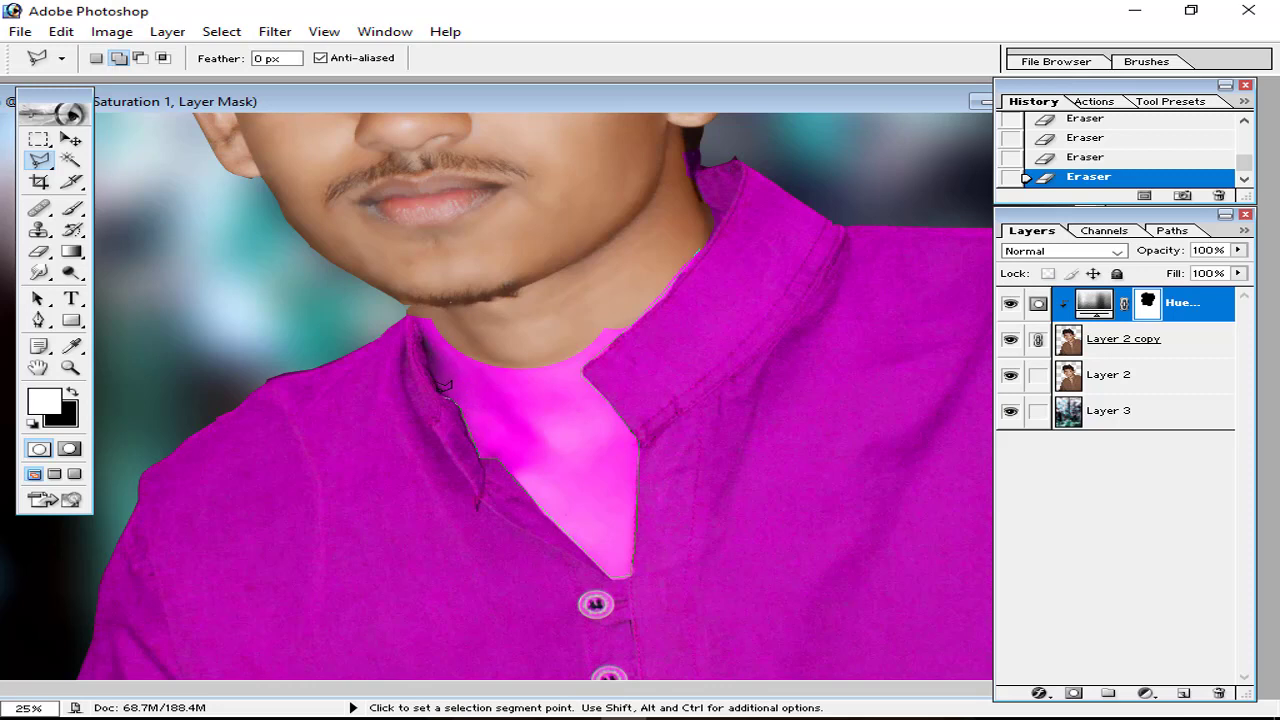
pyautogui.click(418, 308)
pyautogui.click(53, 256)
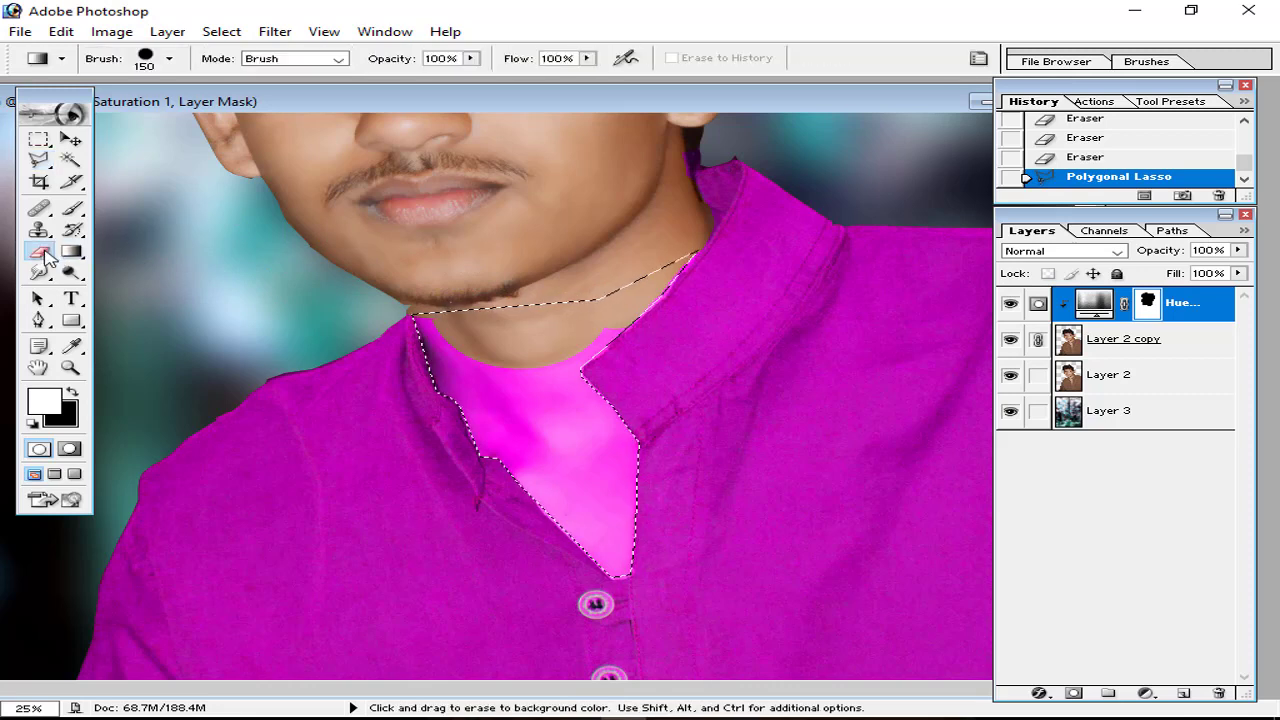
pyautogui.press(']')
pyautogui.press(']')
pyautogui.press(']')
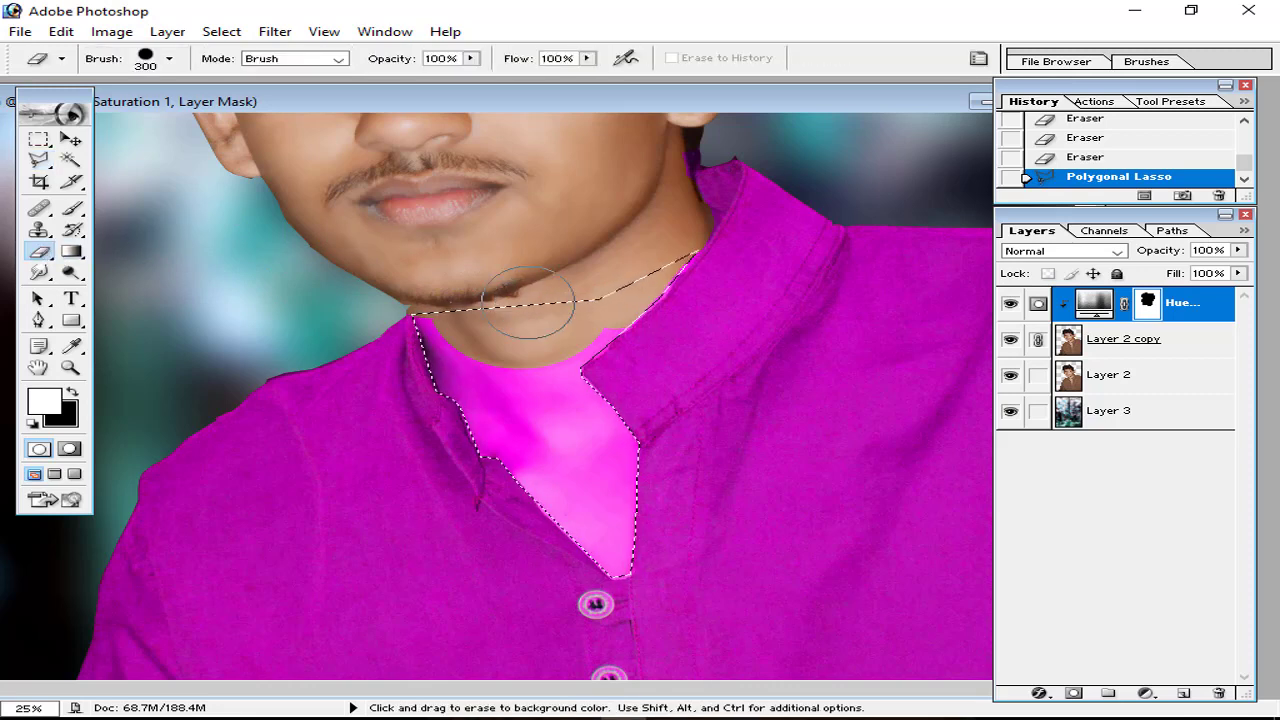
pyautogui.moveTo(455, 303)
pyautogui.mouseDown()
pyautogui.moveTo(523, 314)
pyautogui.moveTo(586, 529)
pyautogui.moveTo(722, 232)
pyautogui.mouseUp()
pyautogui.hotkey('ctrl', 'd')
pyautogui.hotkey('ctrl', '-')
pyautogui.hotkey('ctrl', '-')
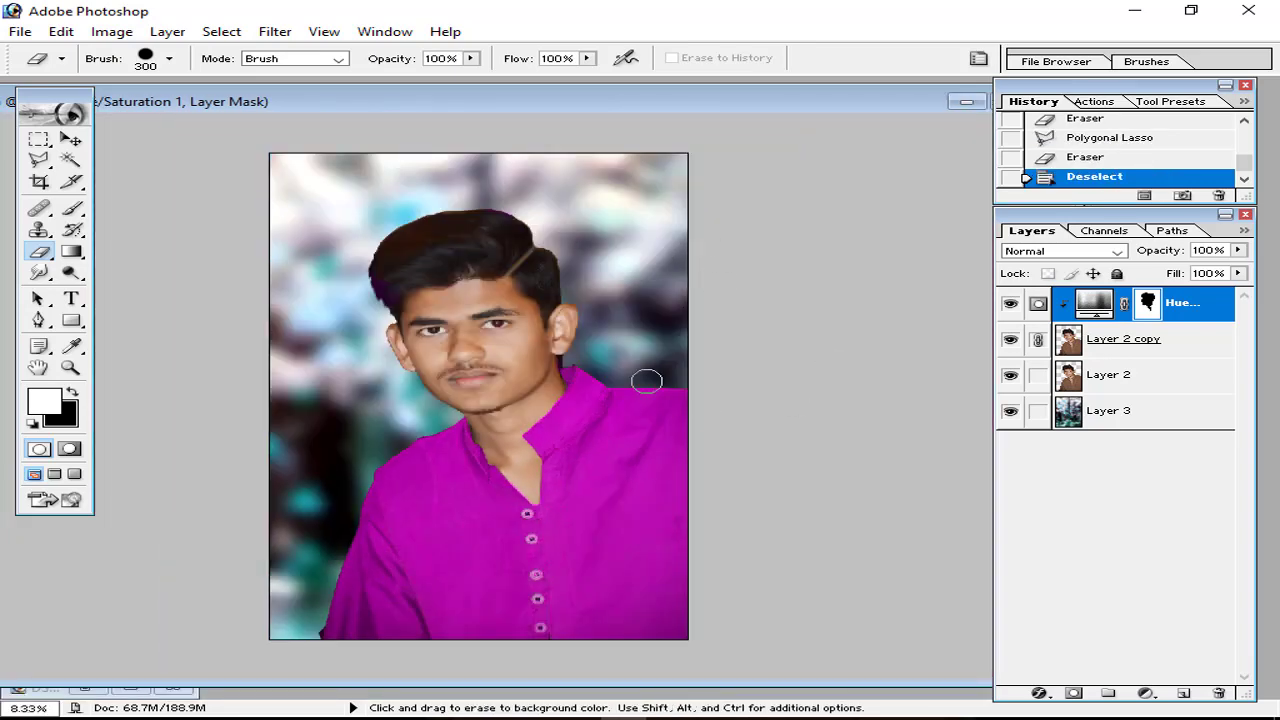
# Step: Duplicate the Hue/Saturation layer as 'Hue/Saturation 1 copy' and set its Hue to -128 for a teal shirt
pyautogui.click(1146, 697)
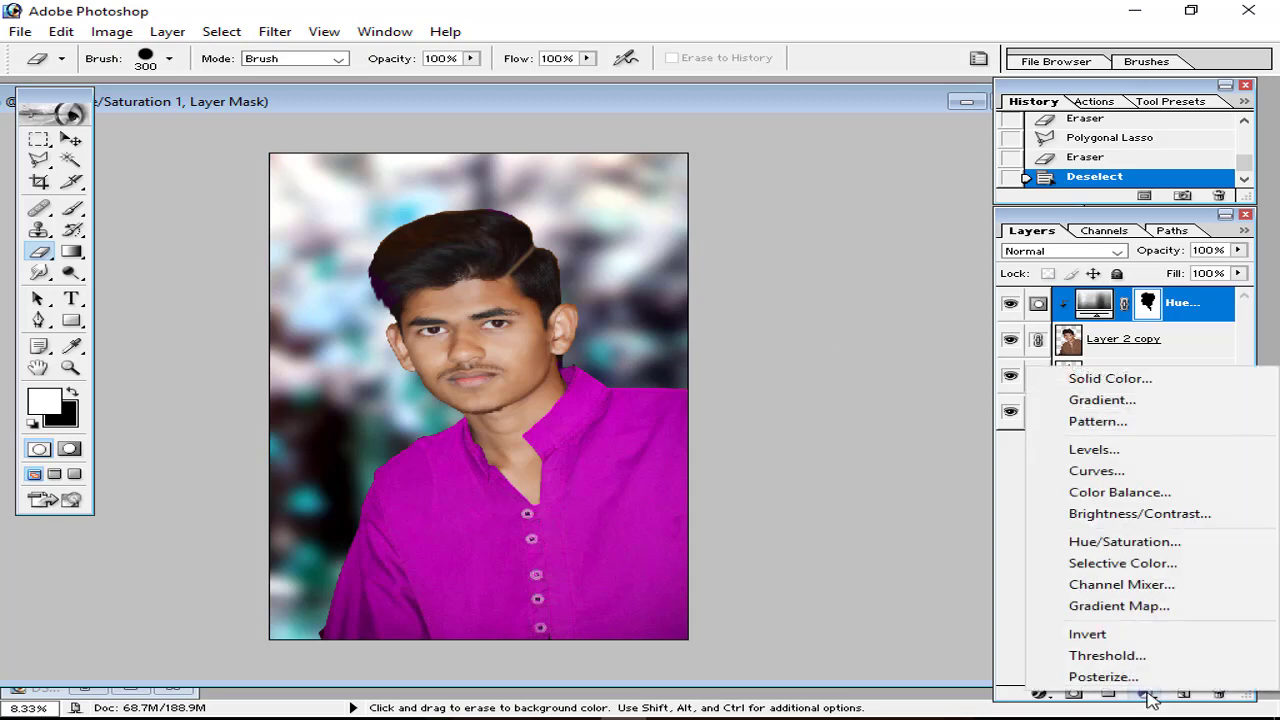
pyautogui.click(934, 502)
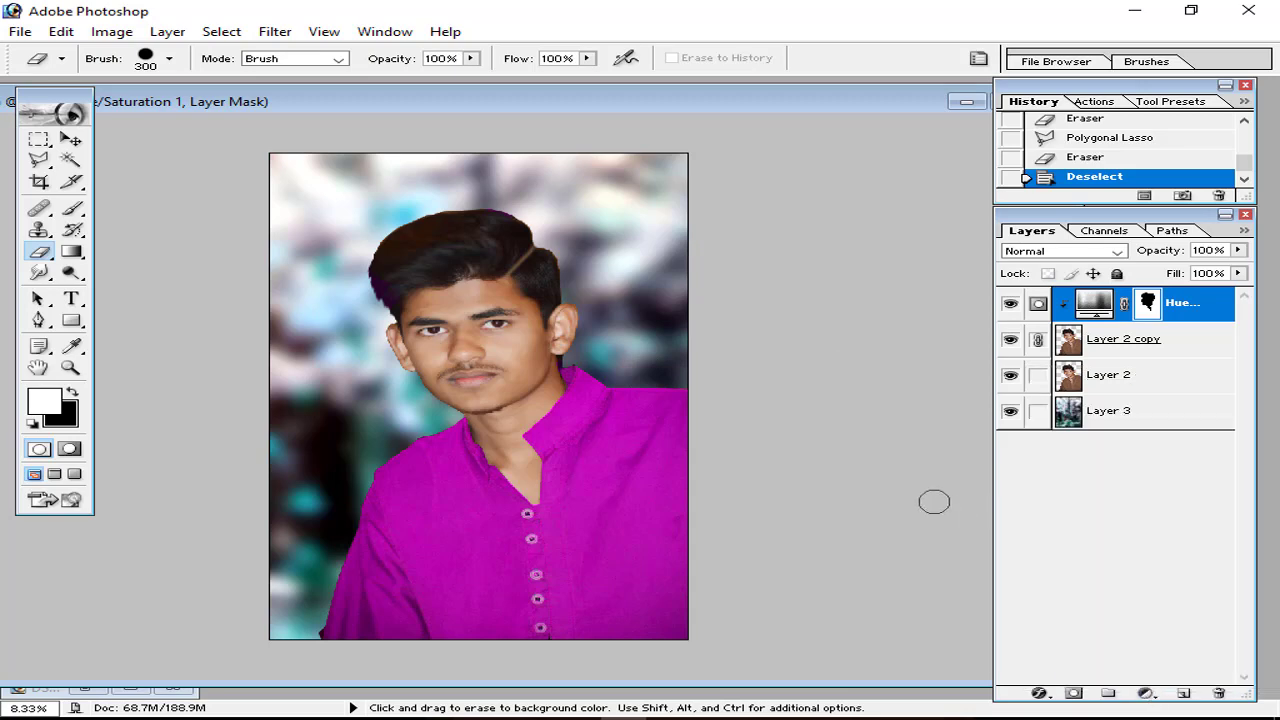
pyautogui.rightClick(1205, 312)
pyautogui.click(1090, 368)
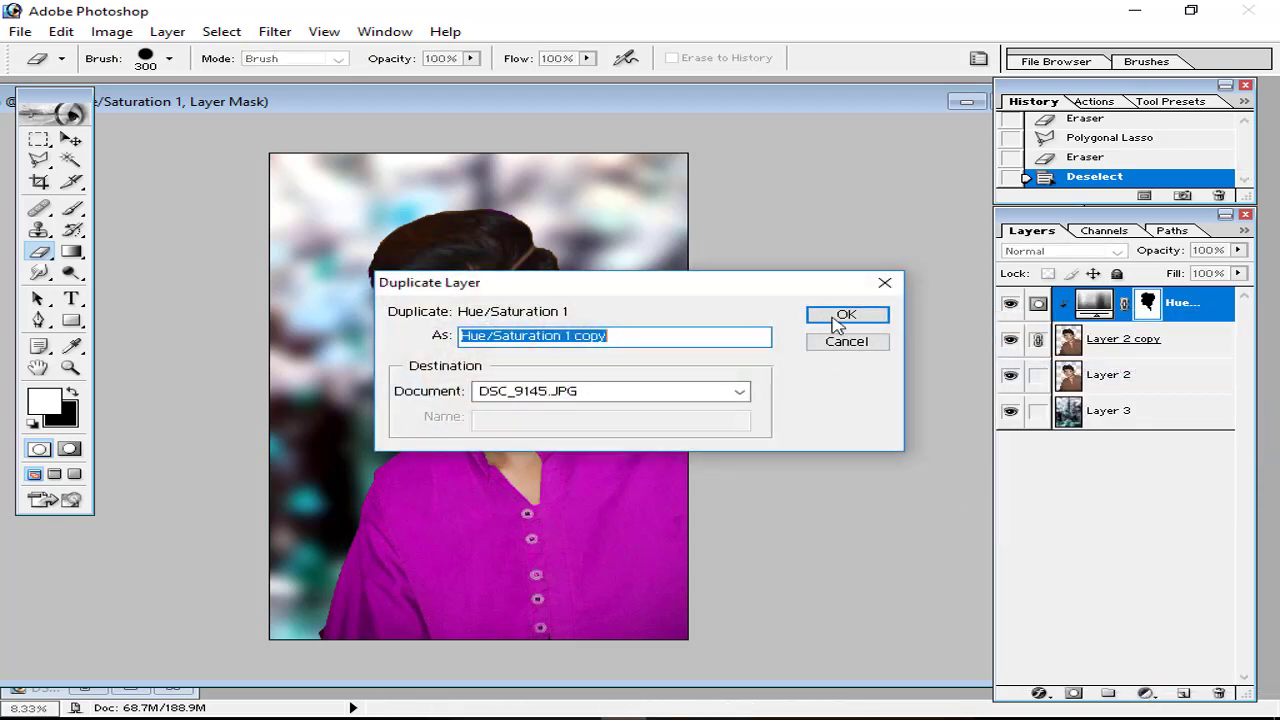
pyautogui.click(838, 317)
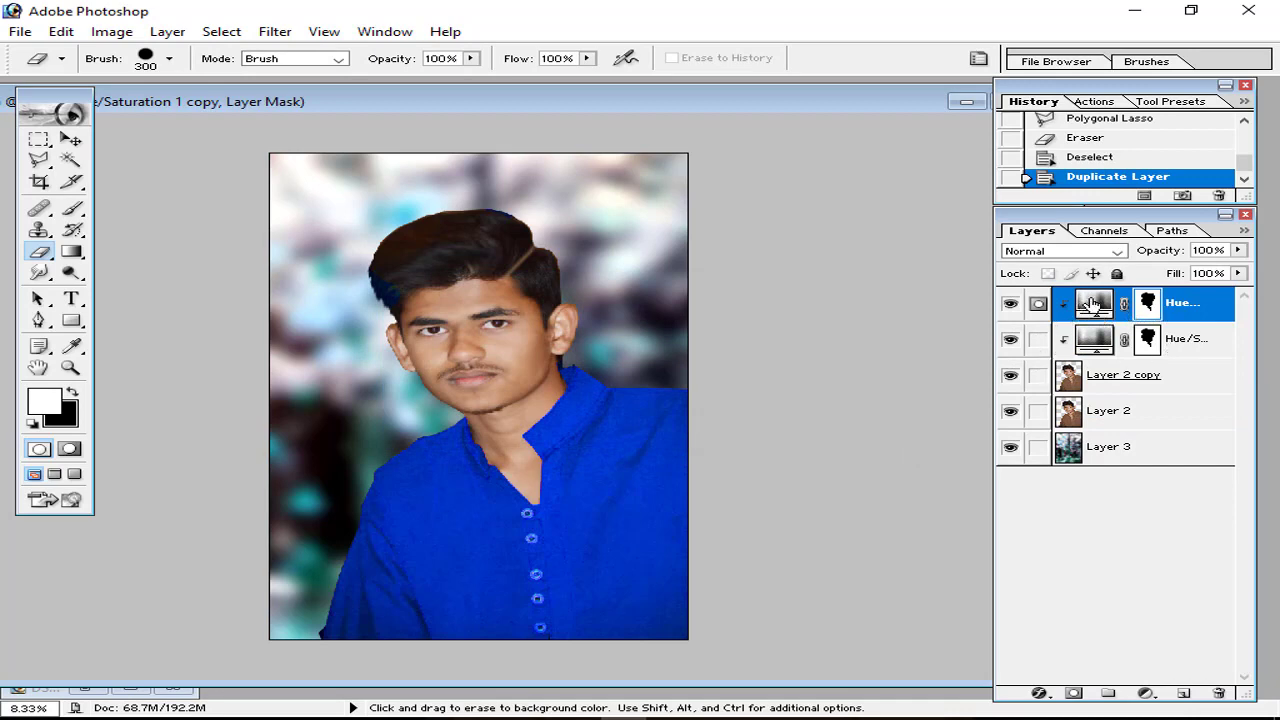
pyautogui.doubleClick(1092, 303)
pyautogui.moveTo(848, 297); pyautogui.dragTo(820, 295)
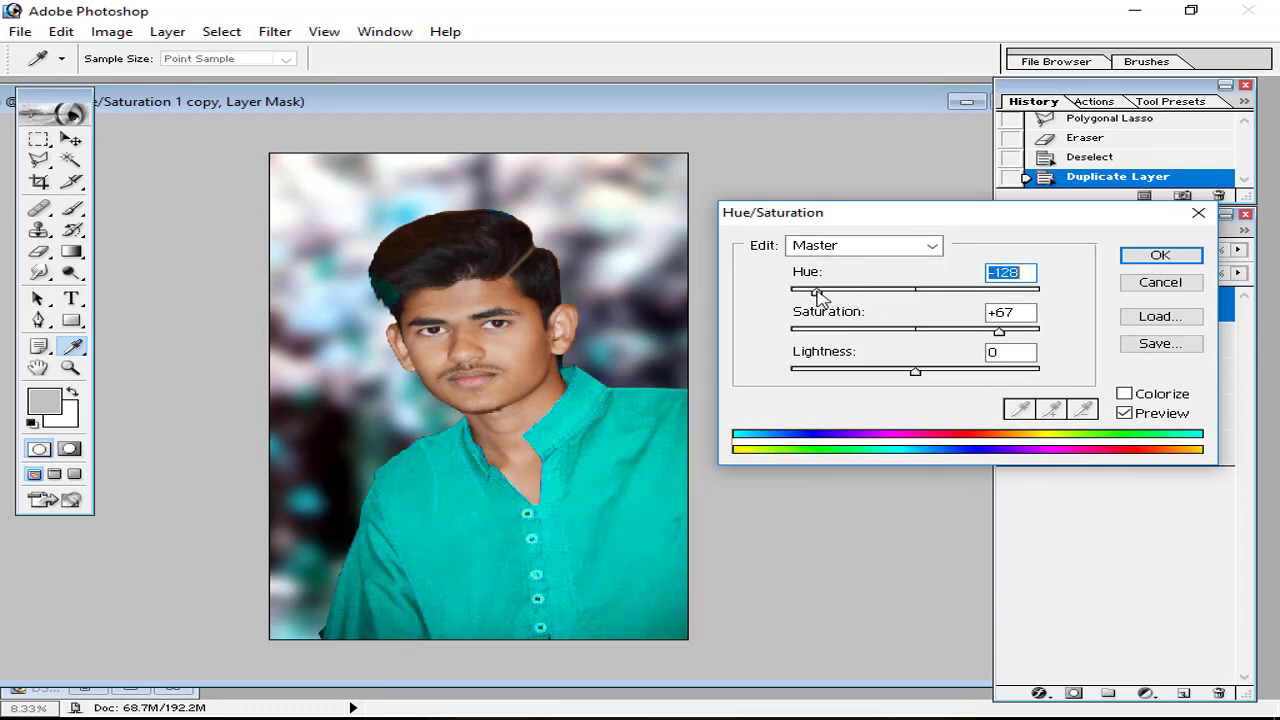
pyautogui.click(1125, 257)
# Step: Zoom in on the collar and try a stroke revealing magenta on the shoulder, then undo it
pyautogui.press('e')
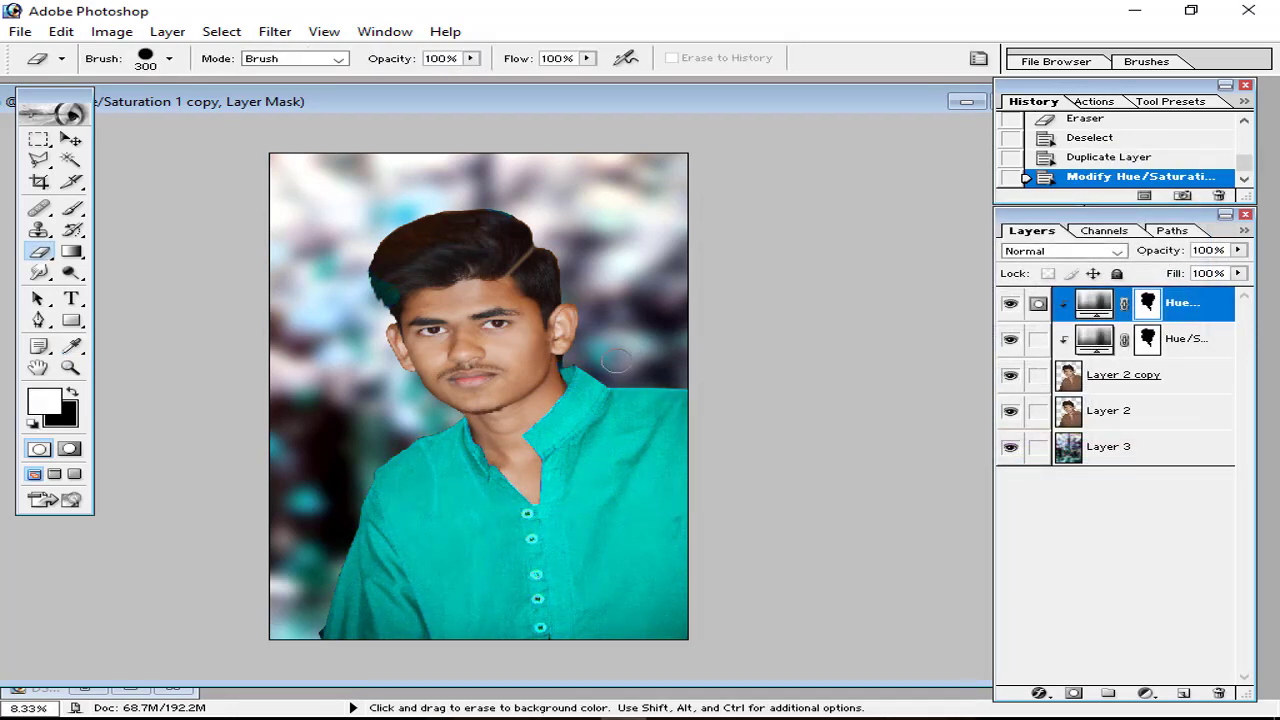
pyautogui.hotkey('ctrl', '+')
pyautogui.hotkey('ctrl', '+')
pyautogui.moveTo(656, 404)
pyautogui.mouseDown()
pyautogui.moveTo(659, 346)
pyautogui.moveTo(566, 320)
pyautogui.moveTo(656, 331)
pyautogui.mouseUp()
pyautogui.hotkey('ctrl', '+')
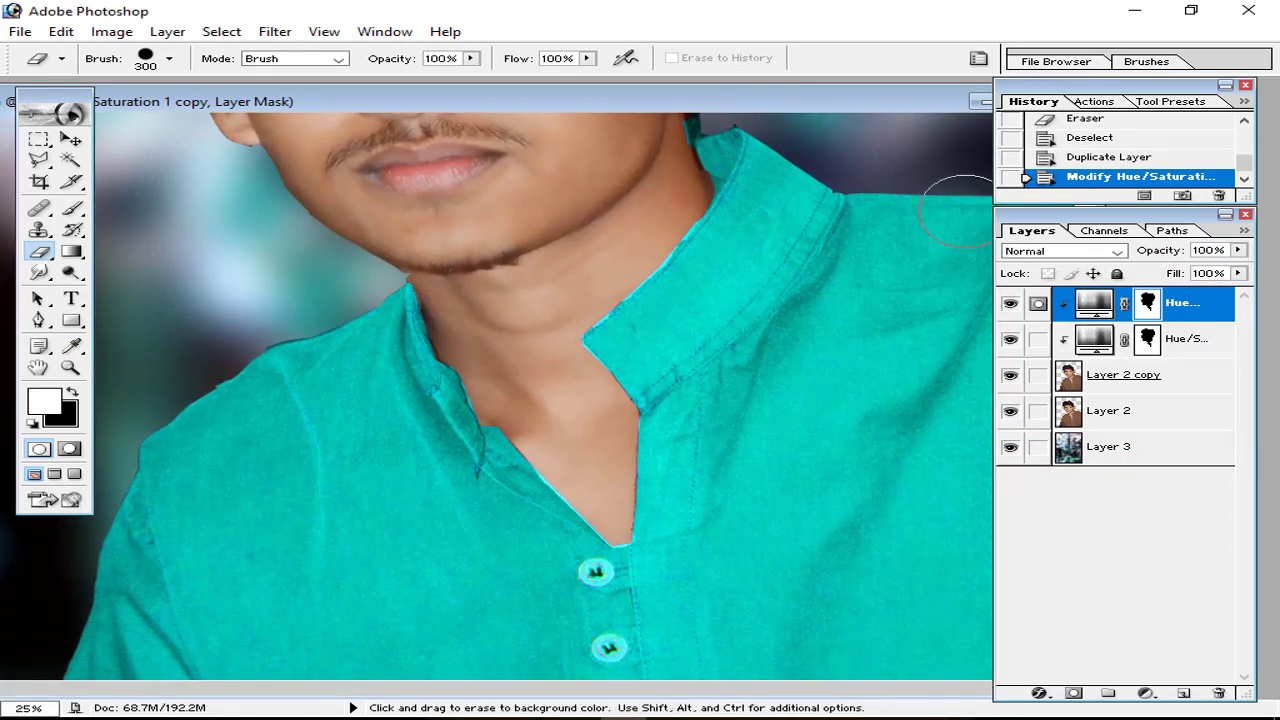
pyautogui.moveTo(905, 218); pyautogui.dragTo(815, 285)
pyautogui.hotkey('ctrl', 'z')
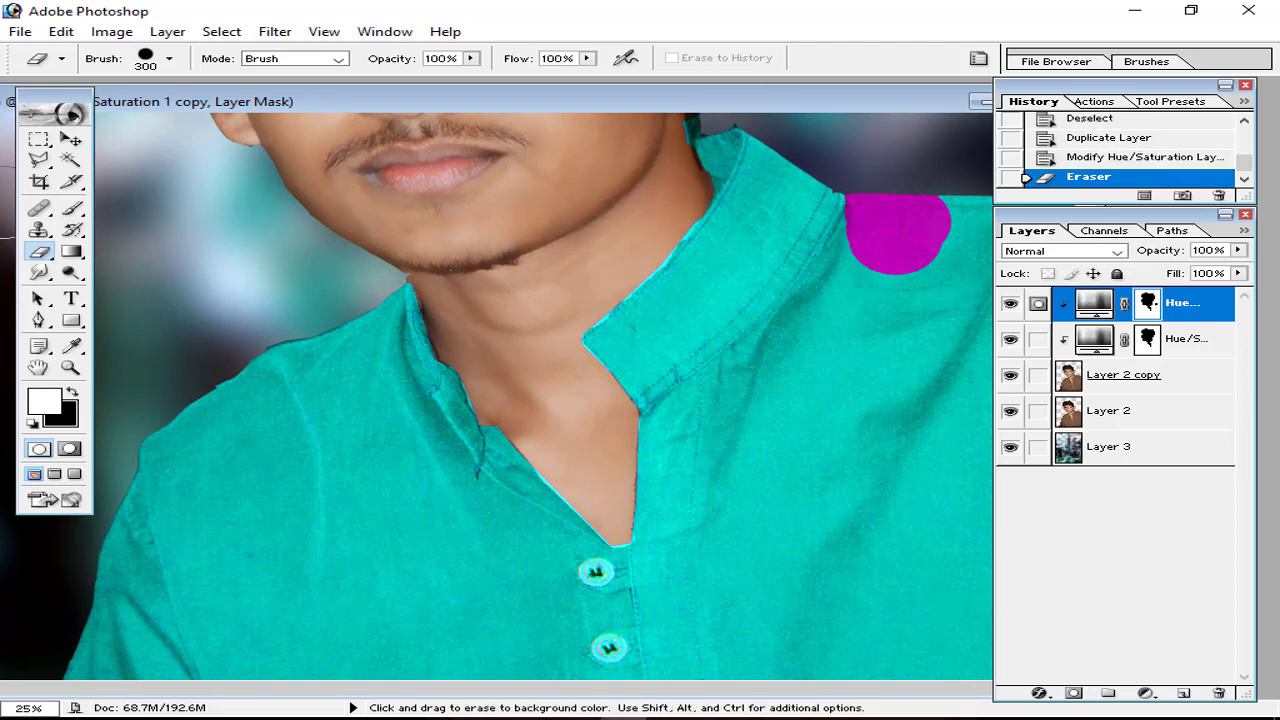
# Step: Trace the shirt's right half with the Polygonal Lasso and cut it from the mask to show magenta
pyautogui.press('l')
pyautogui.click(844, 196)
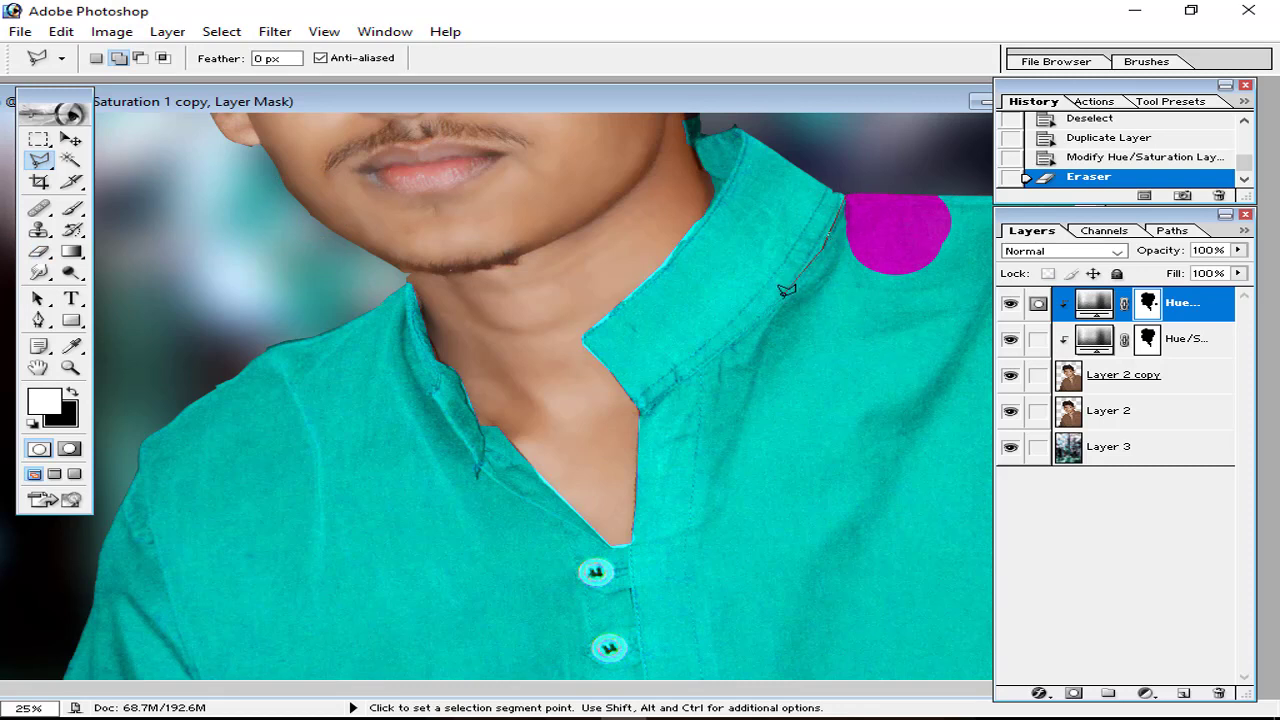
pyautogui.click(700, 378)
pyautogui.press('space')
pyautogui.moveTo(691, 614); pyautogui.dragTo(661, 345)
pyautogui.click(689, 347)
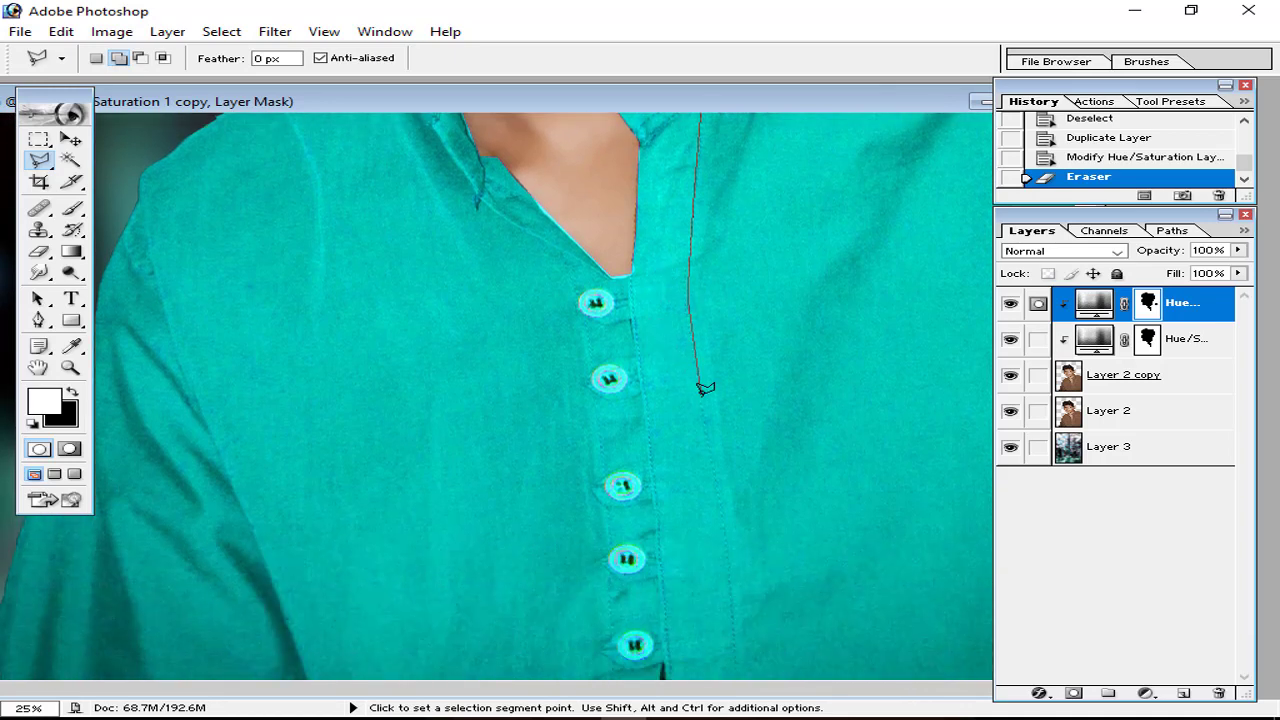
pyautogui.click(717, 486)
pyautogui.moveTo(837, 236); pyautogui.dragTo(837, 485)
pyautogui.click(846, 175)
pyautogui.hotkey('ctrl', 'x')
# Step: Outline the shirt's left half along the collar and placket and cut it to turn it magenta
pyautogui.hotkey('ctrl', '-')
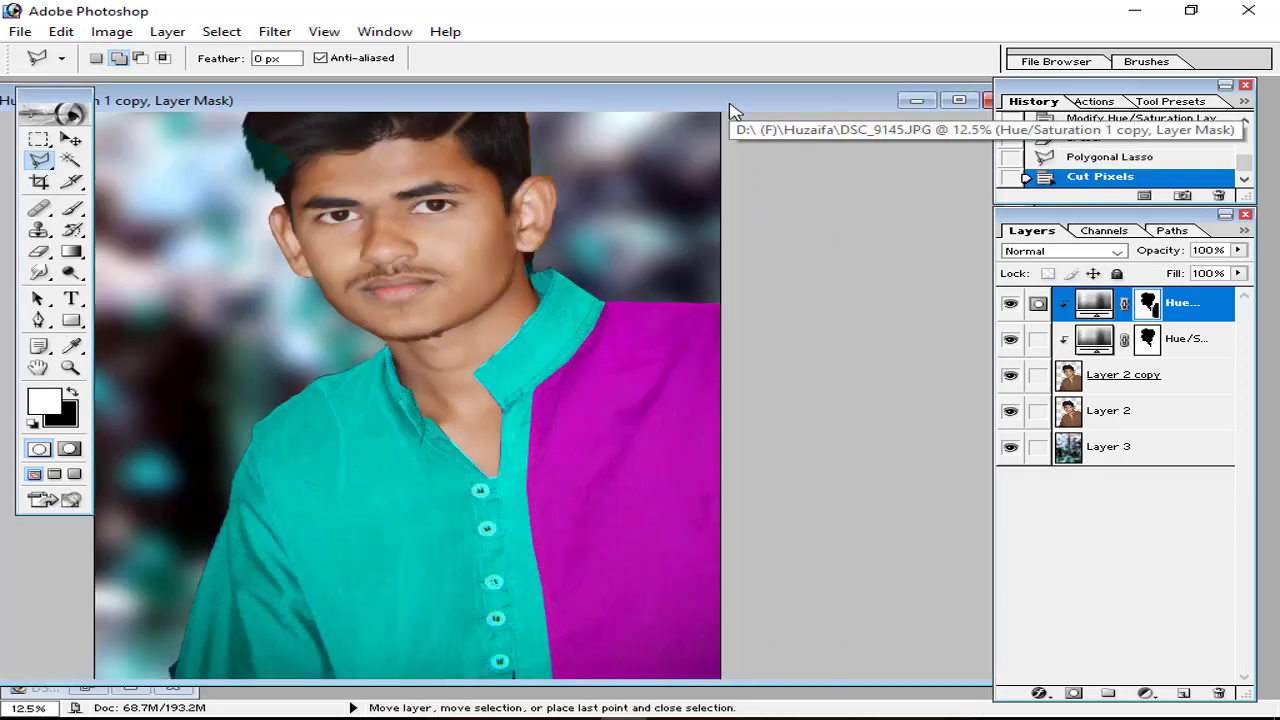
pyautogui.hotkey('ctrl', '+')
pyautogui.hotkey('ctrl', '+')
pyautogui.click(390, 272)
pyautogui.click(466, 404)
pyautogui.click(545, 460)
pyautogui.click(562, 523)
pyautogui.moveTo(562, 523); pyautogui.dragTo(562, 319)
pyautogui.click(588, 552)
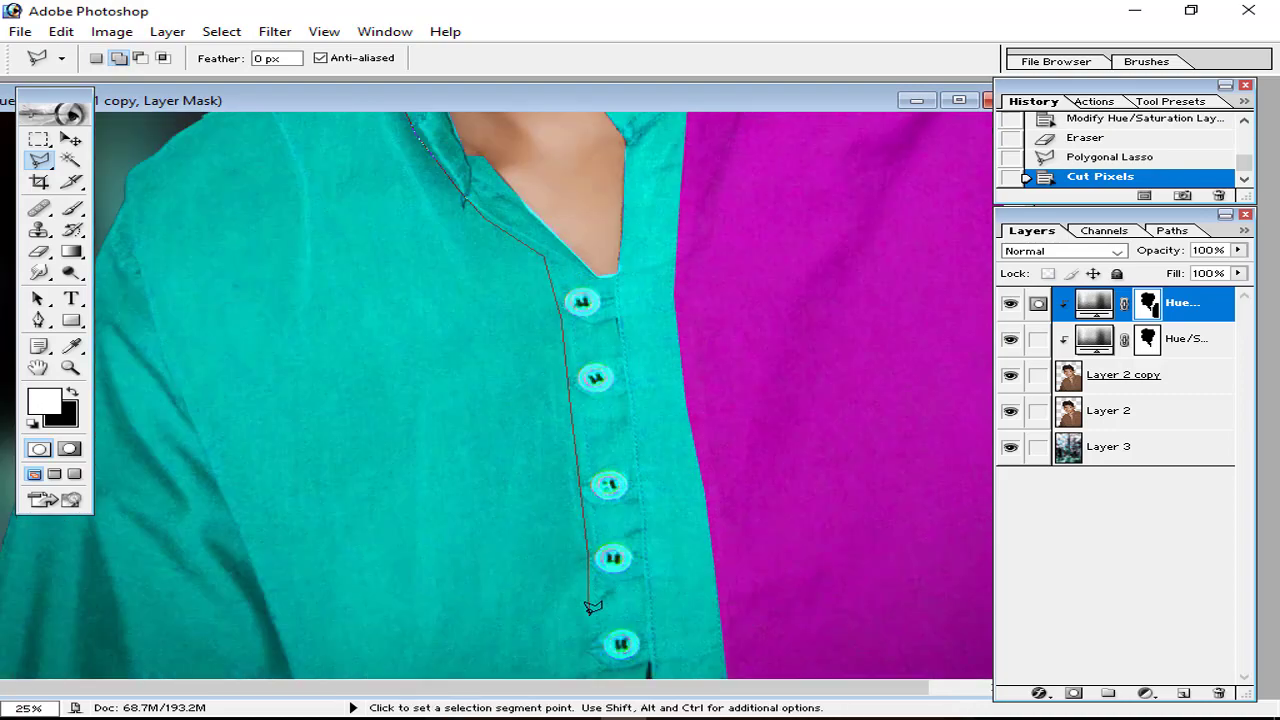
pyautogui.click(592, 678)
pyautogui.click(4, 688)
pyautogui.scroll(10, 130, 270)
pyautogui.click(130, 268)
pyautogui.scroll(-6, 174, 140)
pyautogui.click(362, 320)
pyautogui.hotkey('ctrl', 'x')
pyautogui.hotkey('ctrl', '-')
pyautogui.hotkey('ctrl', '-')
pyautogui.hotkey('ctrl', '-')
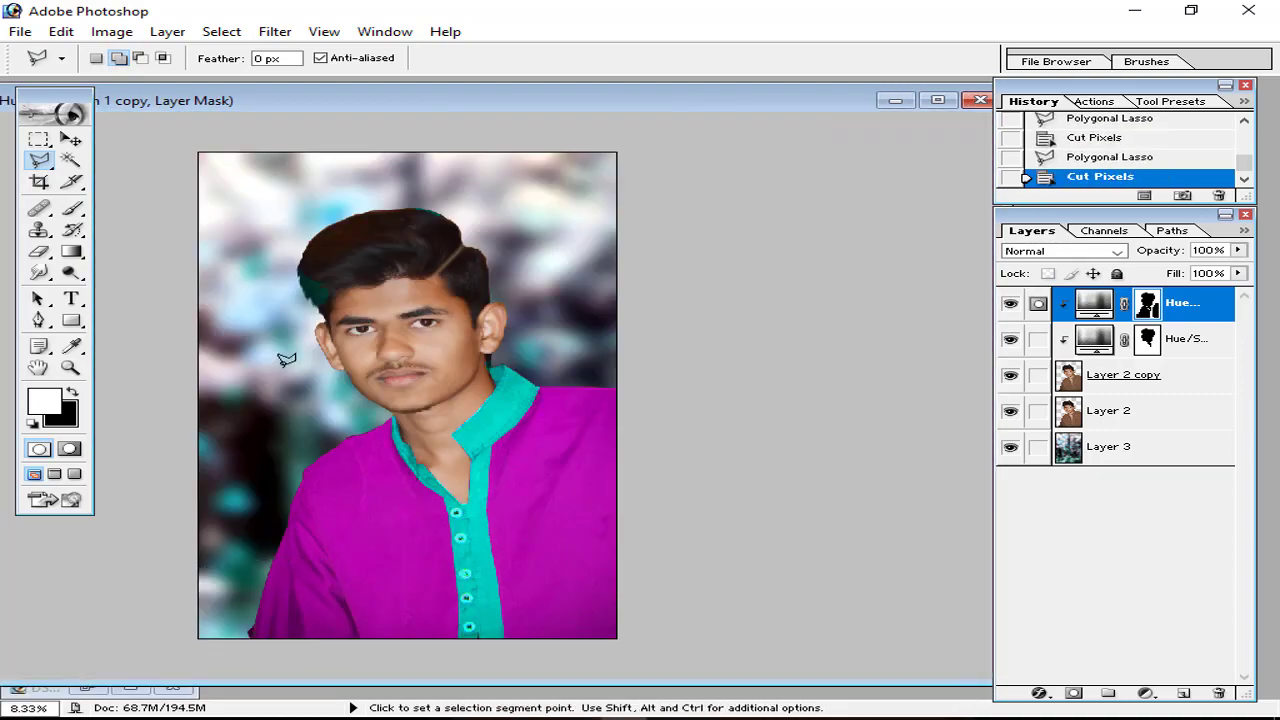
# Step: Set the sparkle layer's blend mode to Screen after trying Soft Light
pyautogui.click(112, 31)
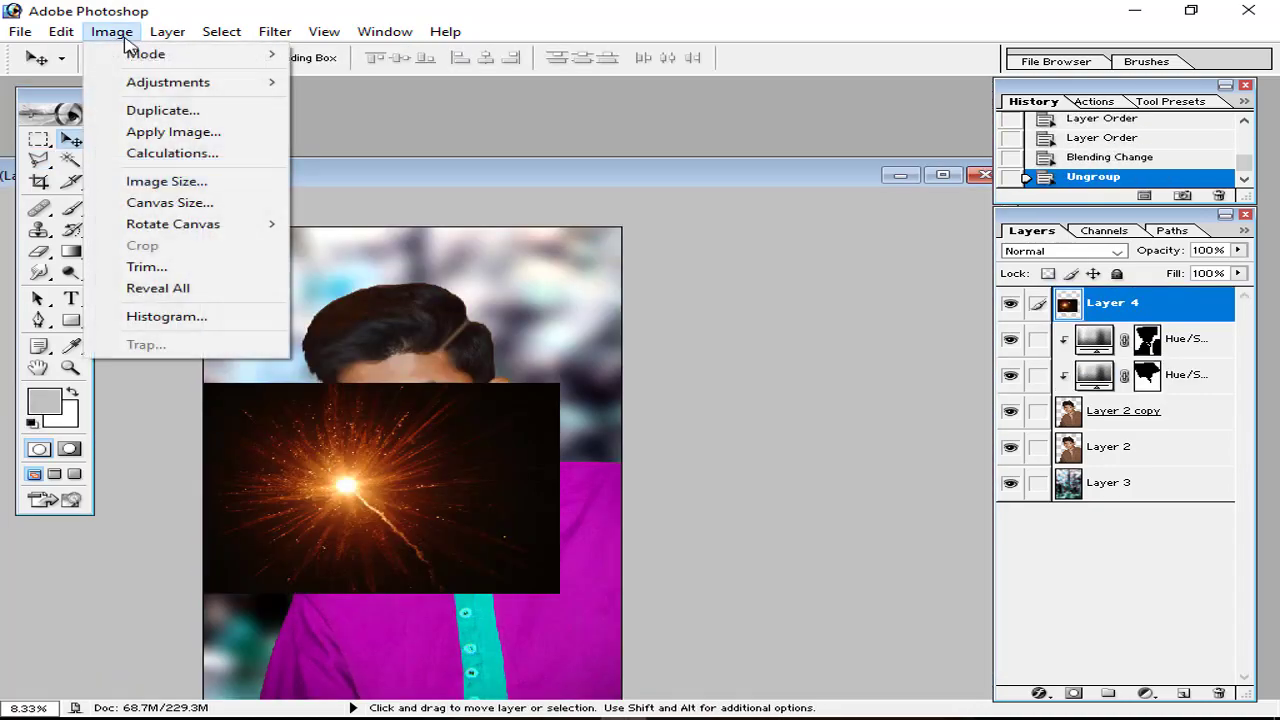
pyautogui.moveTo(167, 31)
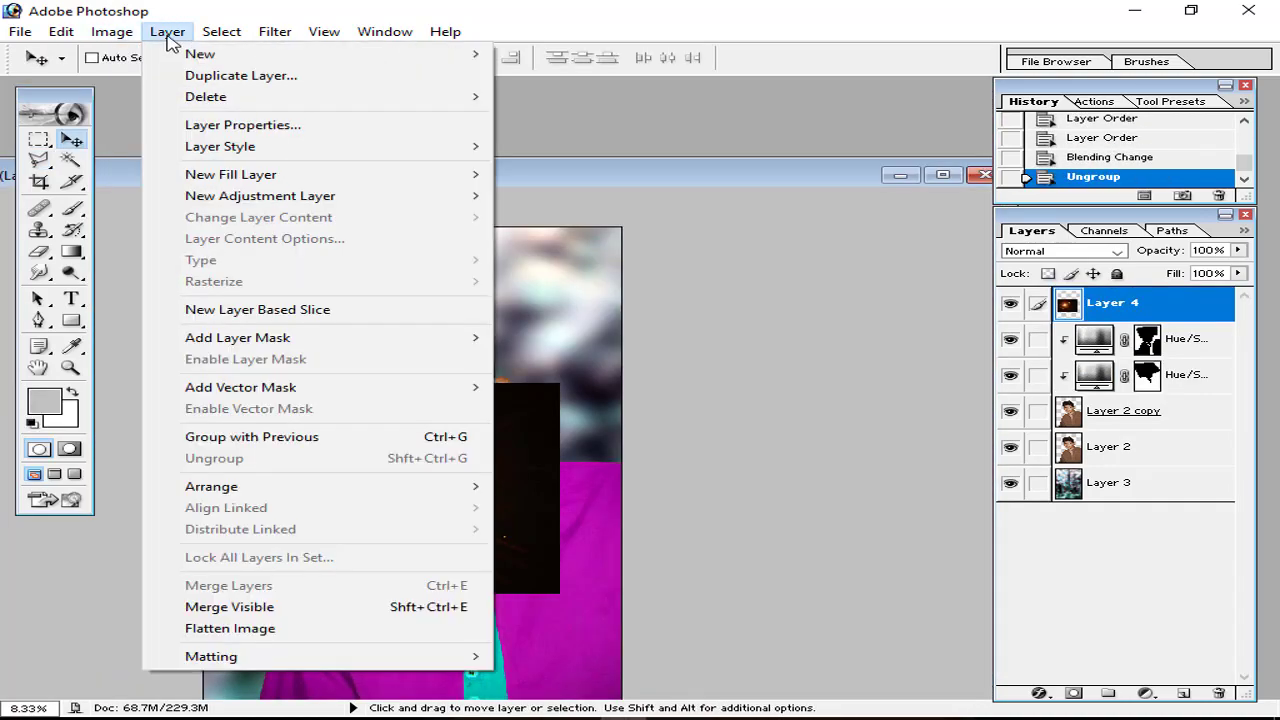
pyautogui.click(275, 33)
pyautogui.click(1060, 251)
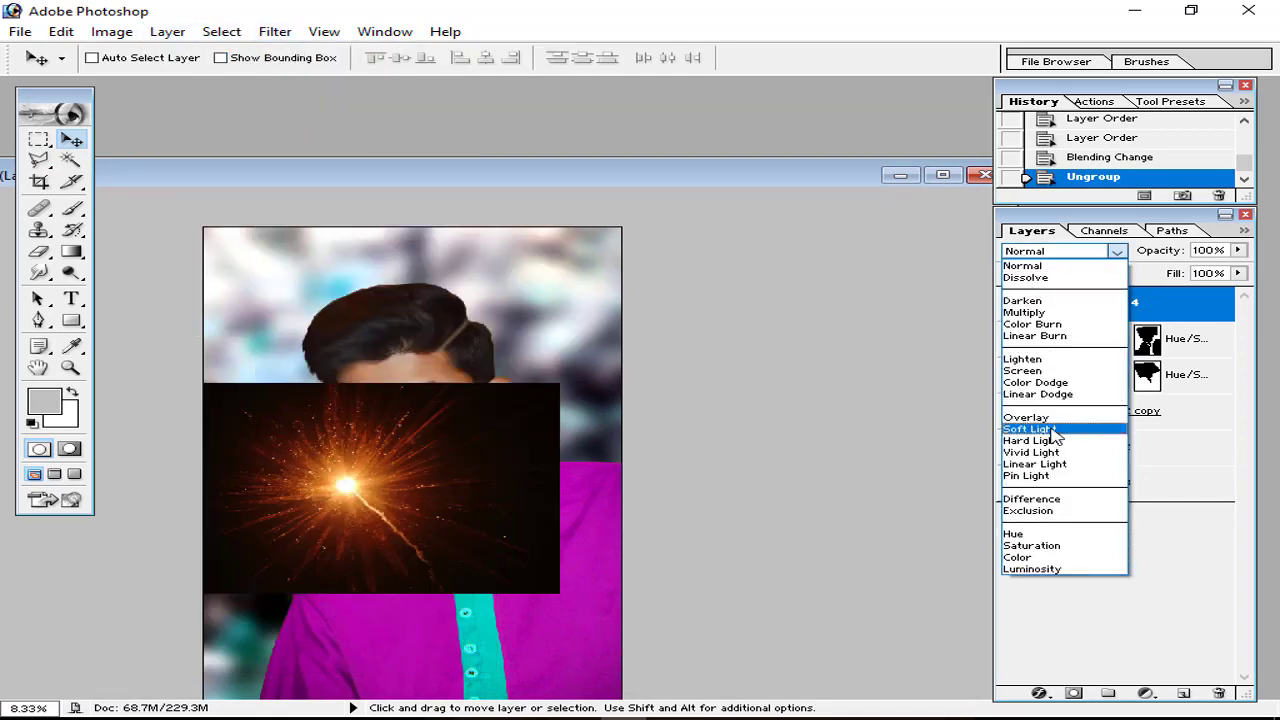
pyautogui.click(1052, 430)
pyautogui.click(1068, 251)
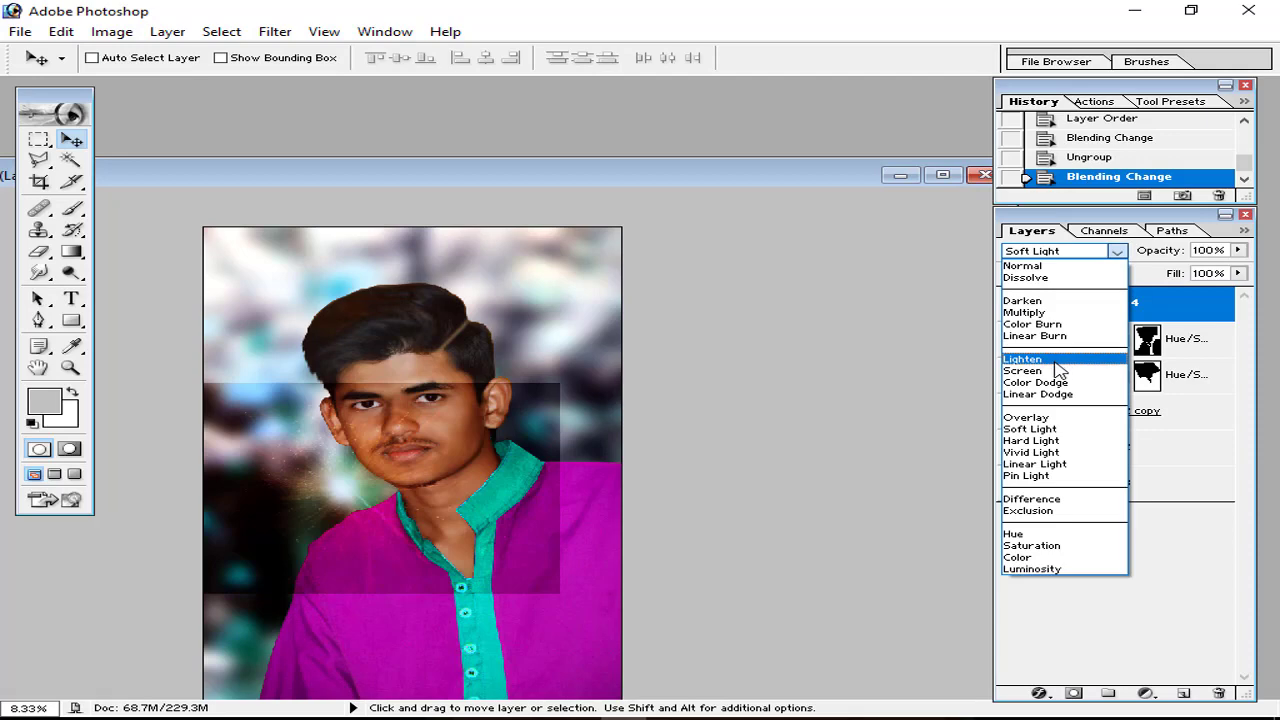
pyautogui.click(1058, 370)
# Step: Apply a Gaussian Blur to the sparkle layer with a slightly raised radius
pyautogui.click(280, 33)
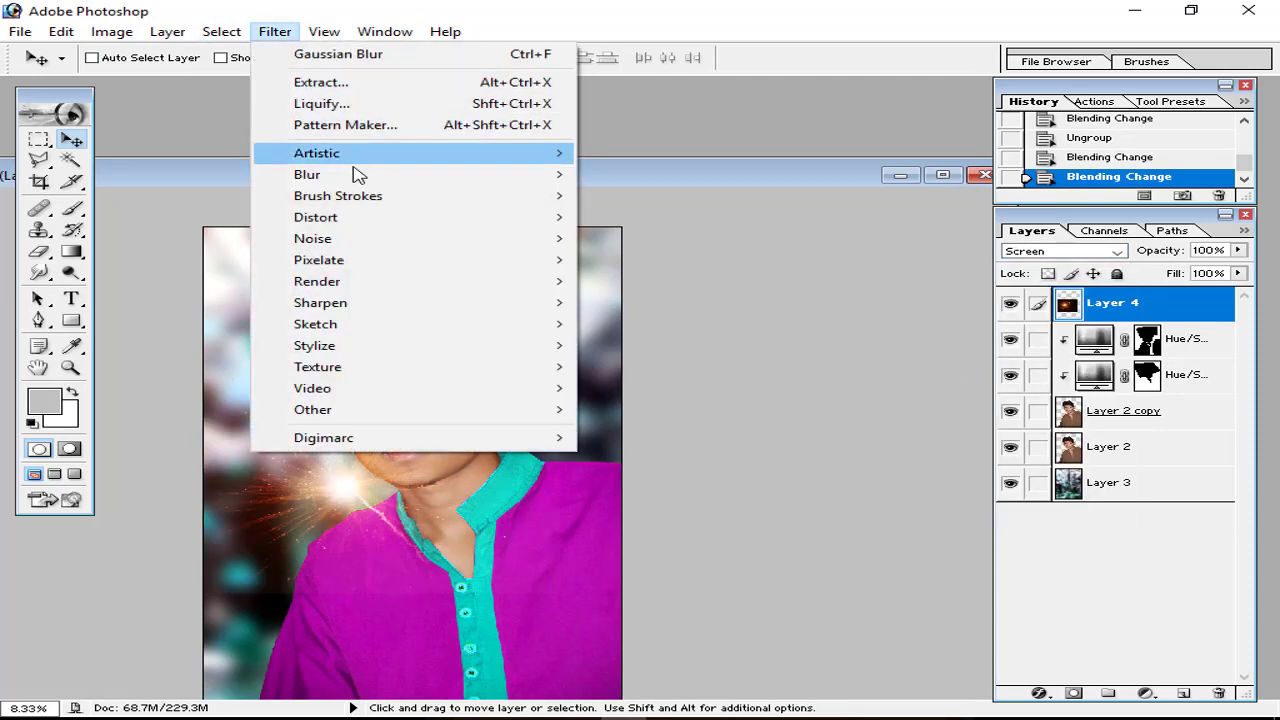
pyautogui.moveTo(443, 177)
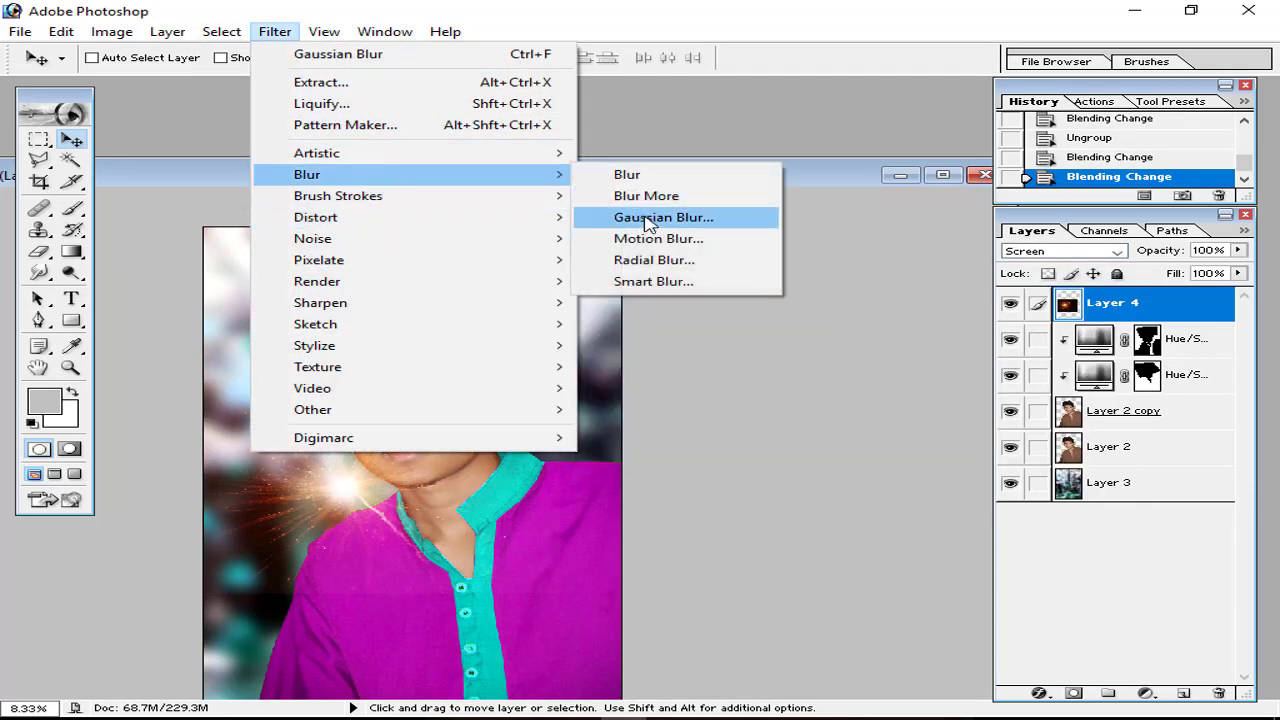
pyautogui.click(648, 218)
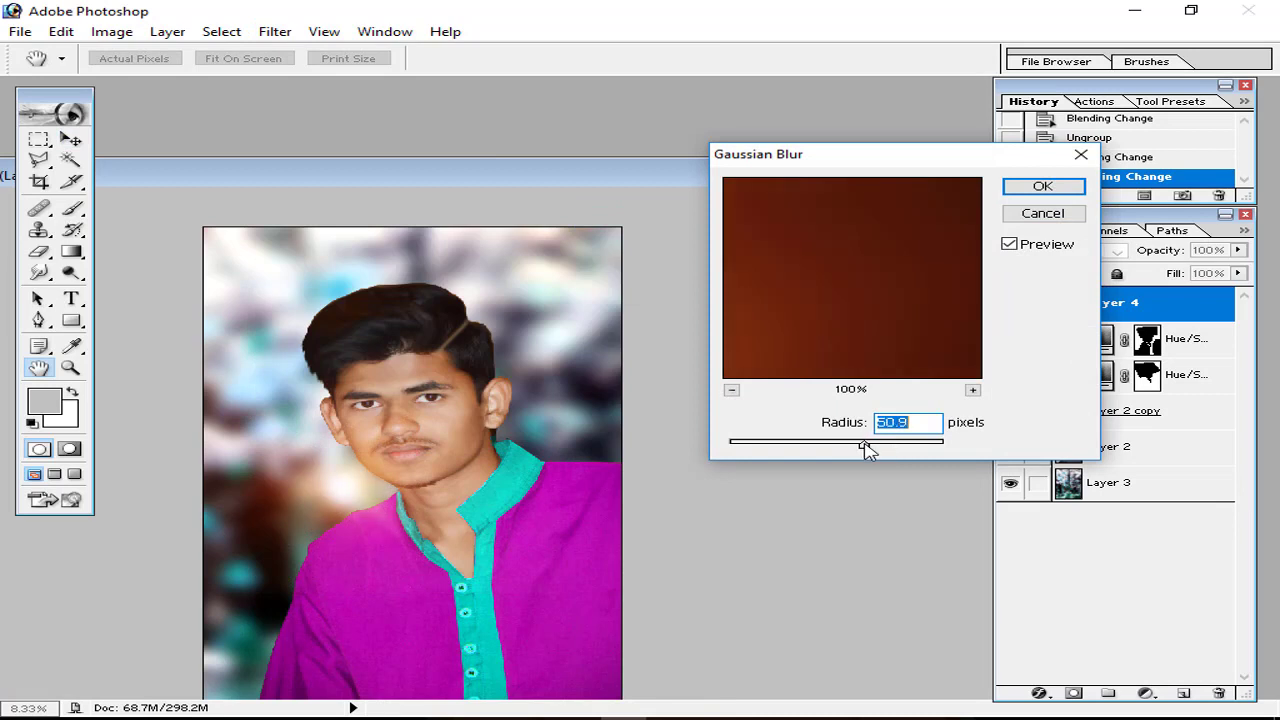
pyautogui.moveTo(900, 445); pyautogui.dragTo(903, 447)
pyautogui.click(1033, 185)
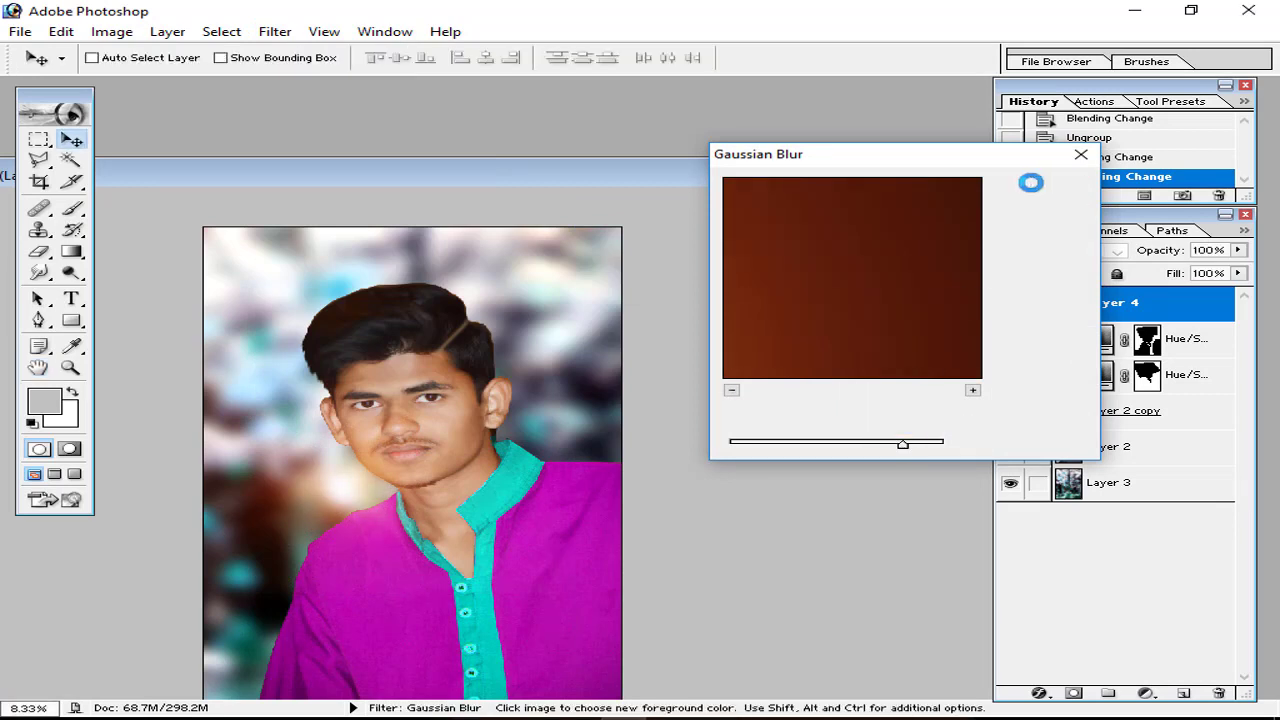
# Step: Enlarge the glow to about 181%, rotate it about 165 degrees, and move it toward the lower-left
pyautogui.hotkey('ctrl', 't')
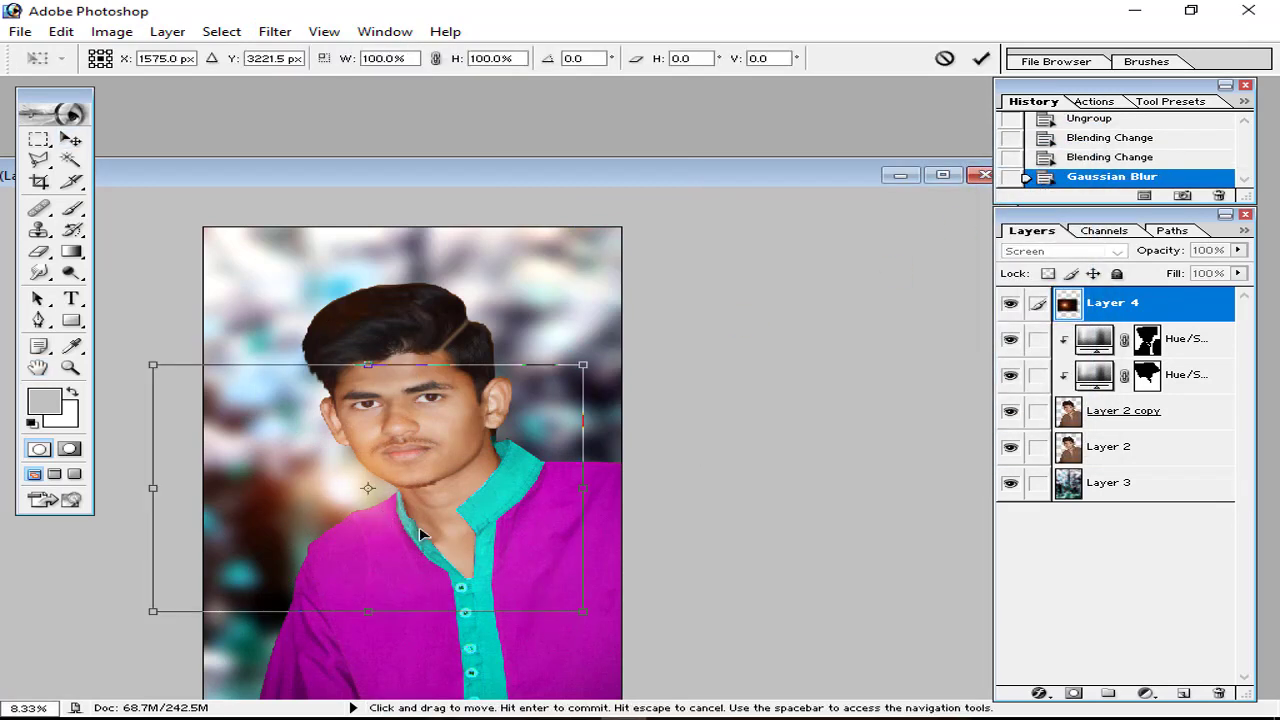
pyautogui.moveTo(585, 605); pyautogui.dragTo(664, 662)
pyautogui.moveTo(537, 594); pyautogui.dragTo(509, 603)
pyautogui.moveTo(660, 500); pyautogui.dragTo(178, 650)
pyautogui.moveTo(483, 557); pyautogui.dragTo(438, 546)
pyautogui.moveTo(648, 589); pyautogui.dragTo(748, 617)
pyautogui.moveTo(590, 585); pyautogui.dragTo(539, 584)
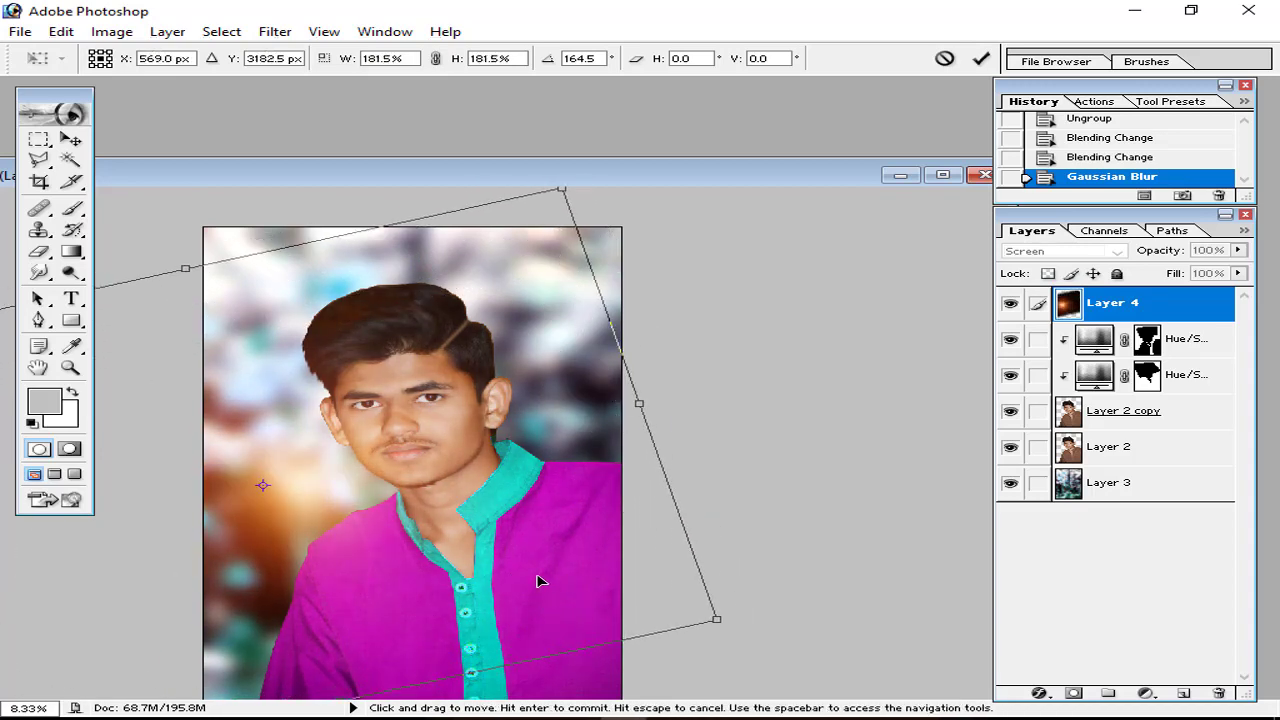
pyautogui.click(985, 59)
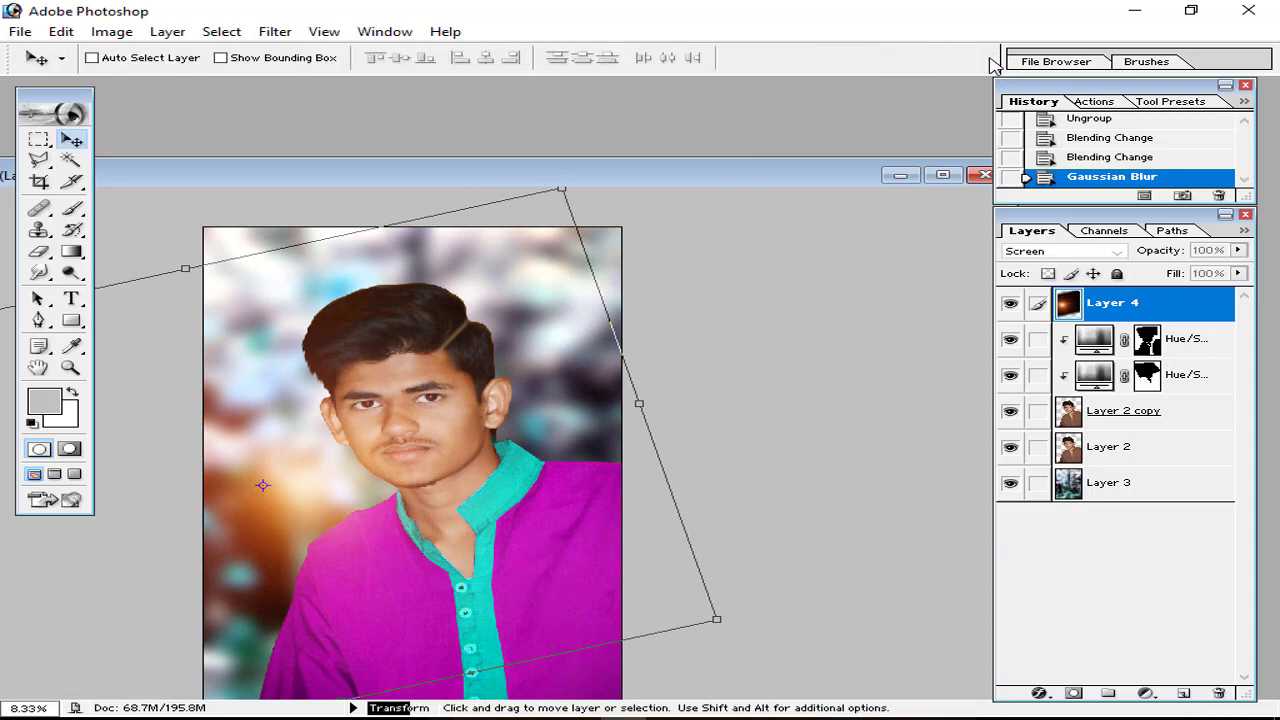
# Step: Zoom out, reposition the portrait window, and start opening the sunglasses photo
pyautogui.hotkey('ctrl', '-')
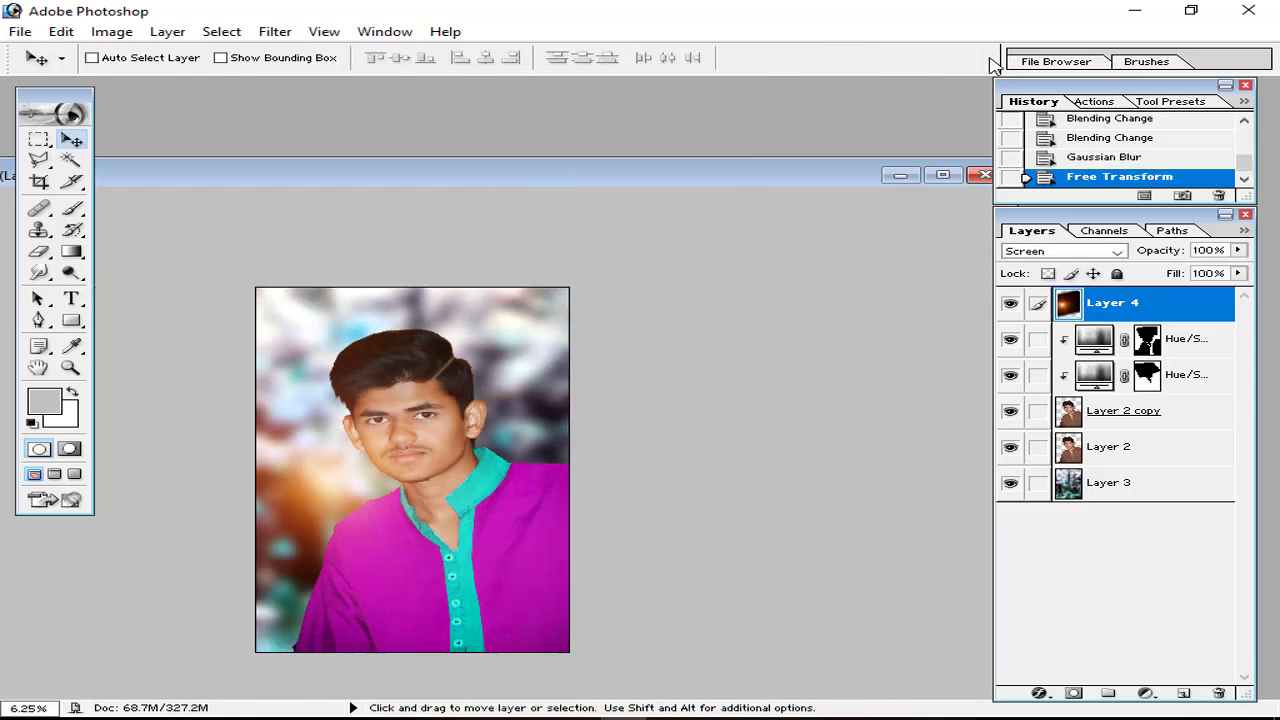
pyautogui.moveTo(337, 175); pyautogui.dragTo(460, 100)
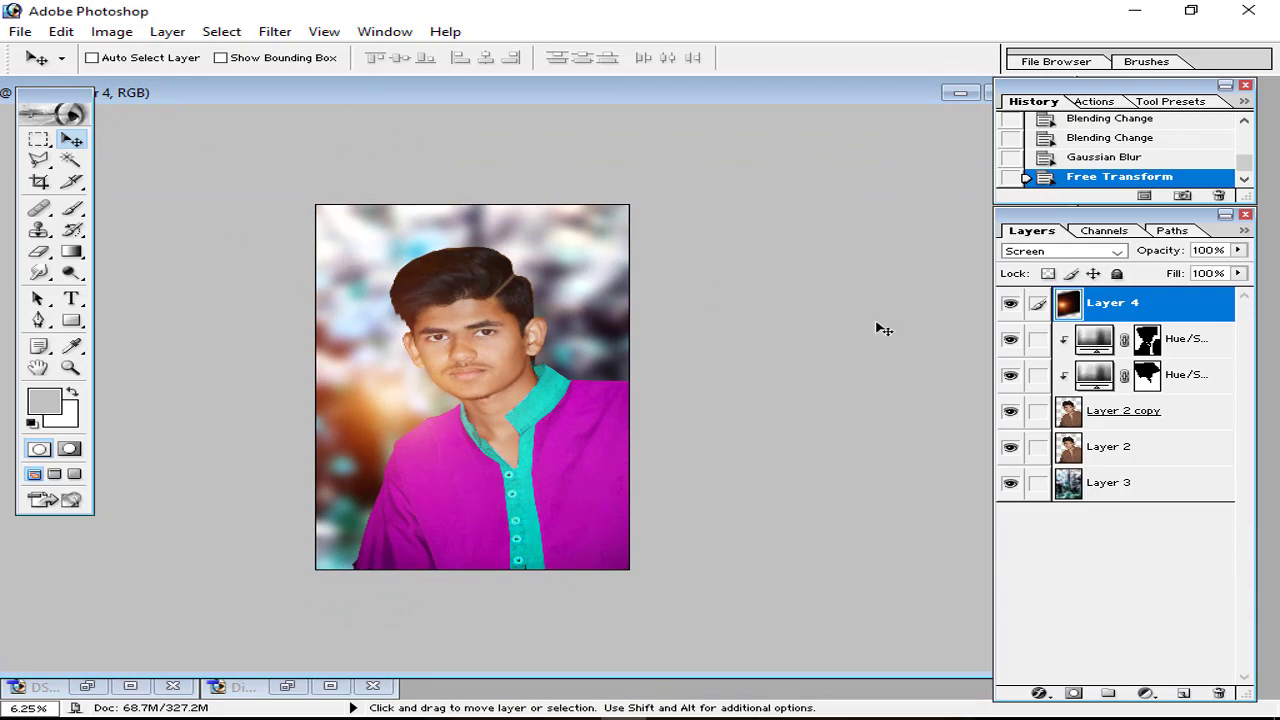
pyautogui.hotkey('ctrl', 'o')
# Step: Open 350000.1_b_4.jpg and erase the white background around the sunglasses with the Magic Eraser
pyautogui.doubleClick(620, 215)
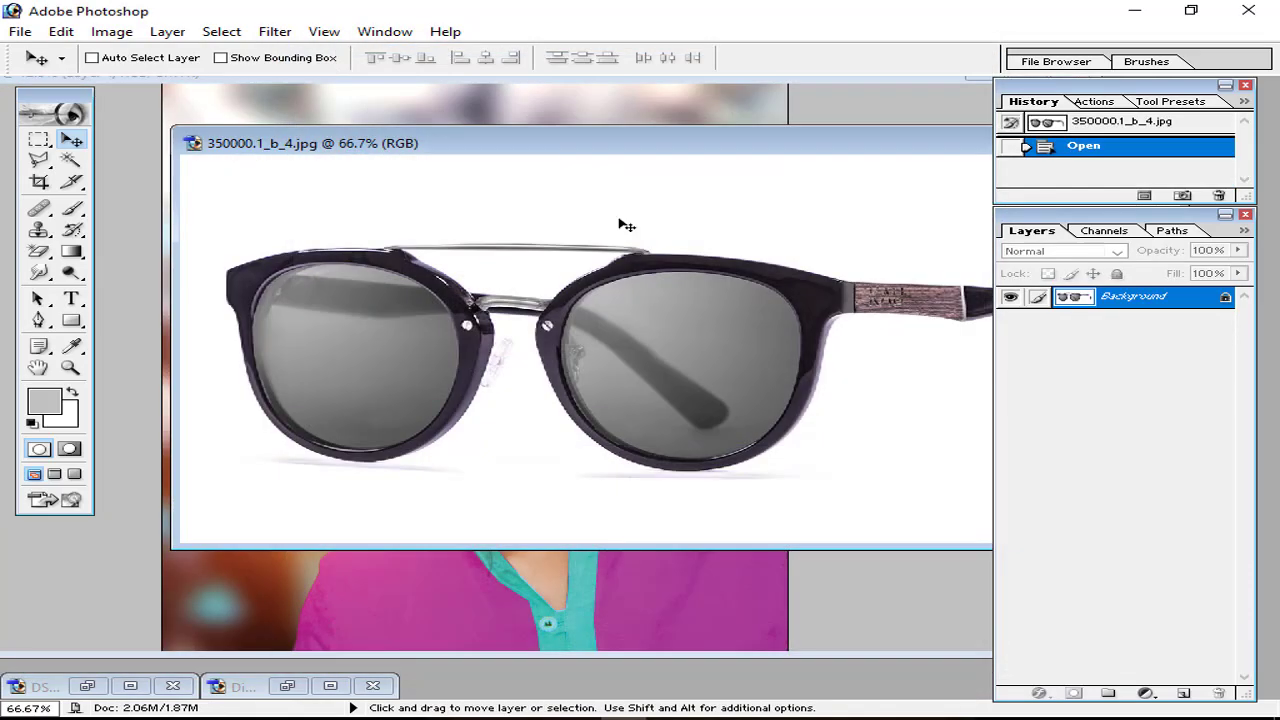
pyautogui.click(631, 408)
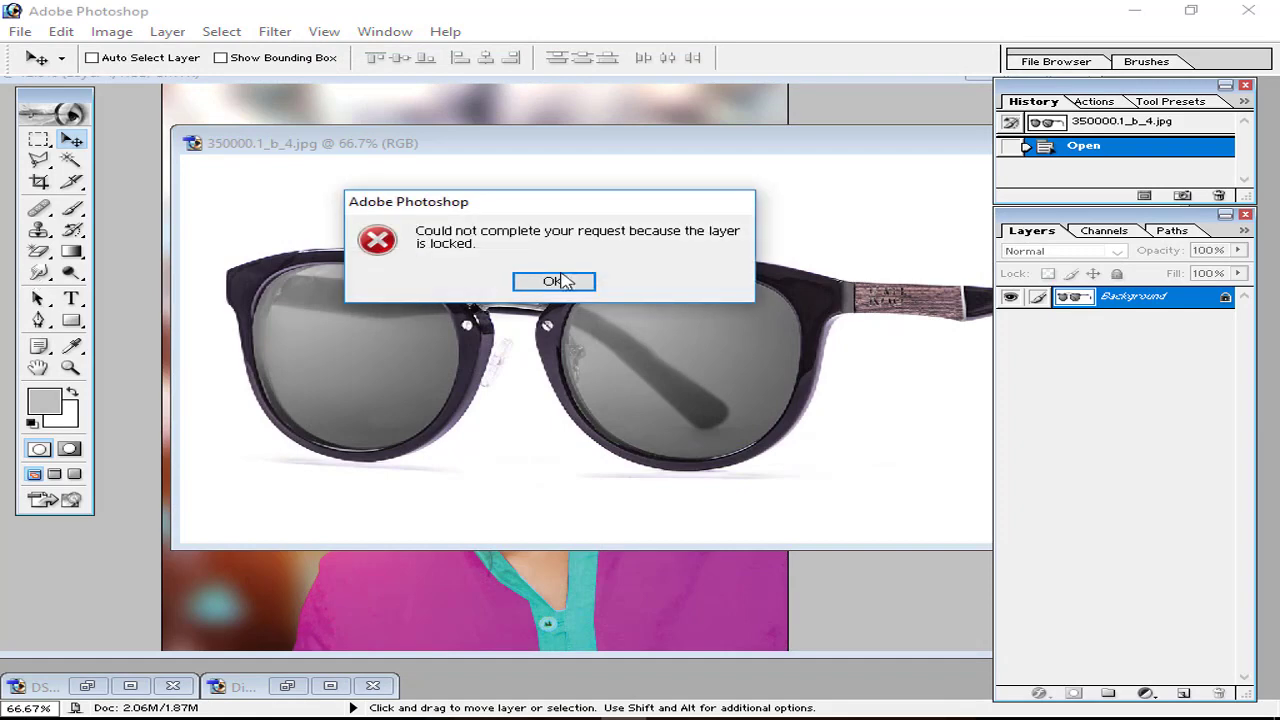
pyautogui.click(553, 281)
pyautogui.click(38, 252)
pyautogui.click(277, 229)
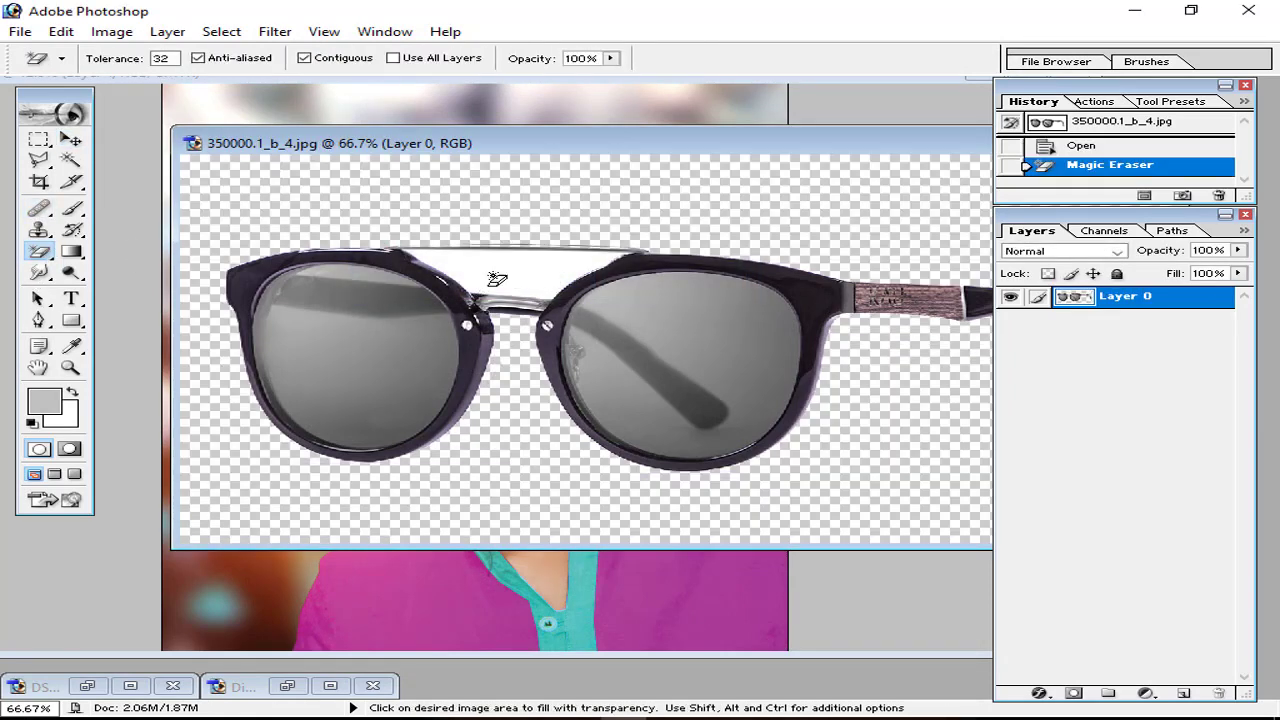
pyautogui.click(496, 284)
# Step: Drag the sunglasses into the portrait and place them over the eyes
pyautogui.click(74, 140)
pyautogui.moveTo(509, 223); pyautogui.dragTo(517, 109)
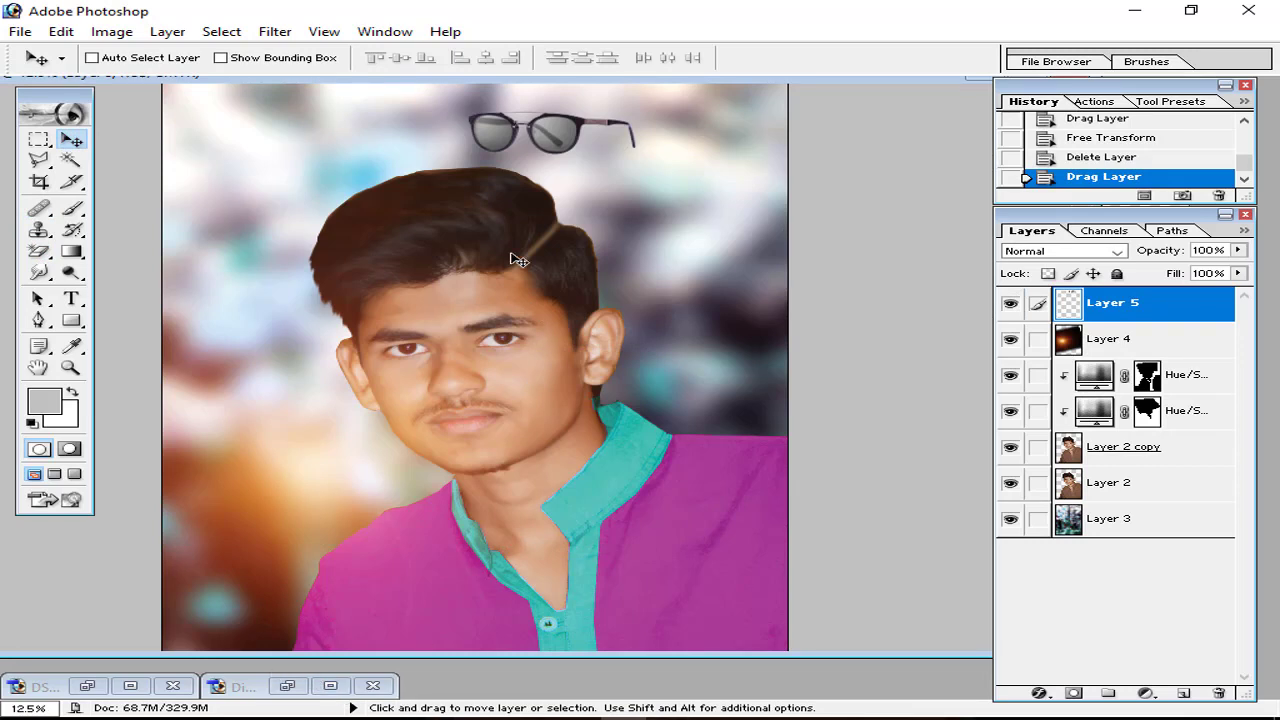
pyautogui.moveTo(558, 143); pyautogui.dragTo(474, 358)
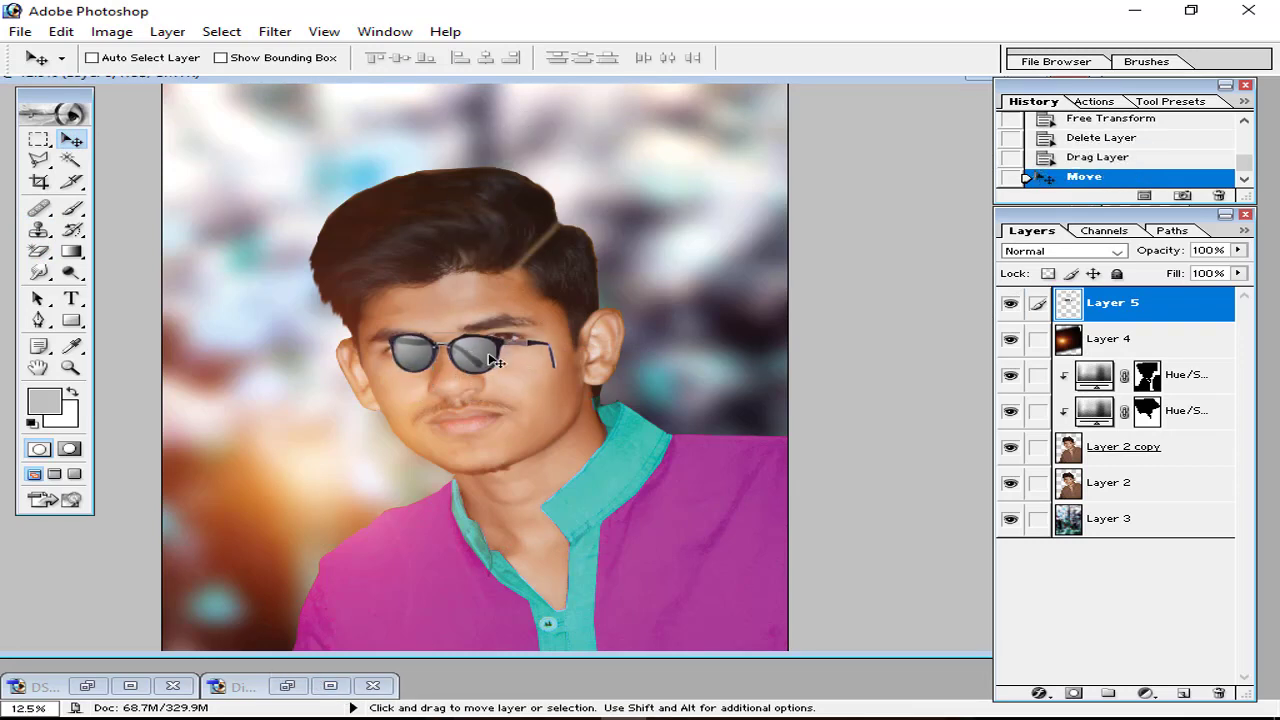
# Step: Try enlarging the glasses to about 133% and reshaping corners, then cancel the transform
pyautogui.hotkey('ctrl', 't')
pyautogui.moveTo(555, 336)
pyautogui.mouseDown()
pyautogui.moveTo(585, 325)
pyautogui.moveTo(565, 338)
pyautogui.mouseUp()
pyautogui.press('ctrl')
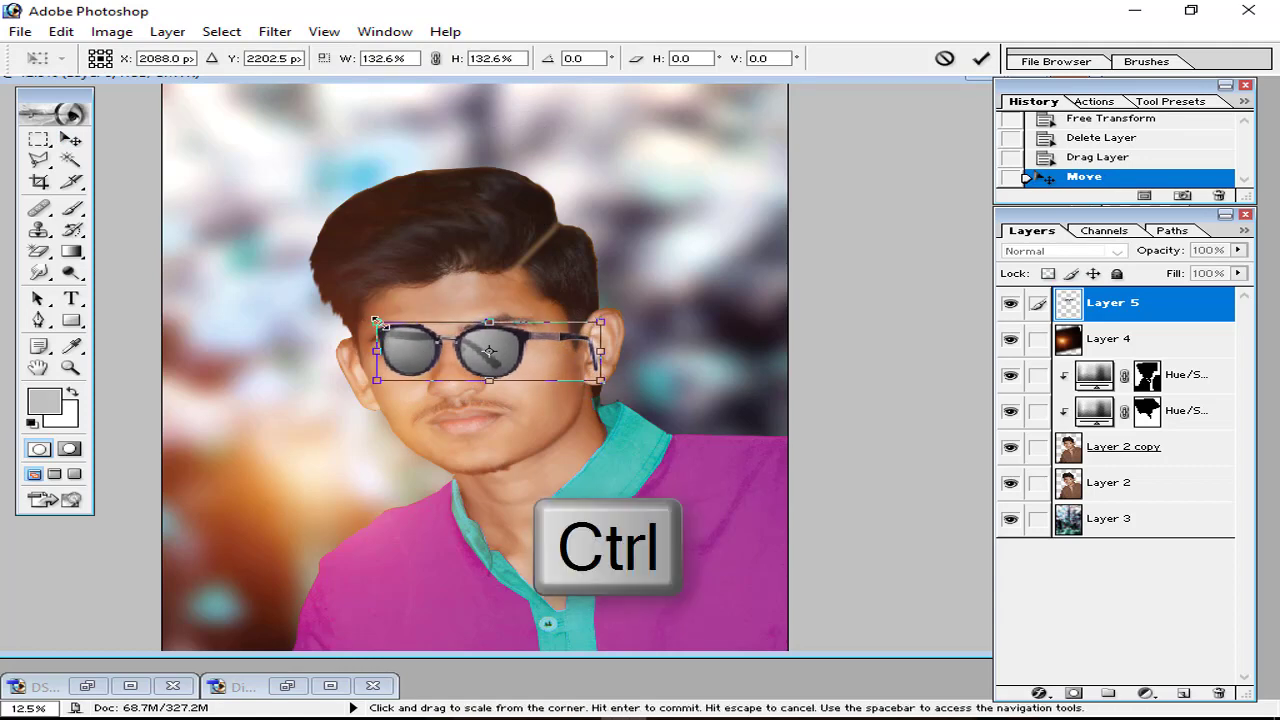
pyautogui.hotkey('ctrl', '+')
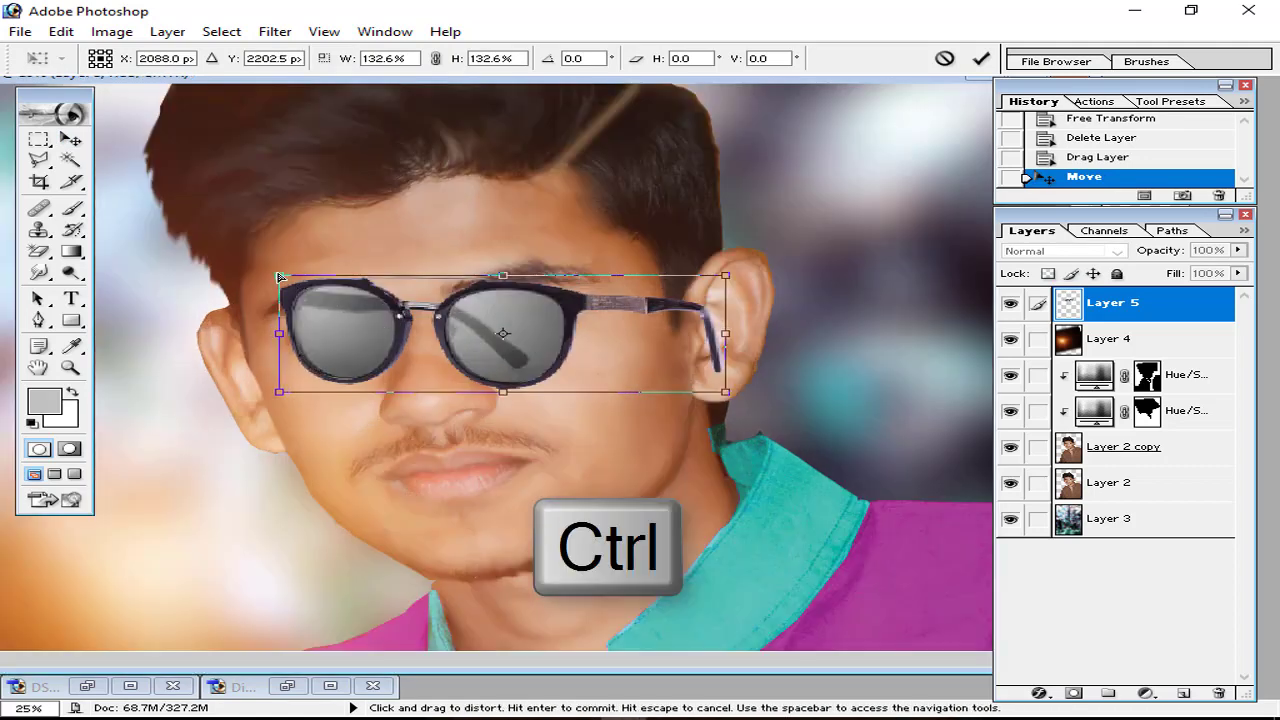
pyautogui.moveTo(280, 278); pyautogui.dragTo(270, 320)
pyautogui.moveTo(726, 280); pyautogui.dragTo(776, 239)
pyautogui.moveTo(726, 392); pyautogui.dragTo(860, 336)
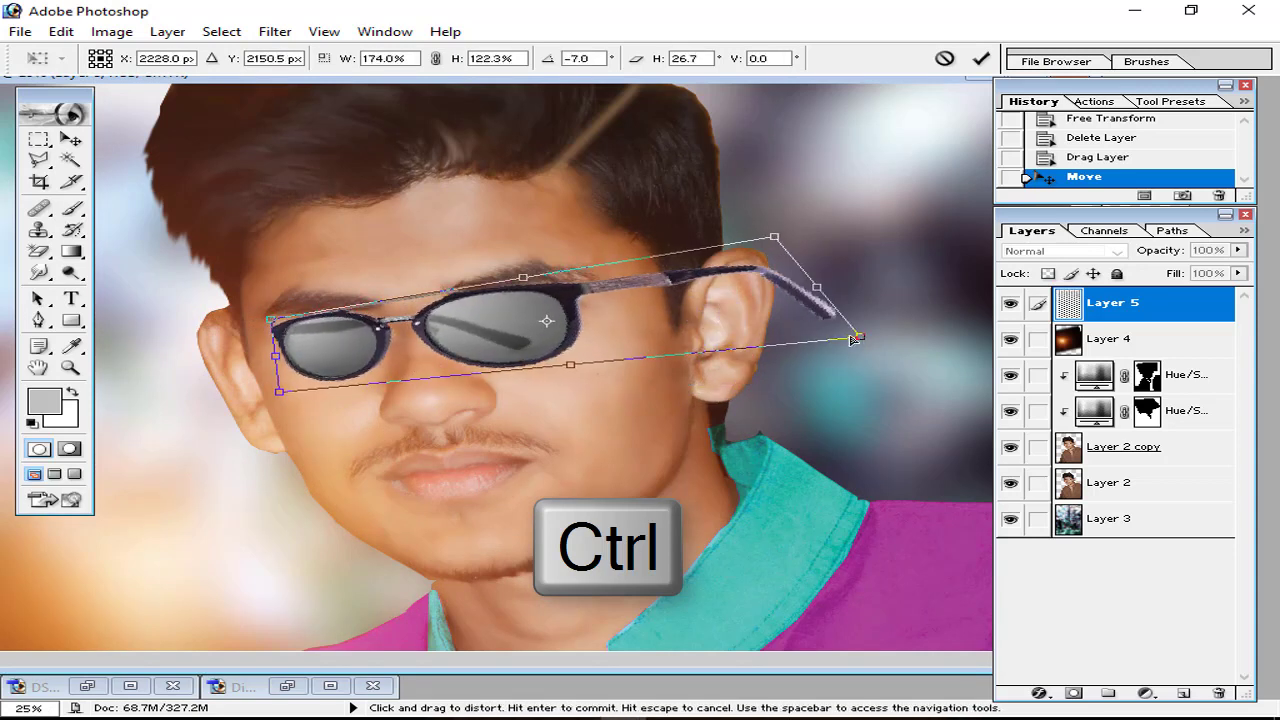
pyautogui.hotkey('ctrl', 'z')
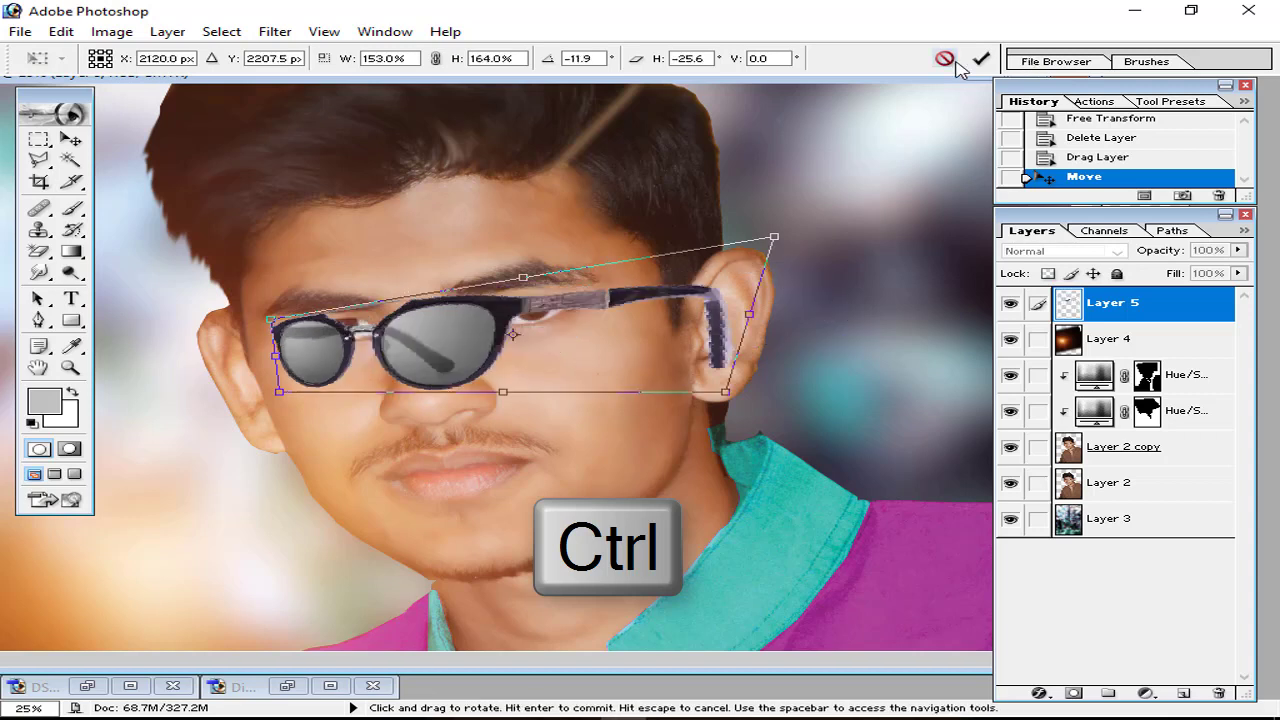
pyautogui.click(945, 58)
# Step: Distort the glasses so the left side slants down and the arm reaches the ear
pyautogui.hotkey('ctrl', 't')
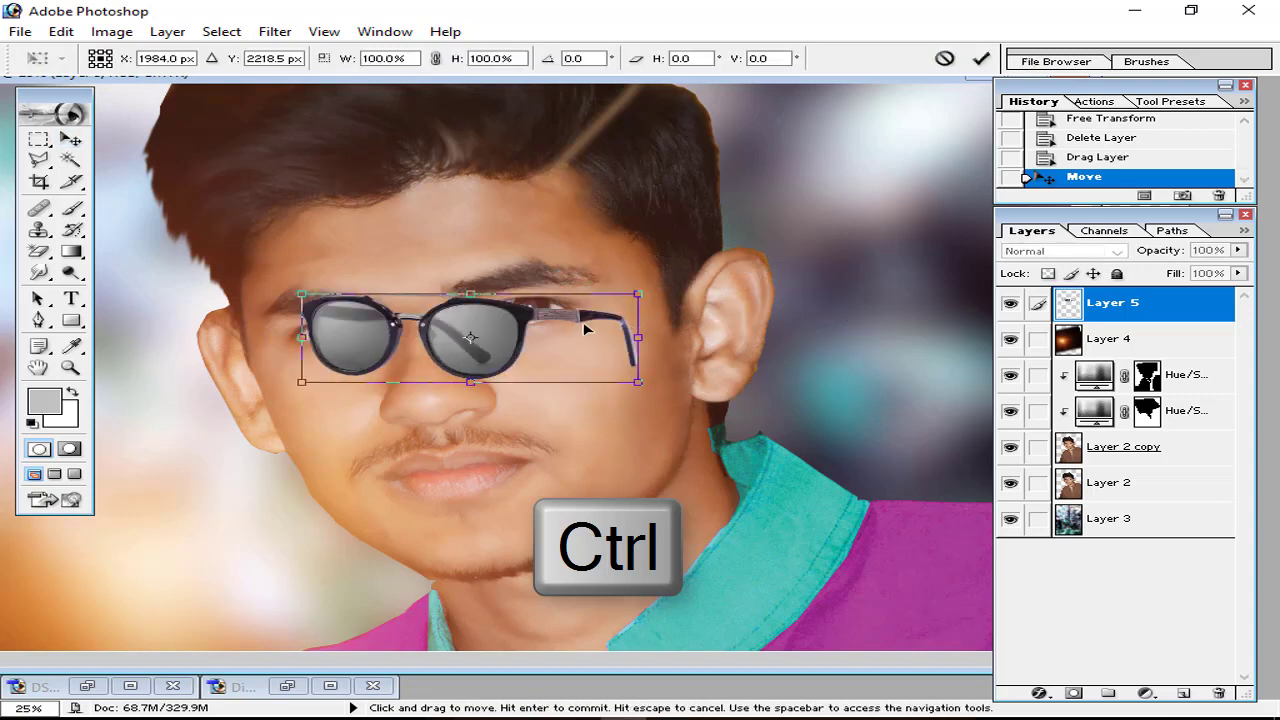
pyautogui.moveTo(586, 329)
pyautogui.mouseDown()
pyautogui.moveTo(600, 318)
pyautogui.moveTo(587, 323)
pyautogui.mouseUp()
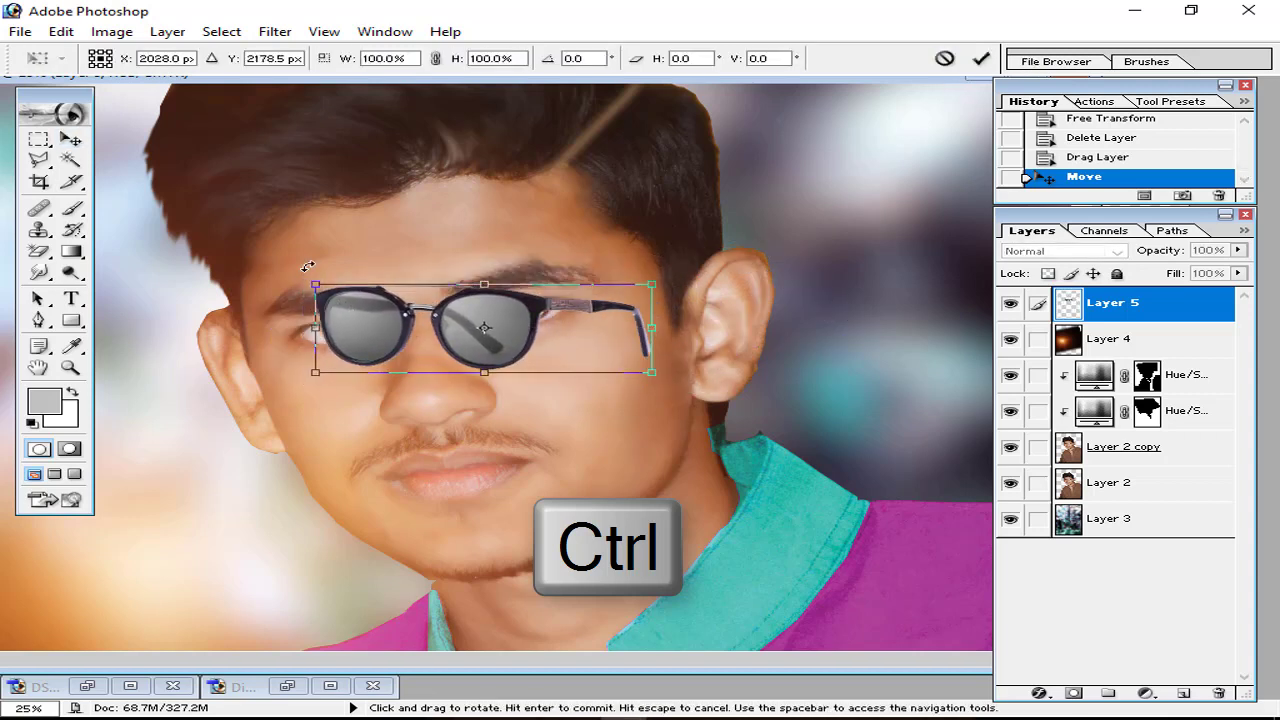
pyautogui.rightClick(403, 312)
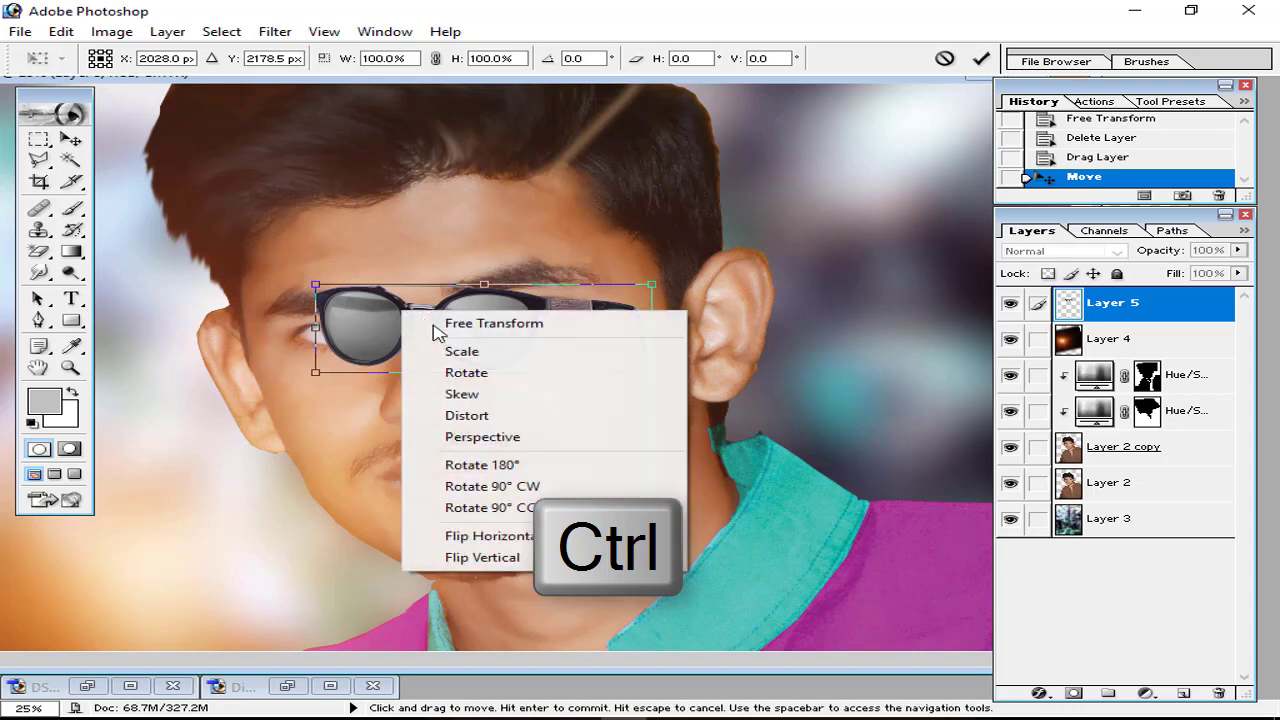
pyautogui.click(465, 415)
pyautogui.moveTo(316, 328); pyautogui.dragTo(279, 420)
pyautogui.moveTo(381, 400); pyautogui.dragTo(387, 362)
pyautogui.moveTo(660, 288); pyautogui.dragTo(748, 272)
pyautogui.press('Return')
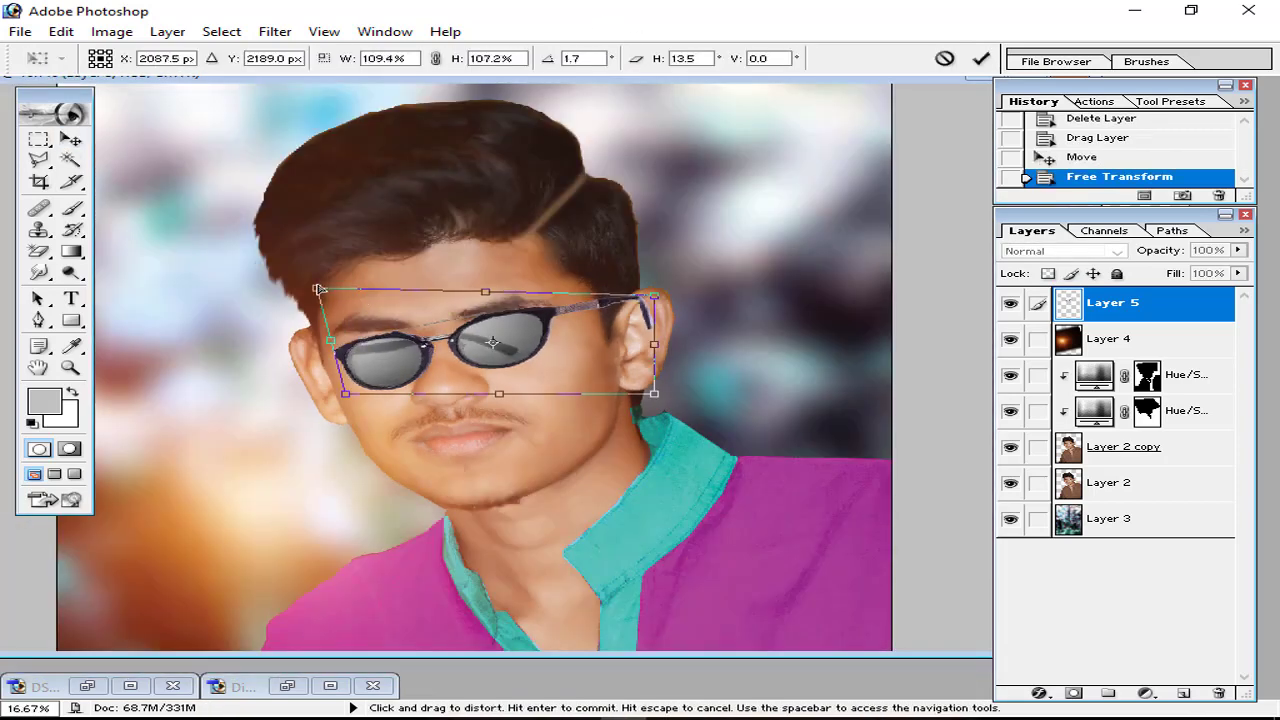
# Step: Fine-tune the glasses' corner positions with further distort passes and commit the final fit
pyautogui.moveTo(345, 394); pyautogui.dragTo(334, 390)
pyautogui.moveTo(654, 394); pyautogui.dragTo(668, 388)
pyautogui.press('Return')
pyautogui.hotkey('ctrl', '+')
pyautogui.hotkey('ctrl', '+')
pyautogui.hotkey('ctrl', 't')
pyautogui.moveTo(855, 217); pyautogui.dragTo(826, 234)
pyautogui.press('Return')
pyautogui.hotkey('ctrl', 't')
pyautogui.rightClick(591, 294)
pyautogui.click(648, 422)
pyautogui.press('Escape')
pyautogui.hotkey('ctrl', 't')
pyautogui.press('Return')
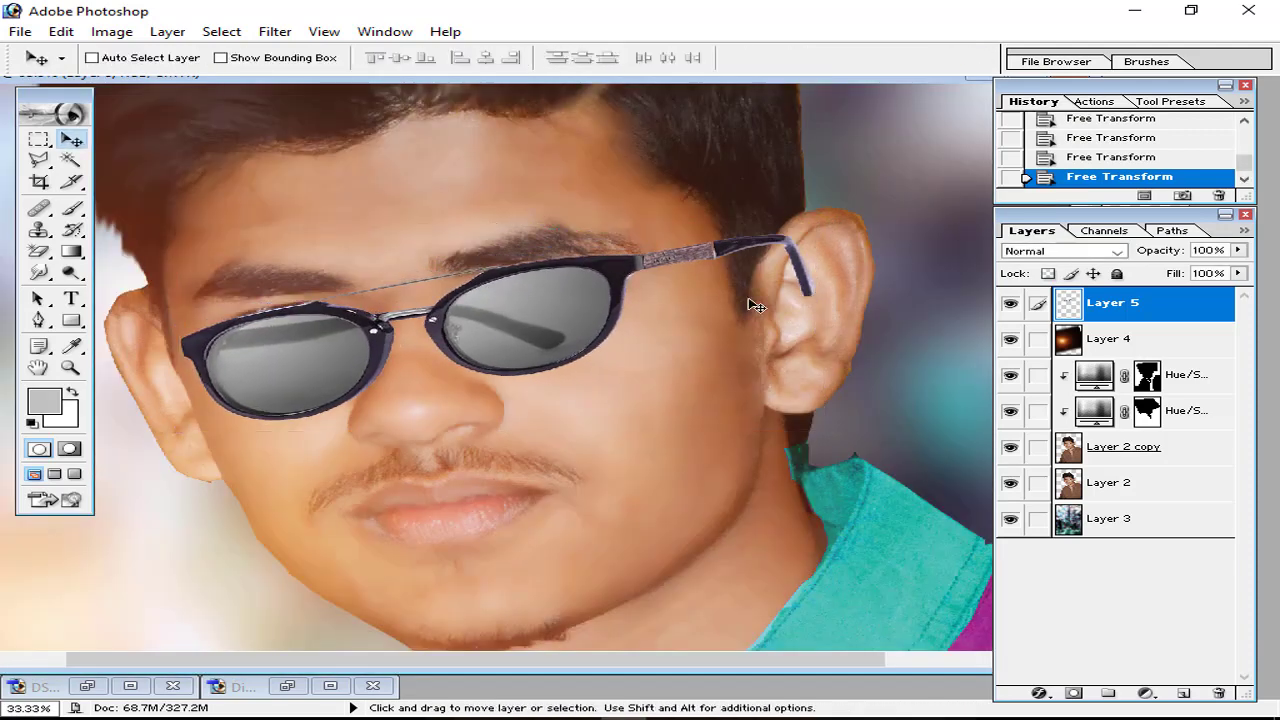
pyautogui.press('e')
pyautogui.click(829, 257)
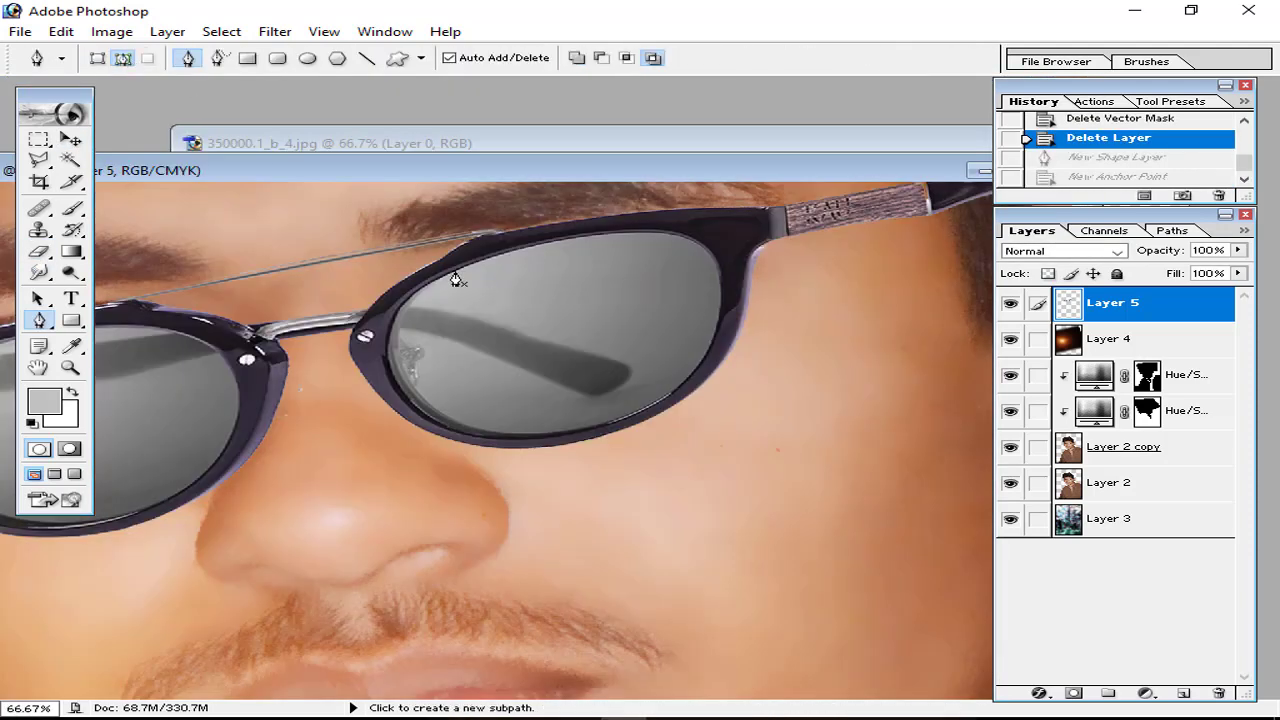
# Step: Set the Pen tool to Add mode and revert a first outline attempt through History
pyautogui.click(455, 272)
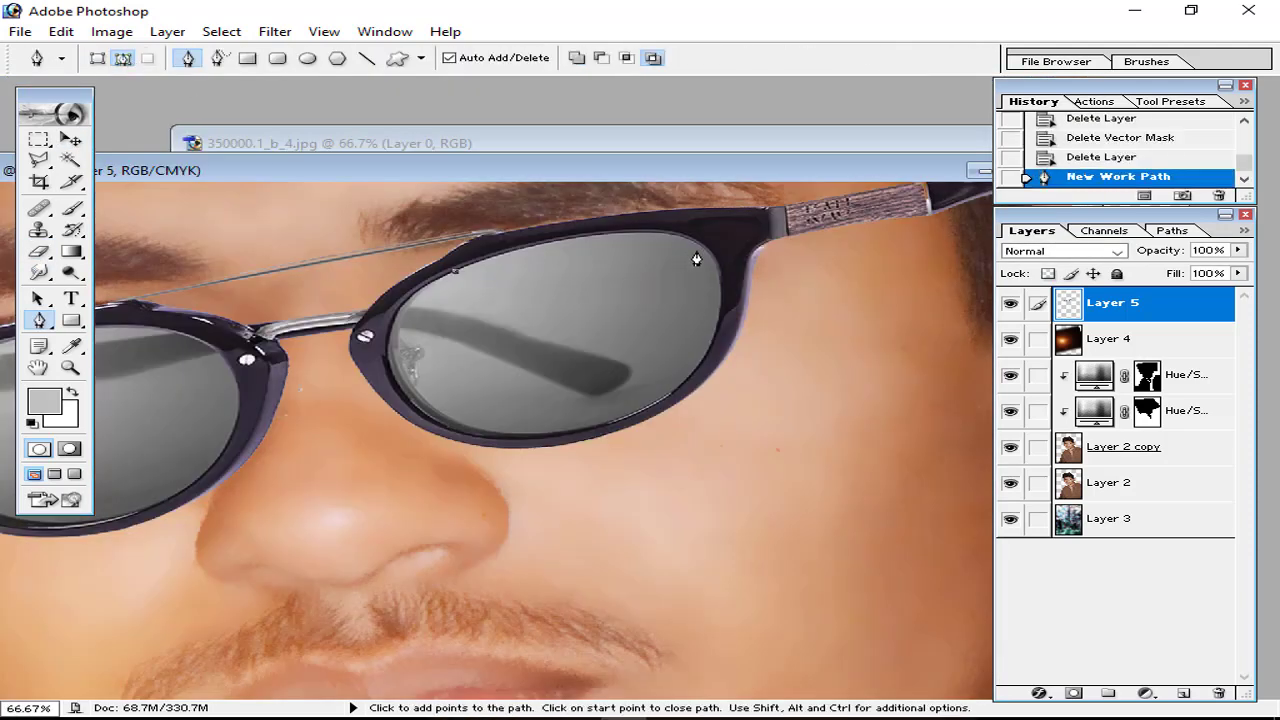
pyautogui.click(577, 57)
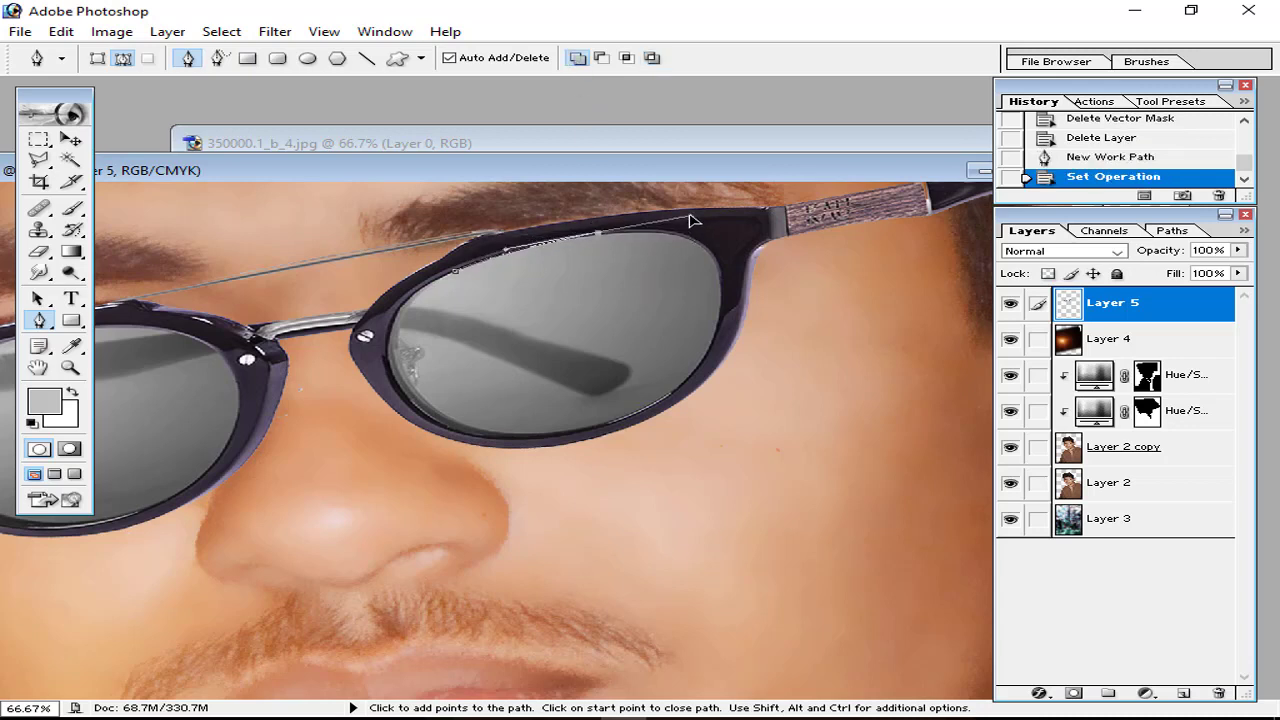
pyautogui.moveTo(690, 220); pyautogui.dragTo(728, 288)
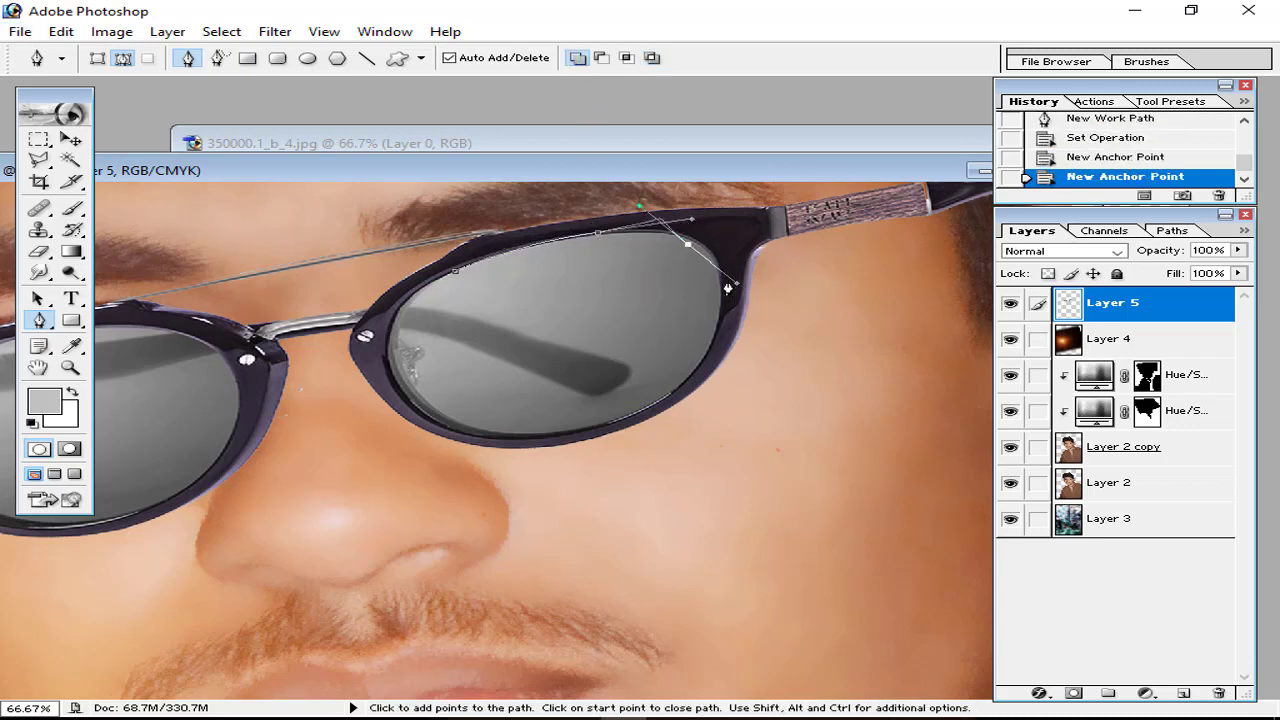
pyautogui.click(1098, 139)
pyautogui.click(1104, 120)
pyautogui.scroll(2, 1105, 130)
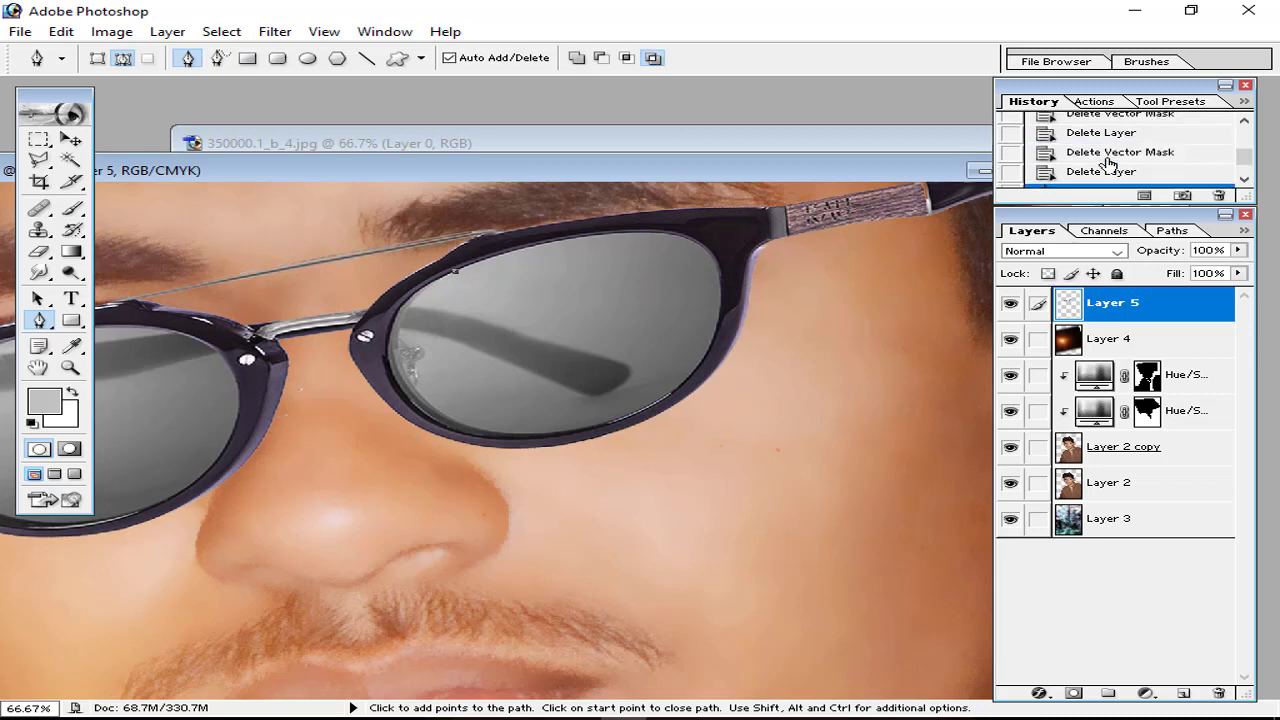
pyautogui.click(1108, 172)
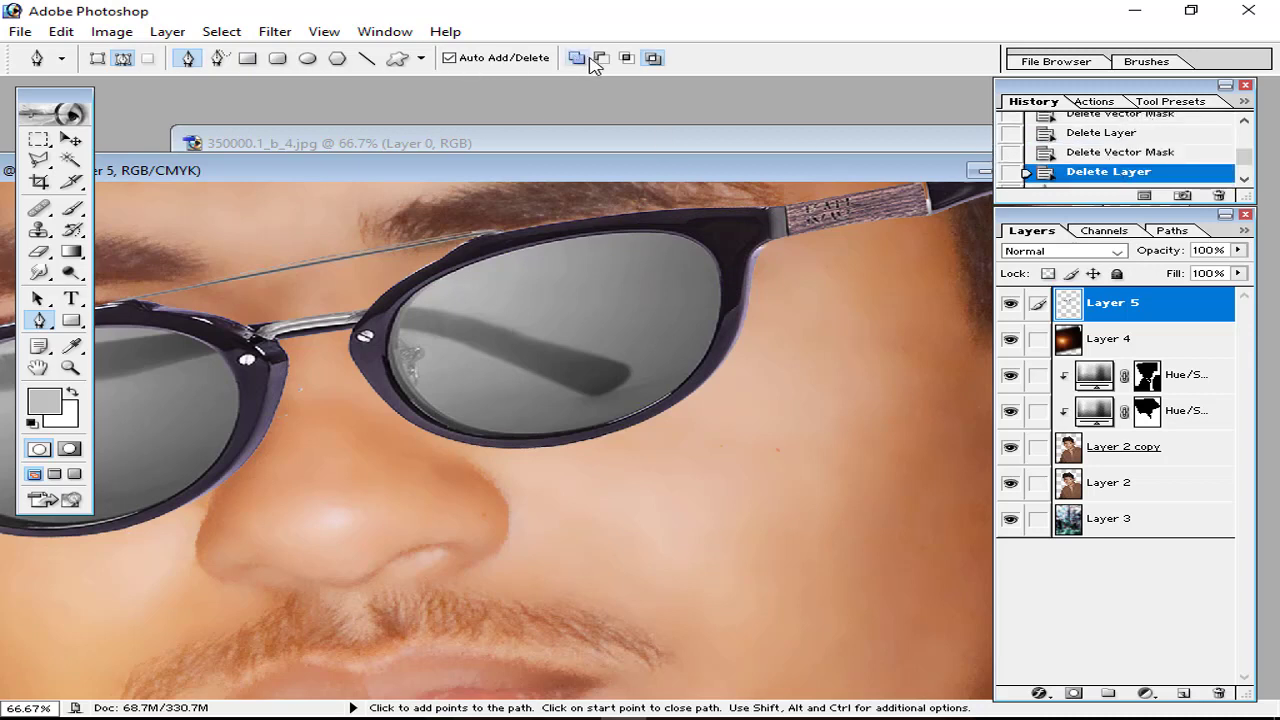
# Step: Trace a closed curved path around the first lens's inner rim
pyautogui.click(440, 277)
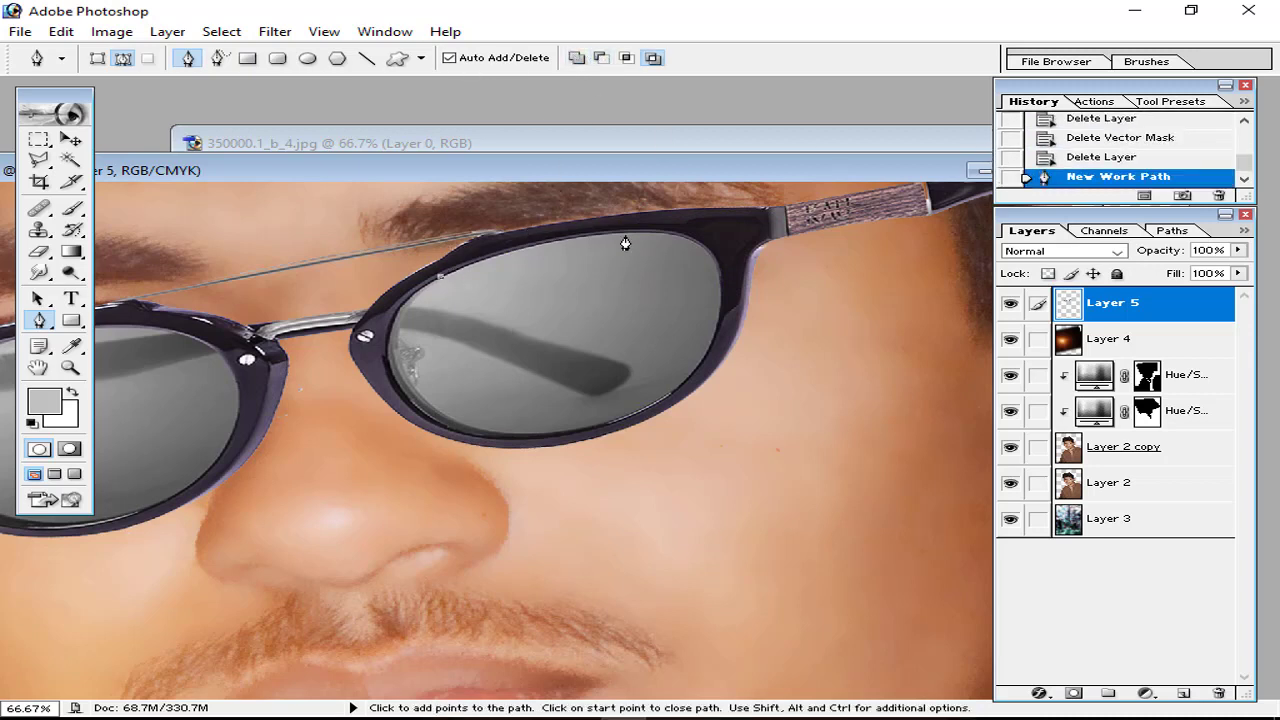
pyautogui.click(695, 238)
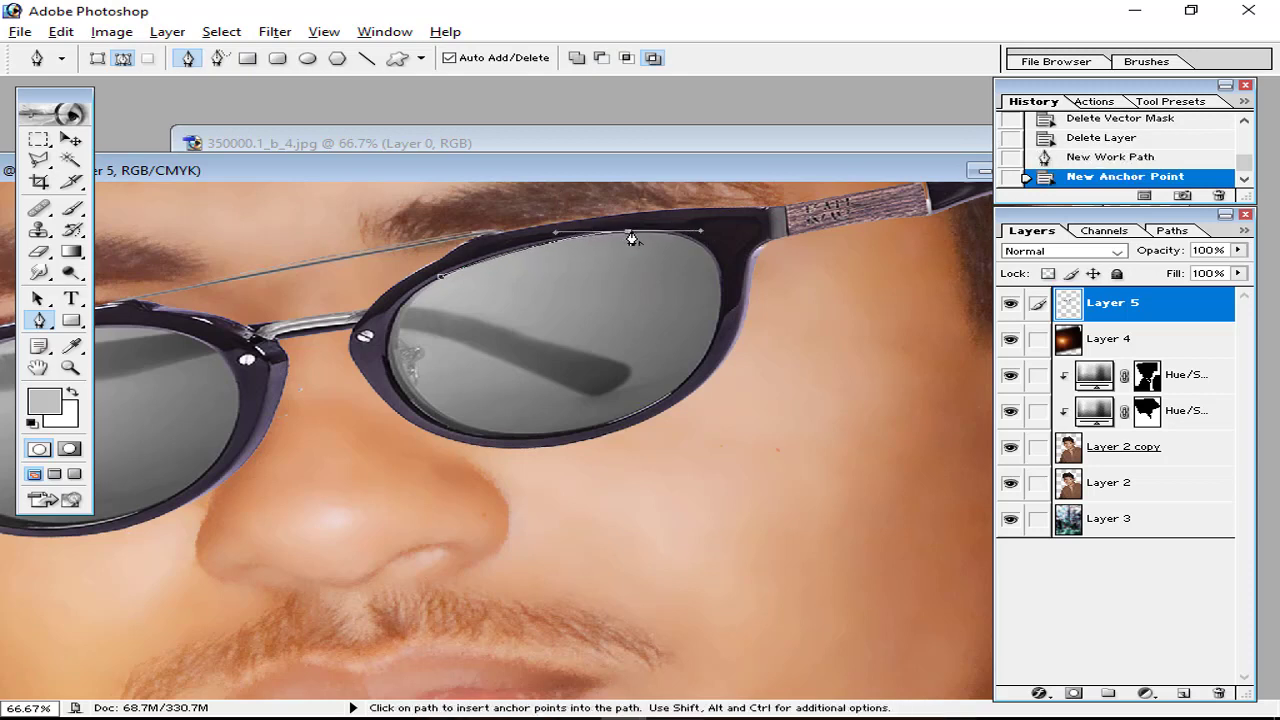
pyautogui.click(628, 235)
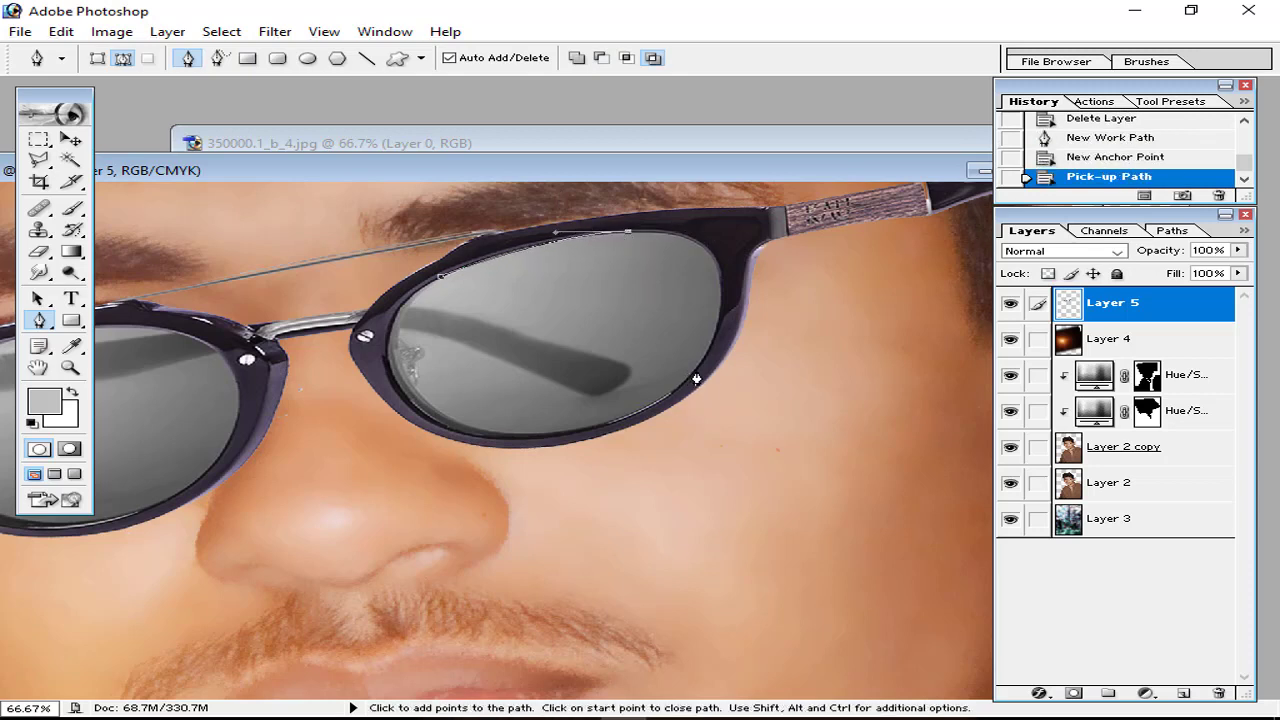
pyautogui.moveTo(696, 372); pyautogui.dragTo(615, 531)
pyautogui.click(696, 371)
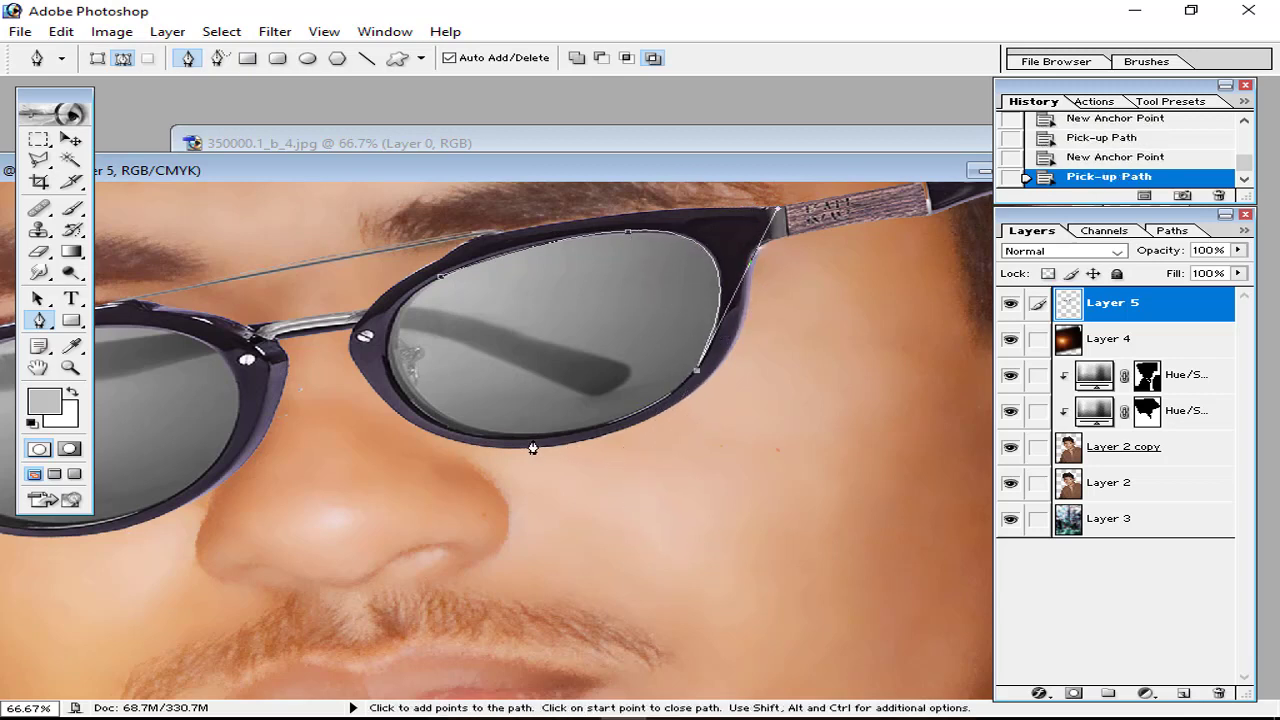
pyautogui.moveTo(485, 437); pyautogui.dragTo(323, 426)
pyautogui.click(486, 436)
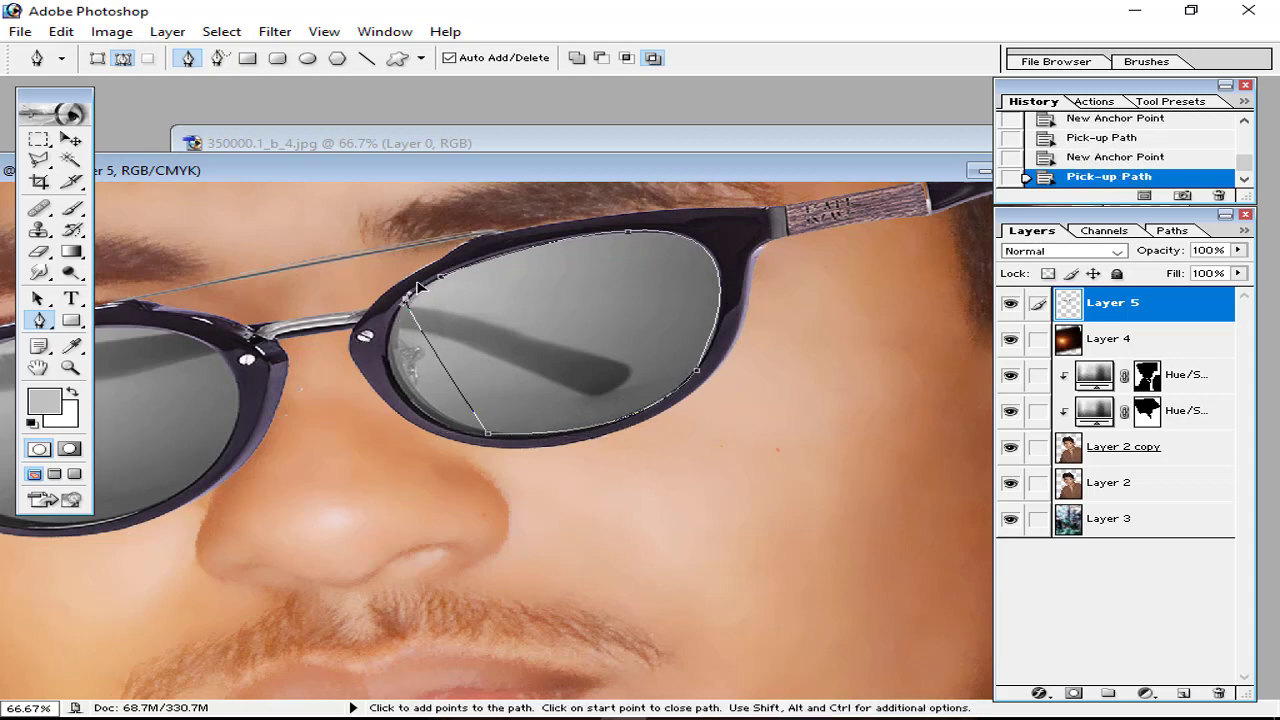
pyautogui.moveTo(478, 238); pyautogui.dragTo(477, 185)
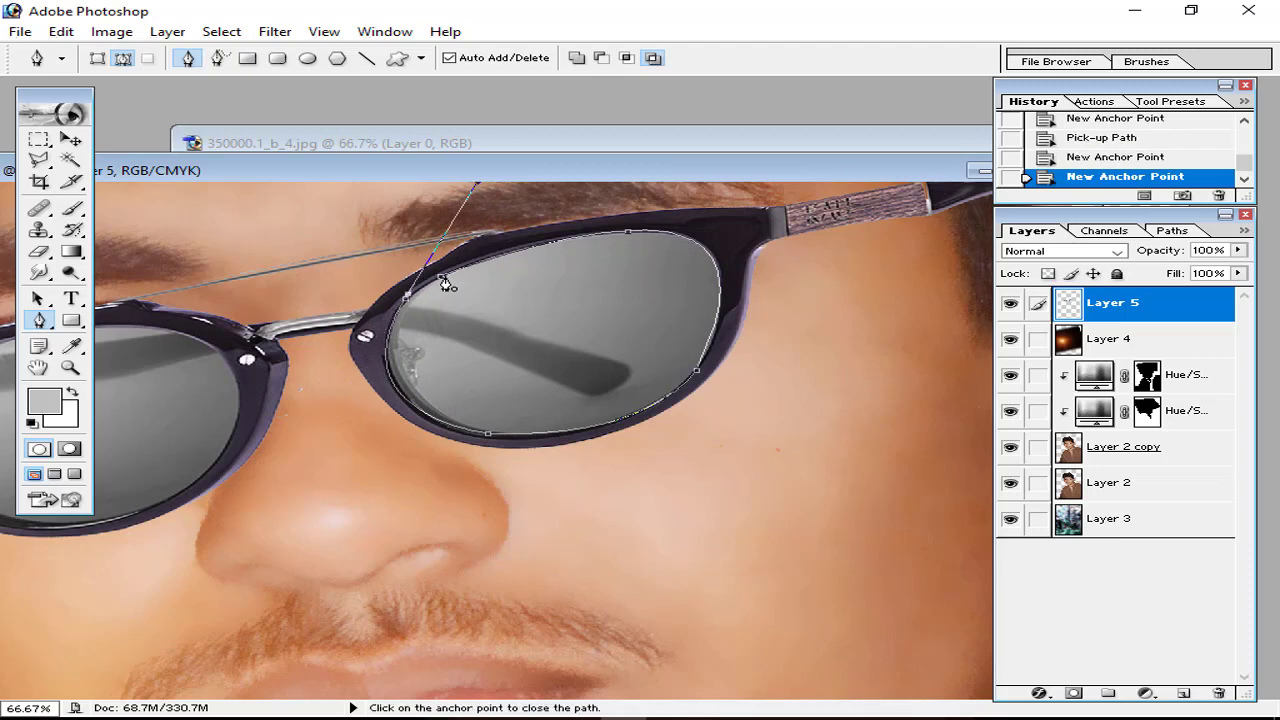
pyautogui.click(443, 277)
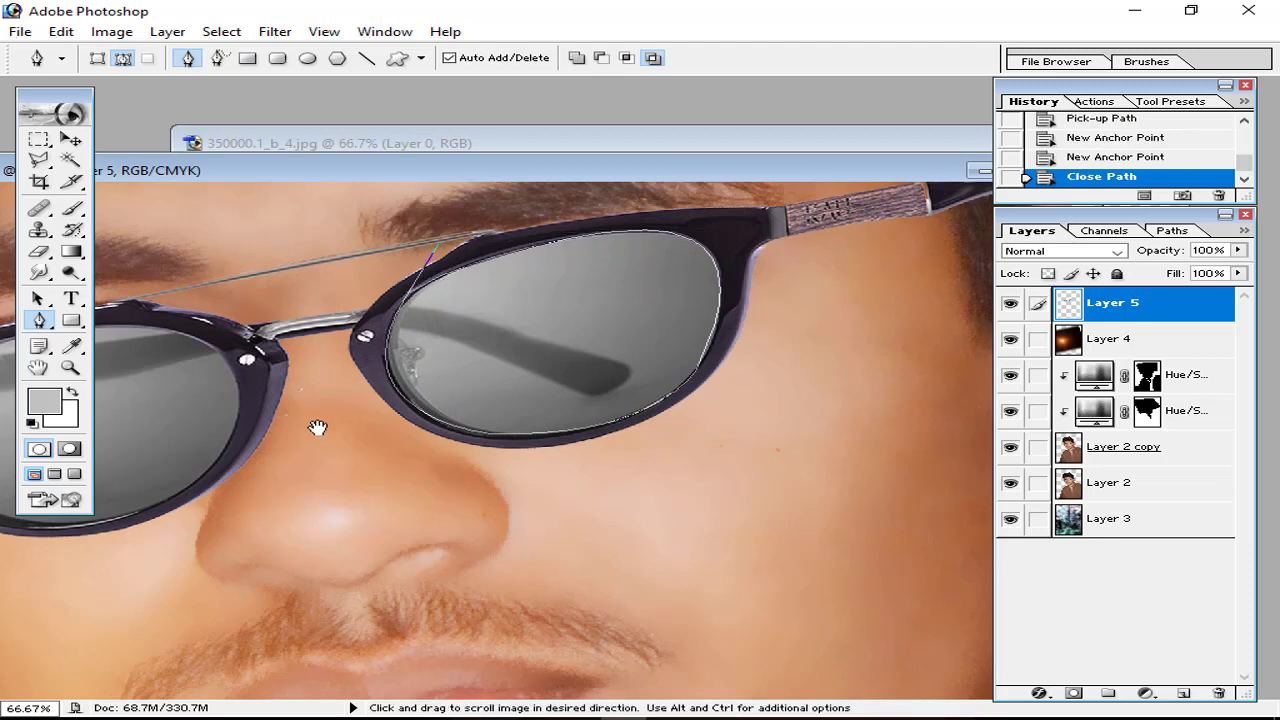
# Step: Trace a closed curved path around the second lens's rim and zoom out to the face
pyautogui.moveTo(314, 429); pyautogui.dragTo(663, 394)
pyautogui.click(467, 294)
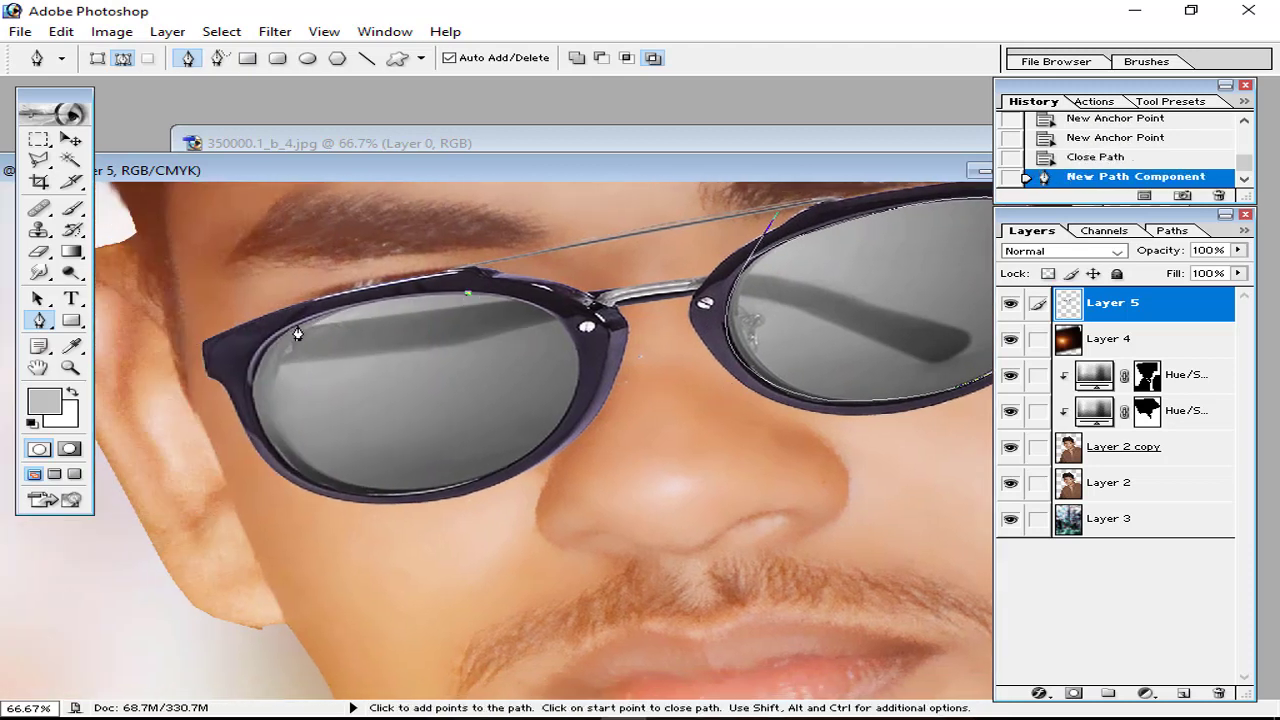
pyautogui.click(298, 324)
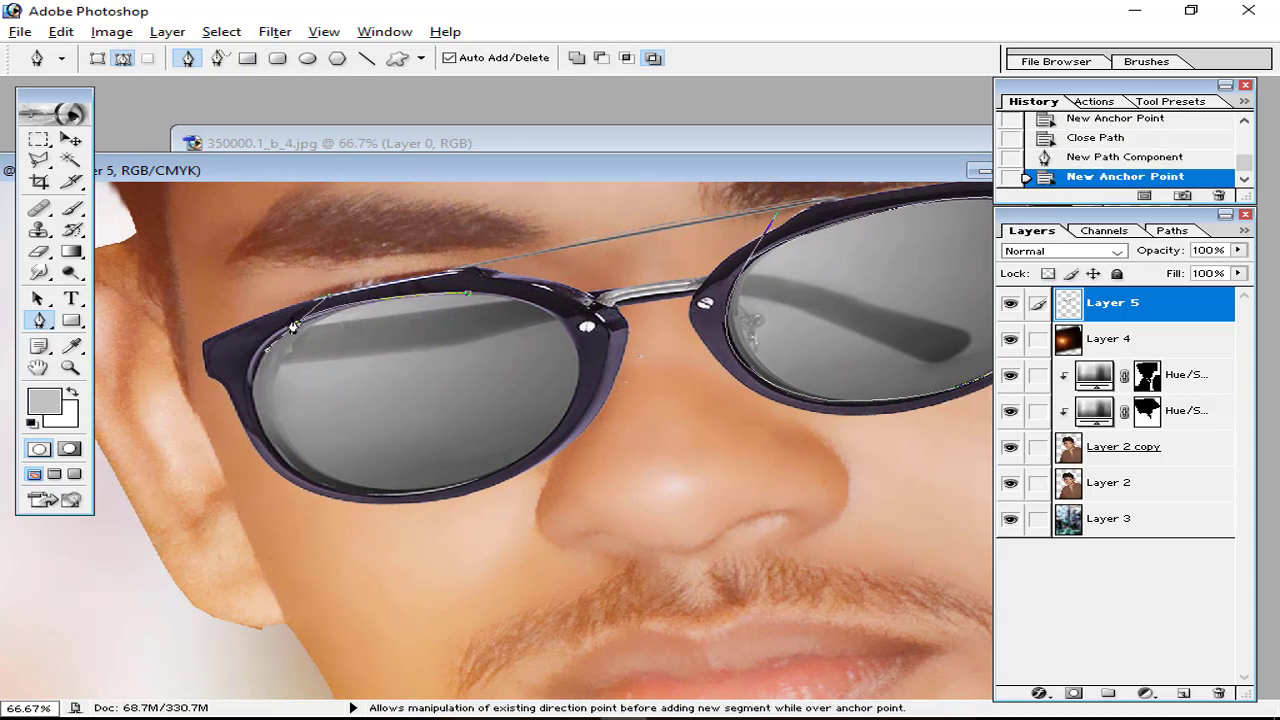
pyautogui.click(298, 324)
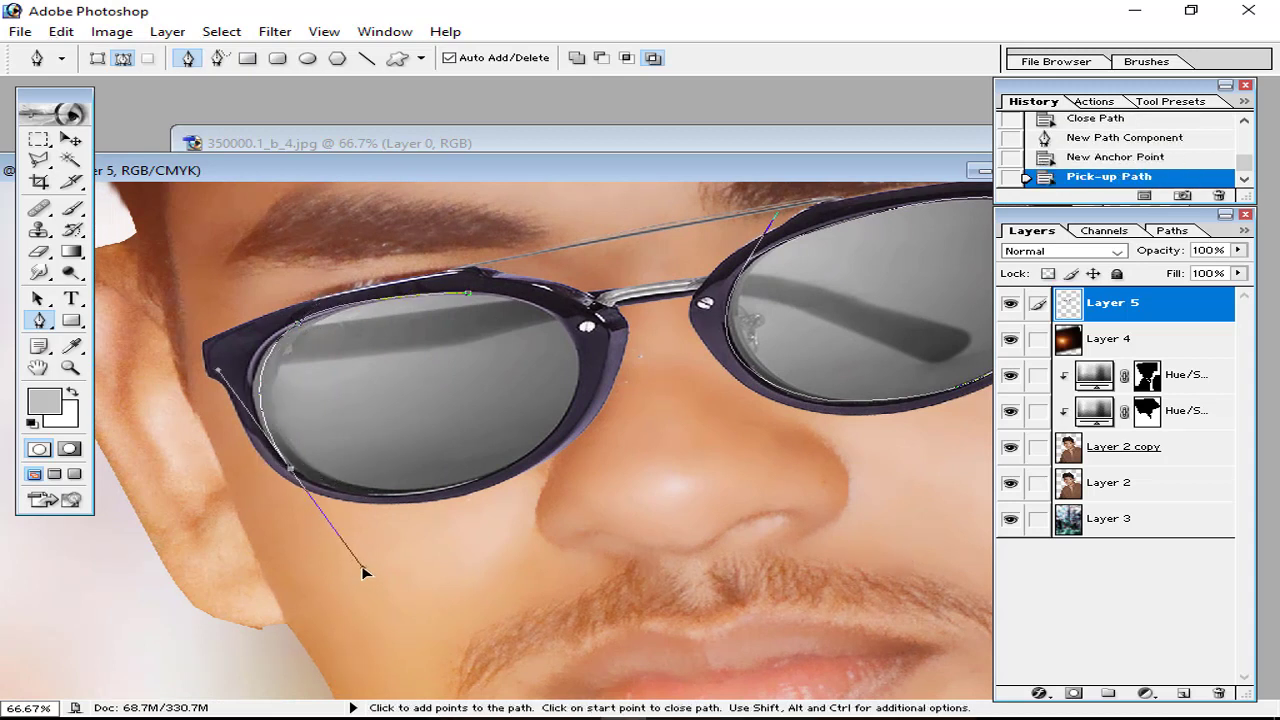
pyautogui.moveTo(365, 573); pyautogui.dragTo(376, 573)
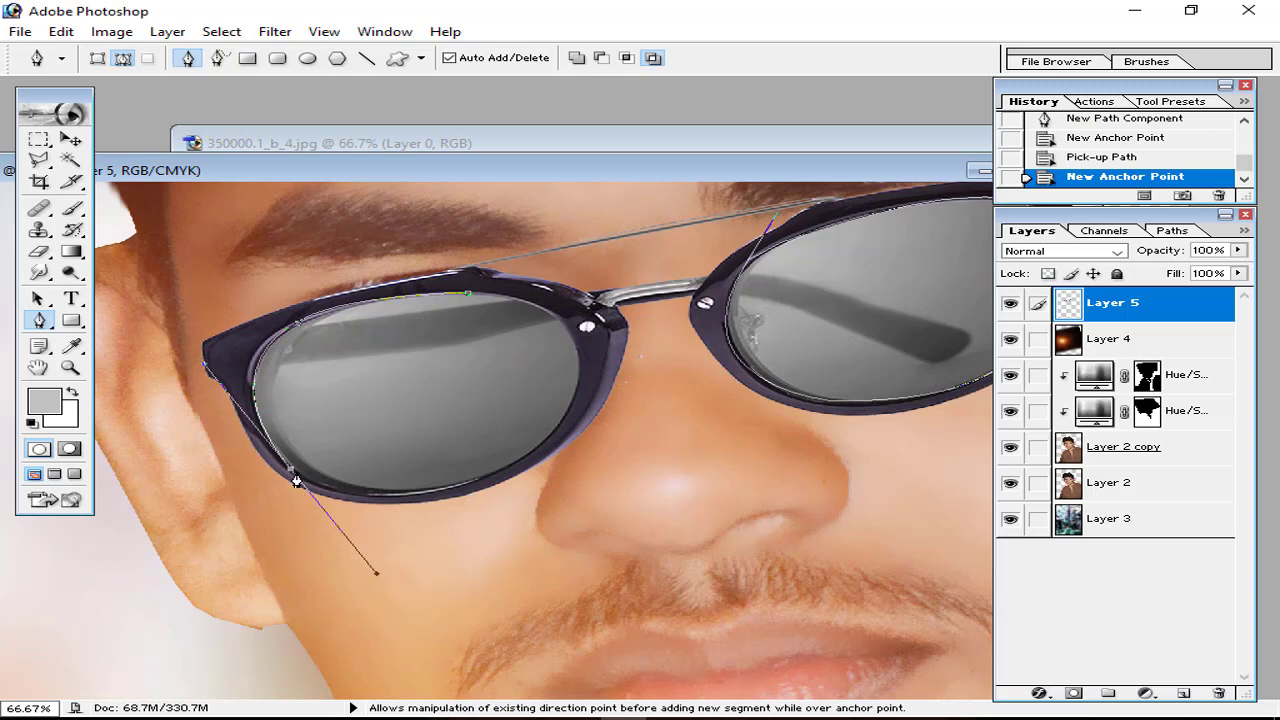
pyautogui.click(297, 481)
pyautogui.moveTo(580, 341); pyautogui.dragTo(634, 186)
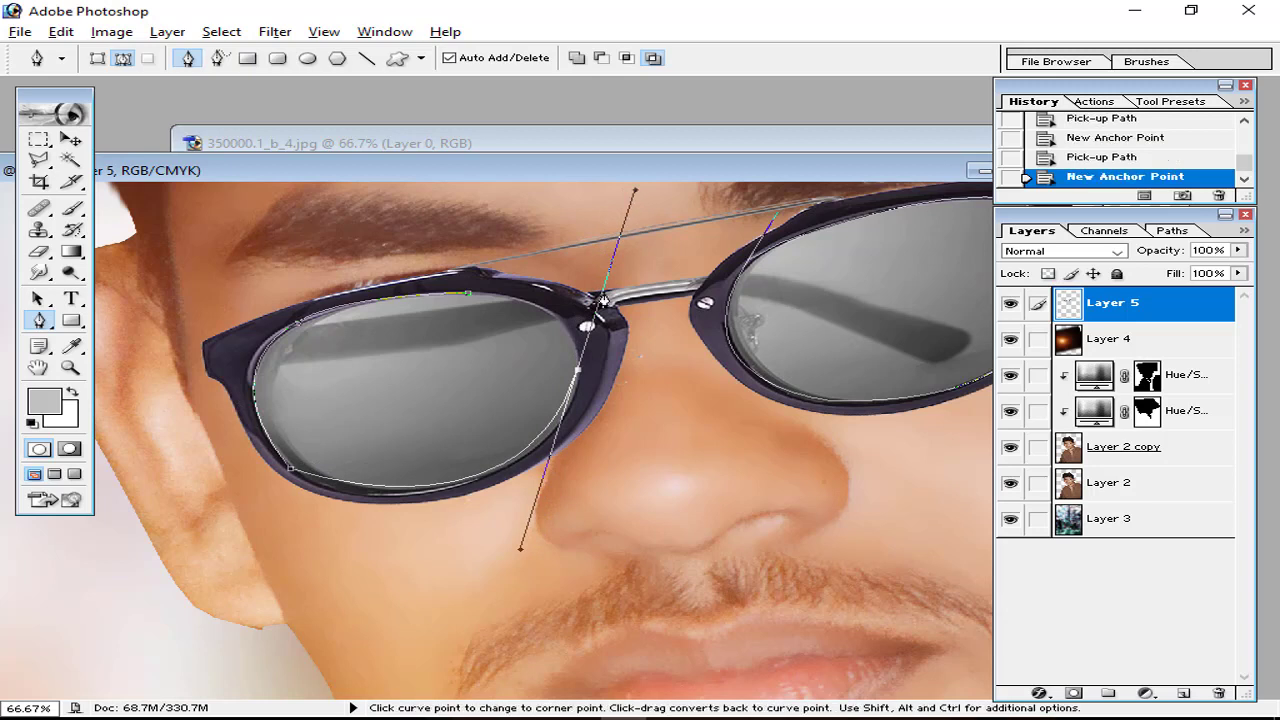
pyautogui.click(578, 375)
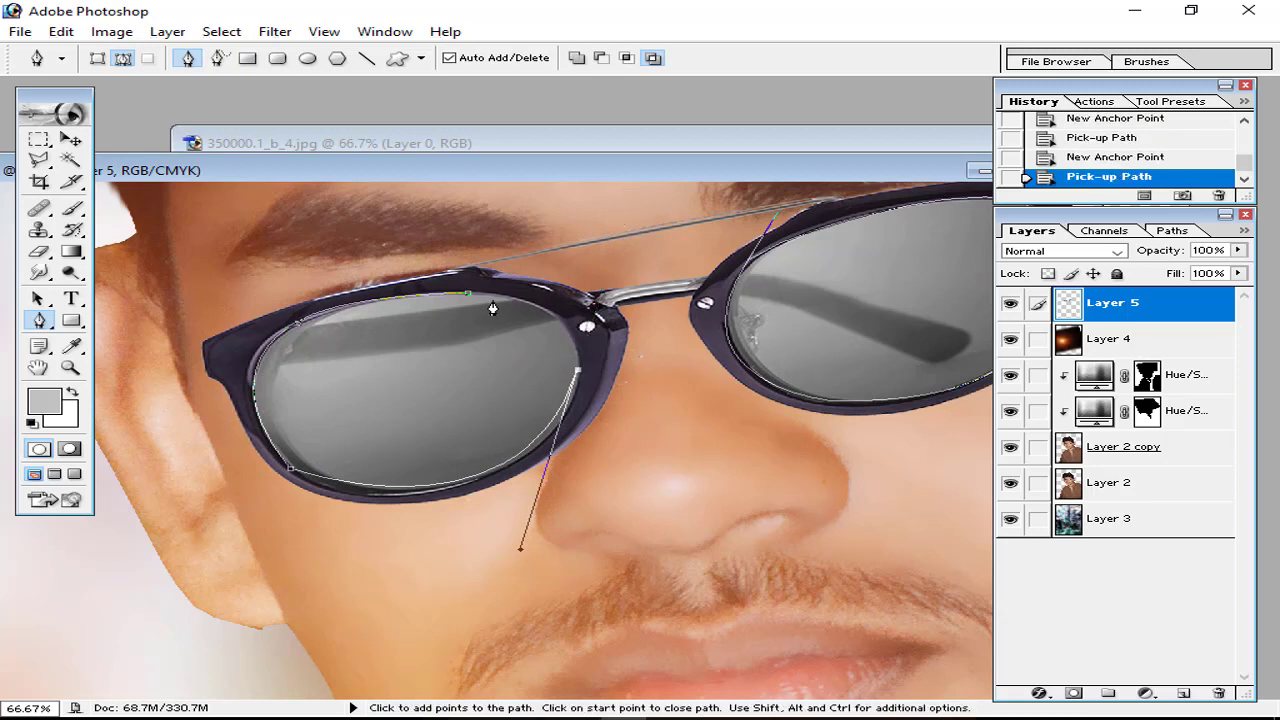
pyautogui.click(443, 294)
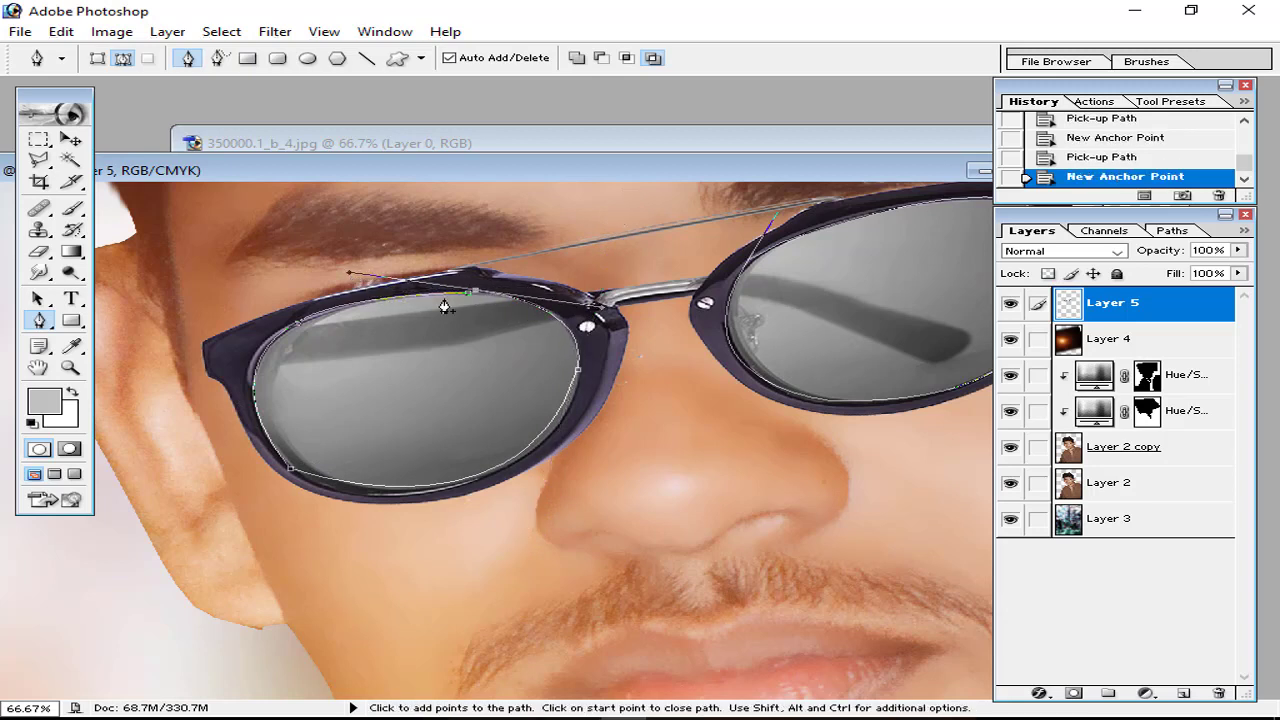
pyautogui.click(471, 300)
pyautogui.hotkey('ctrl', '-')
pyautogui.hotkey('ctrl', '-')
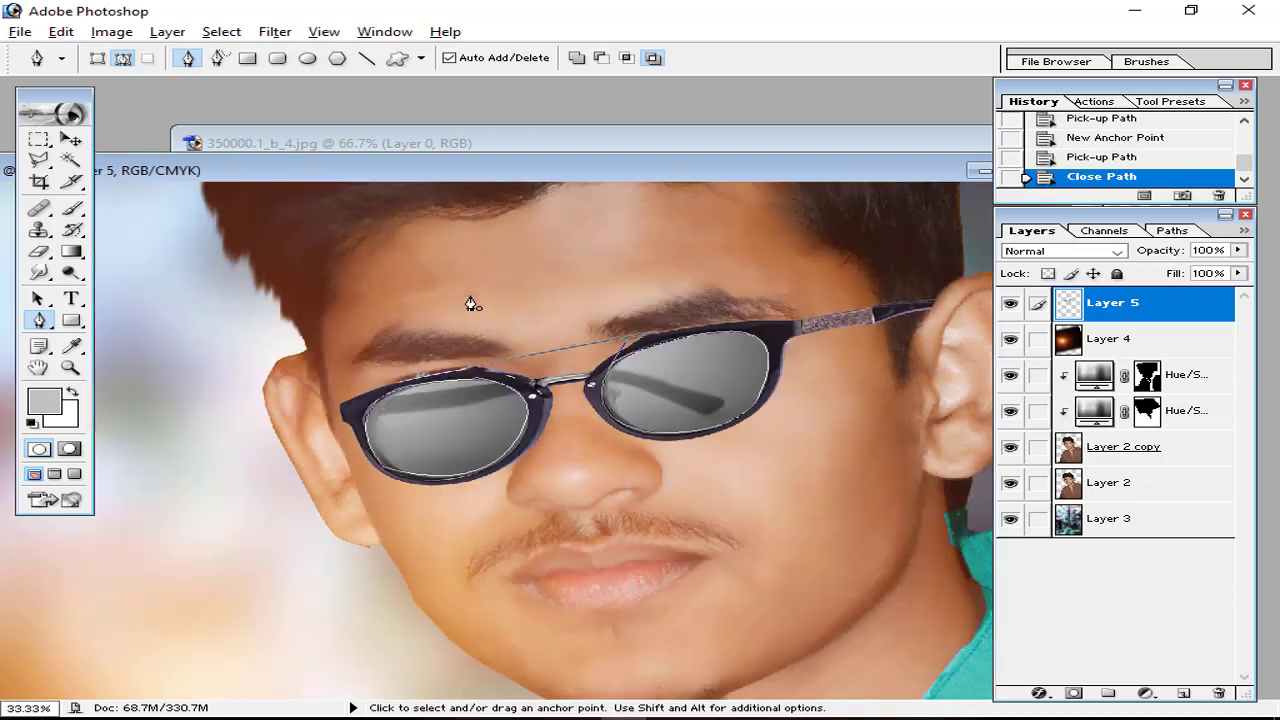
pyautogui.rightClick(522, 377)
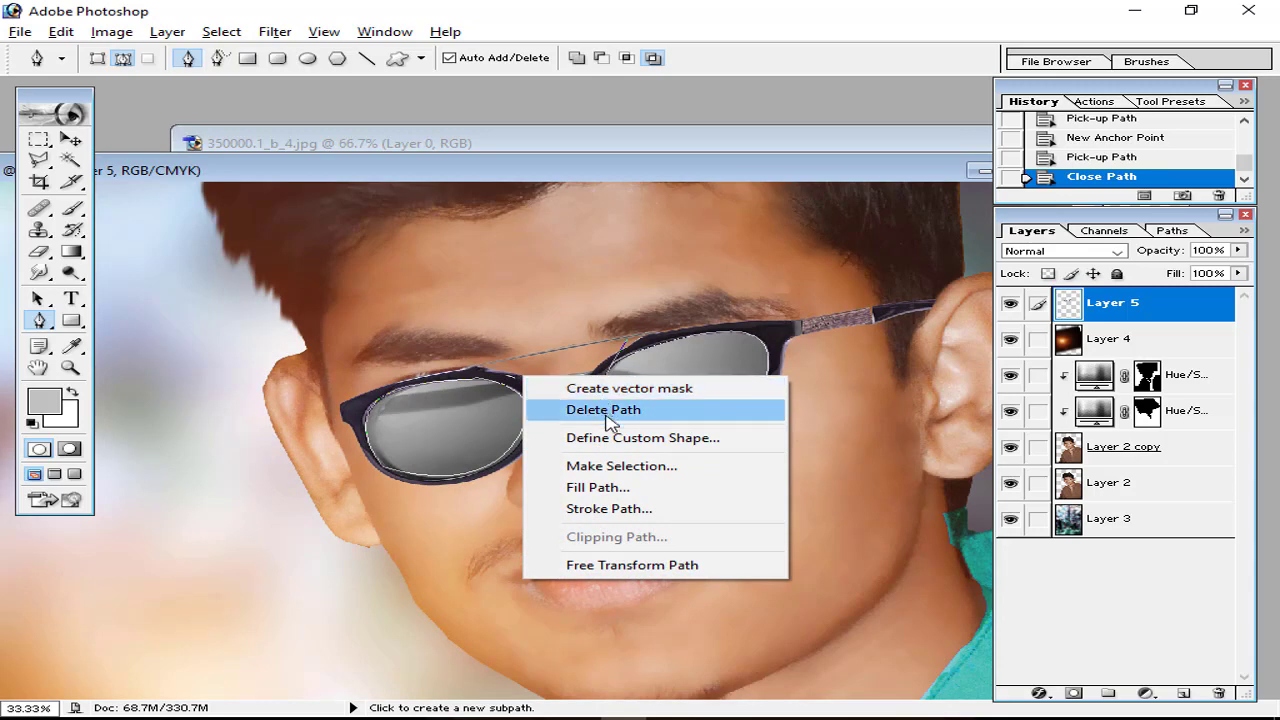
# Step: Convert the lens paths into a selection with Make Selection
pyautogui.click(620, 465)
pyautogui.click(783, 289)
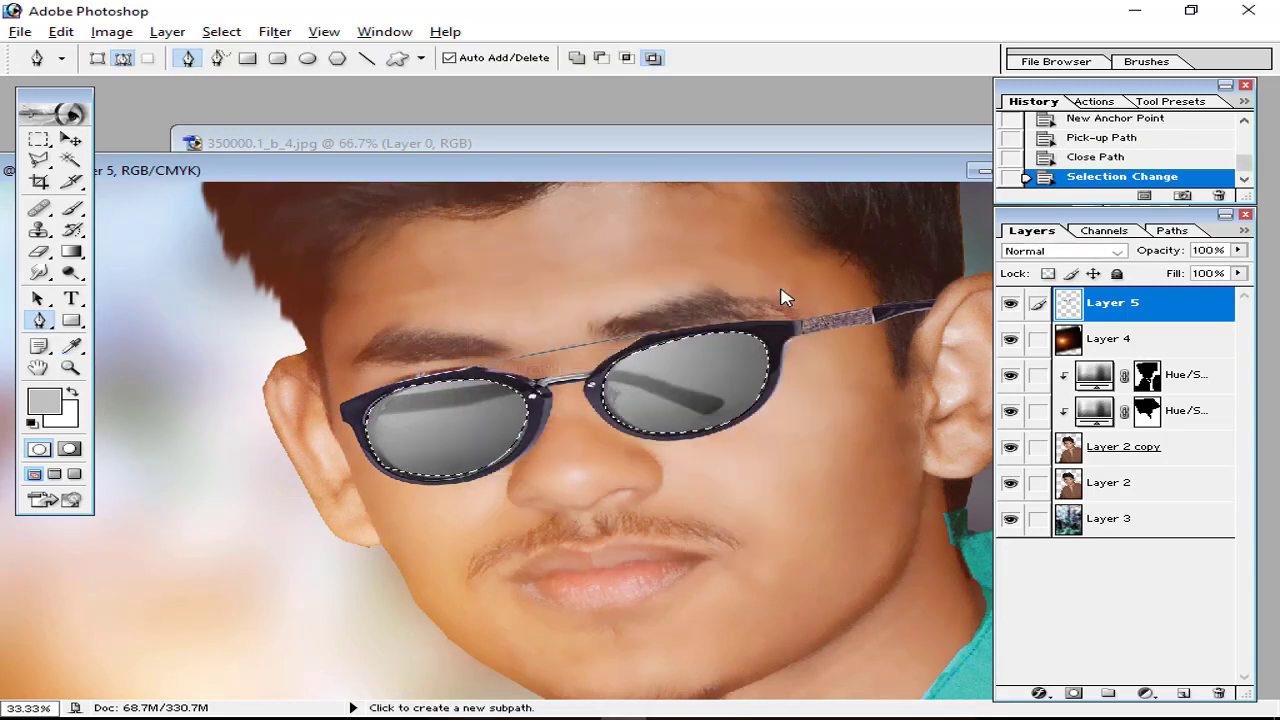
pyautogui.hotkey('ctrl', '+')
pyautogui.hotkey('ctrl', '+')
pyautogui.hotkey('ctrl', '+')
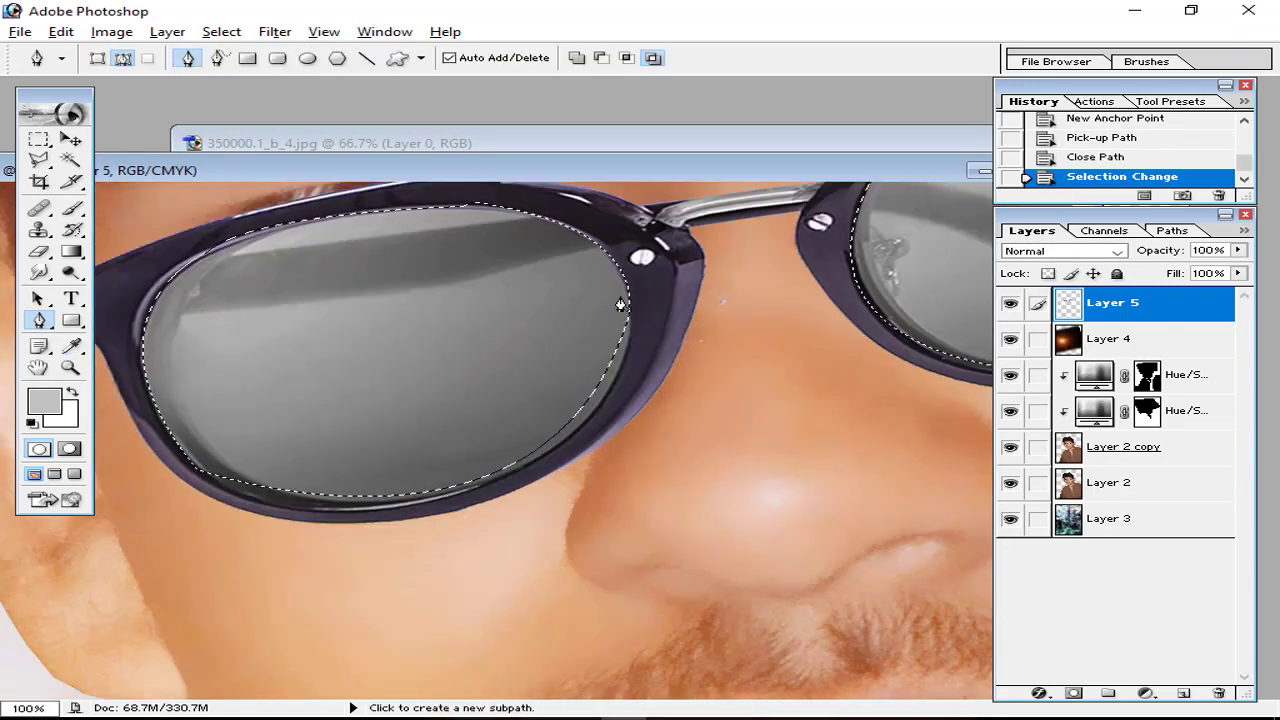
# Step: Refine the lens selection with the Polygonal Lasso, adding a missed patch and trimming excess
pyautogui.press('l')
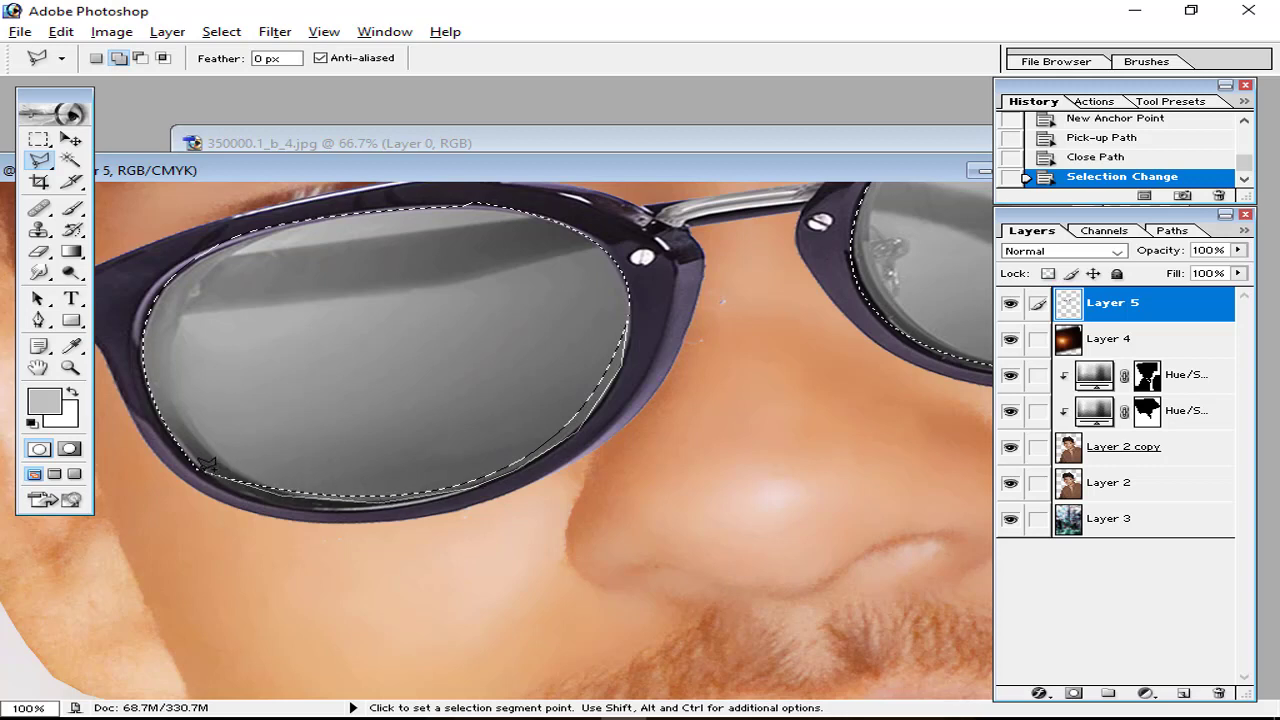
pyautogui.keyDown('ctrl'); pyautogui.click(260, 360); pyautogui.keyUp('ctrl')
pyautogui.hotkey('ctrl', '-')
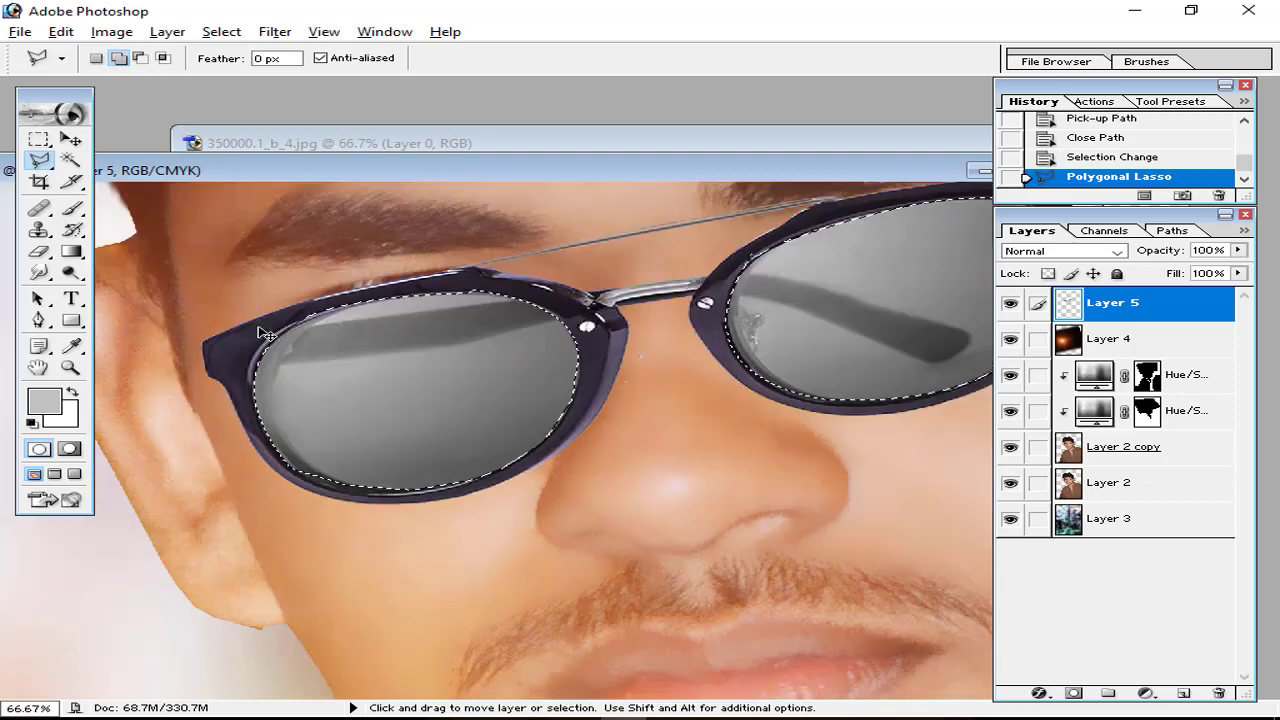
pyautogui.hotkey('ctrl', '+')
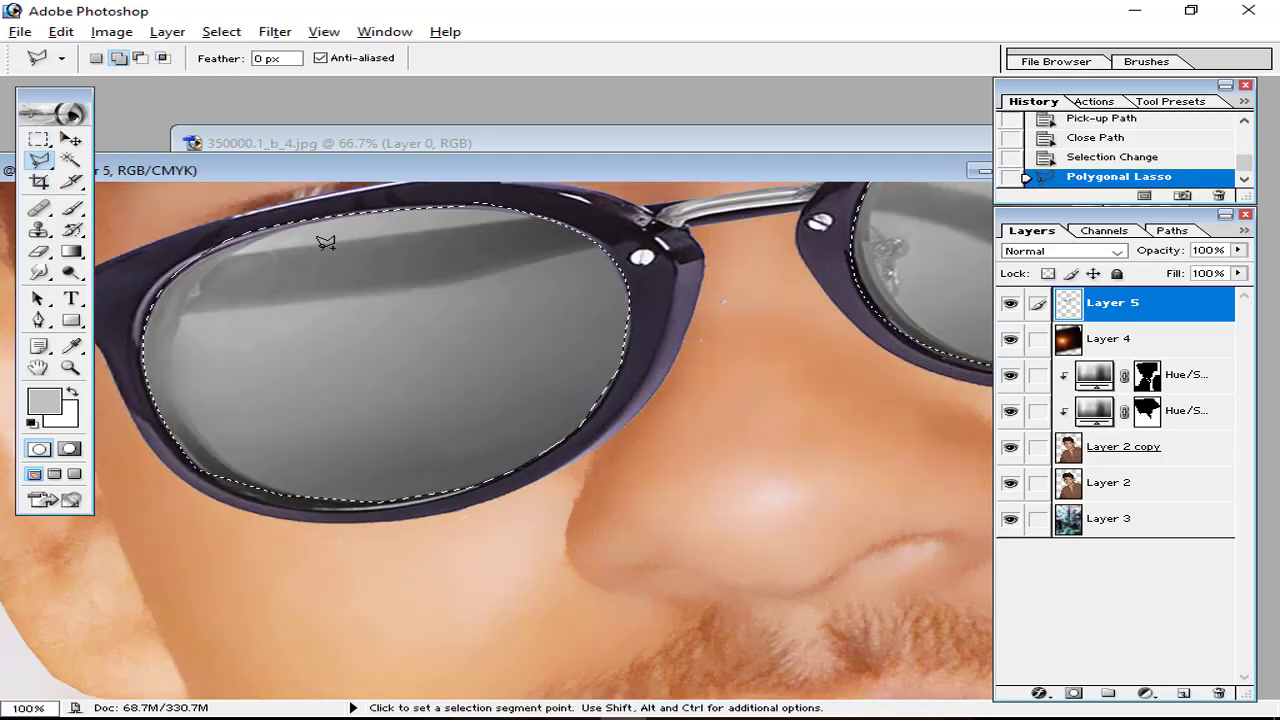
pyautogui.press('alt')
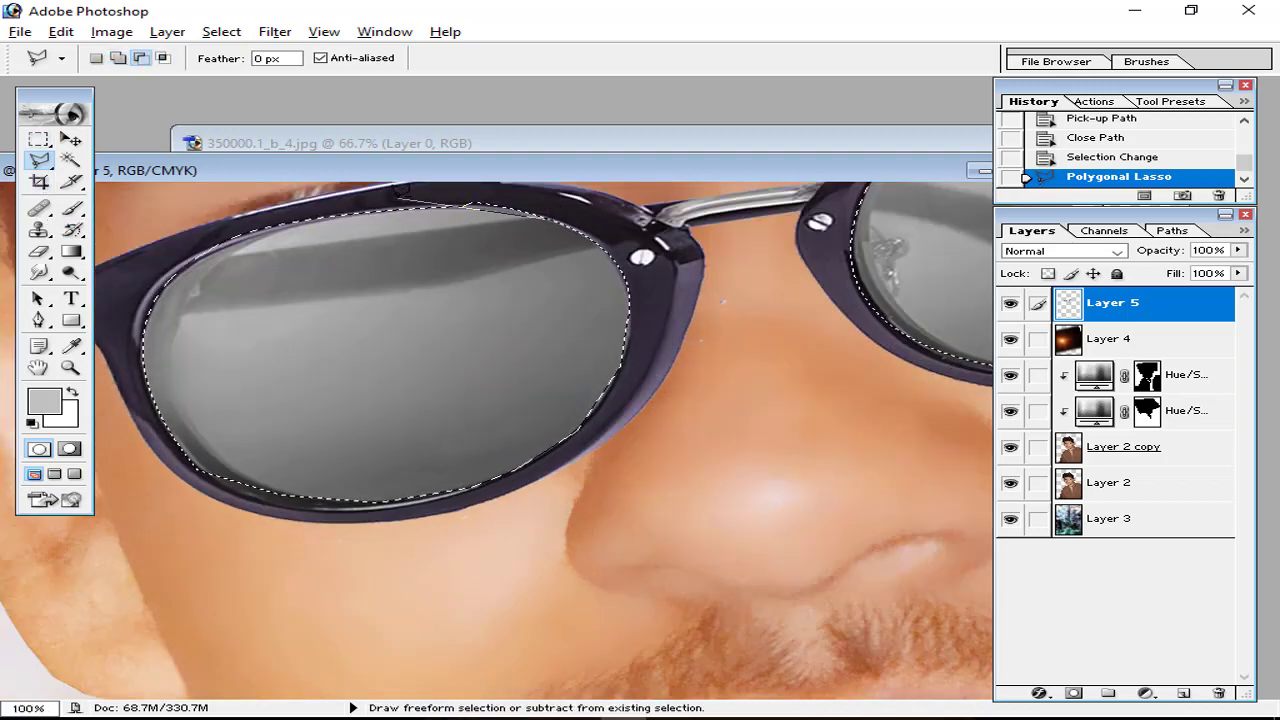
pyautogui.click(511, 191)
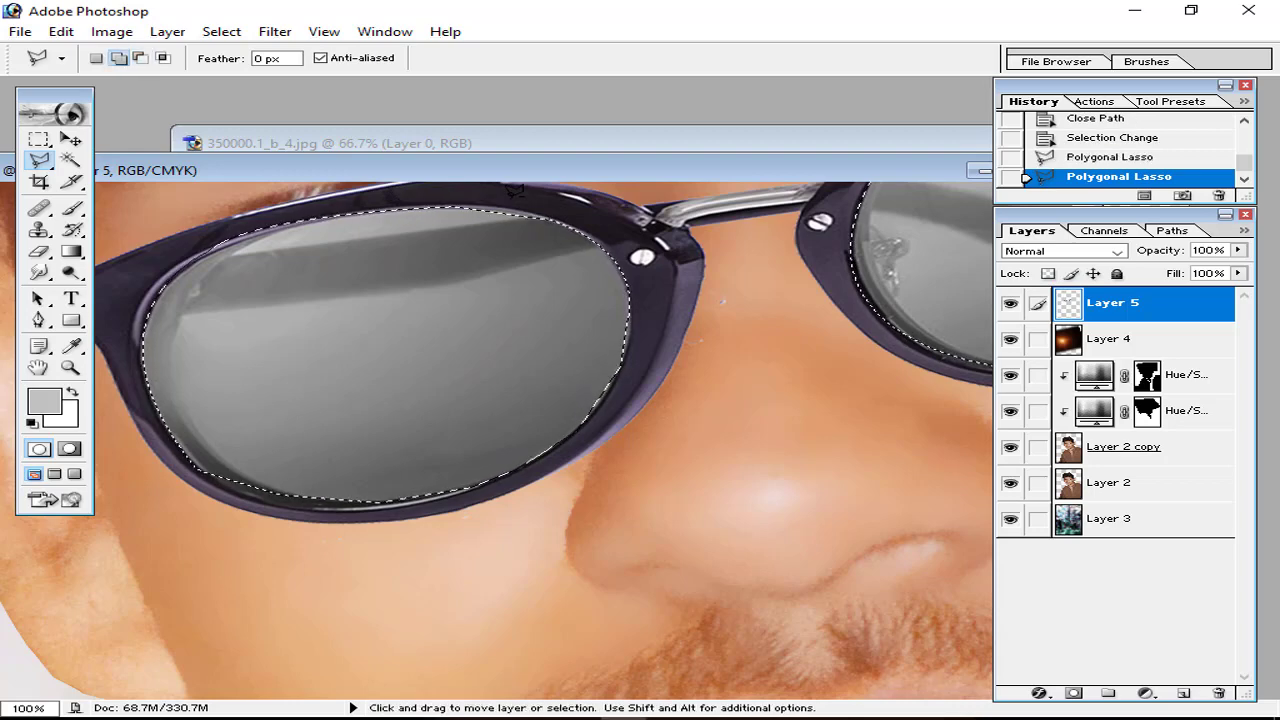
pyautogui.hotkey('ctrl', '-')
pyautogui.hotkey('ctrl', '-')
pyautogui.hotkey('ctrl', '-')
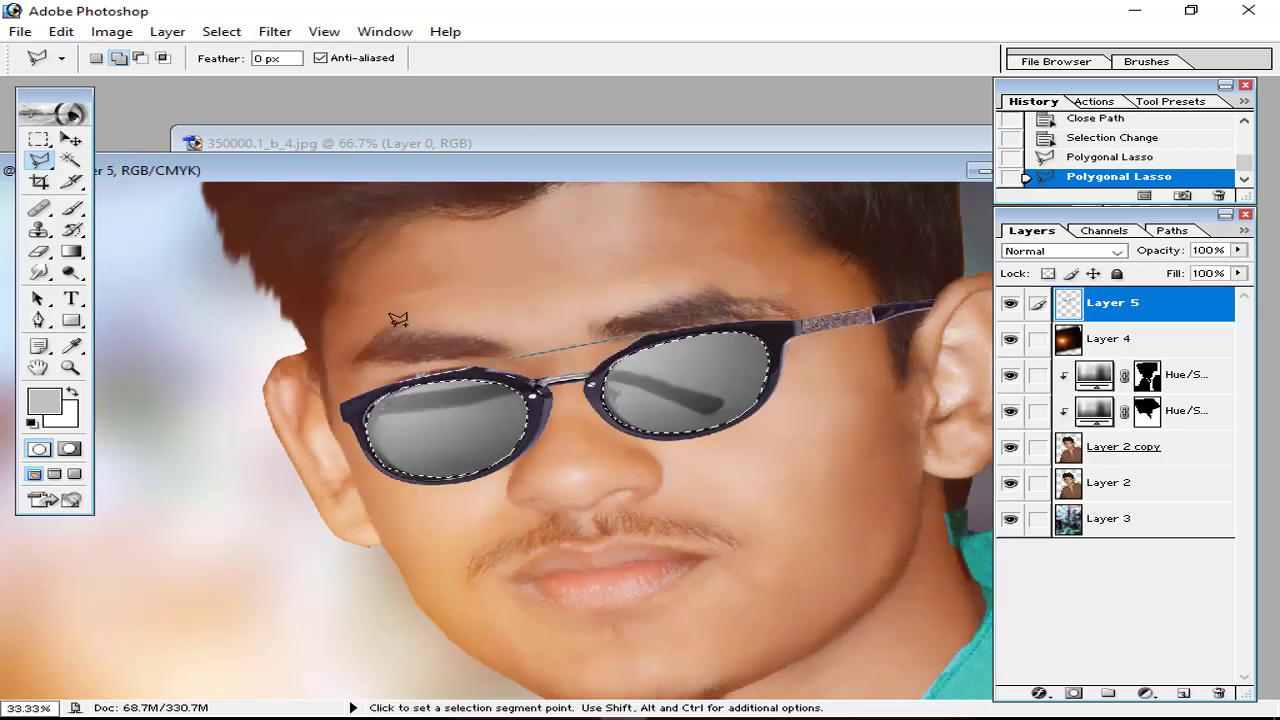
# Step: Paste the copied blue texture into the lens selection and nudge it into place
pyautogui.click(60, 32)
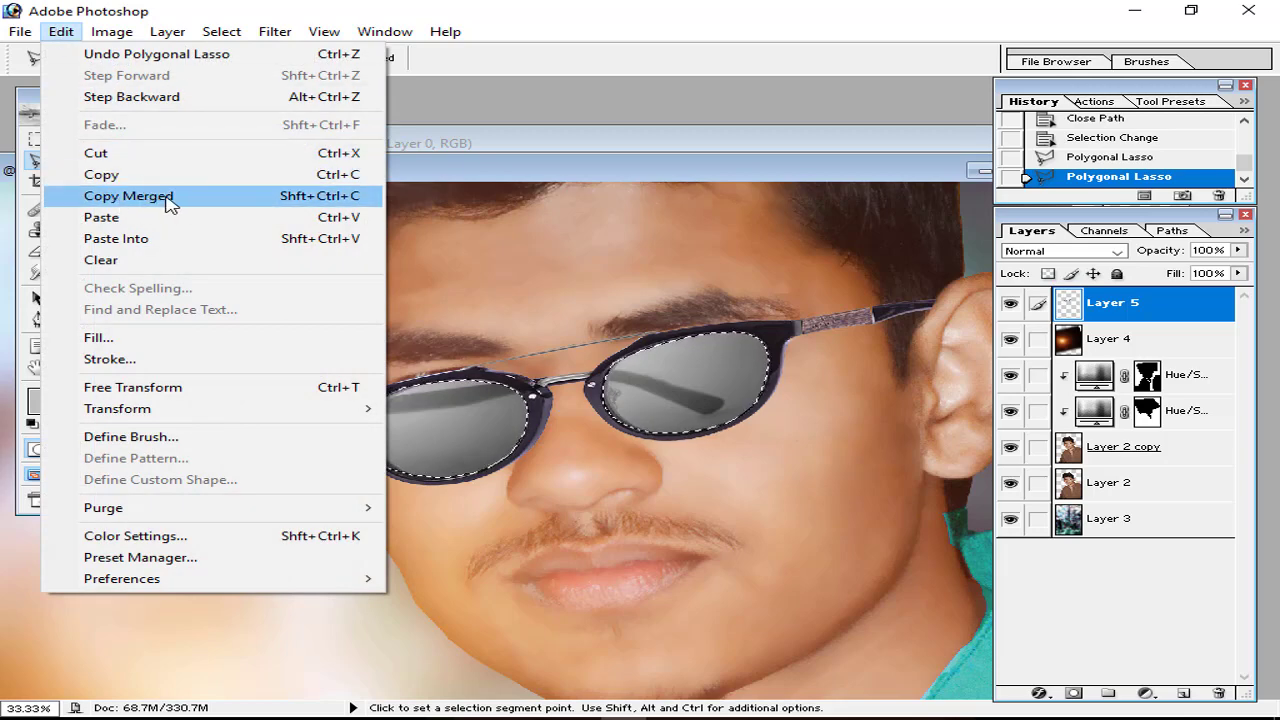
pyautogui.click(142, 240)
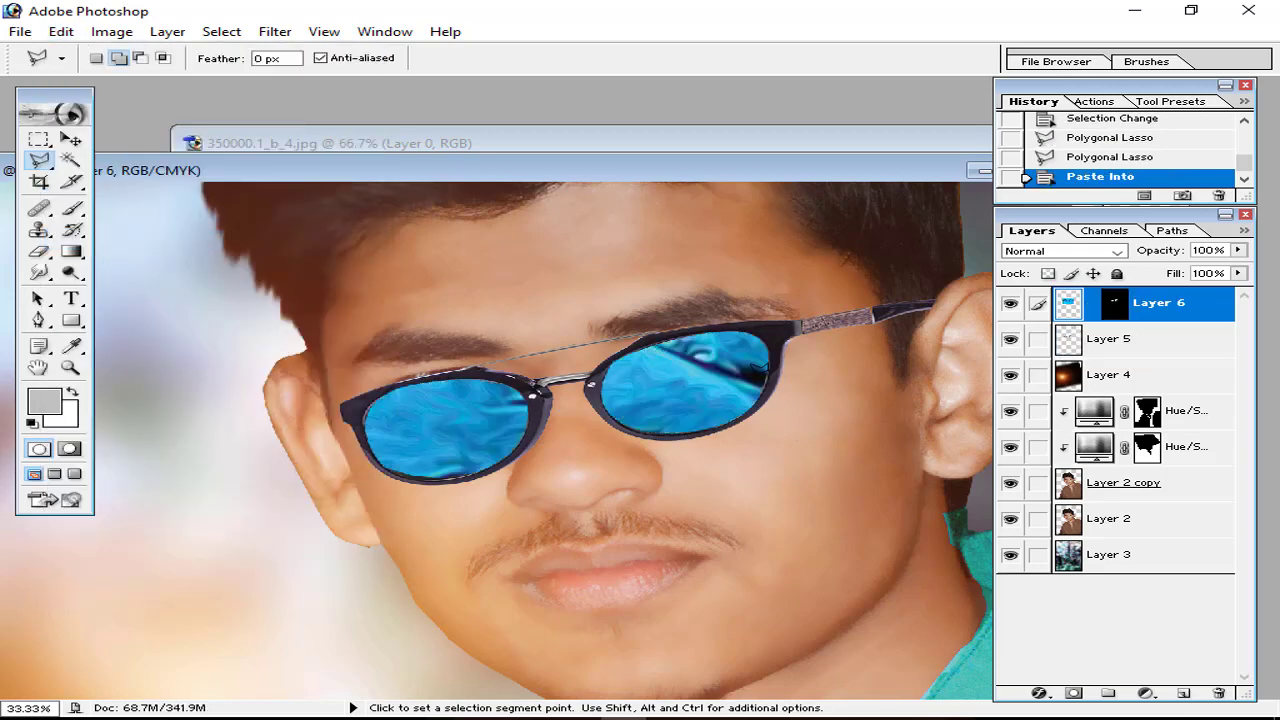
pyautogui.hotkey('ctrl', '-')
pyautogui.hotkey('ctrl', '-')
pyautogui.click(71, 141)
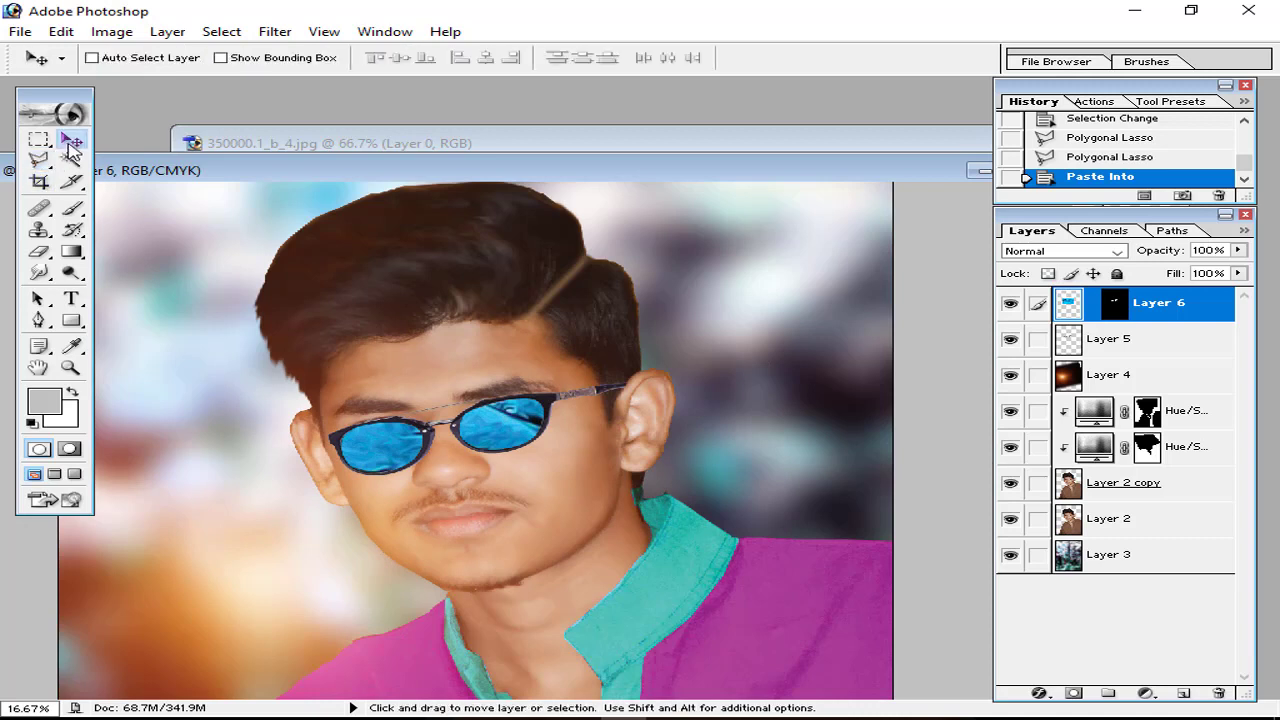
pyautogui.moveTo(517, 430); pyautogui.dragTo(519, 404)
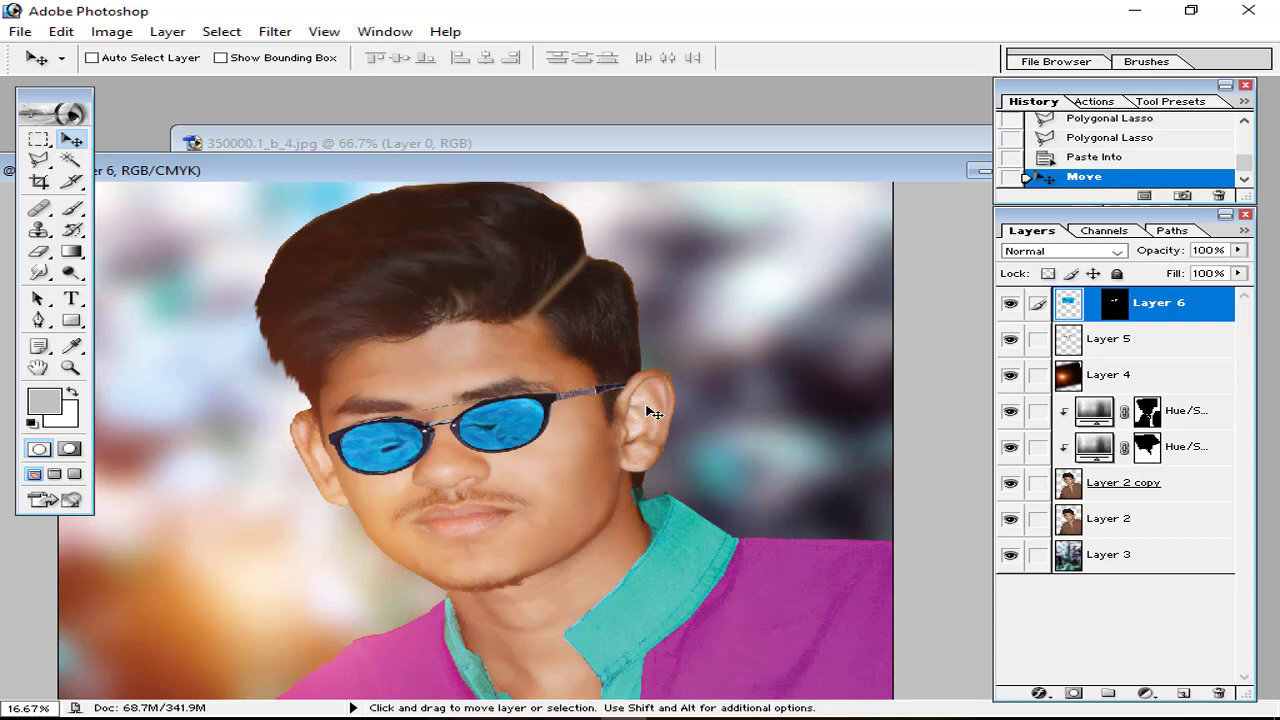
# Step: Link lens Layer 5 with frame Layer 6 and merge them into one layer
pyautogui.keyDown('ctrl'); pyautogui.click(1068, 338); pyautogui.keyUp('ctrl')
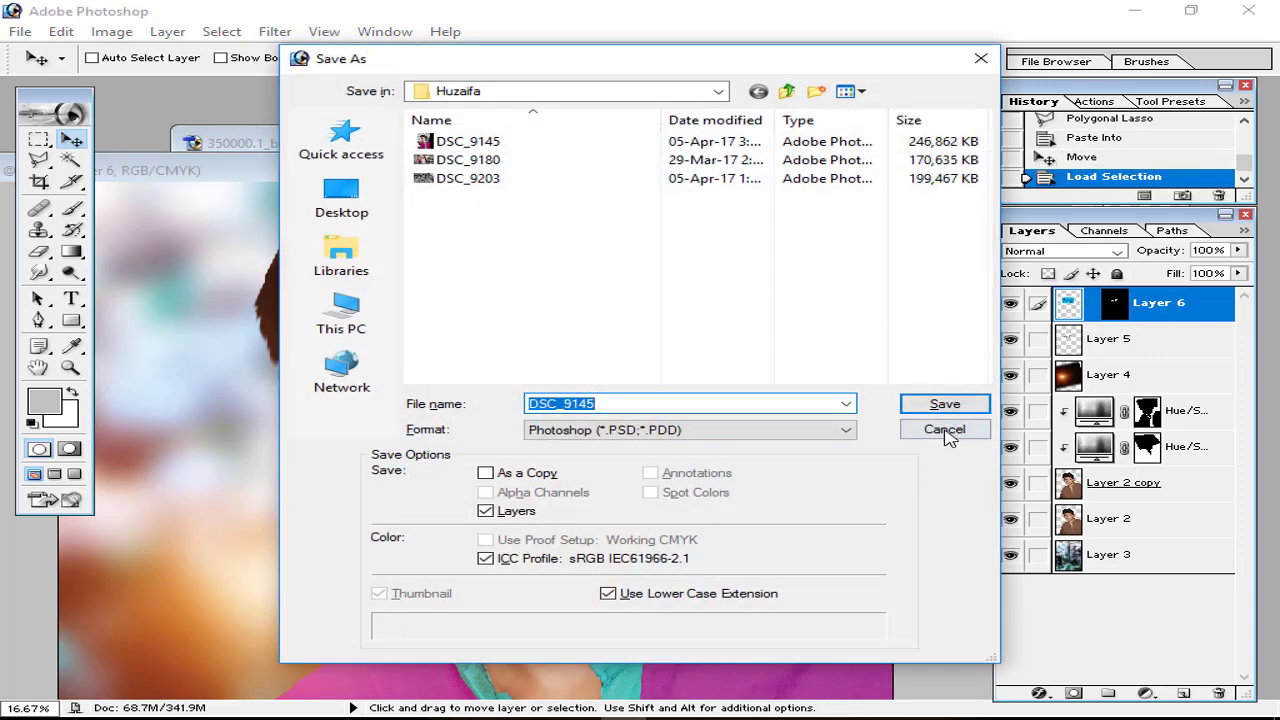
pyautogui.click(945, 430)
pyautogui.click(1045, 345)
pyautogui.click(1070, 312)
pyautogui.hotkey('ctrl', 'd')
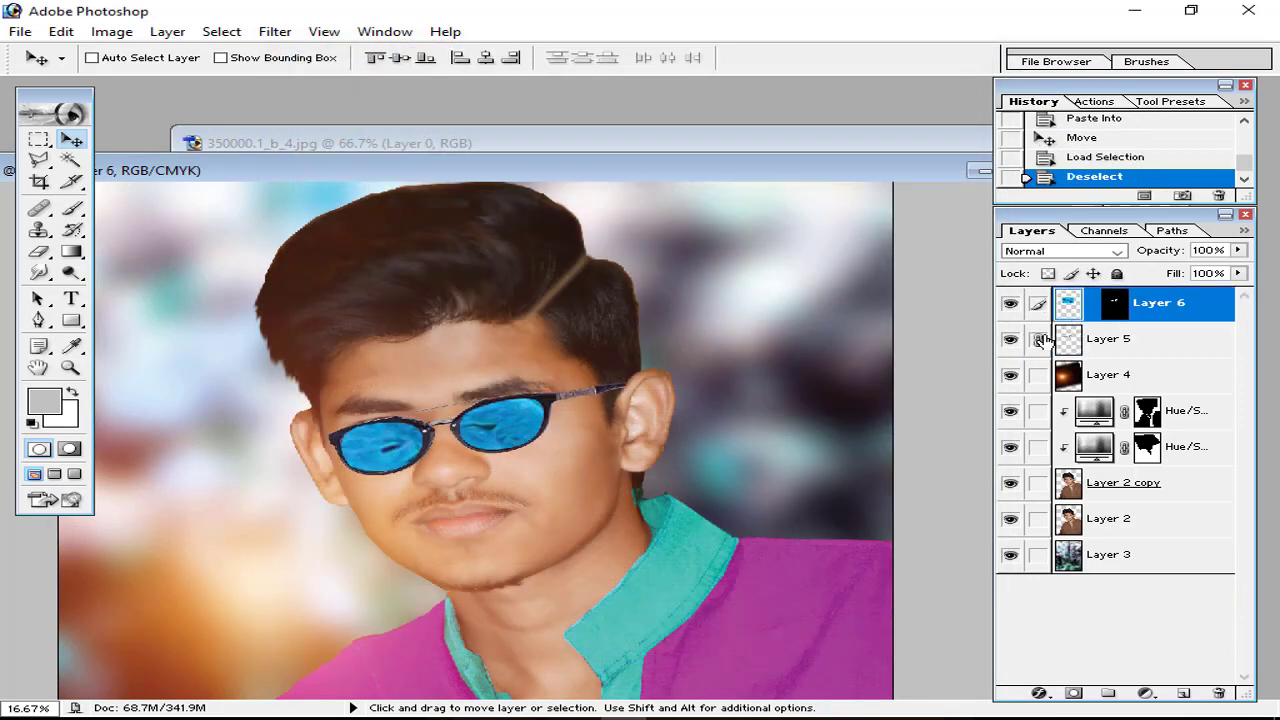
pyautogui.hotkey('ctrl', 'e')
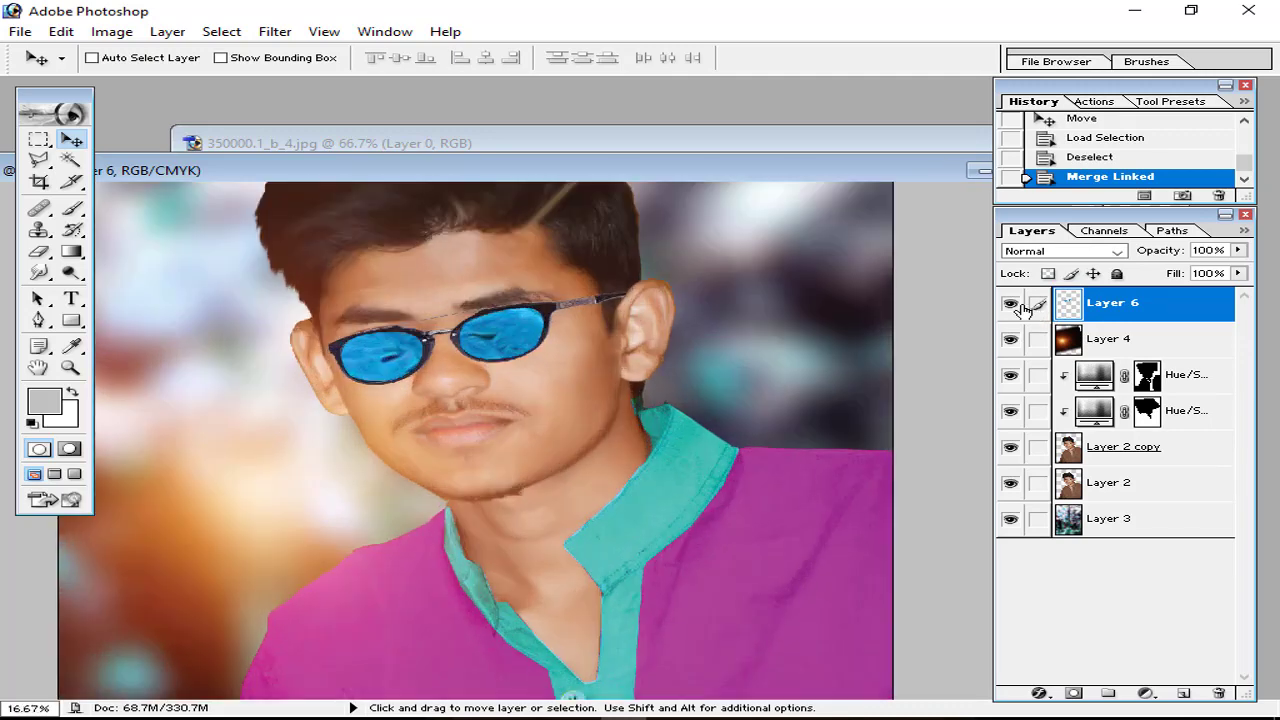
pyautogui.hotkey('ctrl', 't')
# Step: Distort, widen and heighten the glasses over the boy's eyes, then commit the transform
pyautogui.moveTo(327, 295); pyautogui.dragTo(331, 285)
pyautogui.moveTo(639, 292)
pyautogui.mouseDown()
pyautogui.moveTo(624, 292)
pyautogui.moveTo(645, 282)
pyautogui.mouseUp()
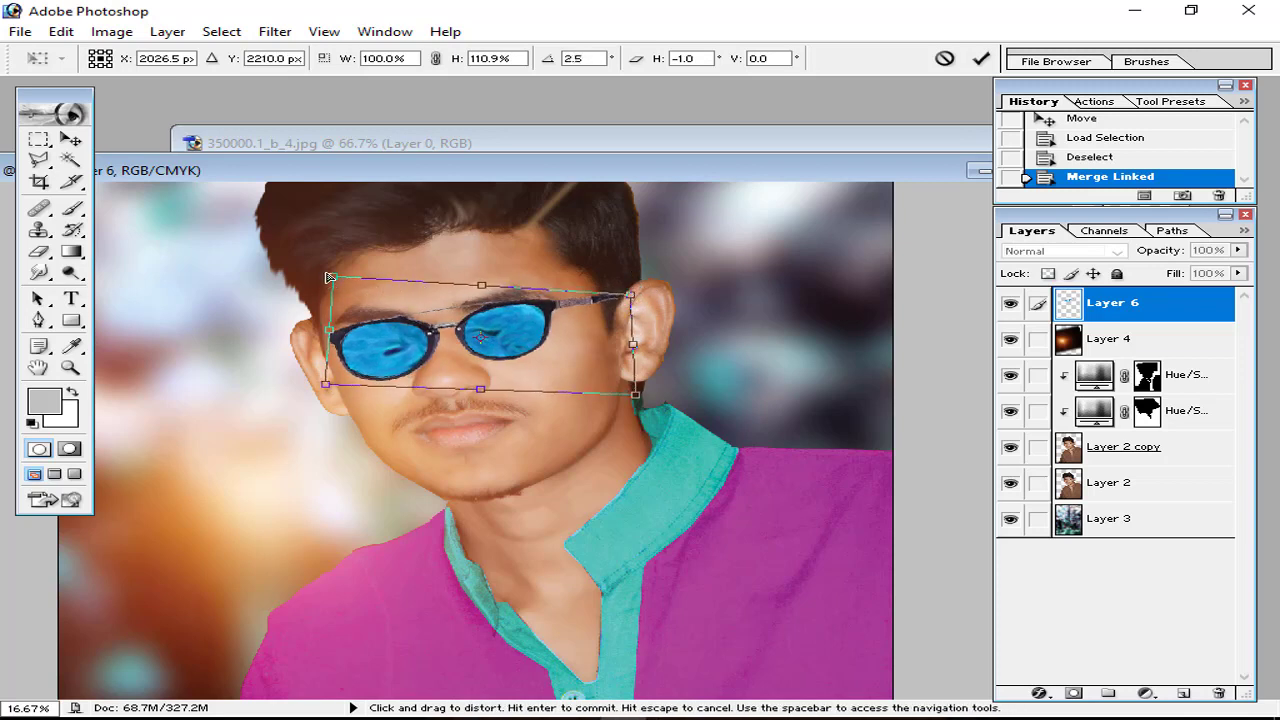
pyautogui.moveTo(337, 277); pyautogui.dragTo(334, 291)
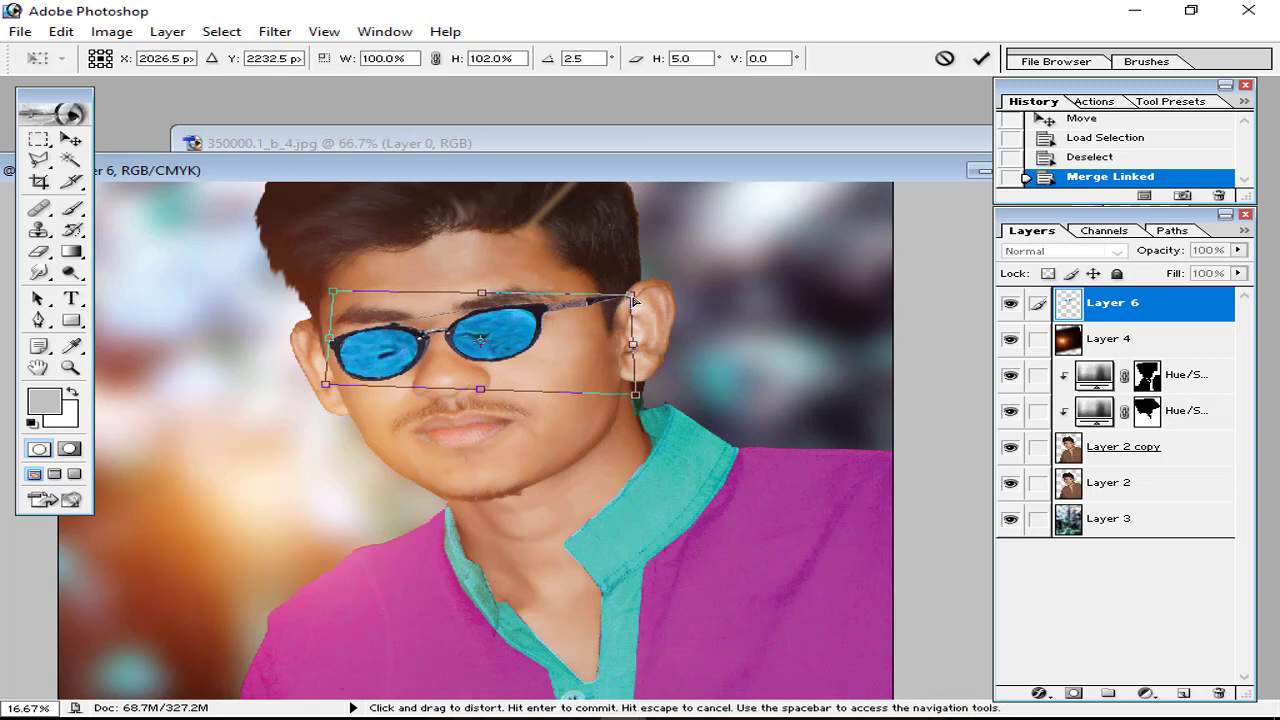
pyautogui.moveTo(634, 340); pyautogui.dragTo(644, 340)
pyautogui.moveTo(484, 388); pyautogui.dragTo(486, 408)
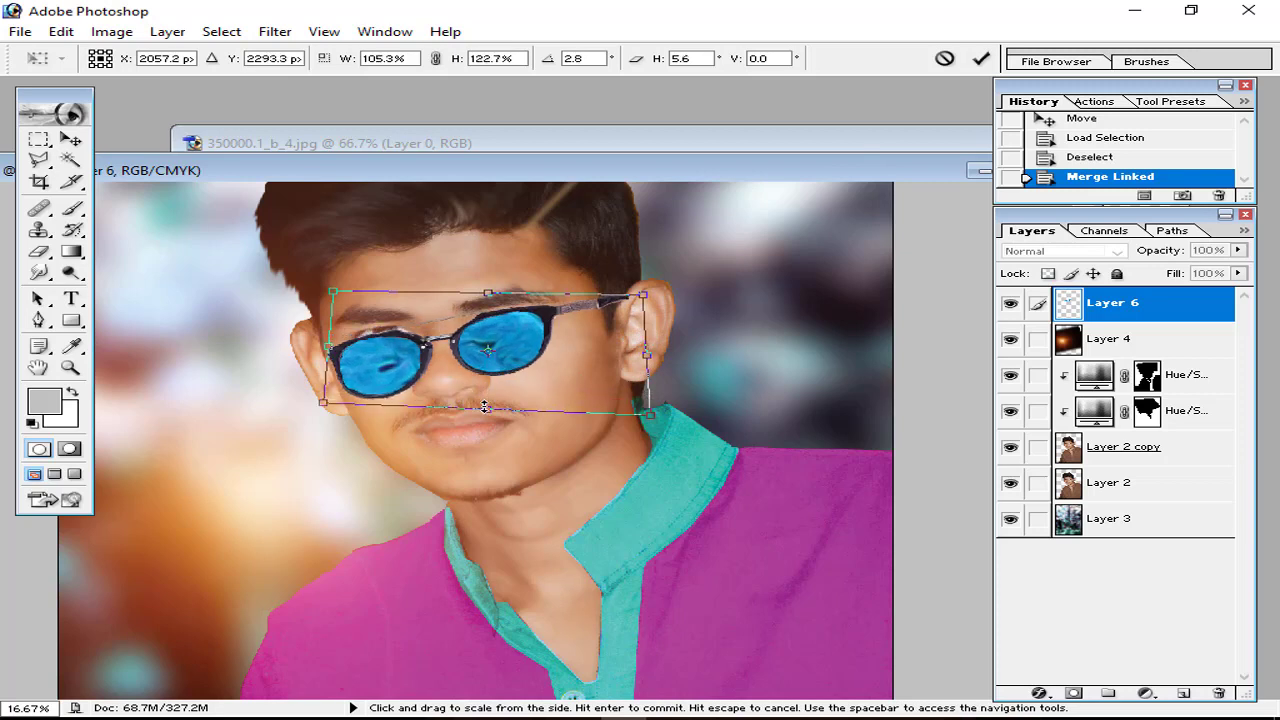
pyautogui.moveTo(524, 366); pyautogui.dragTo(527, 360)
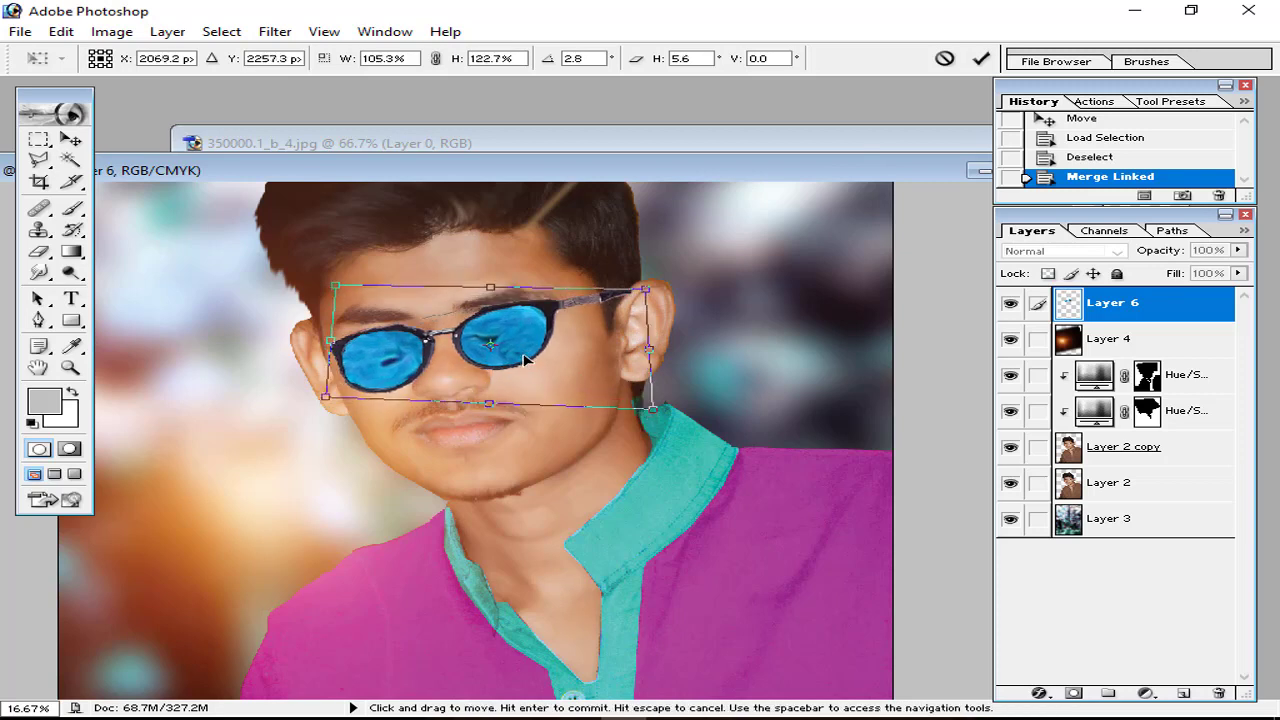
pyautogui.moveTo(334, 287); pyautogui.dragTo(322, 281)
pyautogui.moveTo(325, 338); pyautogui.dragTo(315, 338)
pyautogui.moveTo(420, 351); pyautogui.dragTo(419, 347)
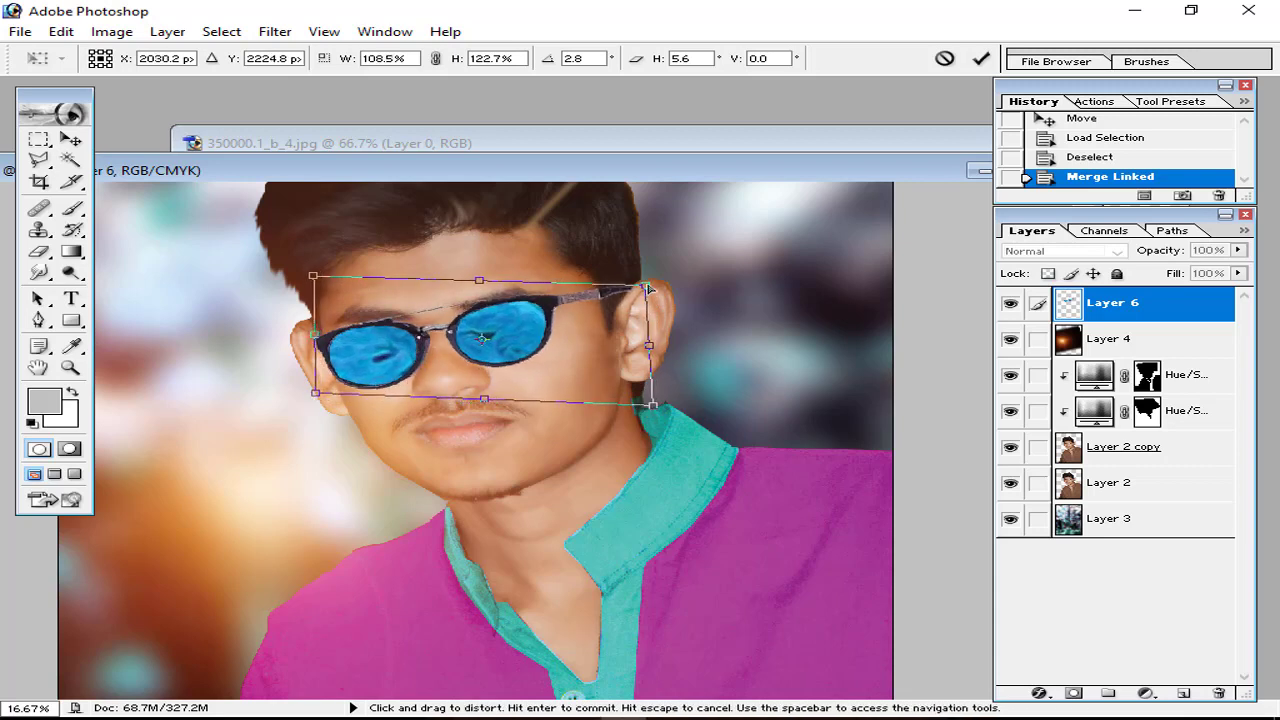
pyautogui.click(983, 66)
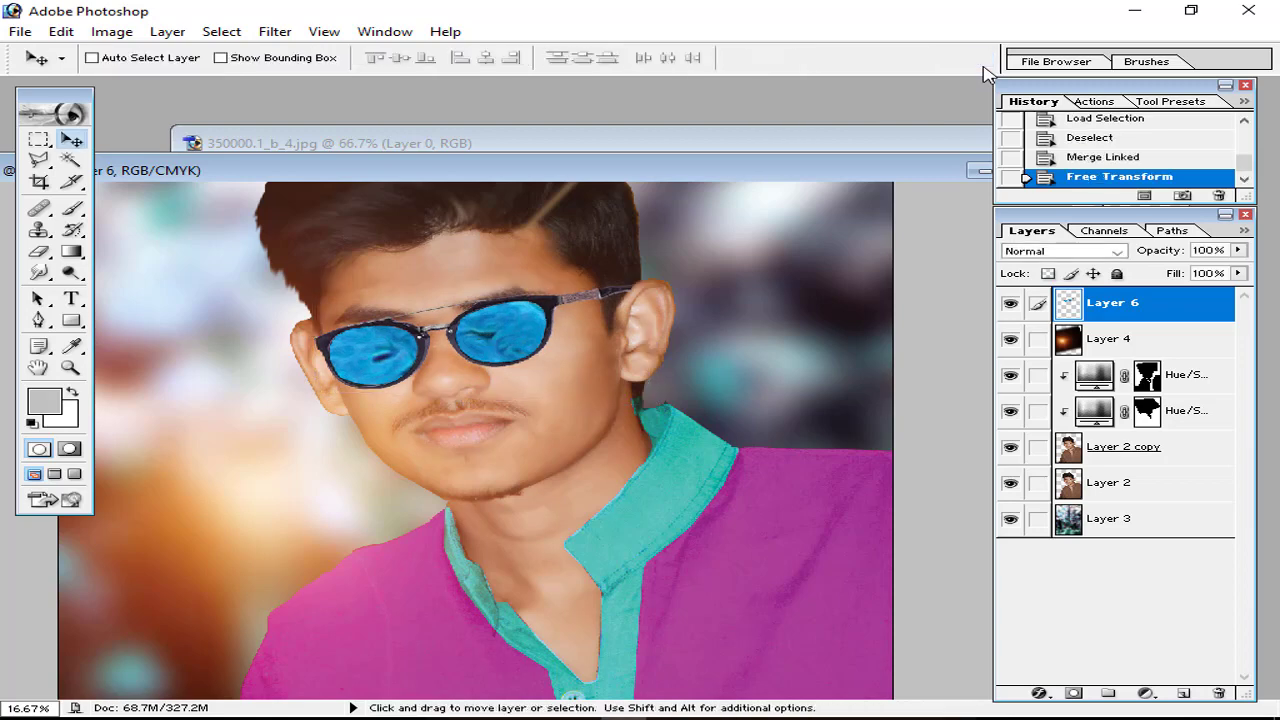
# Step: Rotate the glasses about 0.8° to match the face's tilt
pyautogui.hotkey('ctrl', '-')
pyautogui.hotkey('ctrl', '-')
pyautogui.hotkey('ctrl', '-')
pyautogui.hotkey('ctrl', '+')
pyautogui.hotkey('ctrl', '+')
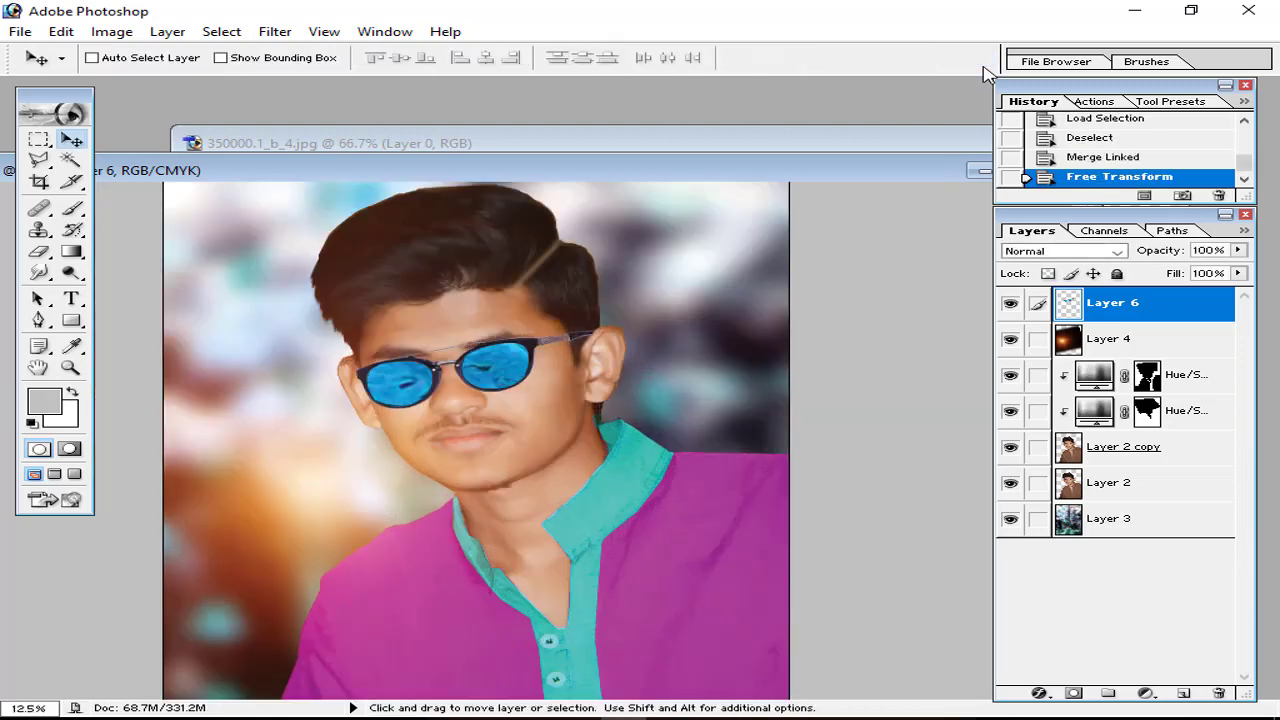
pyautogui.hotkey('ctrl', 't')
pyautogui.moveTo(623, 288)
pyautogui.mouseDown()
pyautogui.moveTo(618, 322)
pyautogui.moveTo(622, 311)
pyautogui.mouseUp()
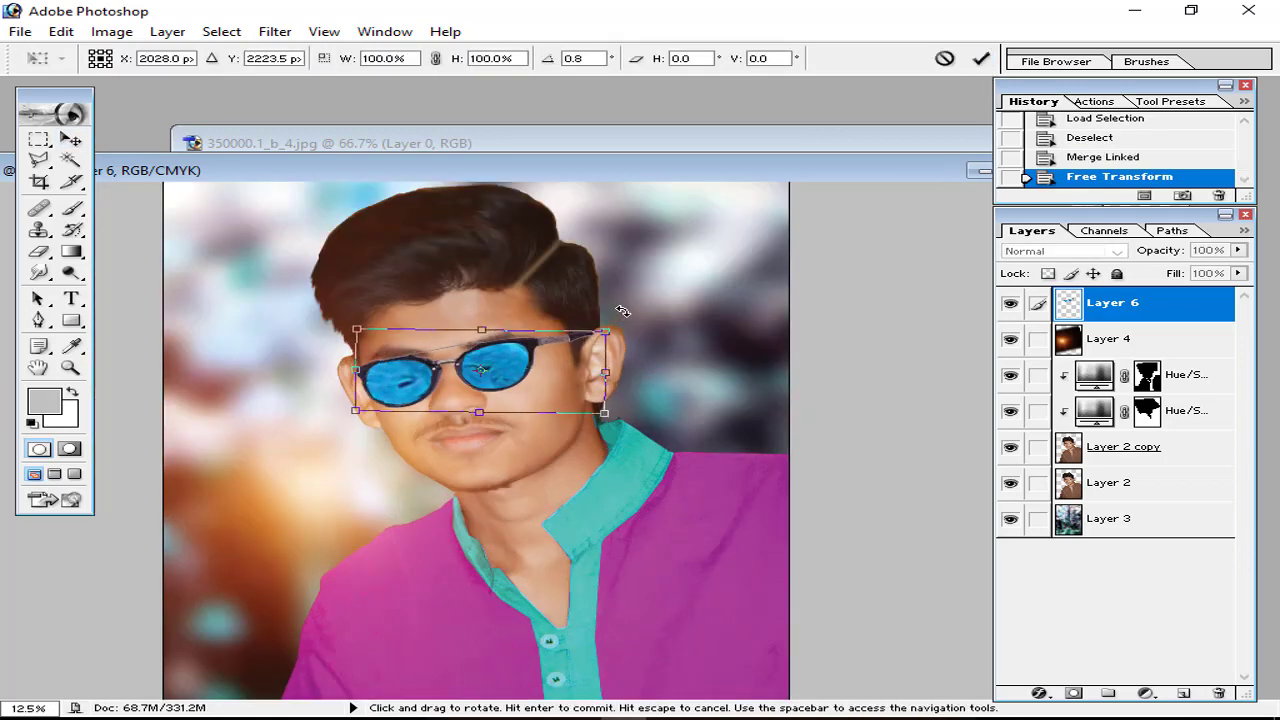
pyautogui.click(978, 62)
pyautogui.hotkey('ctrl', '-')
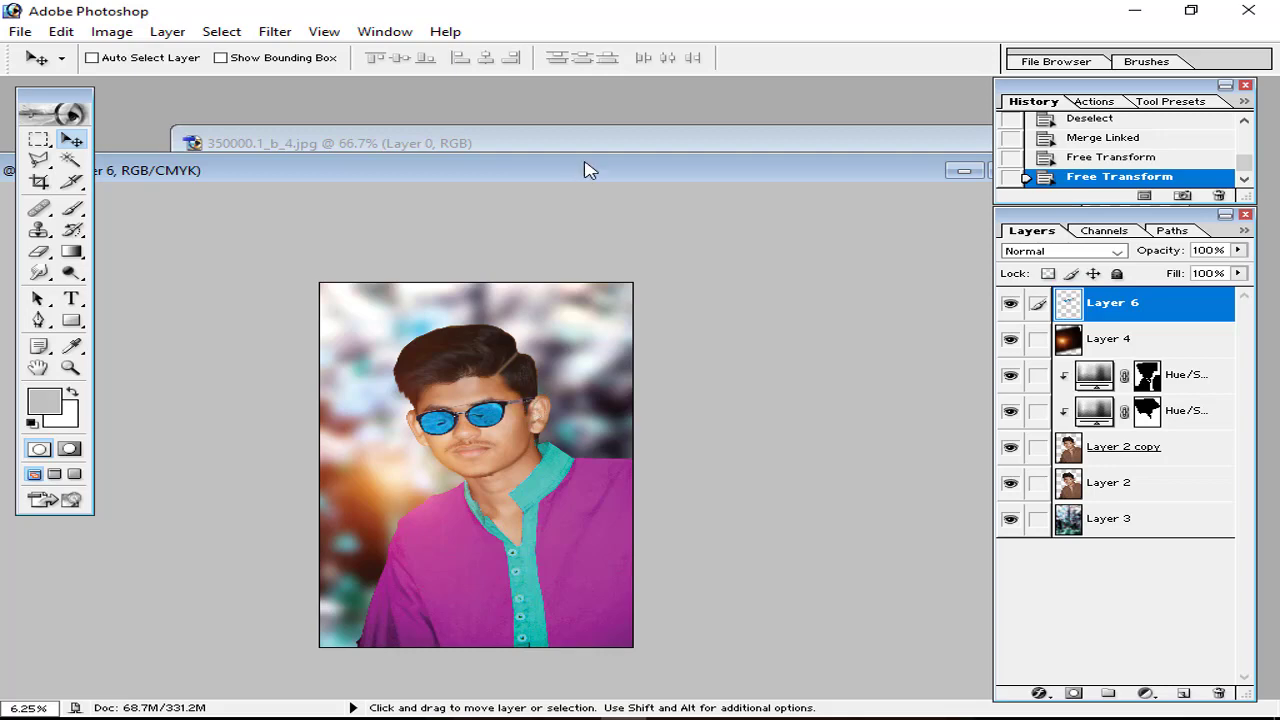
pyautogui.moveTo(594, 141); pyautogui.dragTo(302, 167)
# Step: Close the sunglasses file unsaved and drag the Follow your heart quote image into the portrait
pyautogui.click(869, 168)
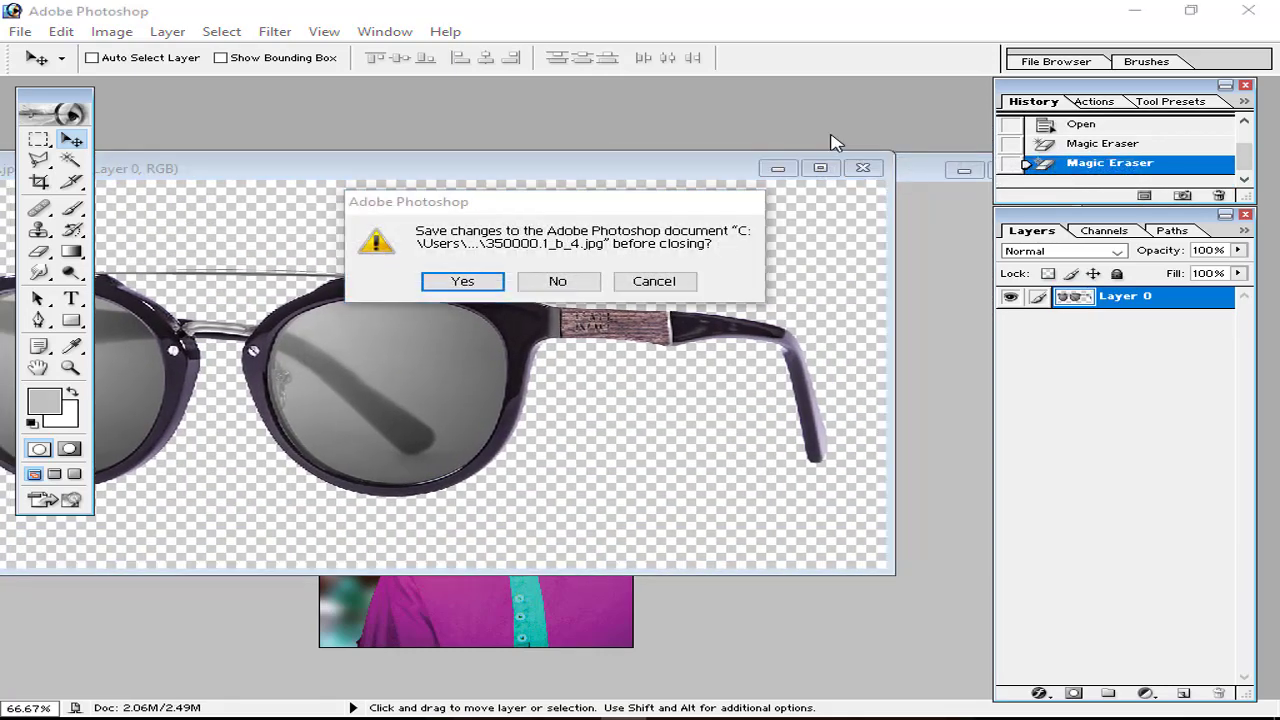
pyautogui.click(557, 281)
pyautogui.doubleClick(600, 137)
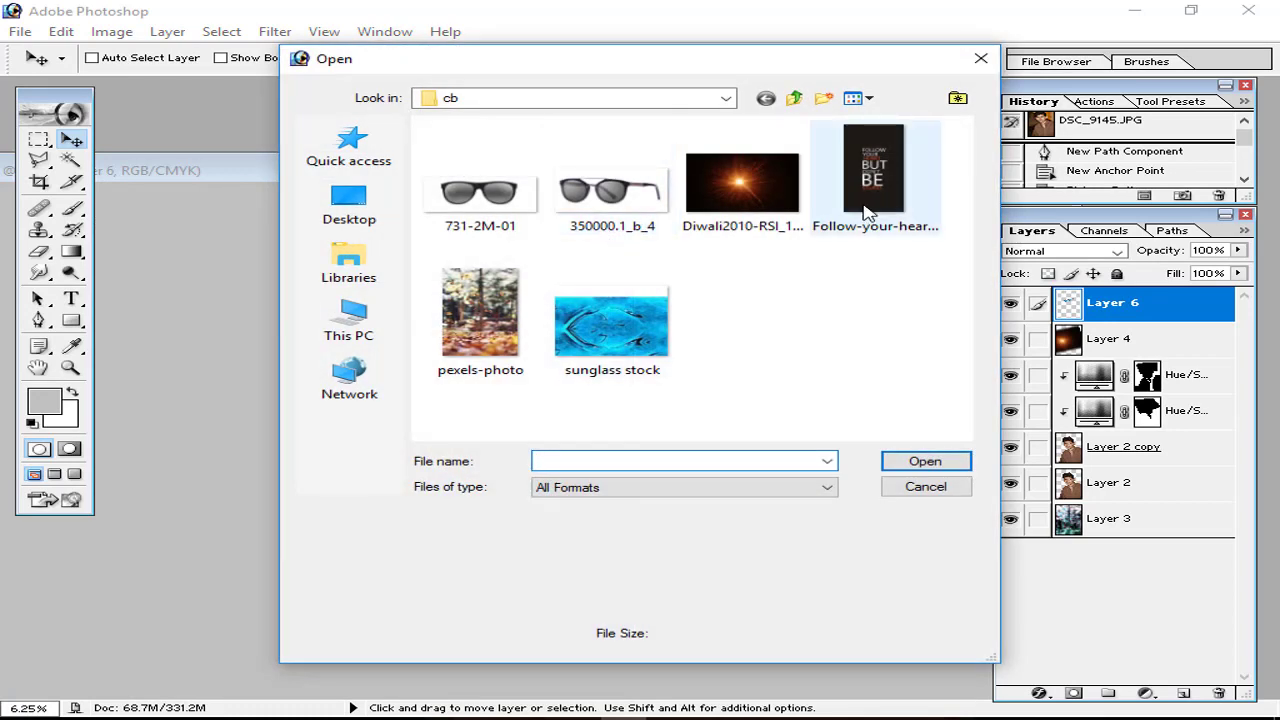
pyautogui.doubleClick(866, 210)
pyautogui.moveTo(524, 390); pyautogui.dragTo(480, 229)
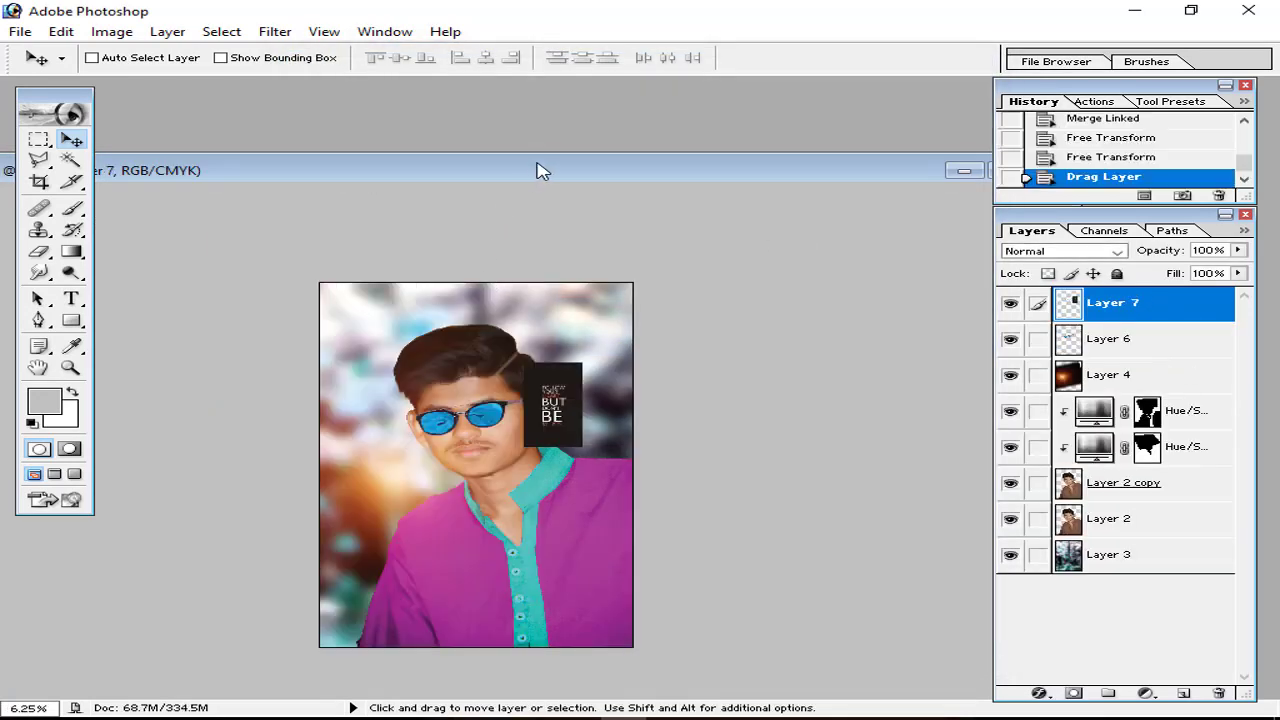
pyautogui.click(514, 176)
pyautogui.moveTo(598, 304); pyautogui.dragTo(629, 116)
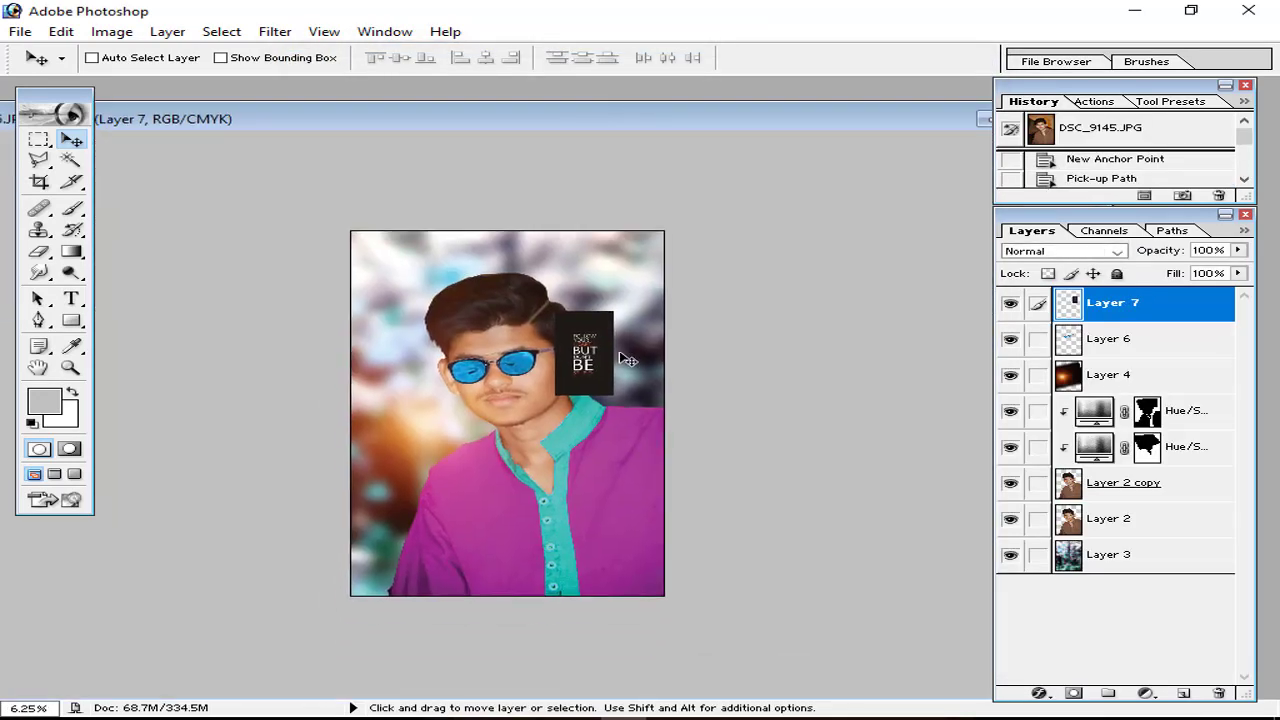
# Step: Enlarge the quote into the lower-left corner and set its blend mode to Screen
pyautogui.hotkey('ctrl', 't')
pyautogui.moveTo(613, 395); pyautogui.dragTo(419, 576)
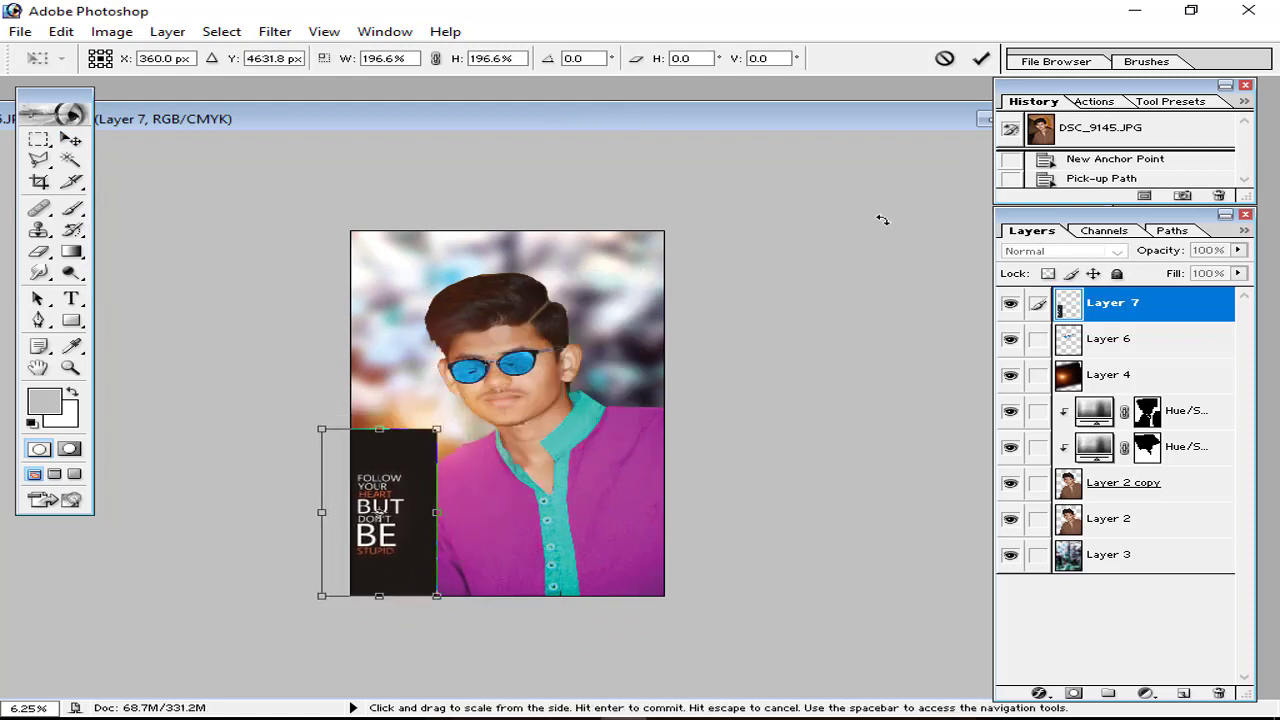
pyautogui.click(981, 59)
pyautogui.click(1060, 251)
pyautogui.click(1035, 382)
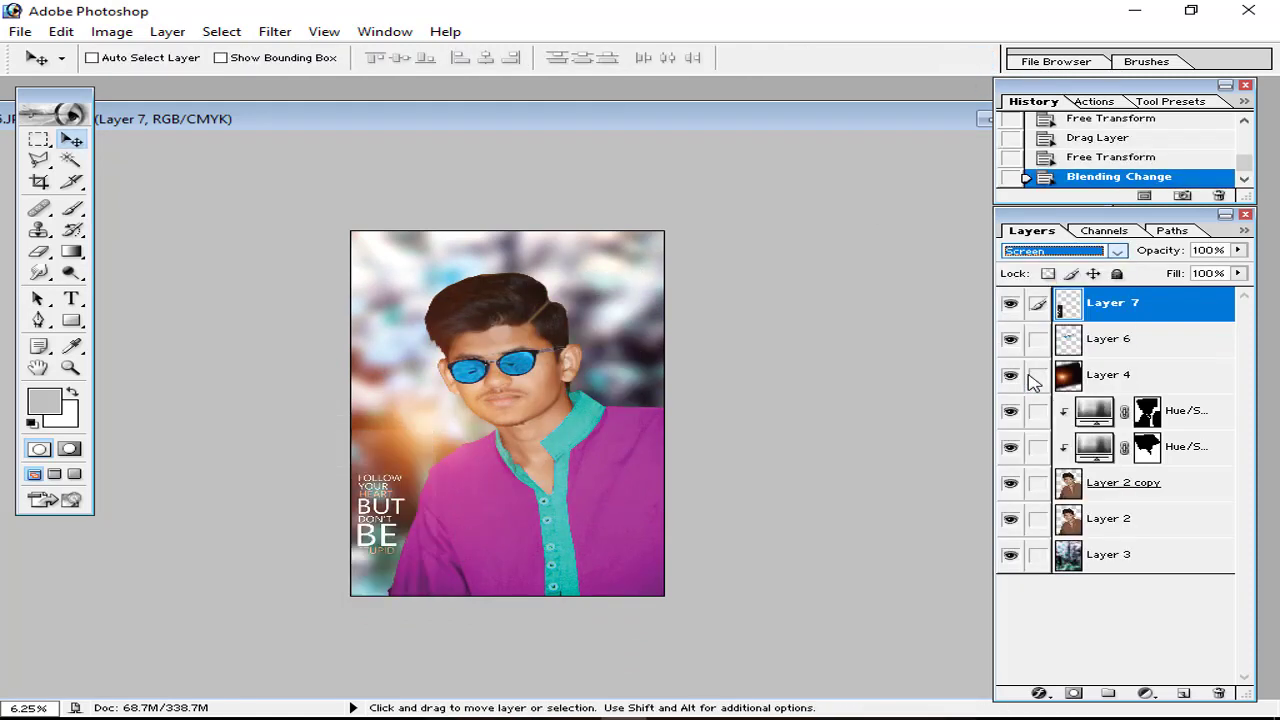
# Step: Apply Levels to the quote layer with input black raised to 44
pyautogui.click(111, 31)
pyautogui.moveTo(270, 82)
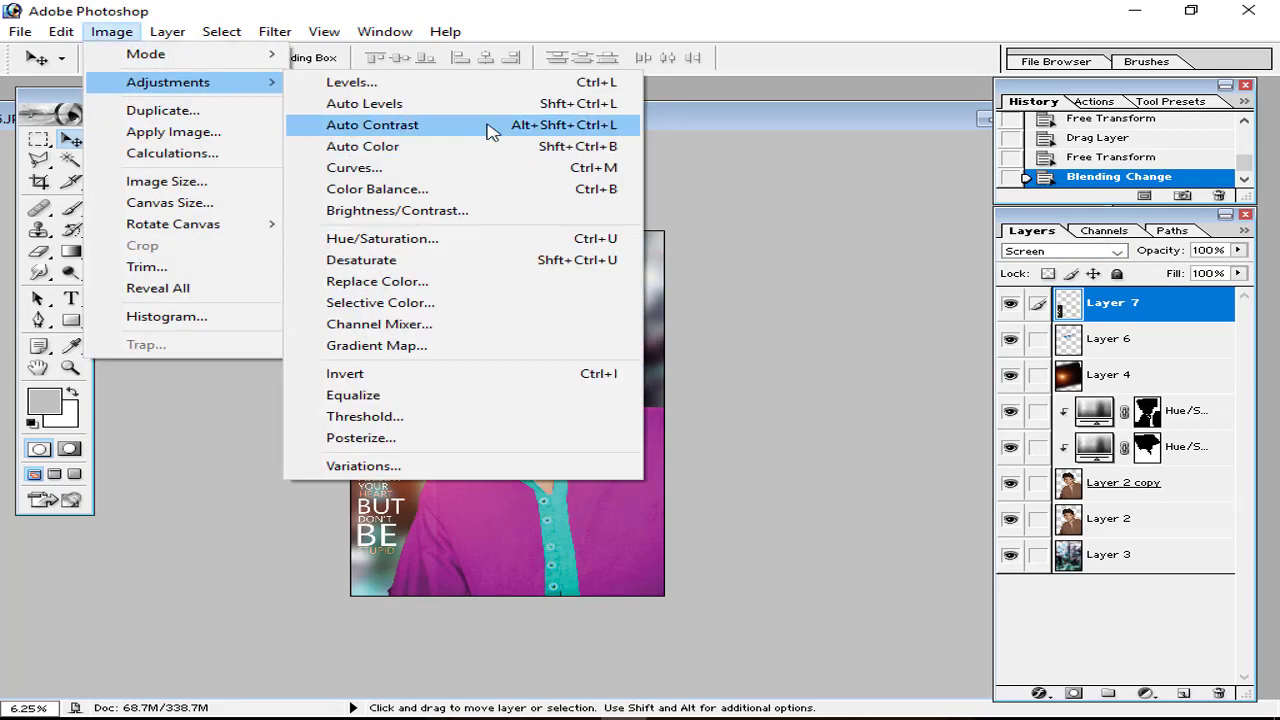
pyautogui.click(470, 86)
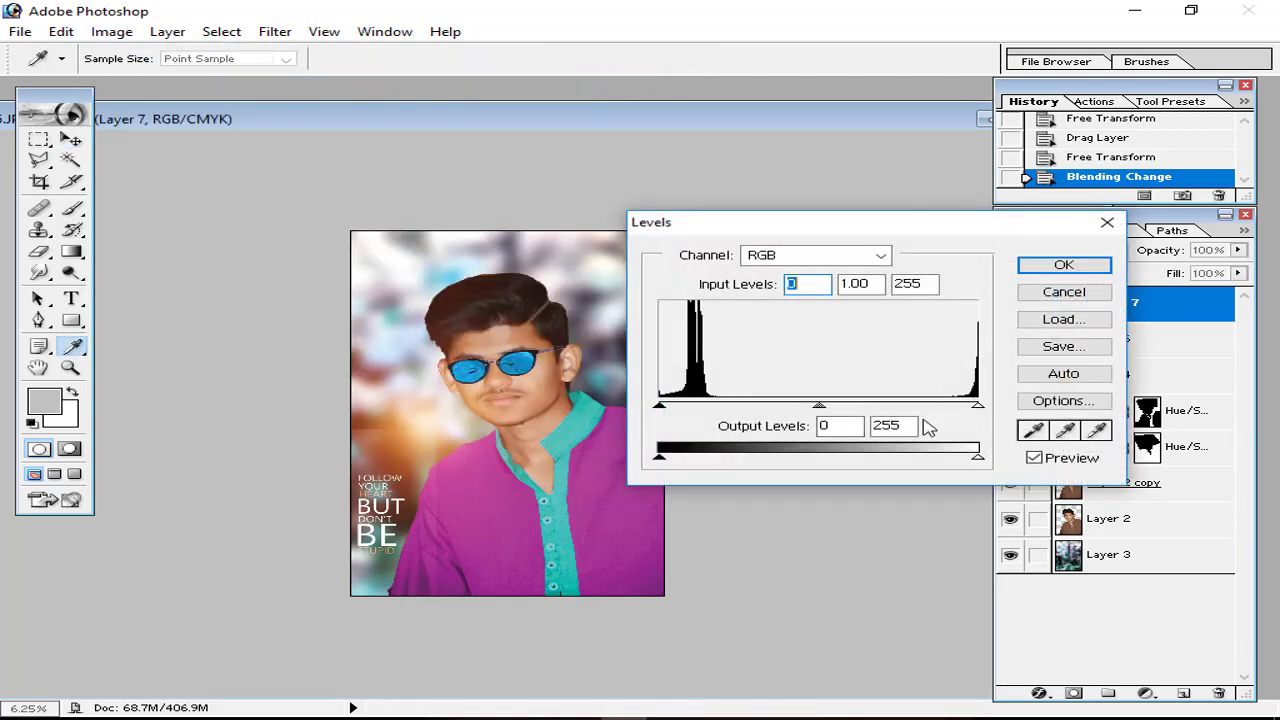
pyautogui.moveTo(659, 462)
pyautogui.mouseDown()
pyautogui.moveTo(754, 460)
pyautogui.moveTo(668, 462)
pyautogui.mouseUp()
pyautogui.moveTo(977, 457); pyautogui.dragTo(1060, 458)
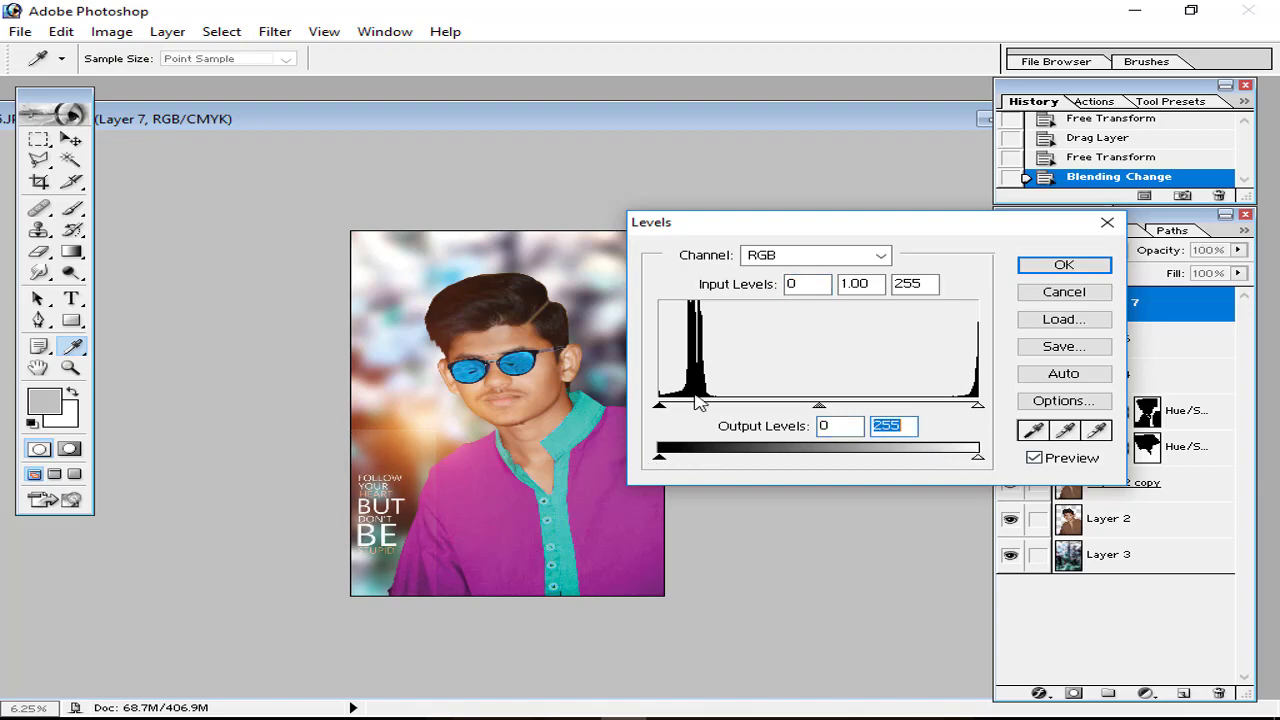
pyautogui.moveTo(665, 412); pyautogui.dragTo(720, 414)
pyautogui.click(1063, 264)
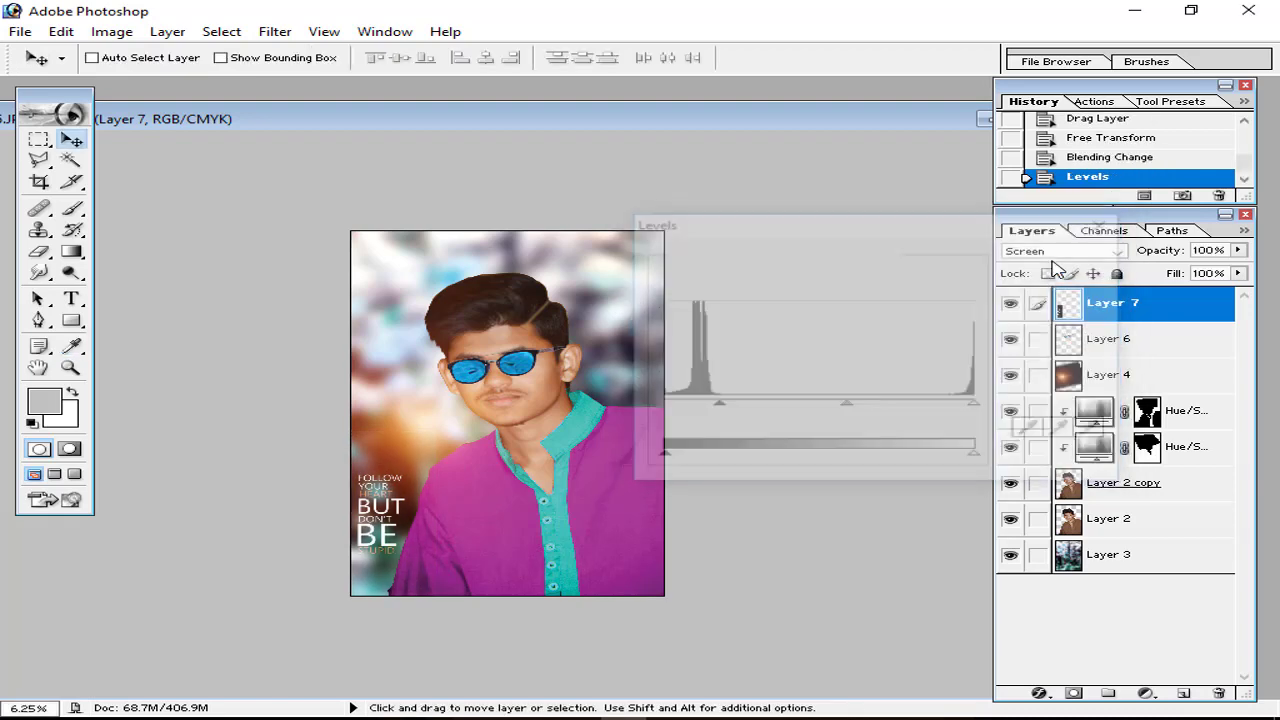
# Step: Scale the quote overlay up to about 118%
pyautogui.hotkey('ctrl', '+')
pyautogui.scroll(-1, 576, 365)
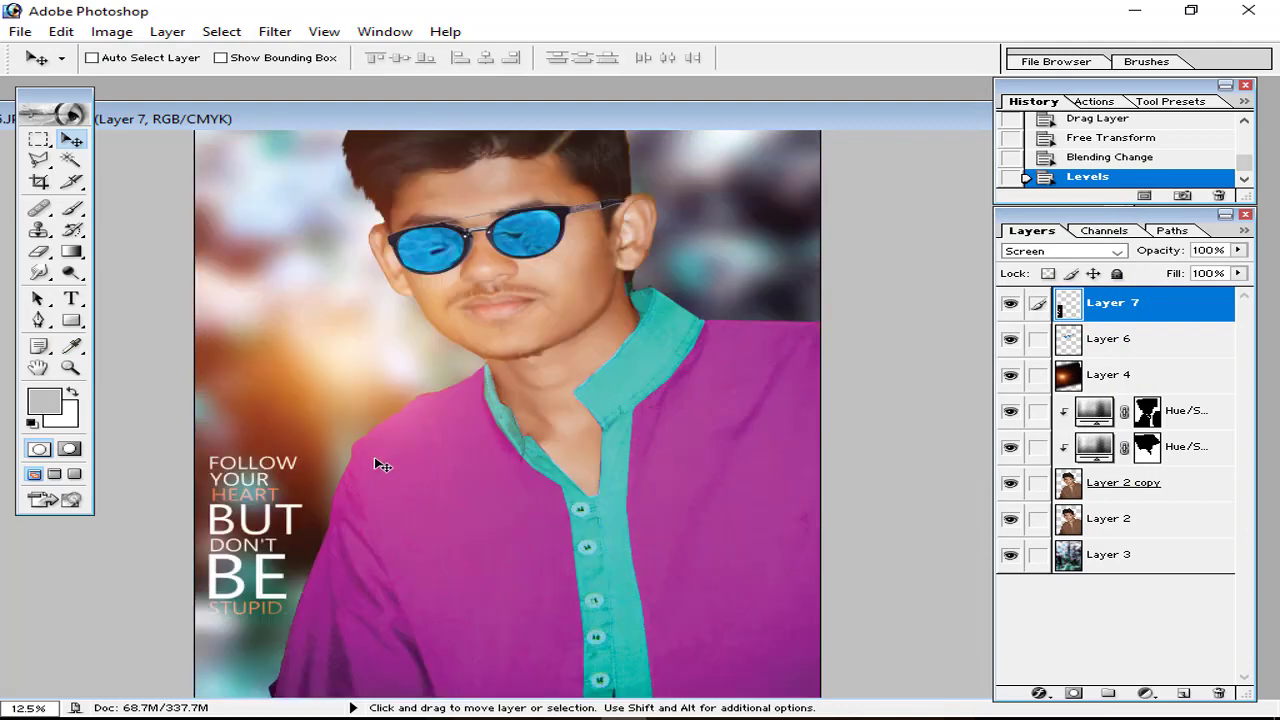
pyautogui.hotkey('ctrl', 't')
pyautogui.moveTo(367, 370); pyautogui.dragTo(393, 305)
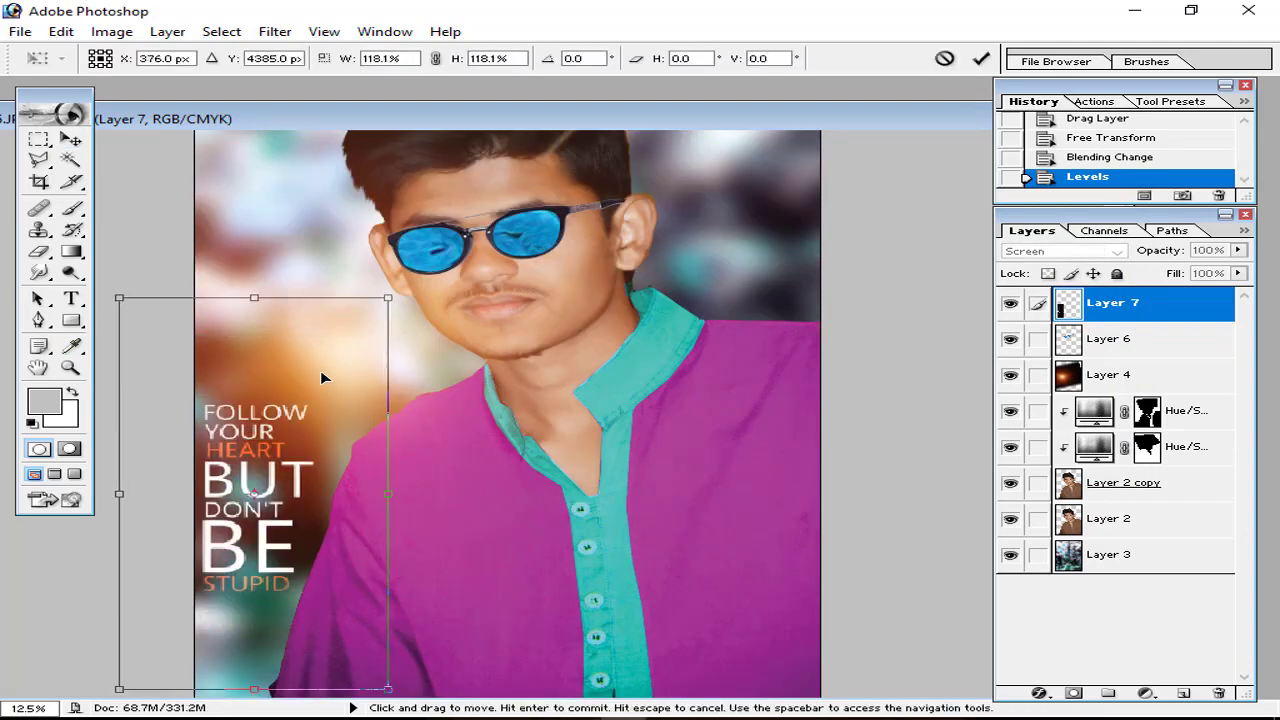
pyautogui.click(980, 58)
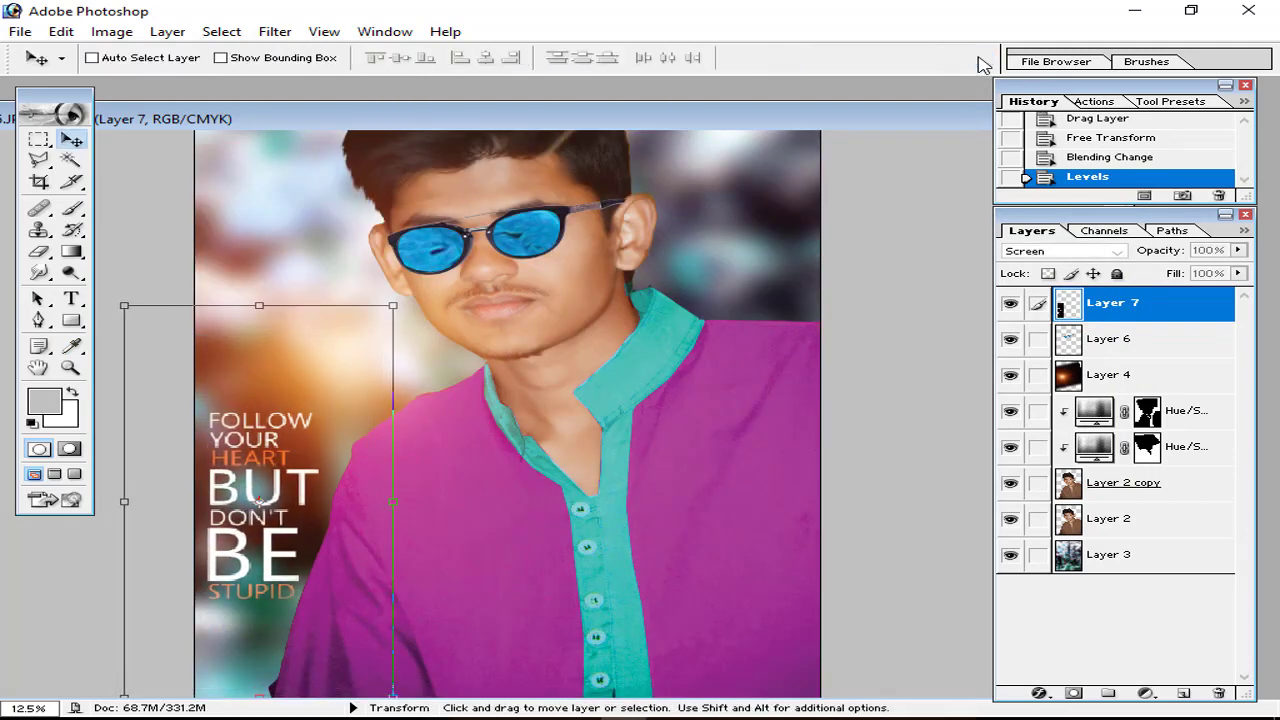
pyautogui.hotkey('ctrl', '-')
pyautogui.hotkey('ctrl', 'o')
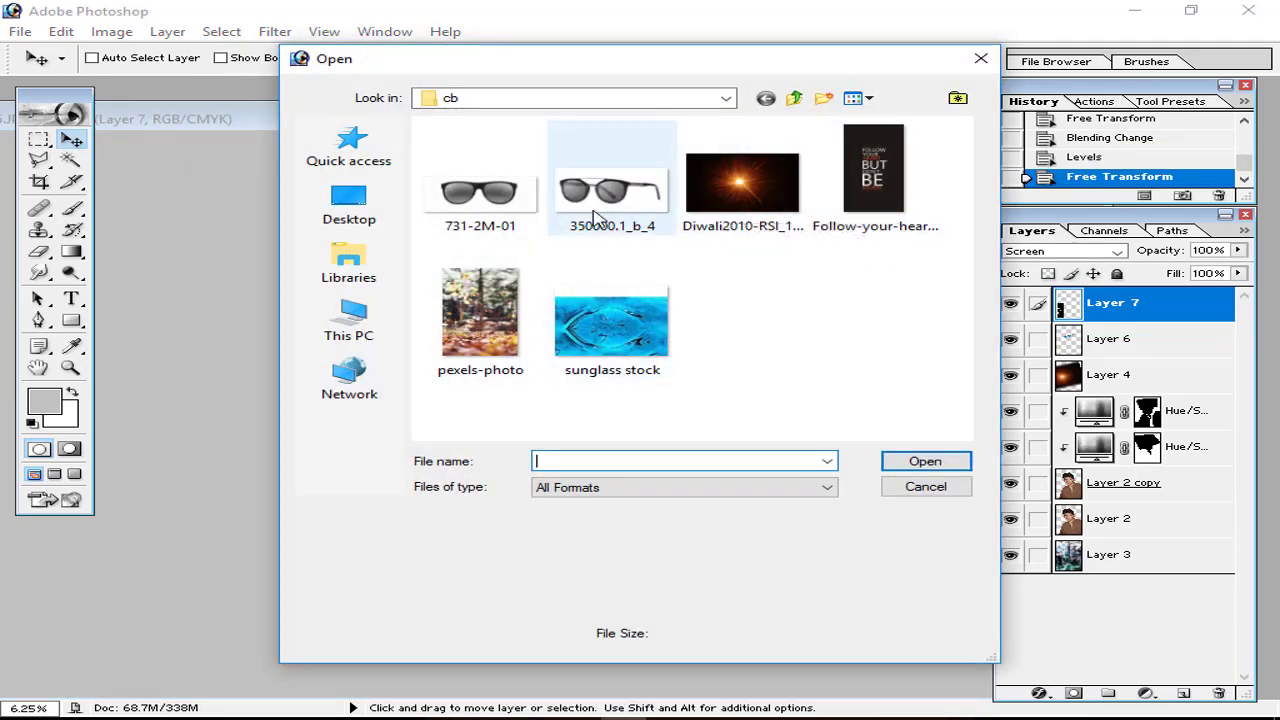
pyautogui.click(980, 58)
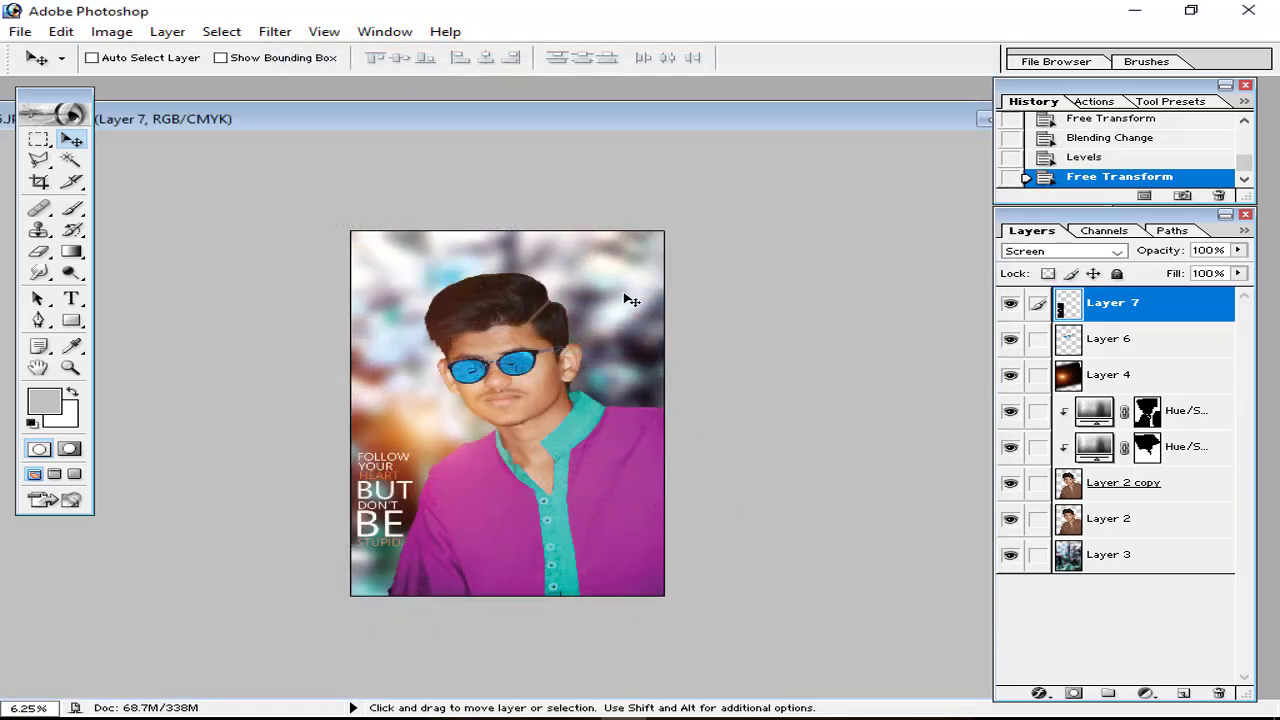
# Step: Start a new text layer with the Type tool above the boy's head
pyautogui.click(71, 298)
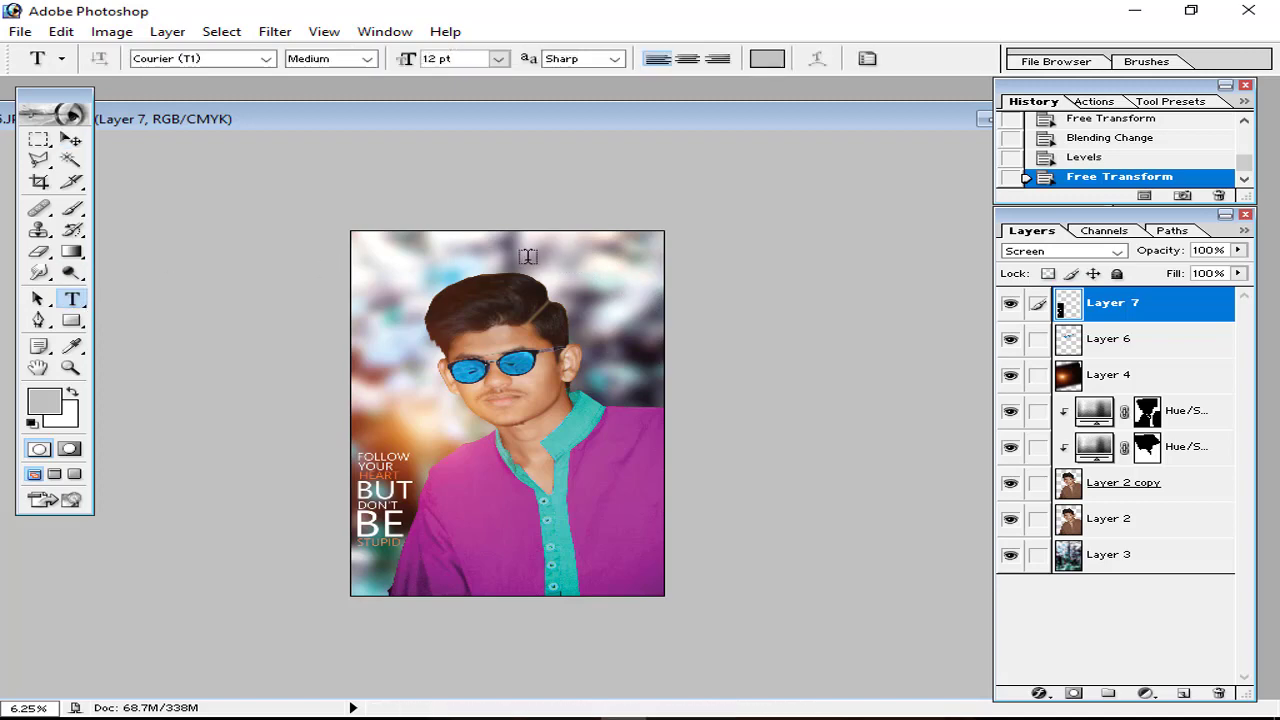
pyautogui.click(527, 257)
pyautogui.hotkey('ctrl', '+')
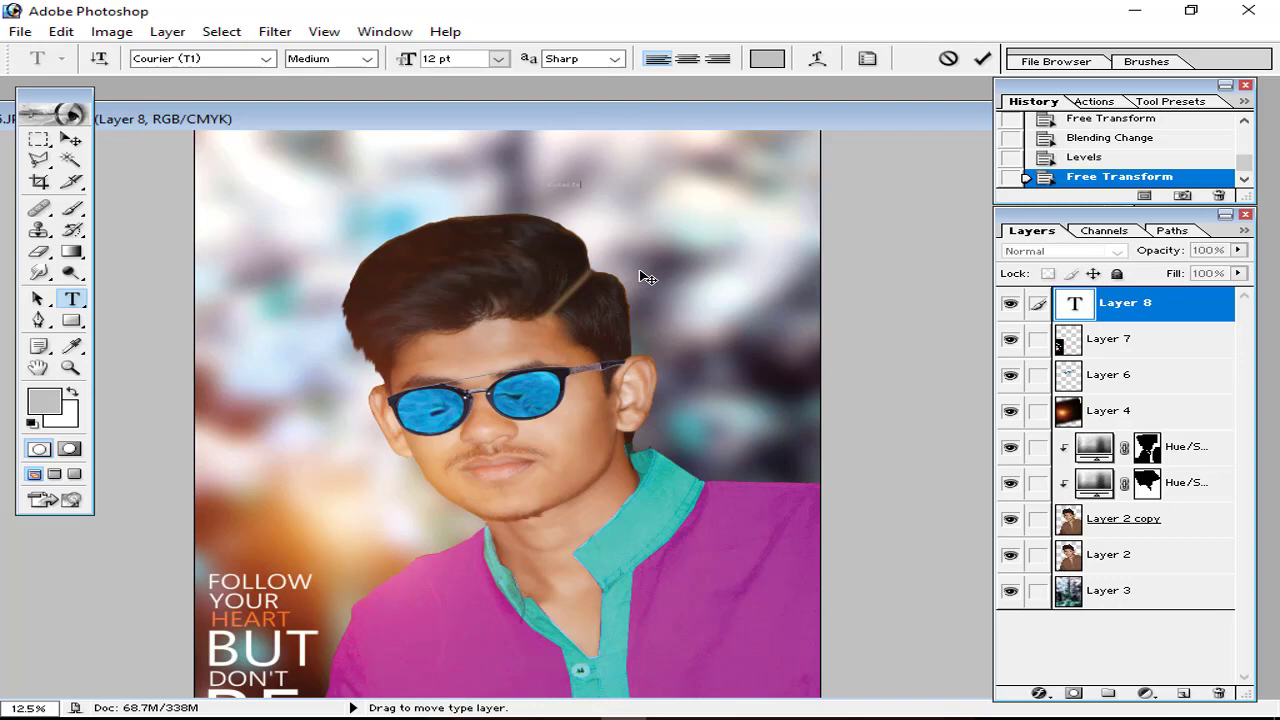
# Step: Commit the new text and enlarge it with Free Transform across the poster top
pyautogui.click(981, 58)
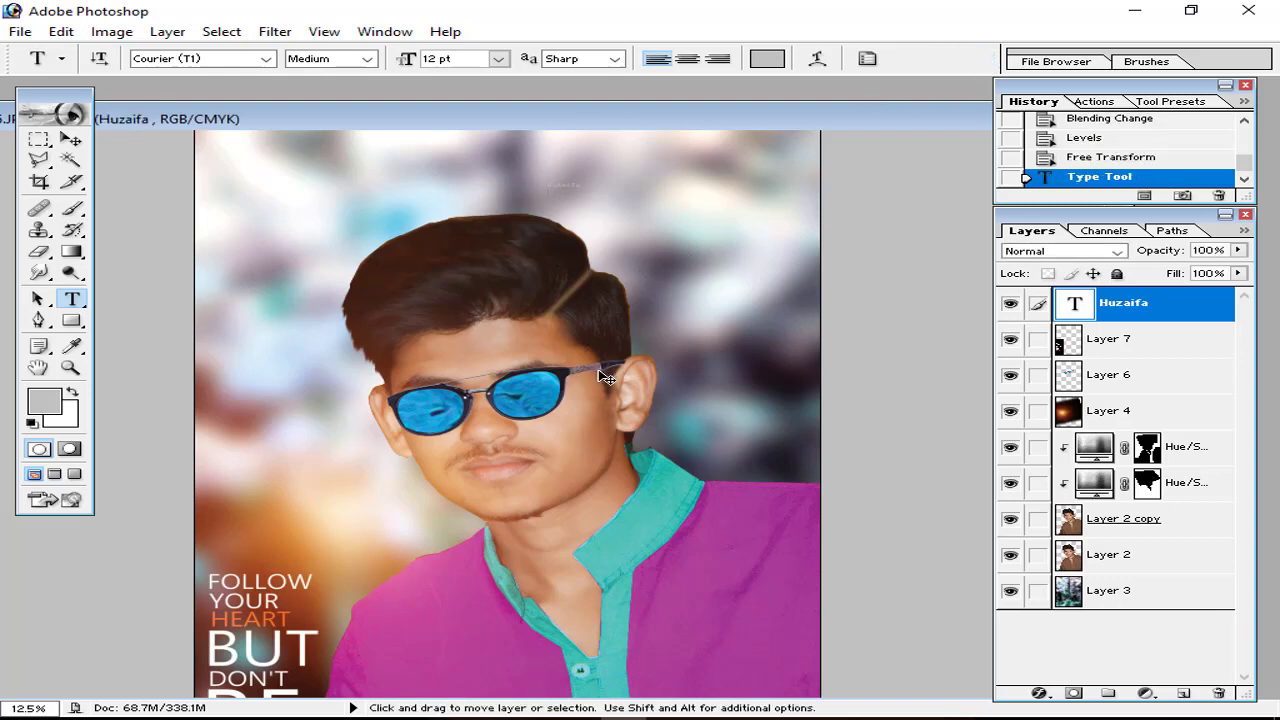
pyautogui.hotkey('ctrl', 't')
pyautogui.moveTo(585, 189); pyautogui.dragTo(736, 269)
pyautogui.click(981, 58)
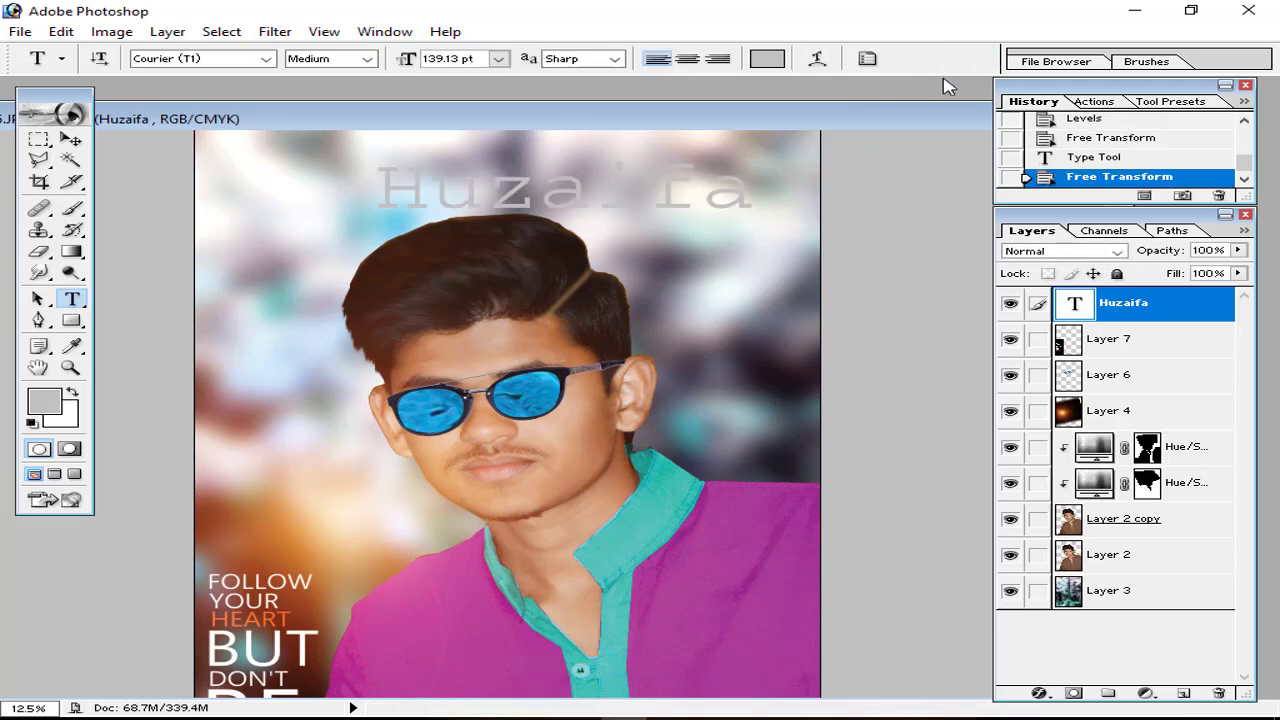
# Step: Set the Huzaifa text colour to black
pyautogui.click(586, 190)
pyautogui.hotkey('ctrl', 'a')
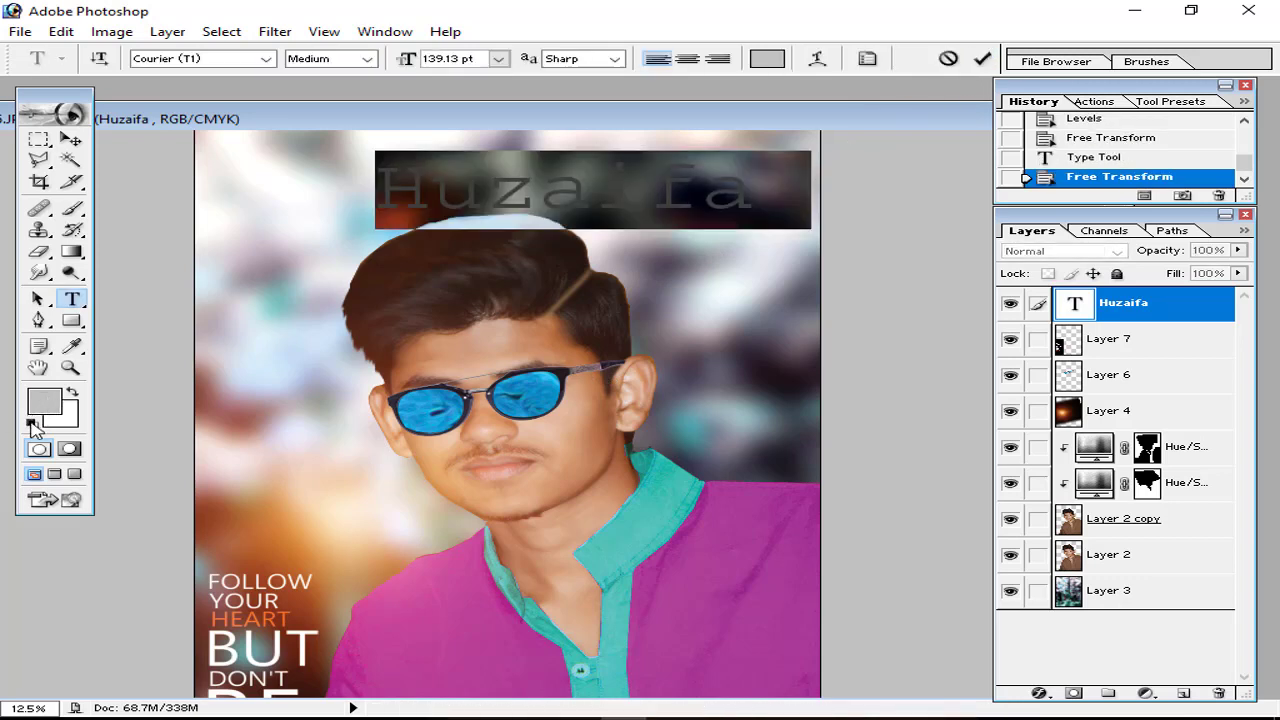
pyautogui.click(33, 427)
# Step: Step through script fonts such as Giddyup Std and settle the title on MV Boli
pyautogui.click(538, 197)
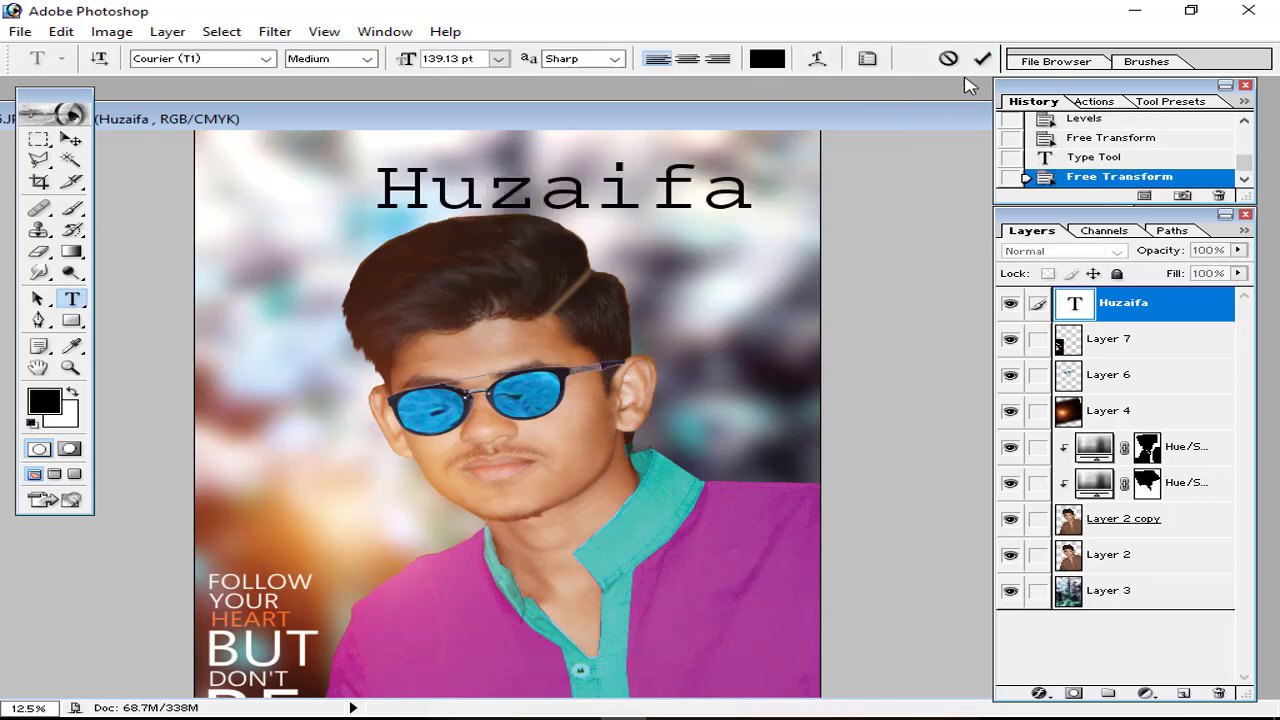
pyautogui.hotkey('ctrl', 'a')
pyautogui.click(240, 66)
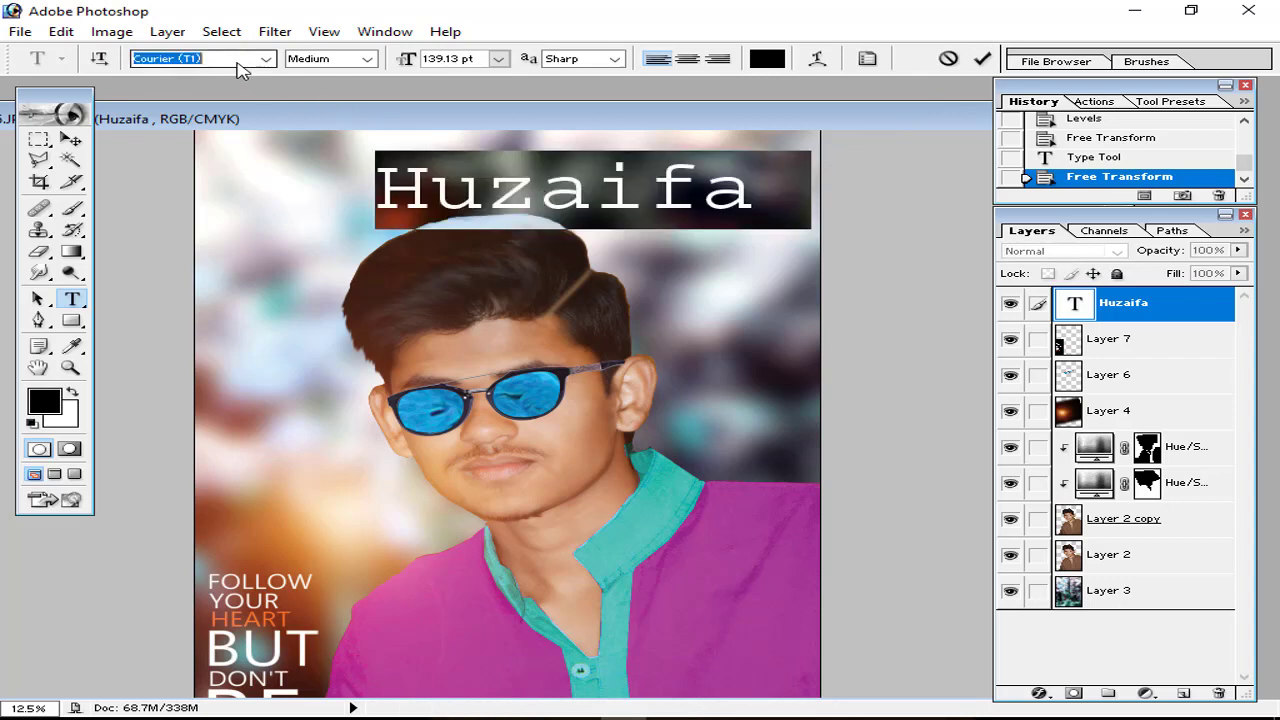
pyautogui.press('Down')
pyautogui.press('Down')
pyautogui.press('Down')
pyautogui.press('Down')
pyautogui.press('Down')
pyautogui.press('Down')
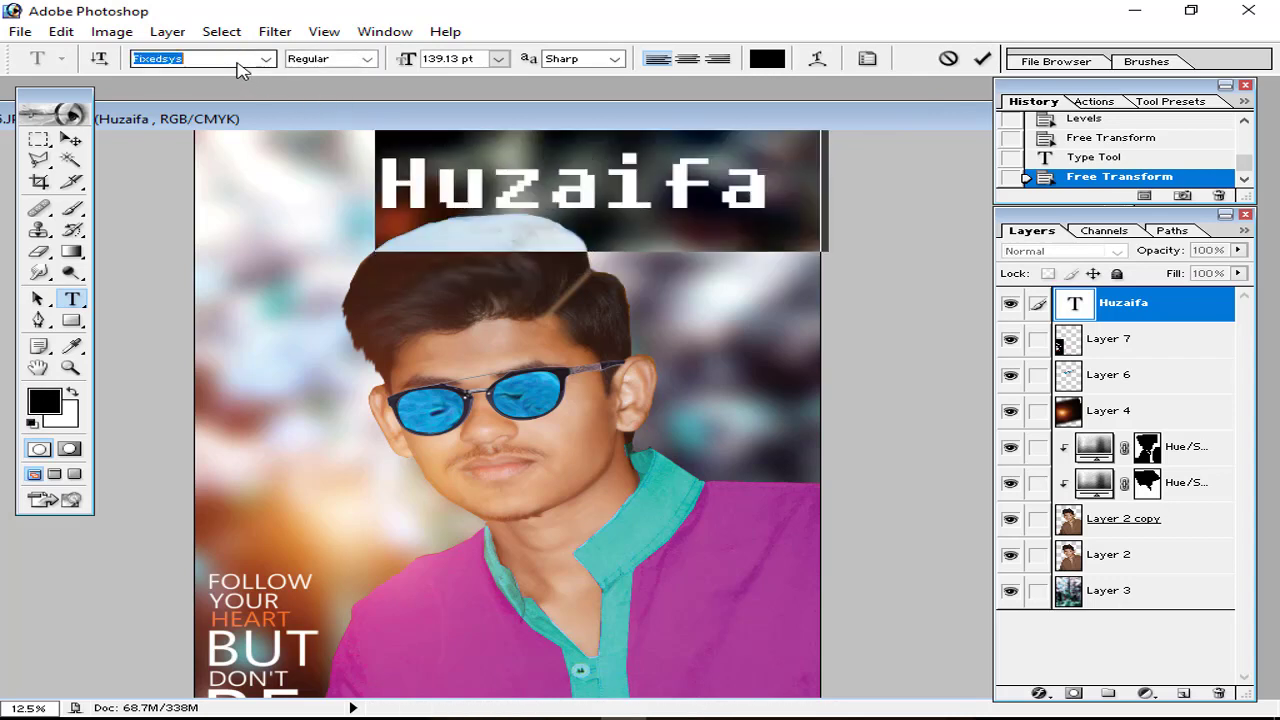
pyautogui.press('Down')
pyautogui.press('Down')
pyautogui.press('Down')
pyautogui.press('Down')
pyautogui.press('Down')
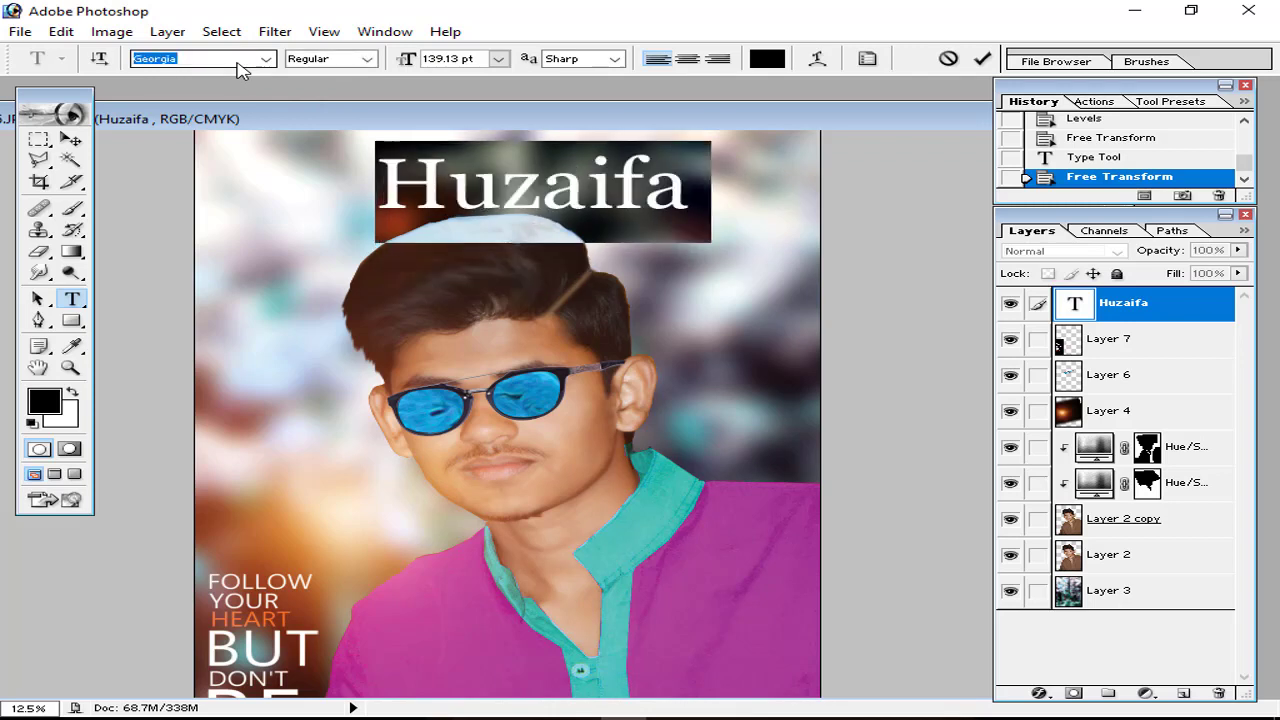
pyautogui.press('Down')
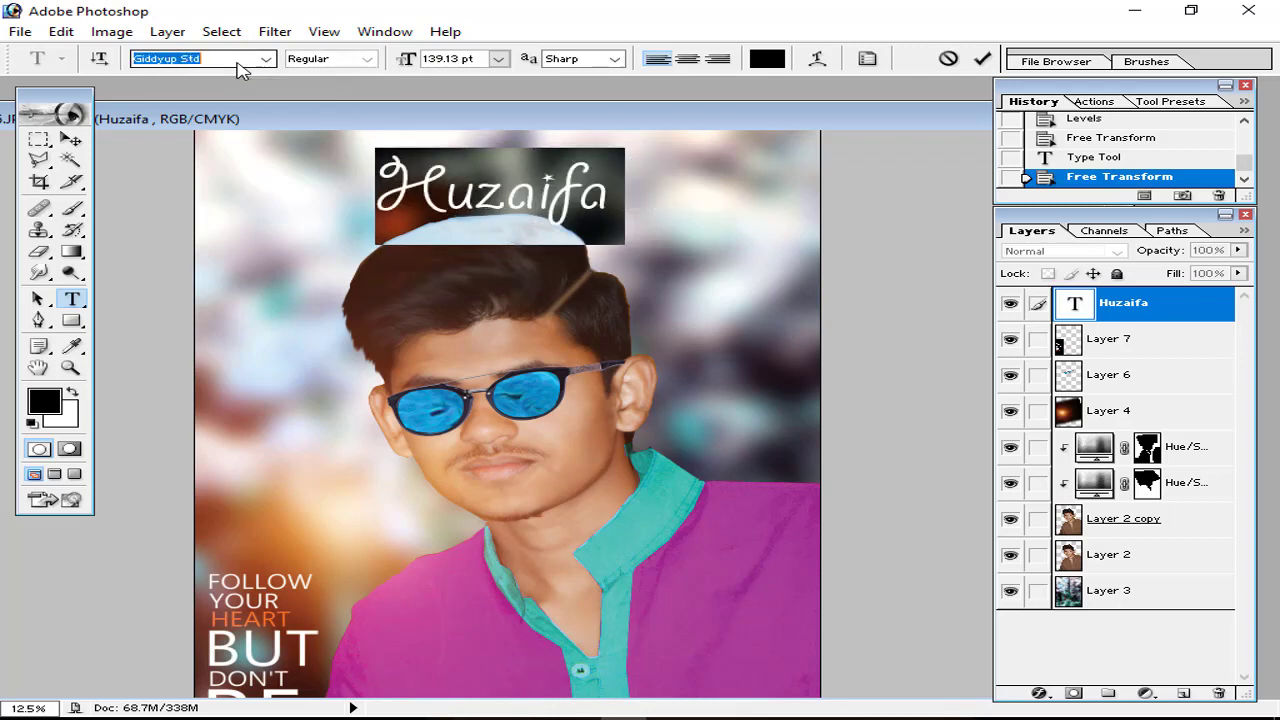
pyautogui.press('Down')
pyautogui.press('Up')
pyautogui.press('Down')
pyautogui.press('Down')
pyautogui.press('Down')
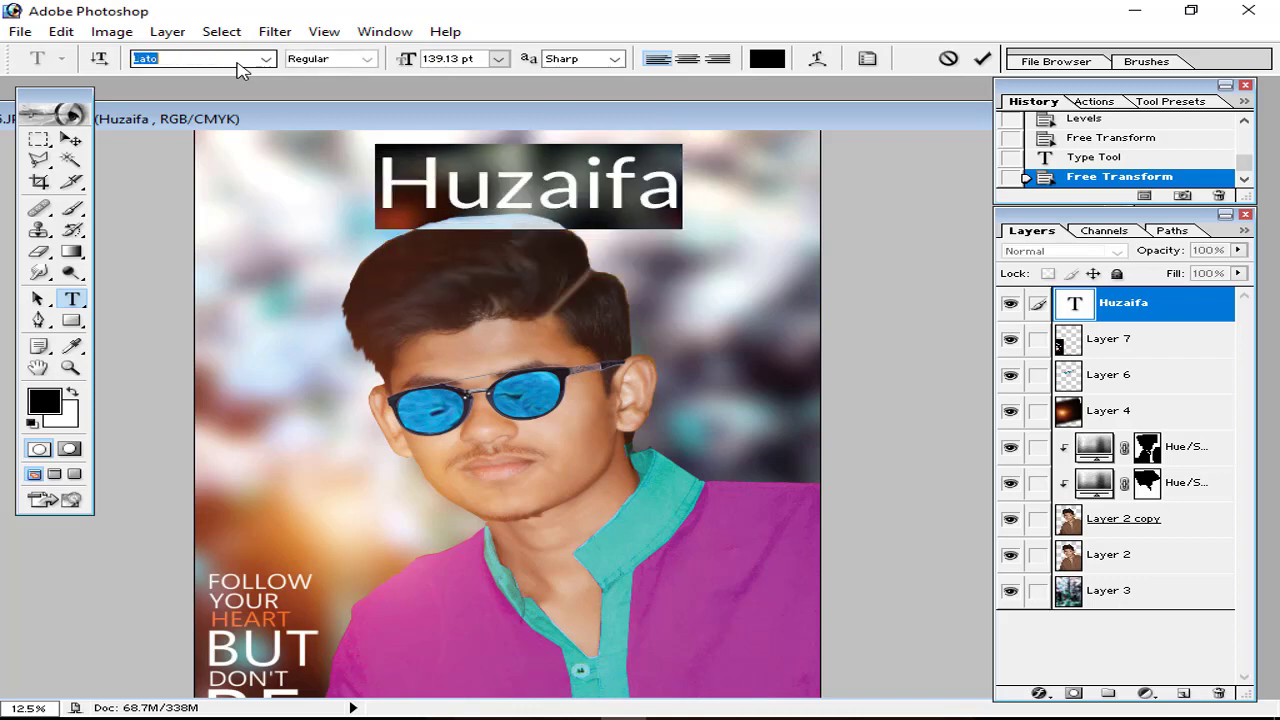
pyautogui.press('Down')
pyautogui.press('Down')
pyautogui.press('Down')
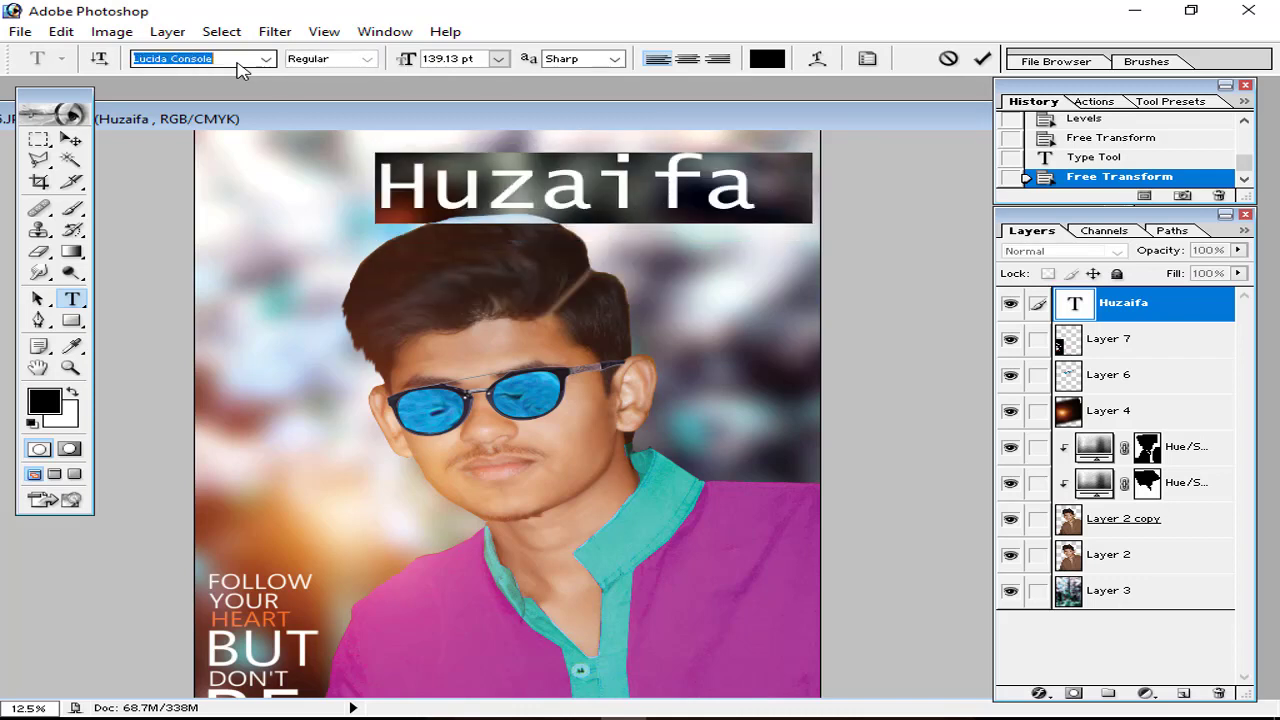
pyautogui.press('Down')
pyautogui.press('Down')
pyautogui.press('Down')
pyautogui.press('Down')
pyautogui.press('Down')
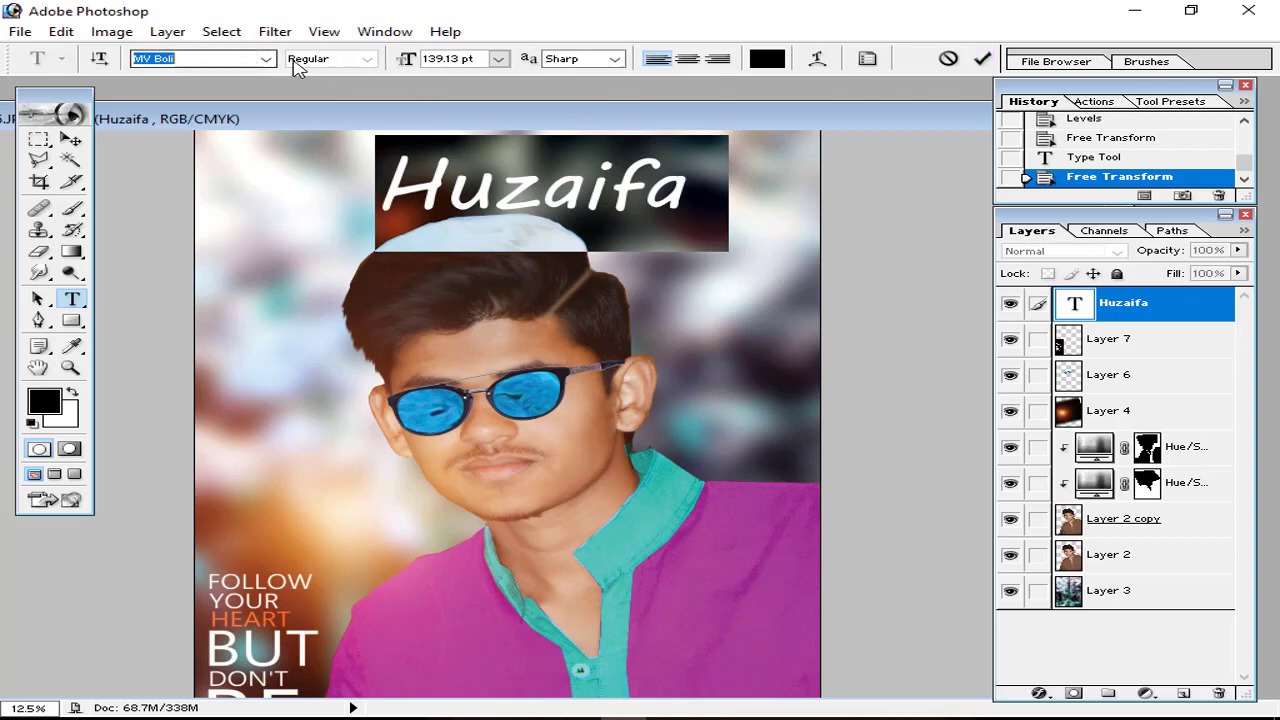
pyautogui.click(980, 59)
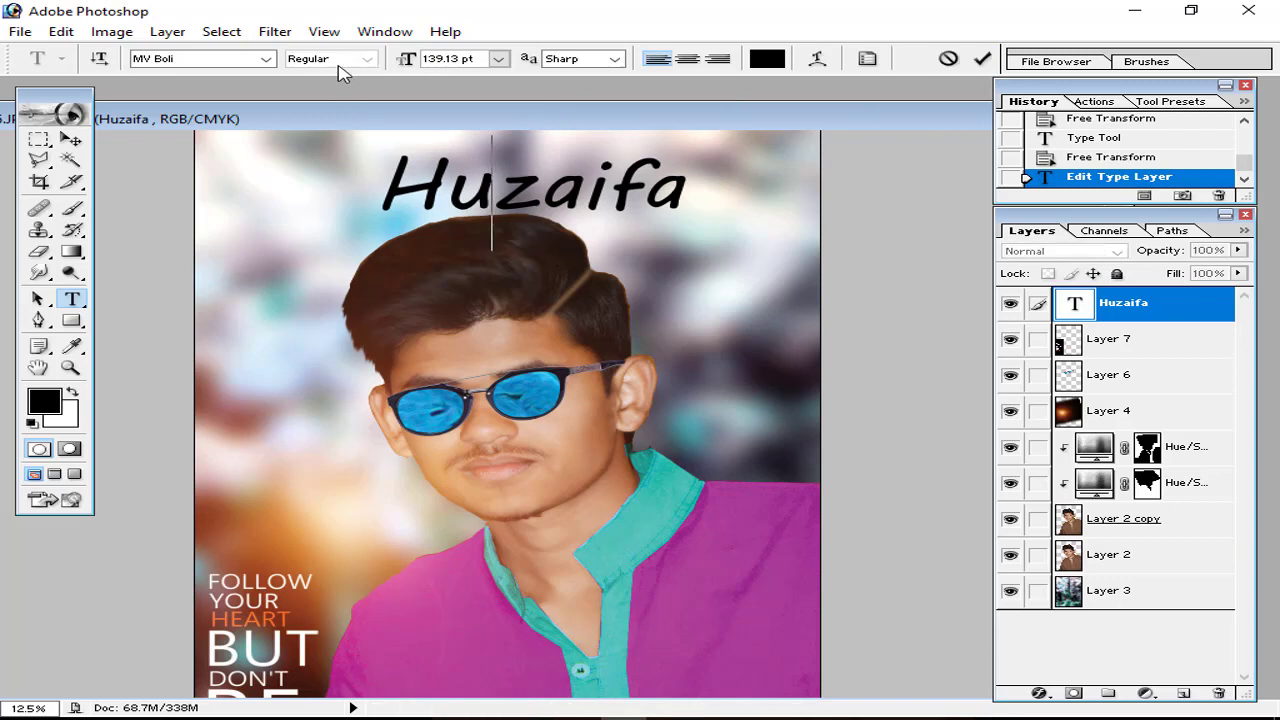
pyautogui.hotkey('ctrl', 'a')
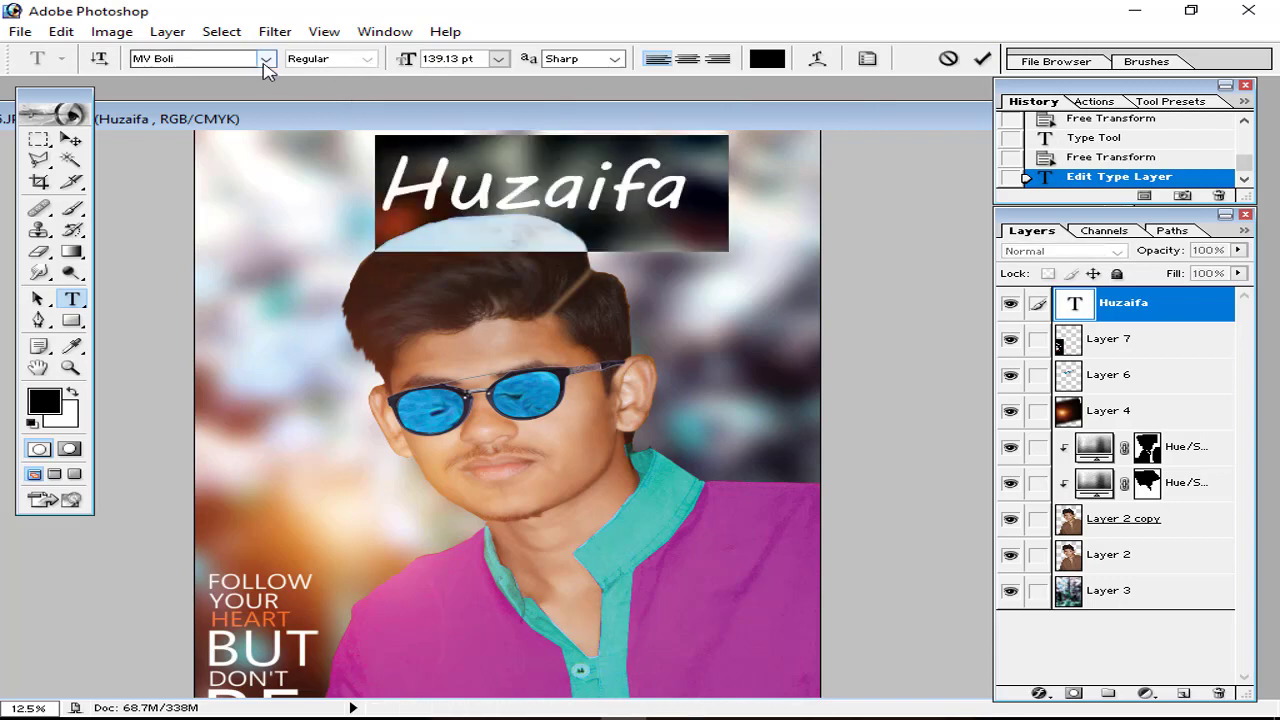
# Step: Scale the Huzaifa title down slightly with Free Transform
pyautogui.click(981, 58)
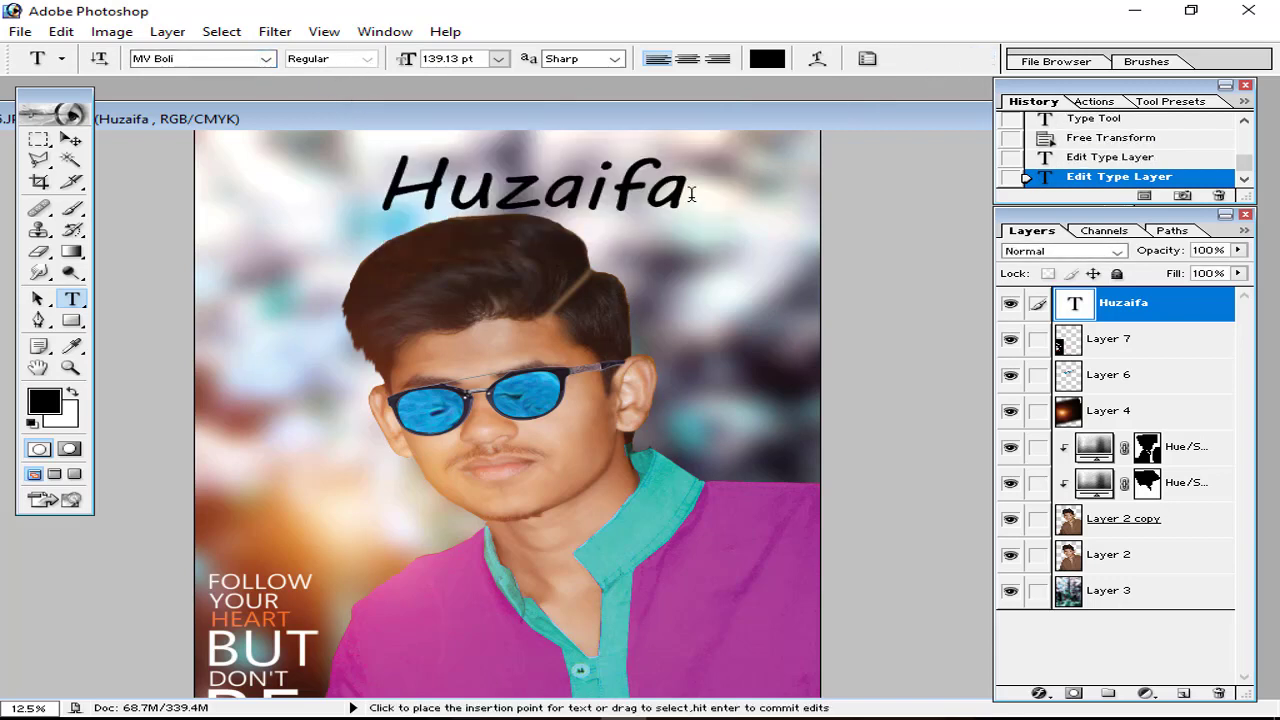
pyautogui.hotkey('ctrl', '-')
pyautogui.hotkey('ctrl', 't')
pyautogui.moveTo(630, 187); pyautogui.dragTo(583, 212)
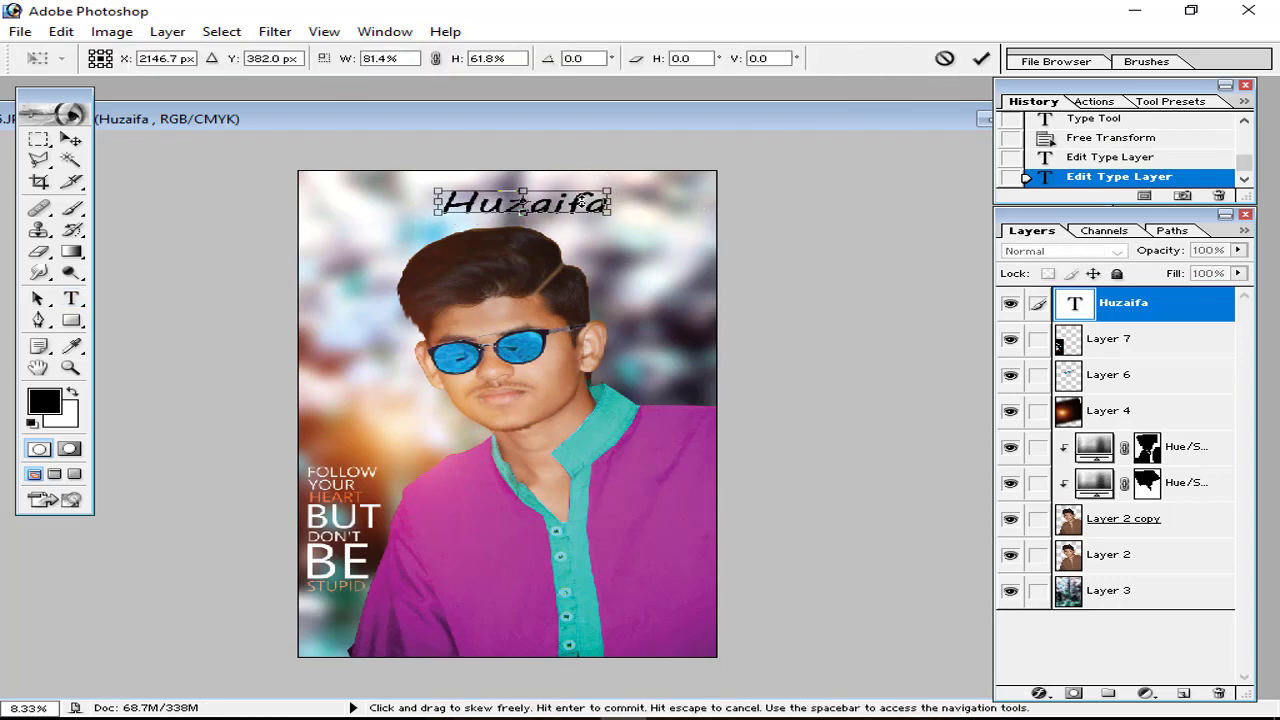
pyautogui.hotkey('ctrl', 'z')
pyautogui.click(985, 61)
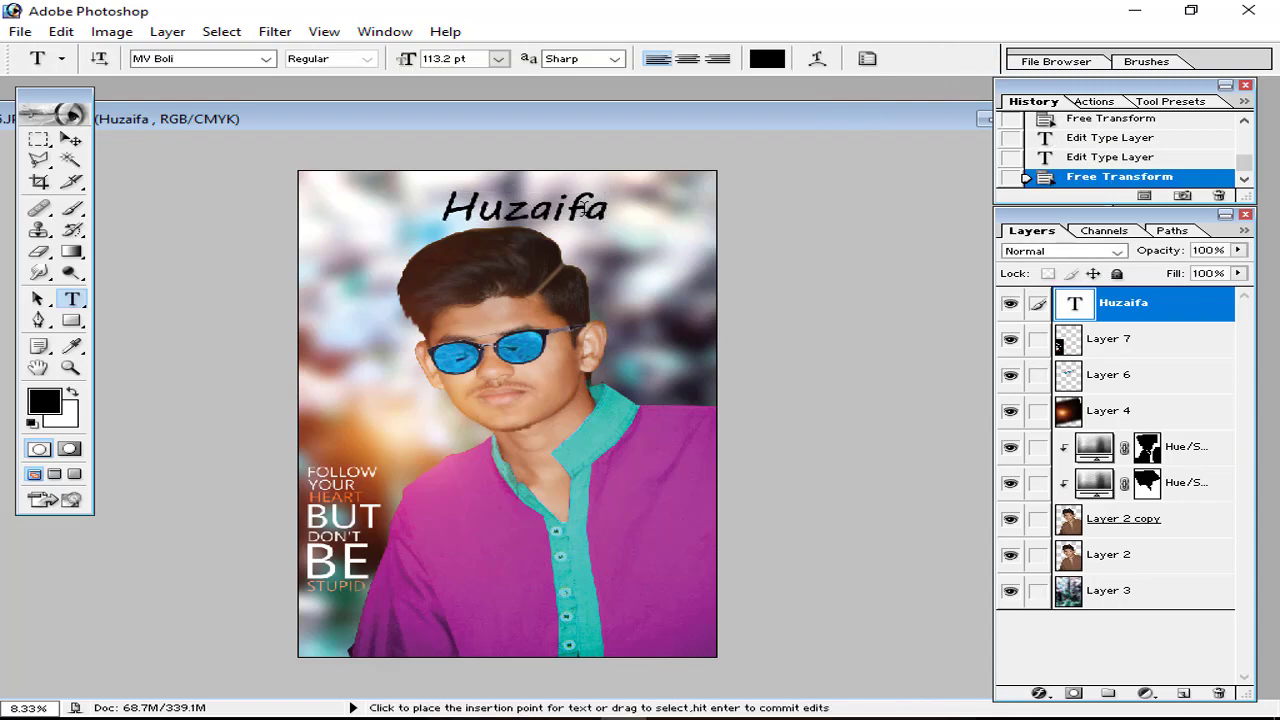
# Step: Set the title in All Caps from the Character palette
pyautogui.doubleClick(588, 207)
pyautogui.click(391, 36)
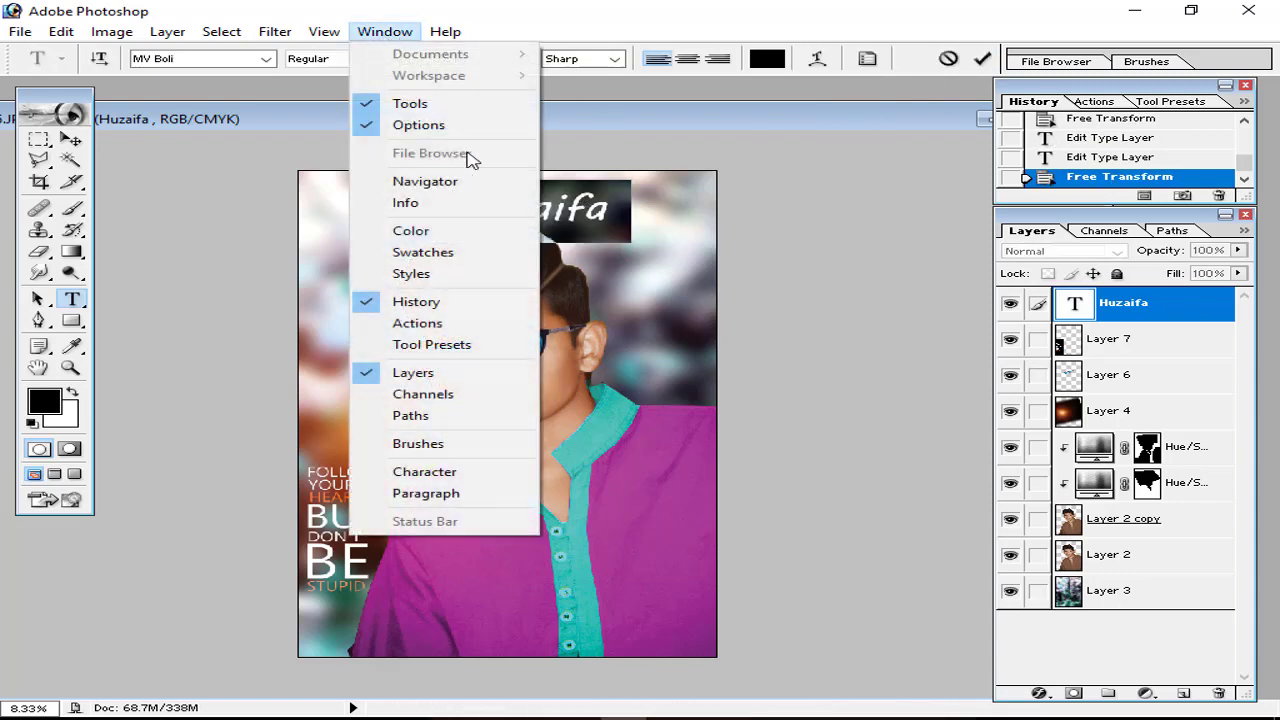
pyautogui.click(428, 472)
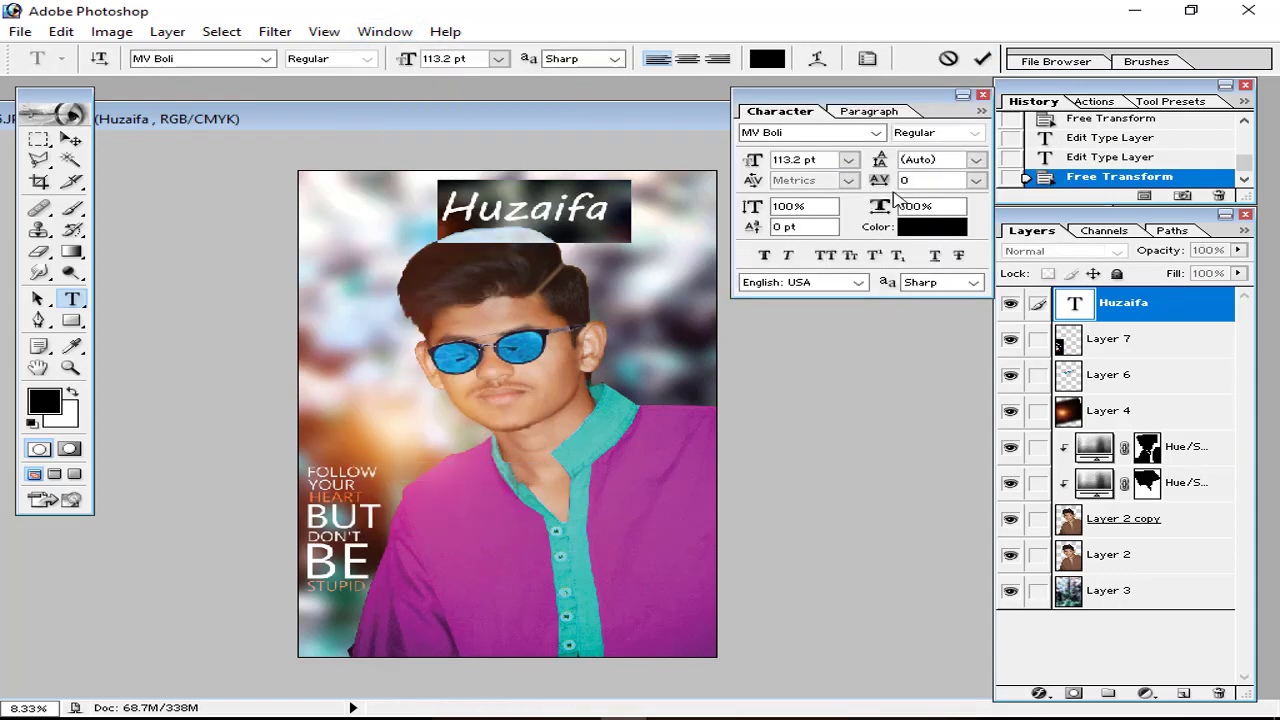
pyautogui.click(849, 255)
pyautogui.click(984, 61)
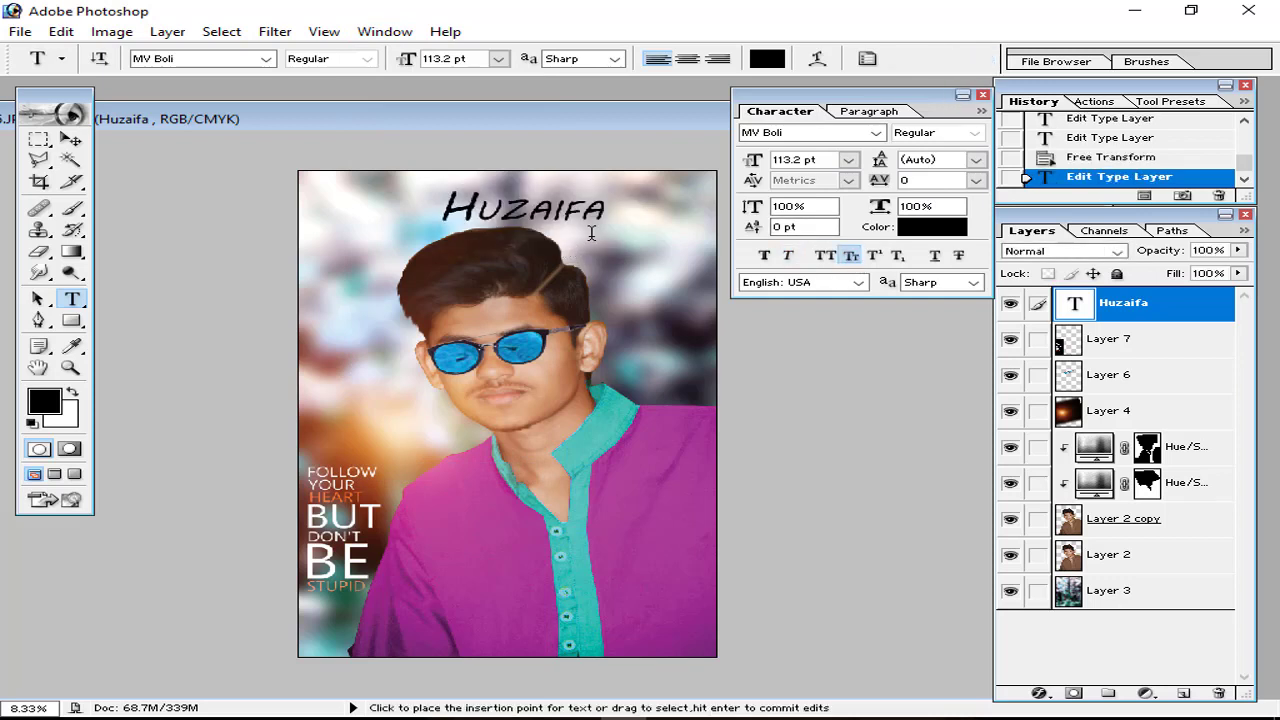
# Step: Move HUZAIFA up to the poster's top edge and collapse the Character palette
pyautogui.click(72, 158)
pyautogui.click(72, 138)
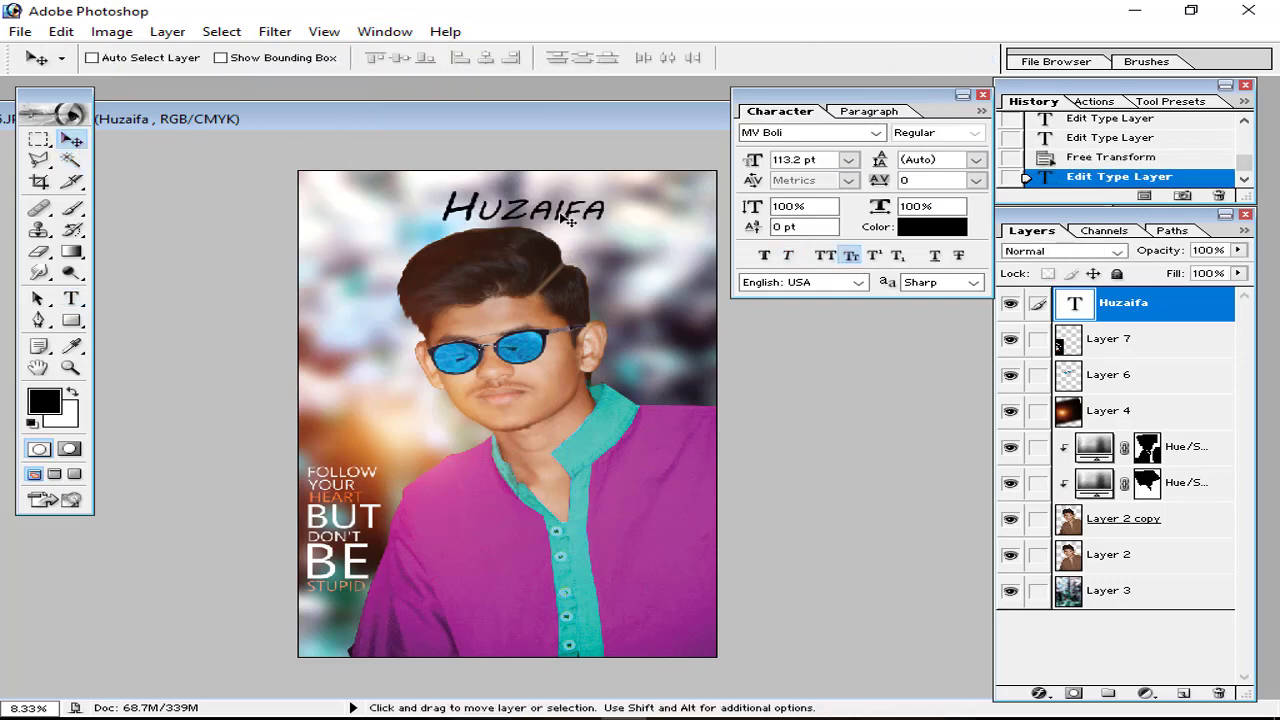
pyautogui.moveTo(563, 214); pyautogui.dragTo(599, 204)
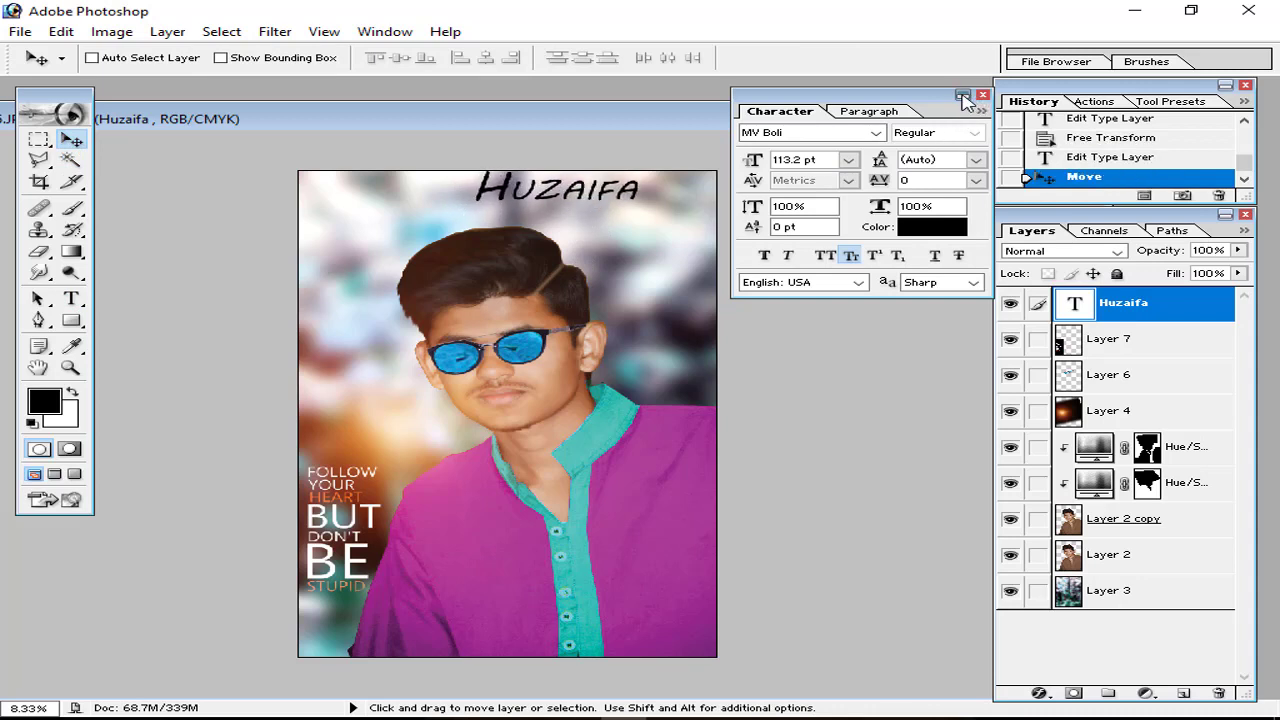
pyautogui.click(962, 95)
pyautogui.click(71, 298)
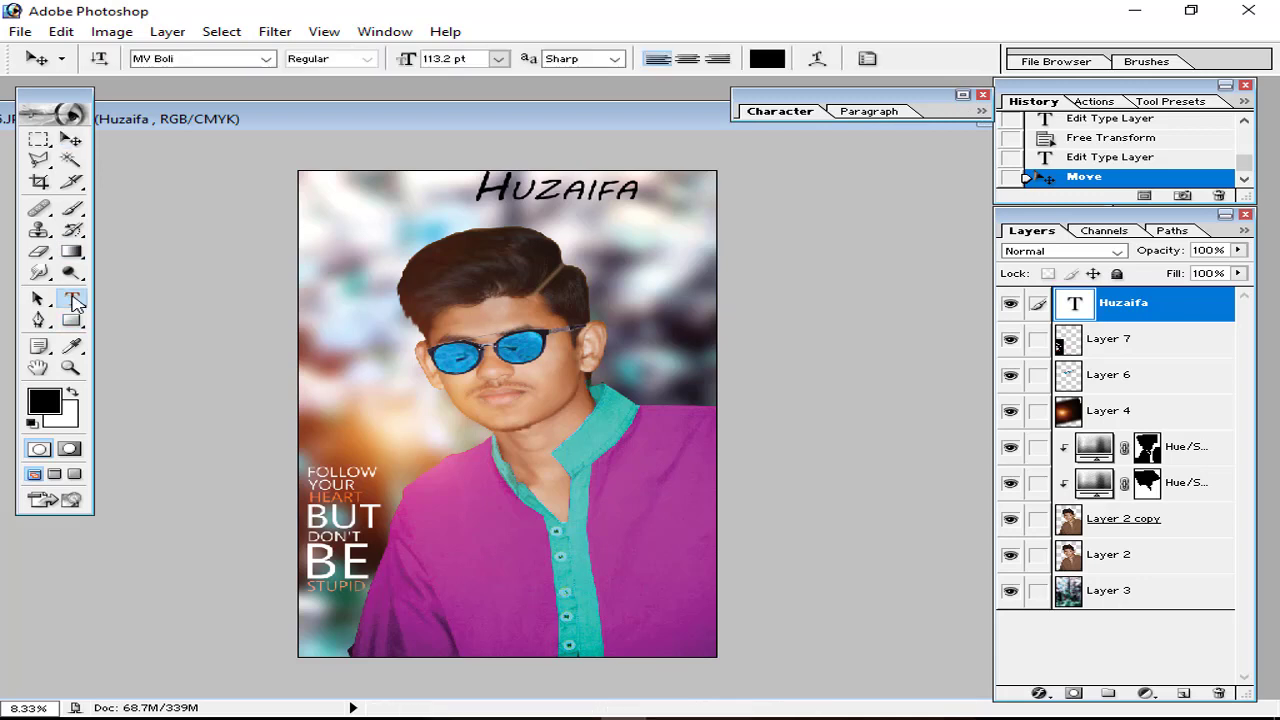
pyautogui.click(578, 221)
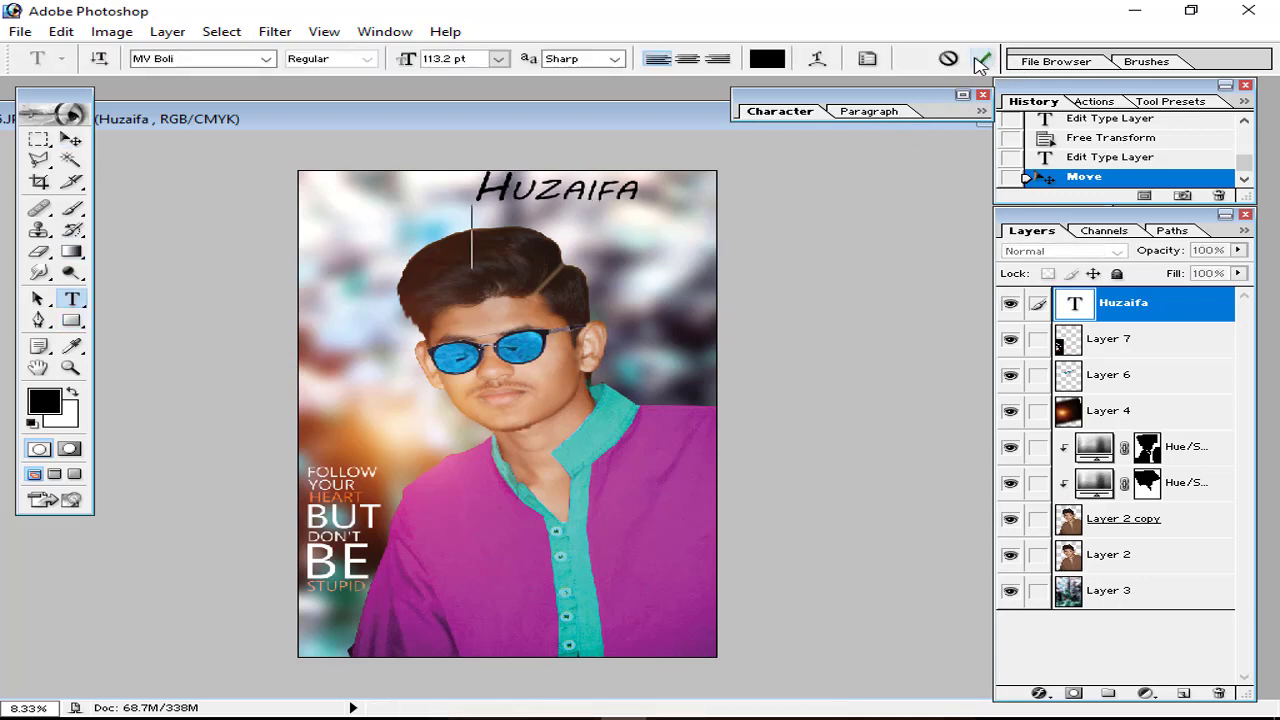
pyautogui.click(978, 62)
pyautogui.click(978, 62)
pyautogui.click(631, 237)
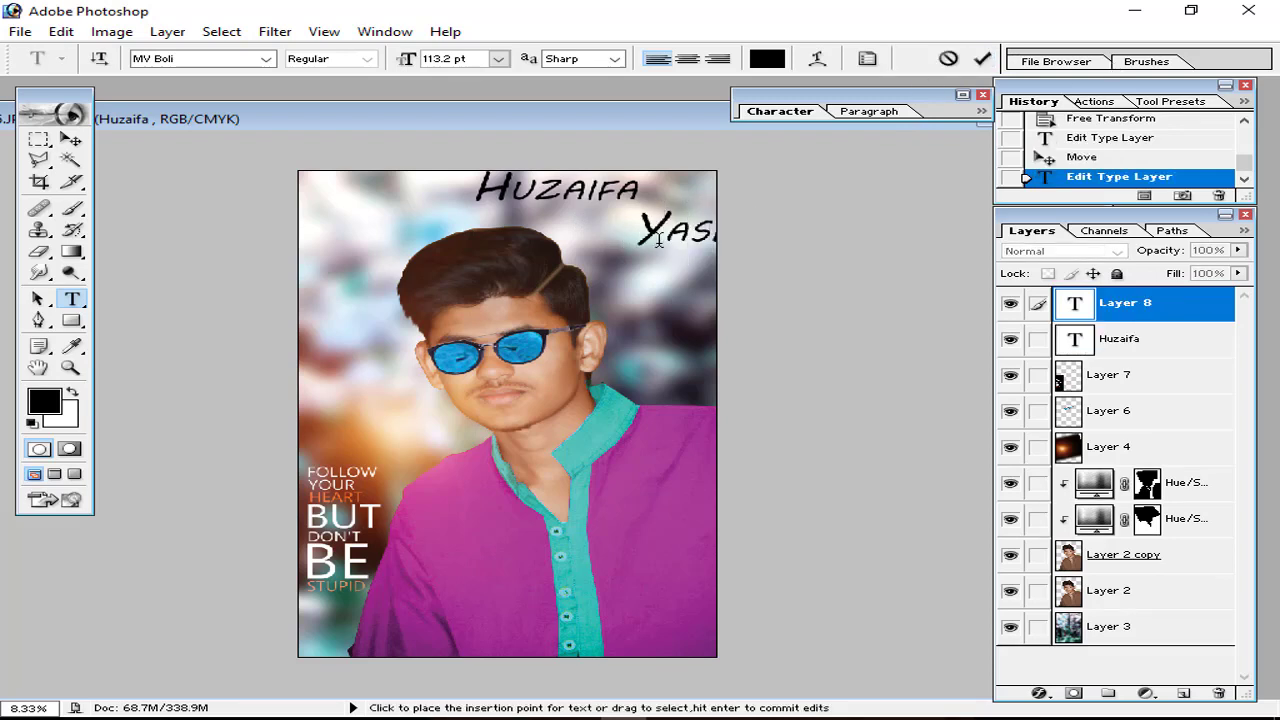
pyautogui.click(981, 60)
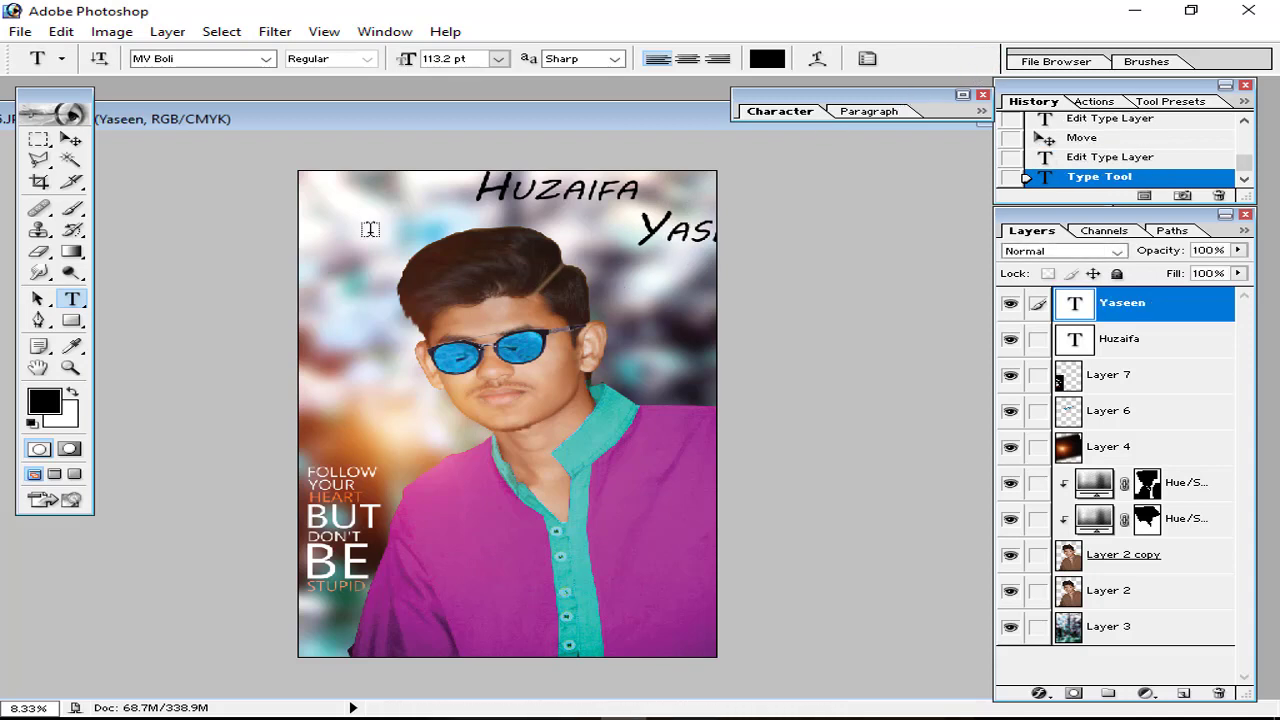
pyautogui.click(71, 139)
pyautogui.moveTo(648, 237); pyautogui.dragTo(584, 227)
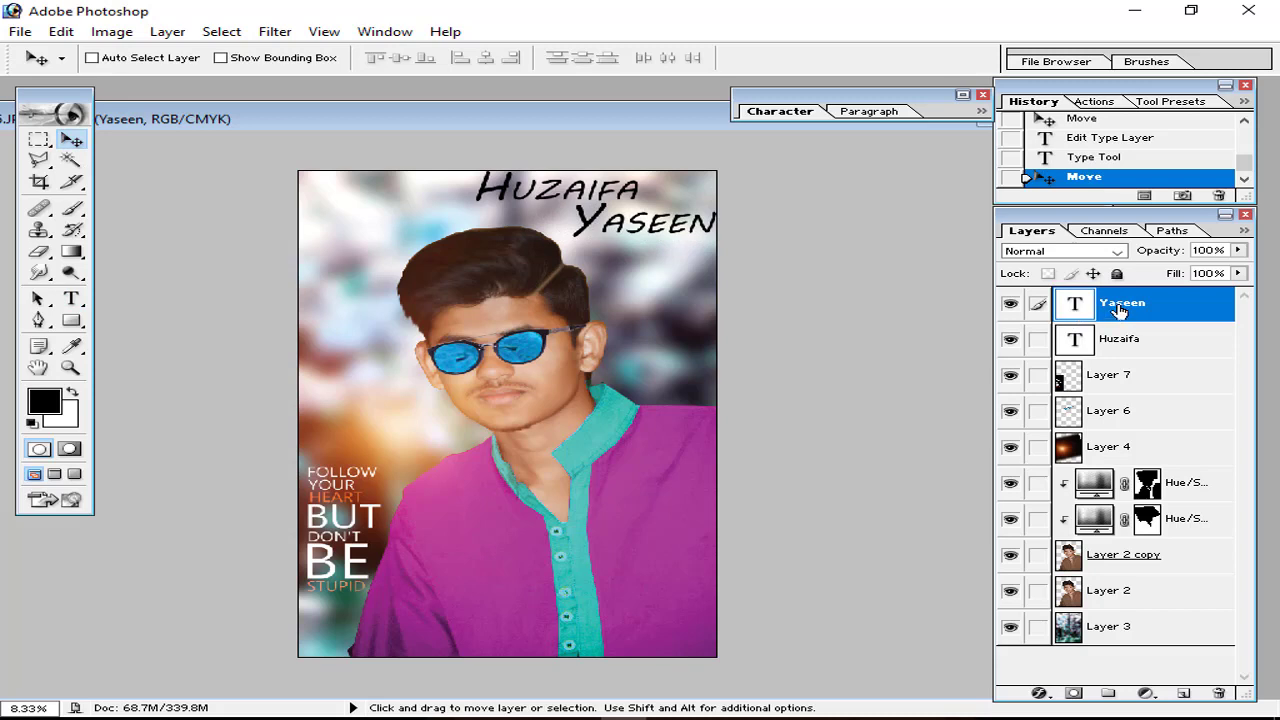
pyautogui.keyDown('ctrl'); pyautogui.click(1119, 337); pyautogui.keyUp('ctrl')
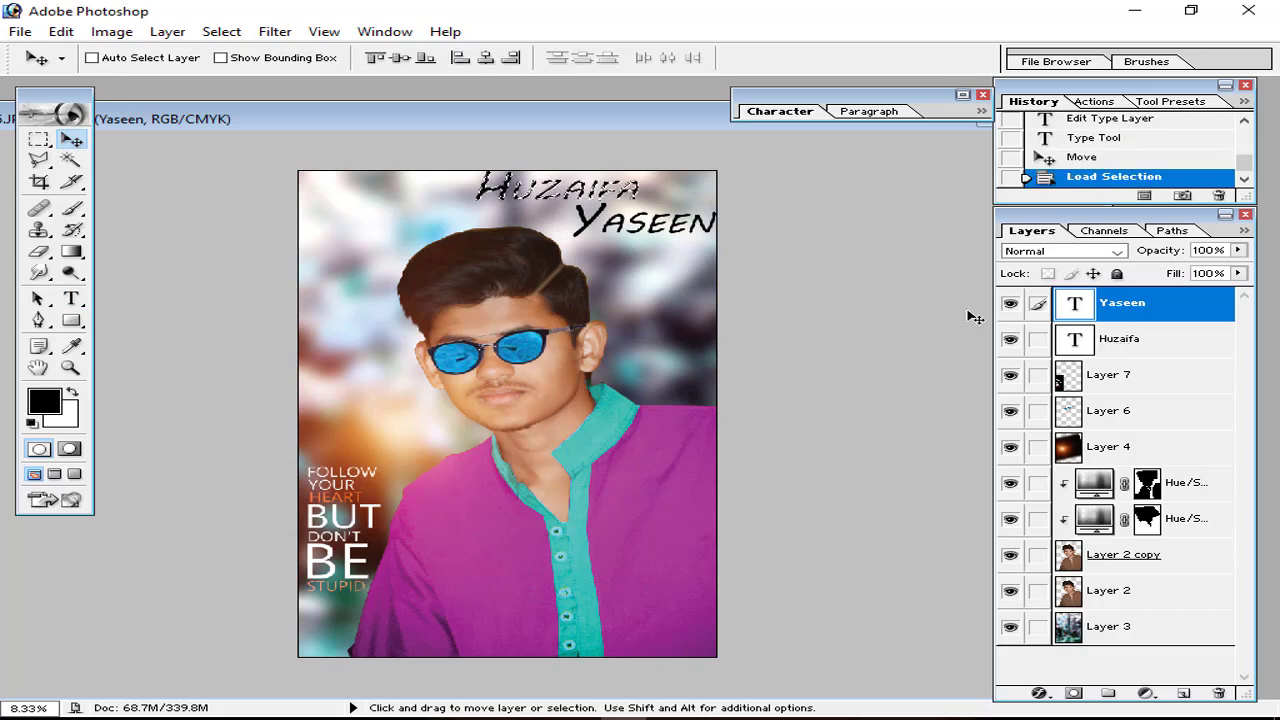
pyautogui.hotkey('ctrl', 'd')
pyautogui.click(1143, 343)
pyautogui.click(1128, 316)
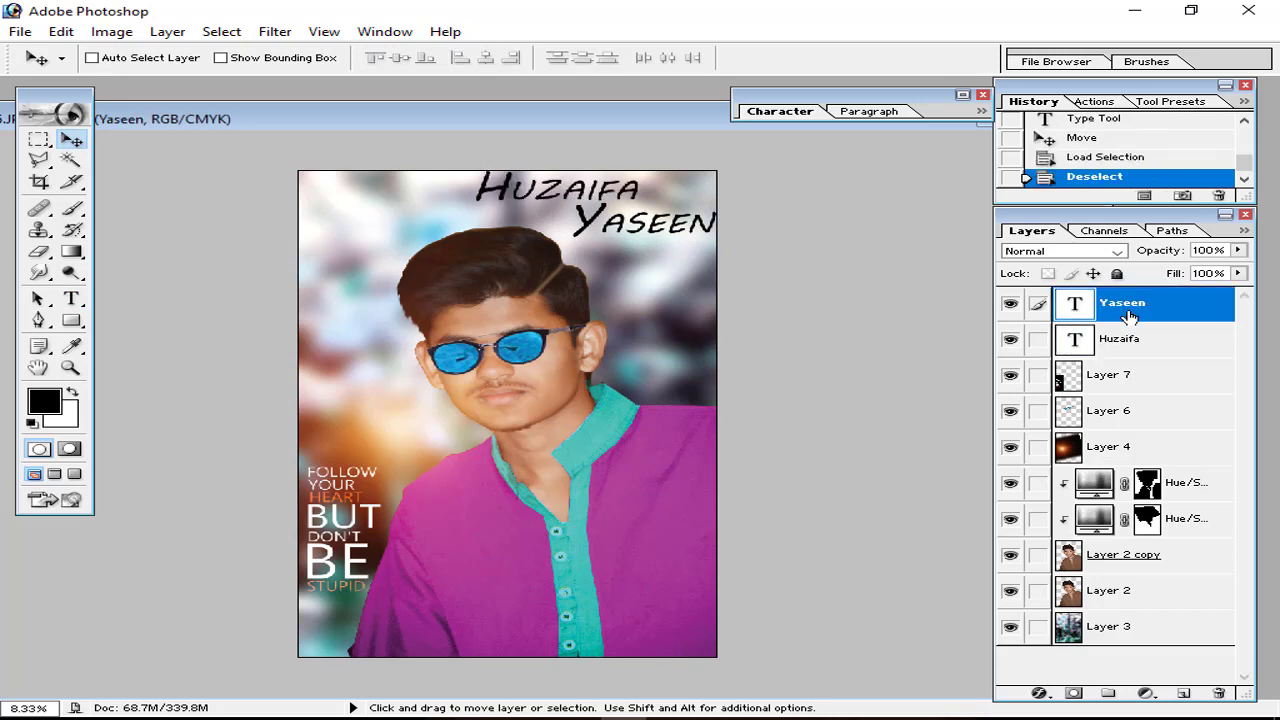
pyautogui.keyDown('ctrl'); pyautogui.click(1128, 328); pyautogui.keyUp('ctrl')
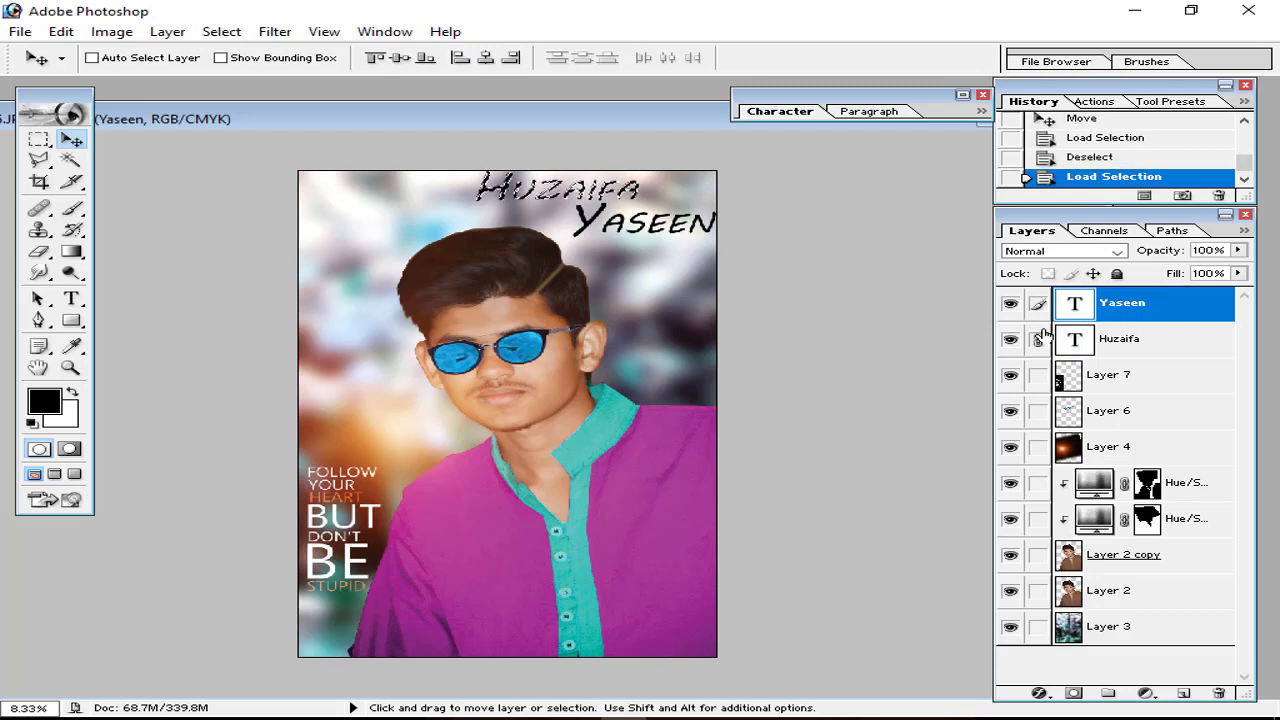
pyautogui.hotkey('ctrl', 'e')
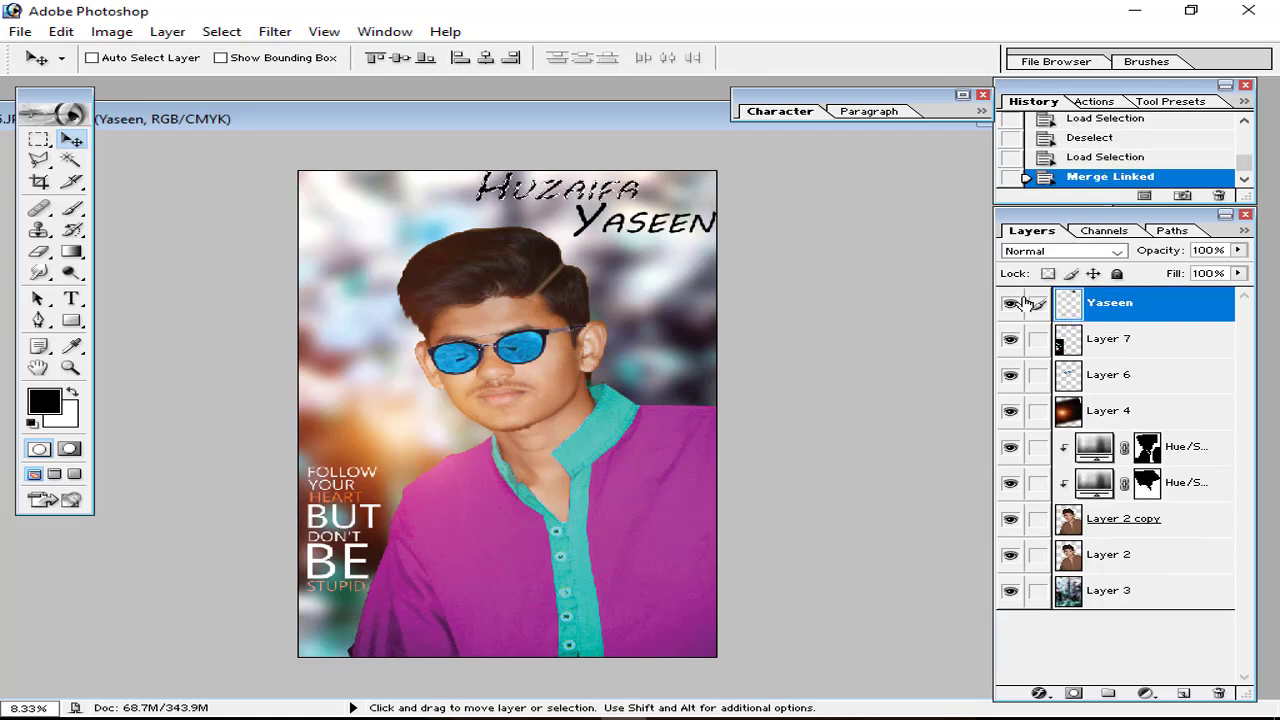
pyautogui.hotkey('ctrl', 'd')
# Step: Try Overlay, Multiply and Soft Light, then blend the name layer as Hard Light
pyautogui.click(1065, 254)
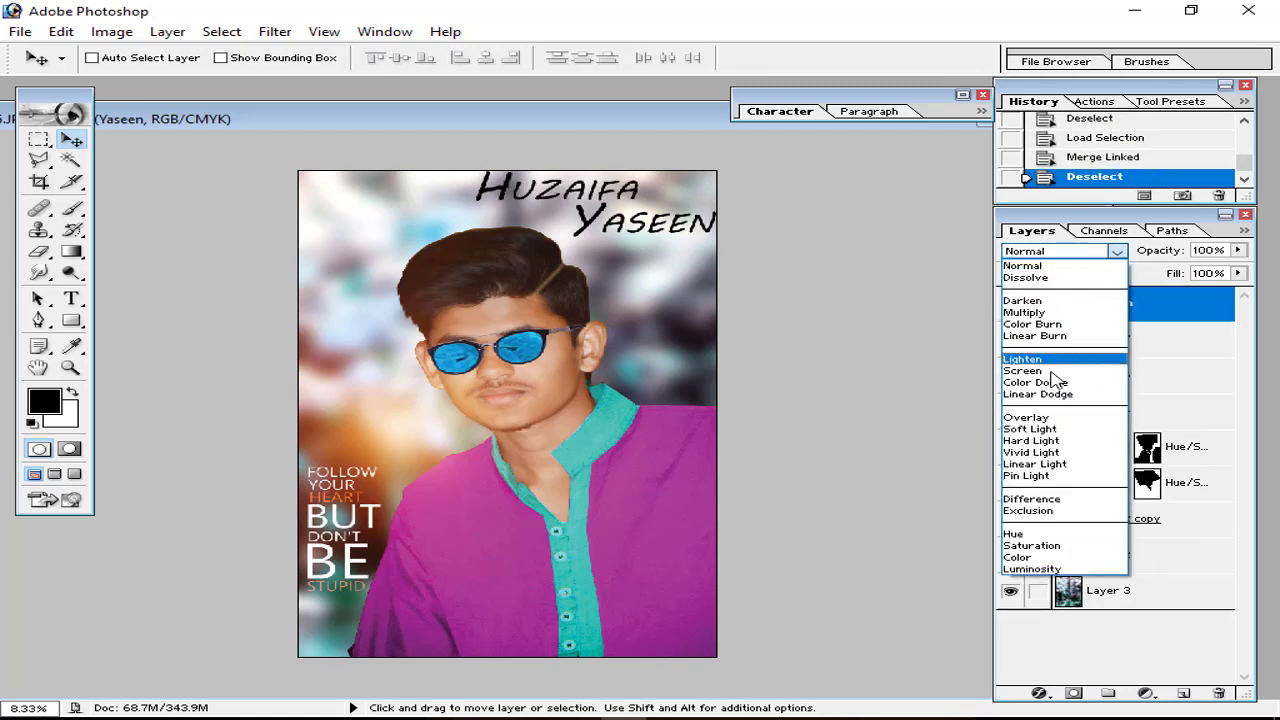
pyautogui.click(1047, 417)
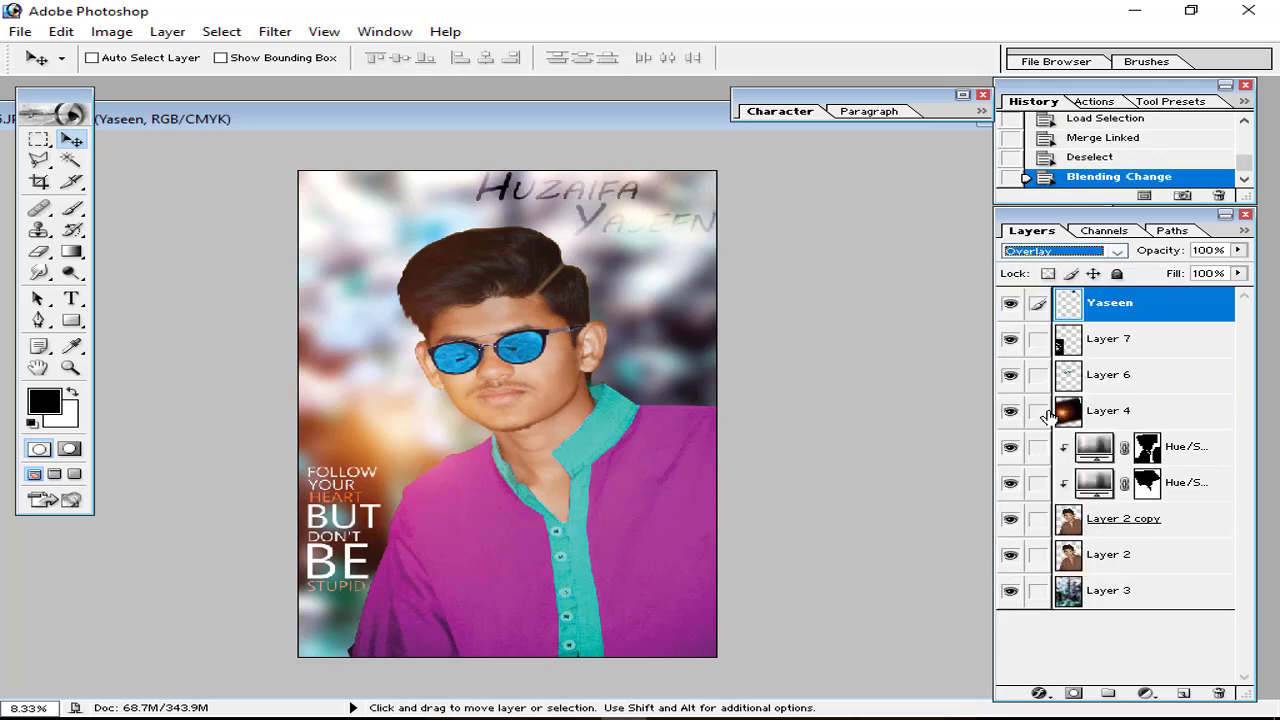
pyautogui.click(1099, 255)
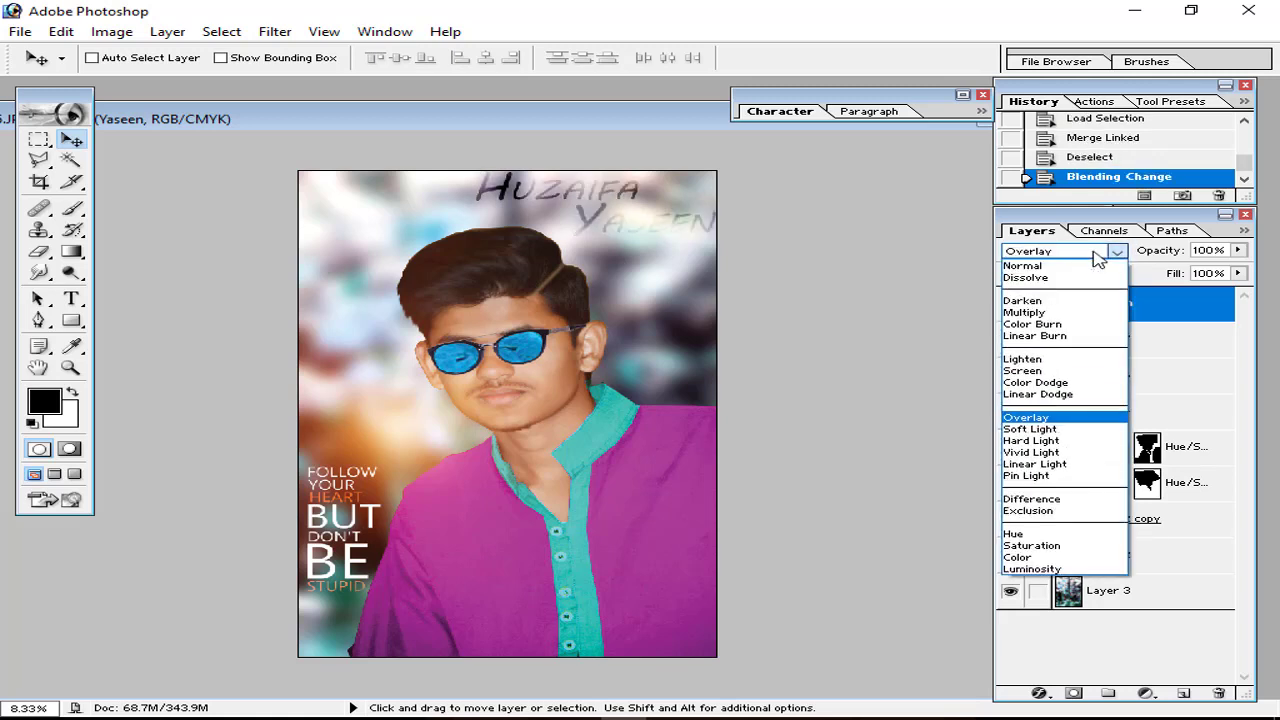
pyautogui.click(1043, 313)
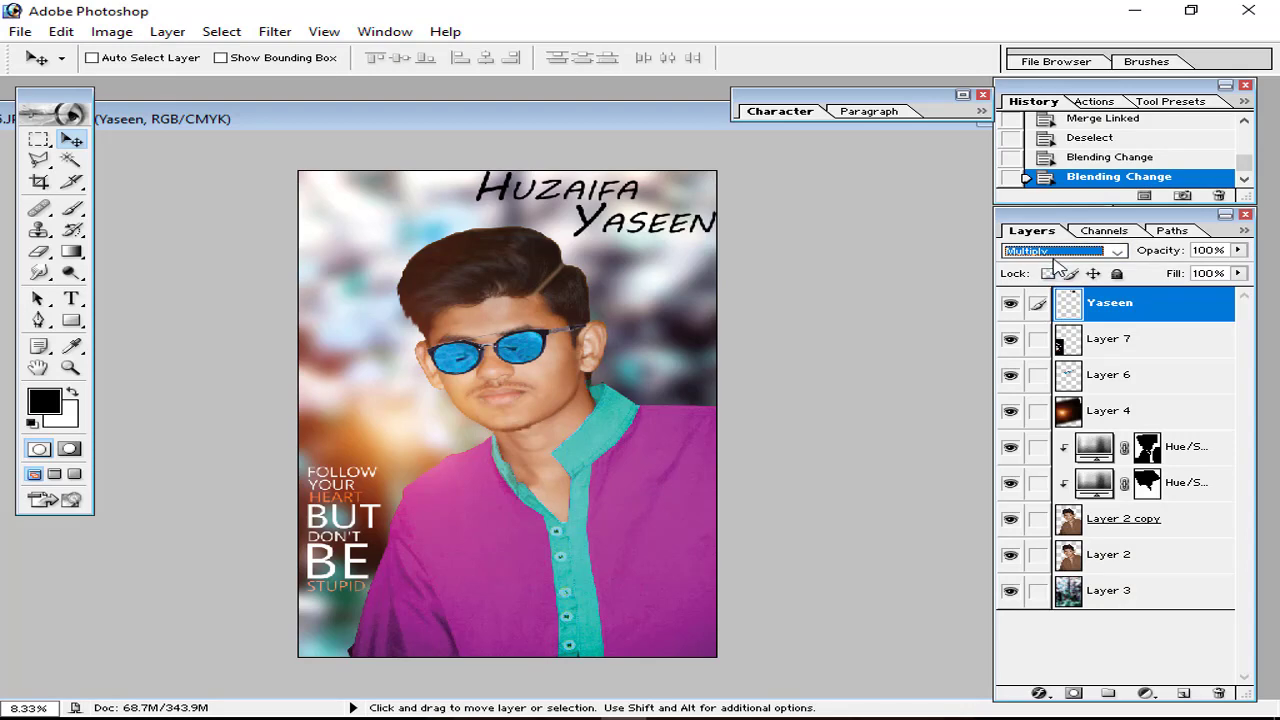
pyautogui.click(1060, 254)
pyautogui.click(1030, 429)
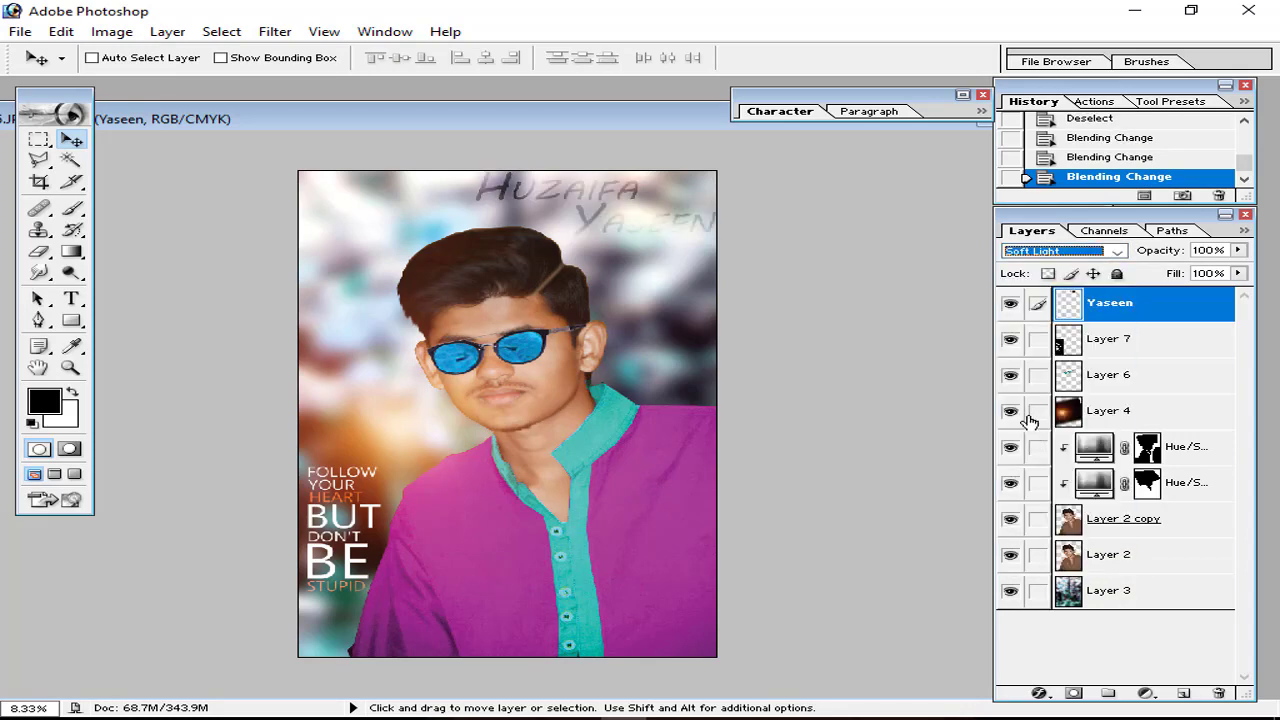
pyautogui.click(1060, 252)
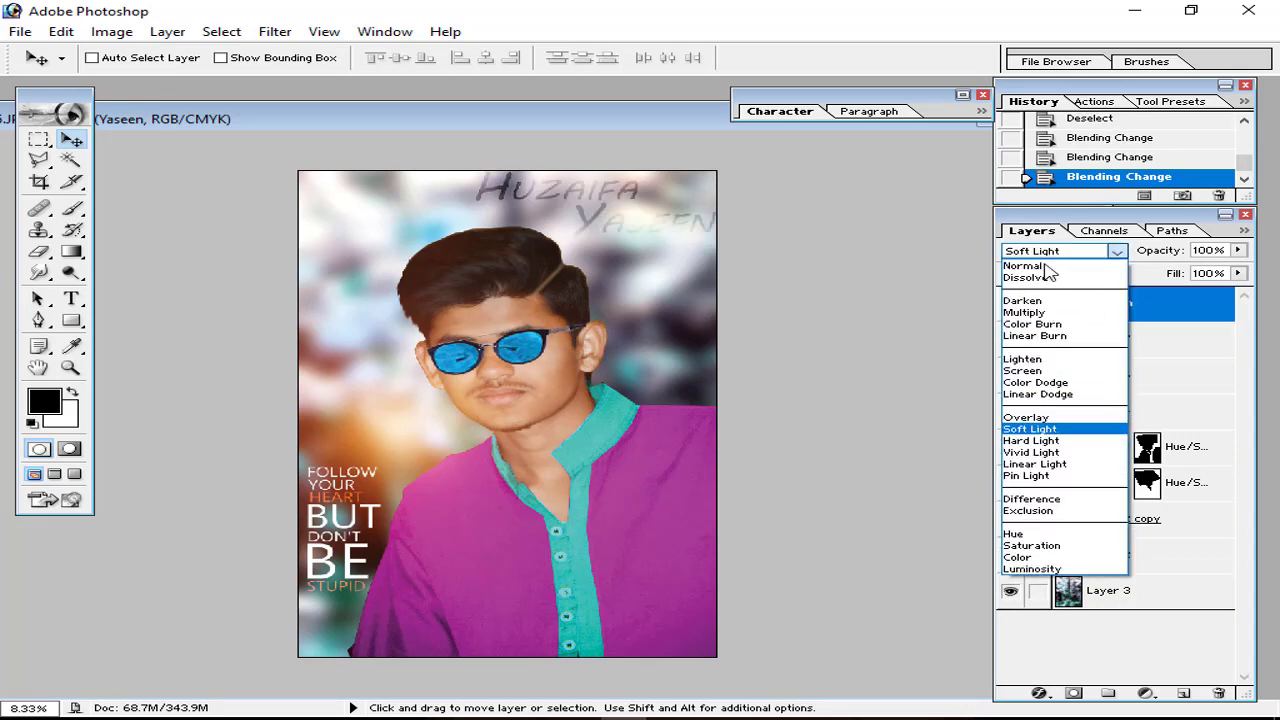
pyautogui.click(1035, 440)
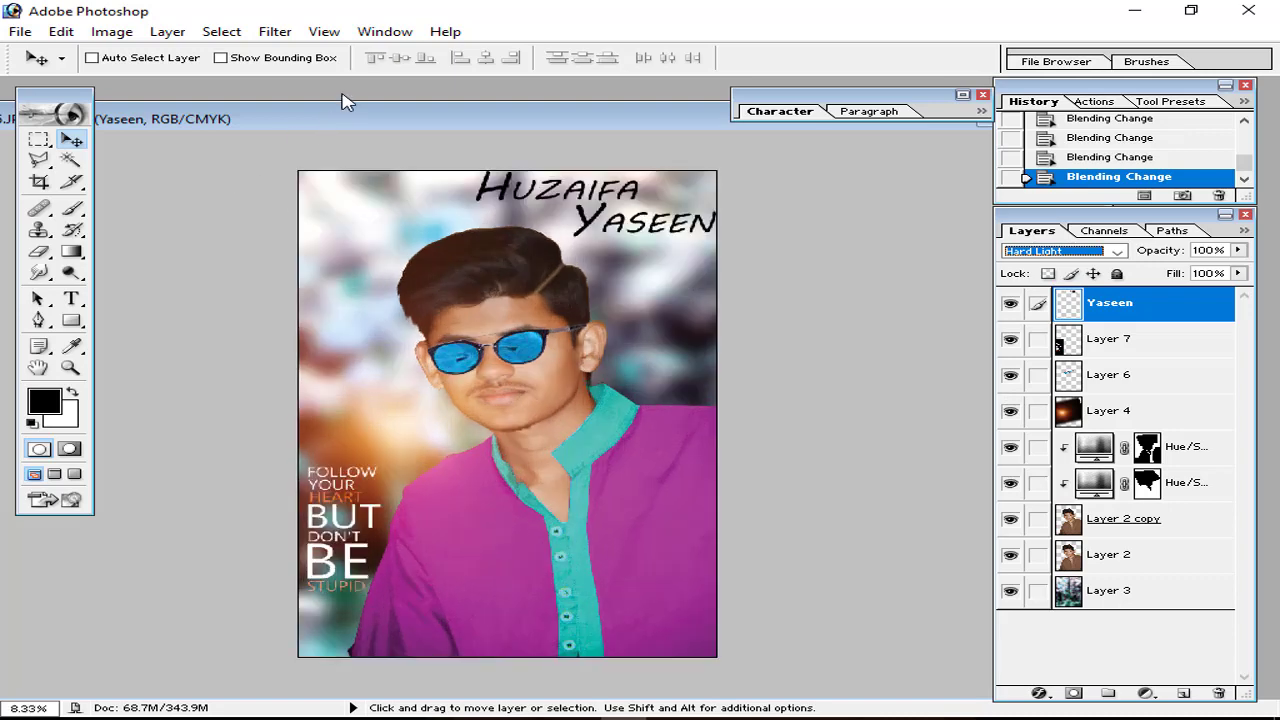
pyautogui.hotkey('ctrl', 'o')
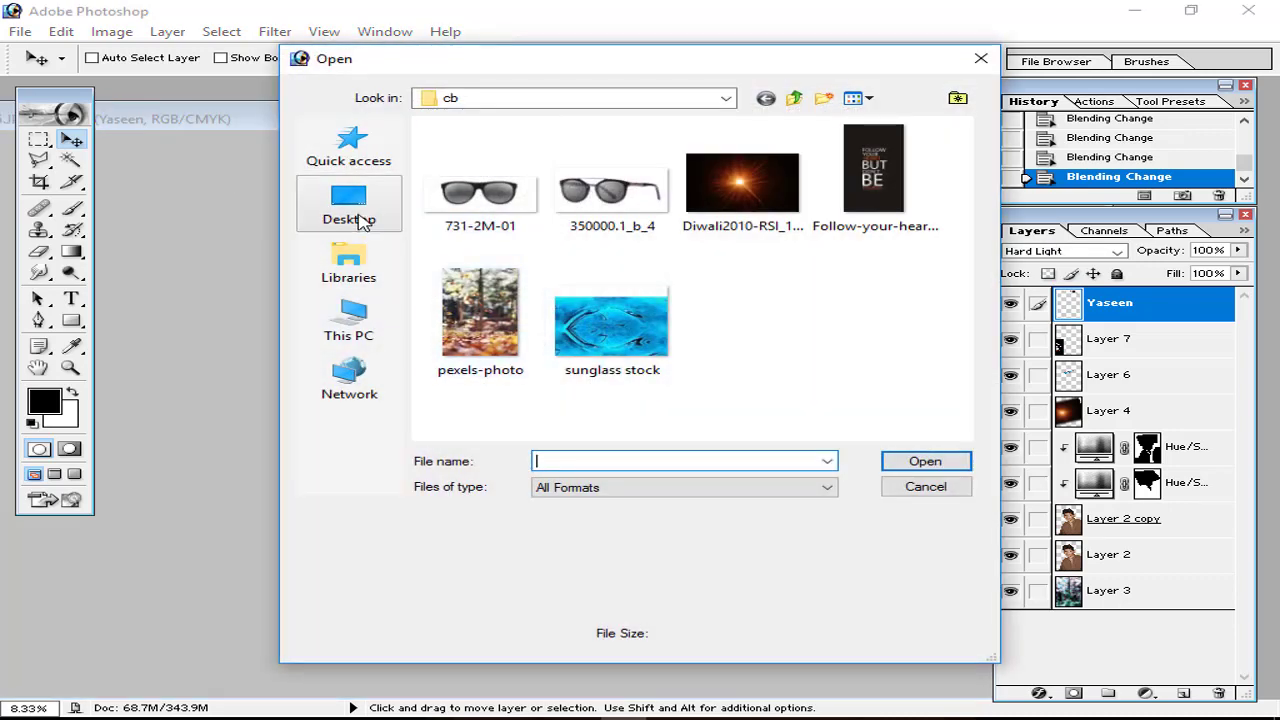
# Step: Bring in the Best 4 You logo, place it top-left and scale it to 155.4%
pyautogui.click(362, 220)
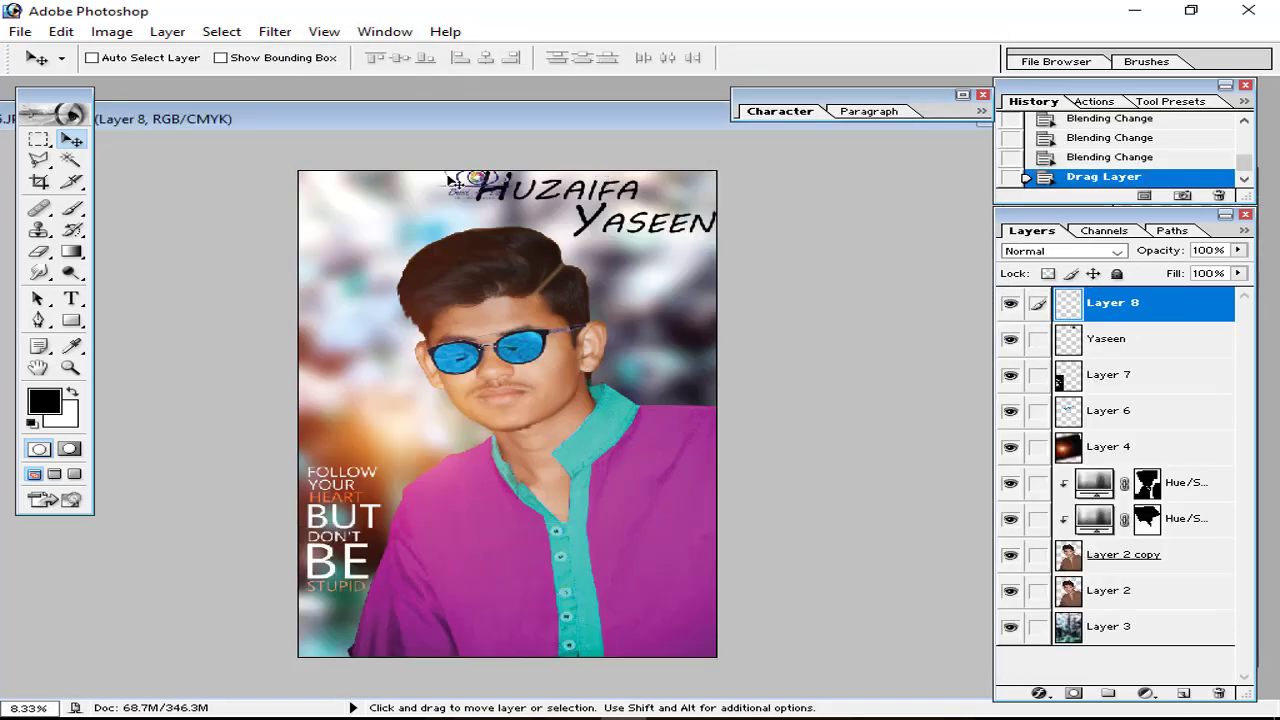
pyautogui.moveTo(452, 181); pyautogui.dragTo(420, 242)
pyautogui.hotkey('ctrl', 't')
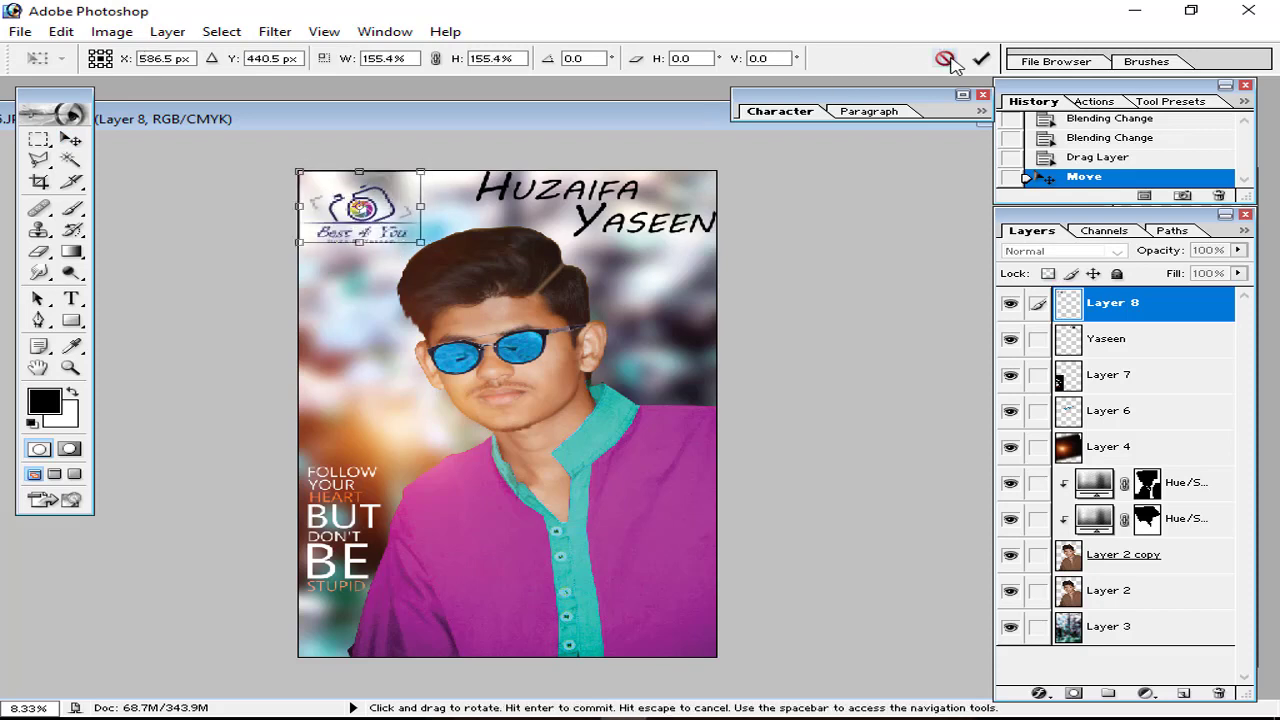
pyautogui.click(980, 58)
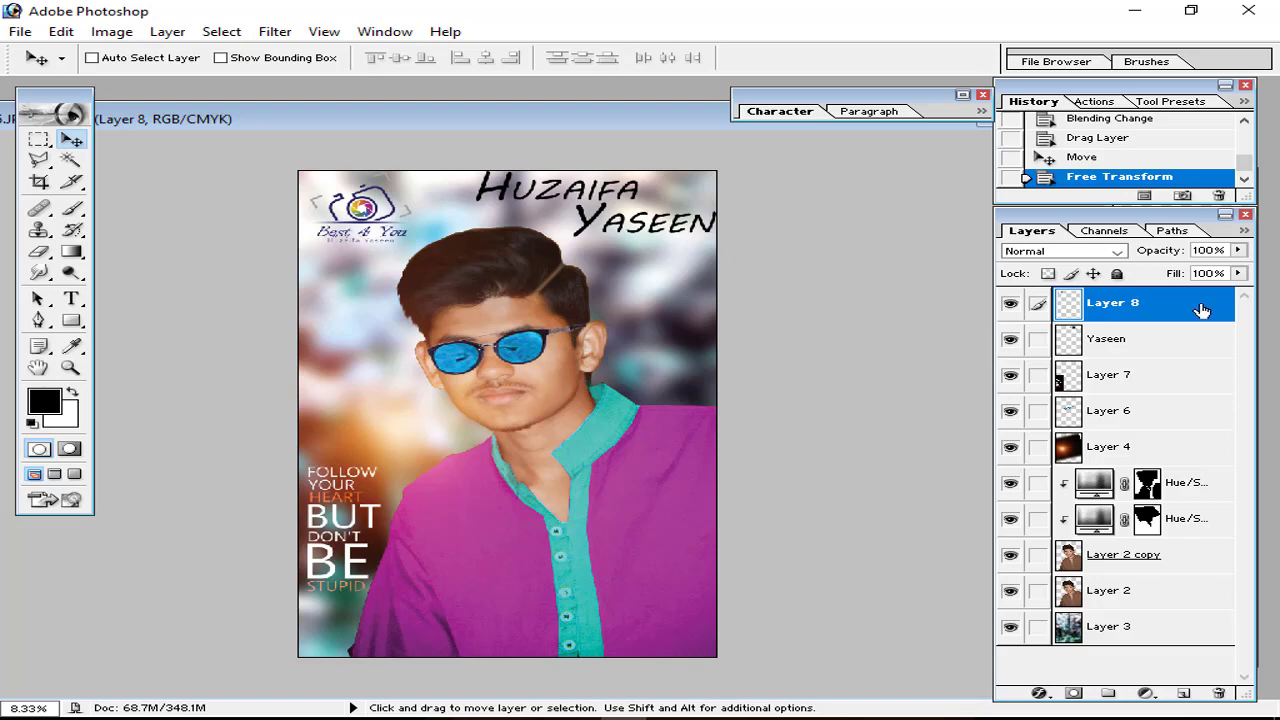
# Step: Load a selection, cancel a Save As, deselect, and make Layer 3 active
pyautogui.keyDown('ctrl'); pyautogui.click(1133, 637); pyautogui.keyUp('ctrl')
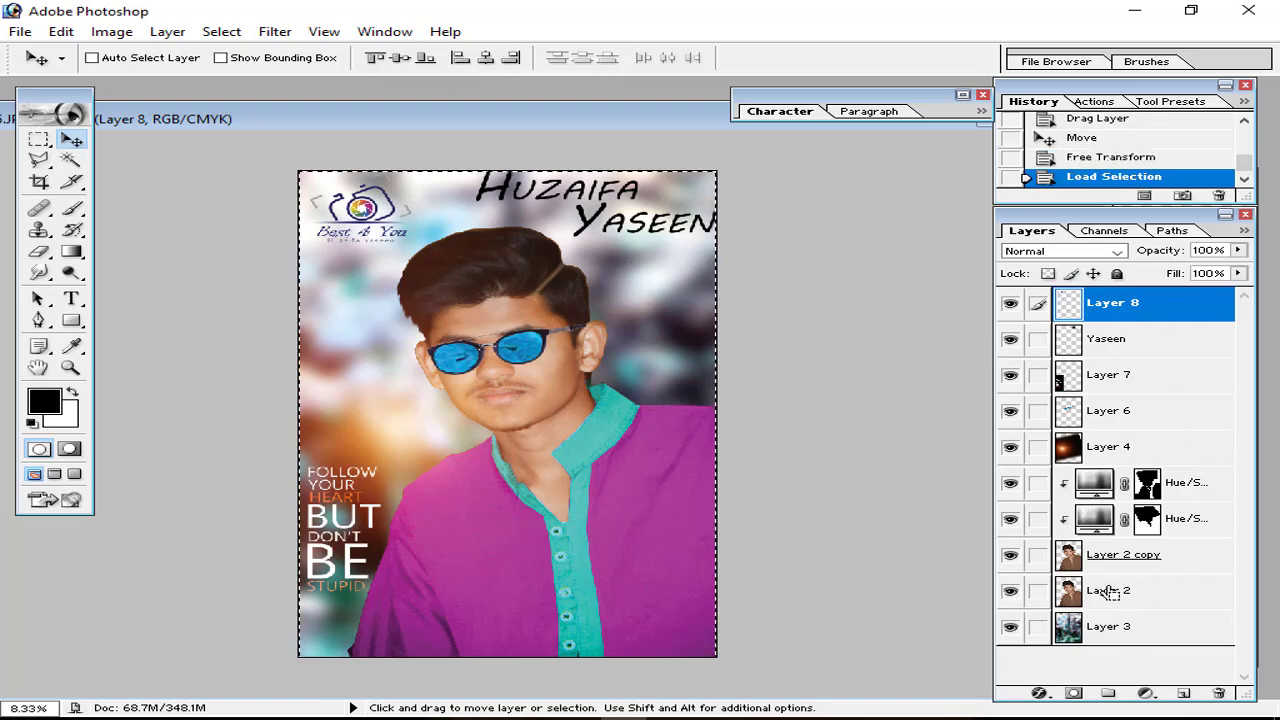
pyautogui.hotkey('ctrl', 'shift', 's')
pyautogui.click(930, 431)
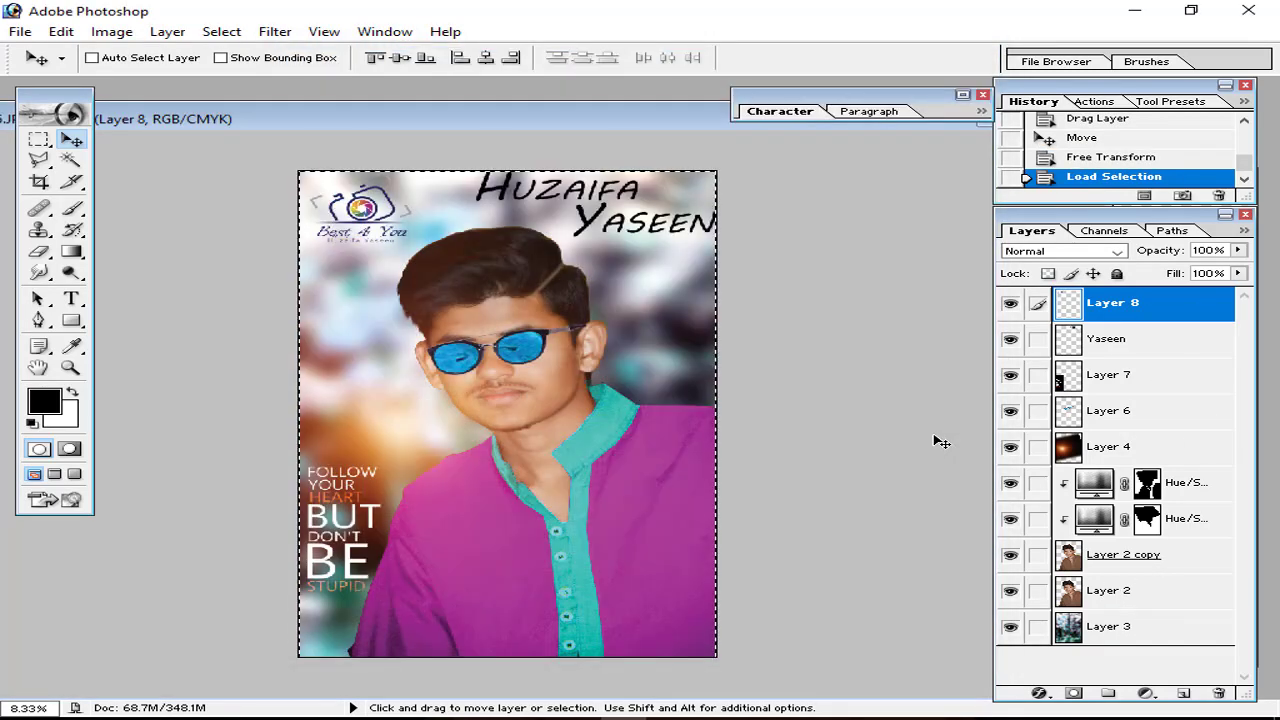
pyautogui.hotkey('ctrl', 'd')
pyautogui.click(1153, 630)
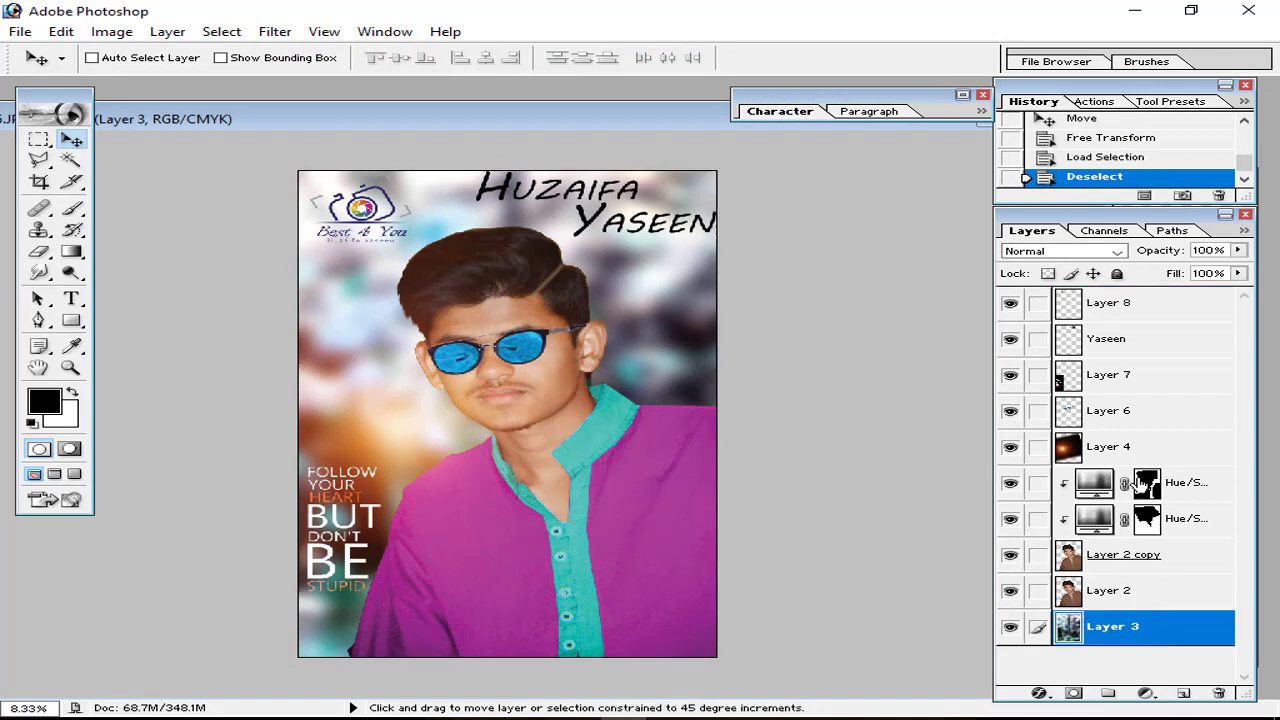
# Step: Merge the visible poster into a new Layer 9 with Apply Image
pyautogui.click(1137, 300)
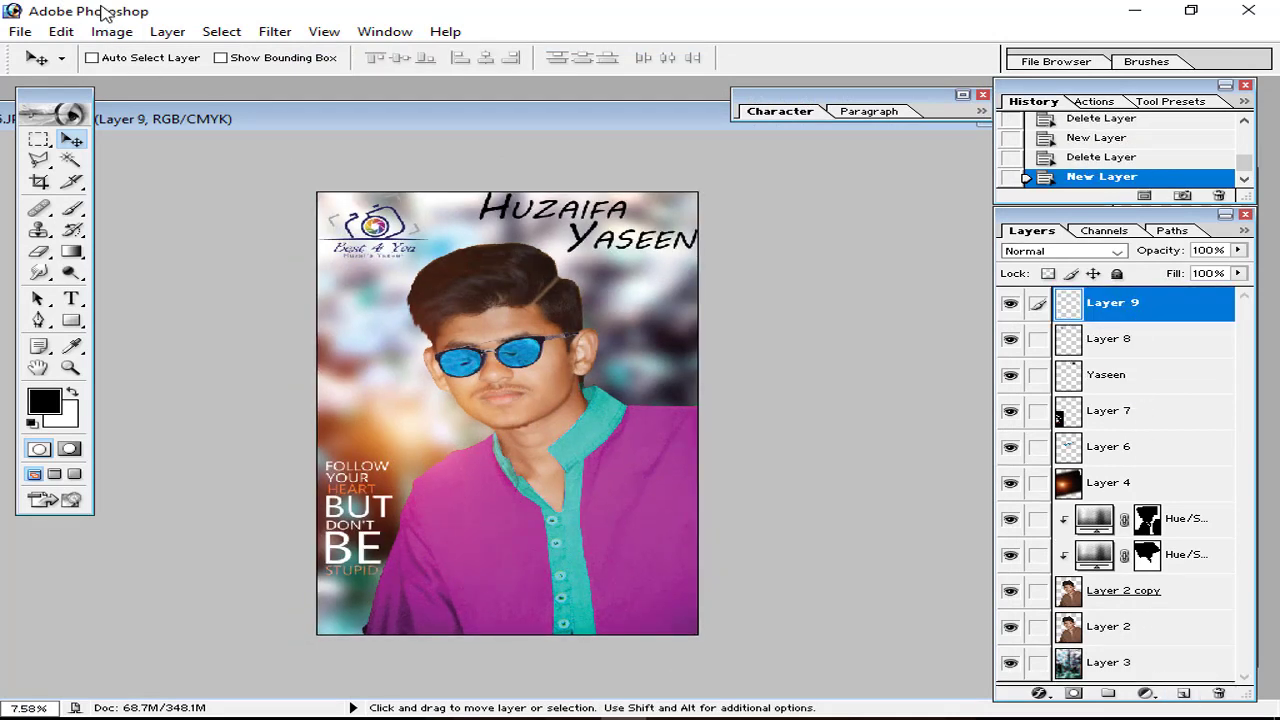
pyautogui.click(113, 32)
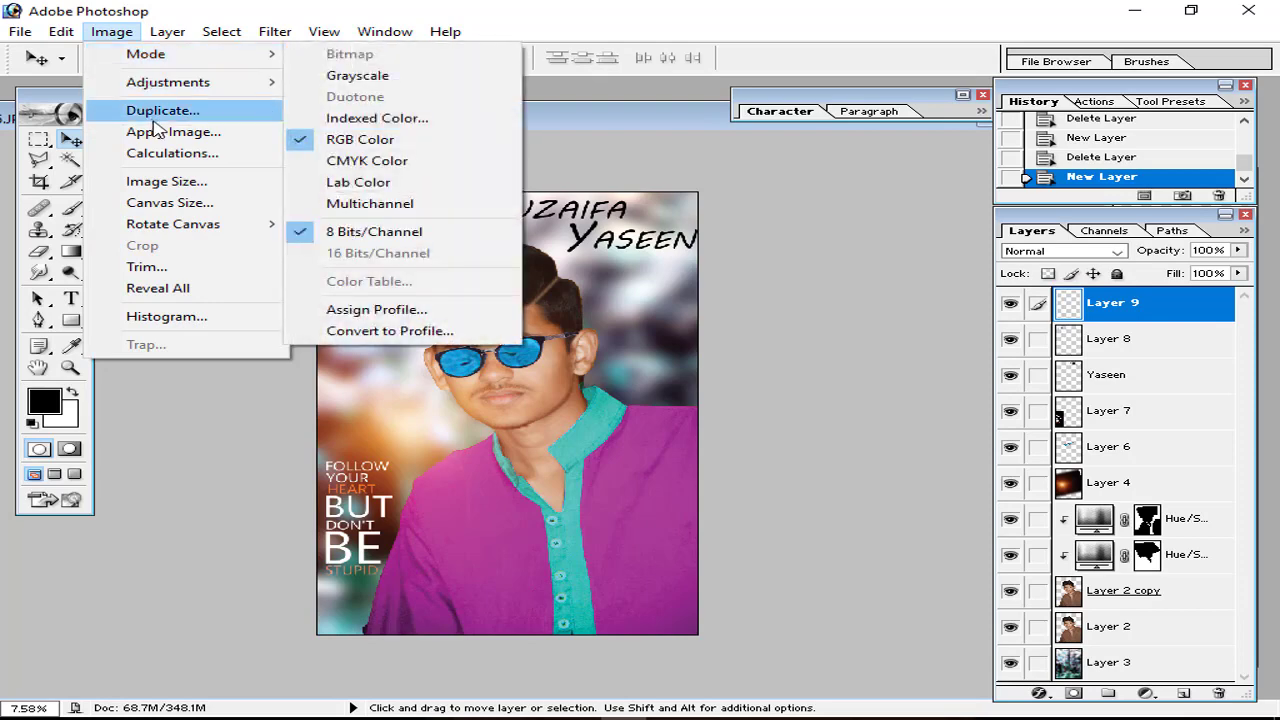
pyautogui.click(157, 130)
pyautogui.click(856, 266)
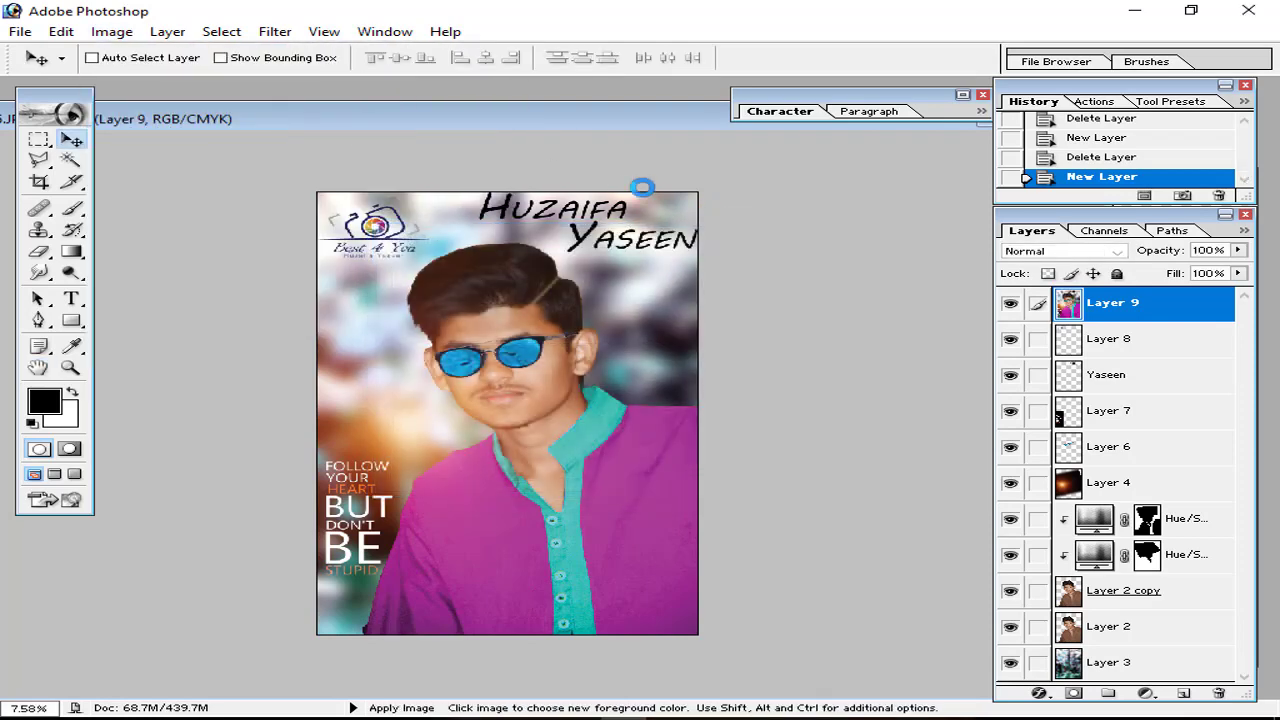
# Step: Desaturate Layer 9 and set its blend mode to Overlay
pyautogui.click(111, 32)
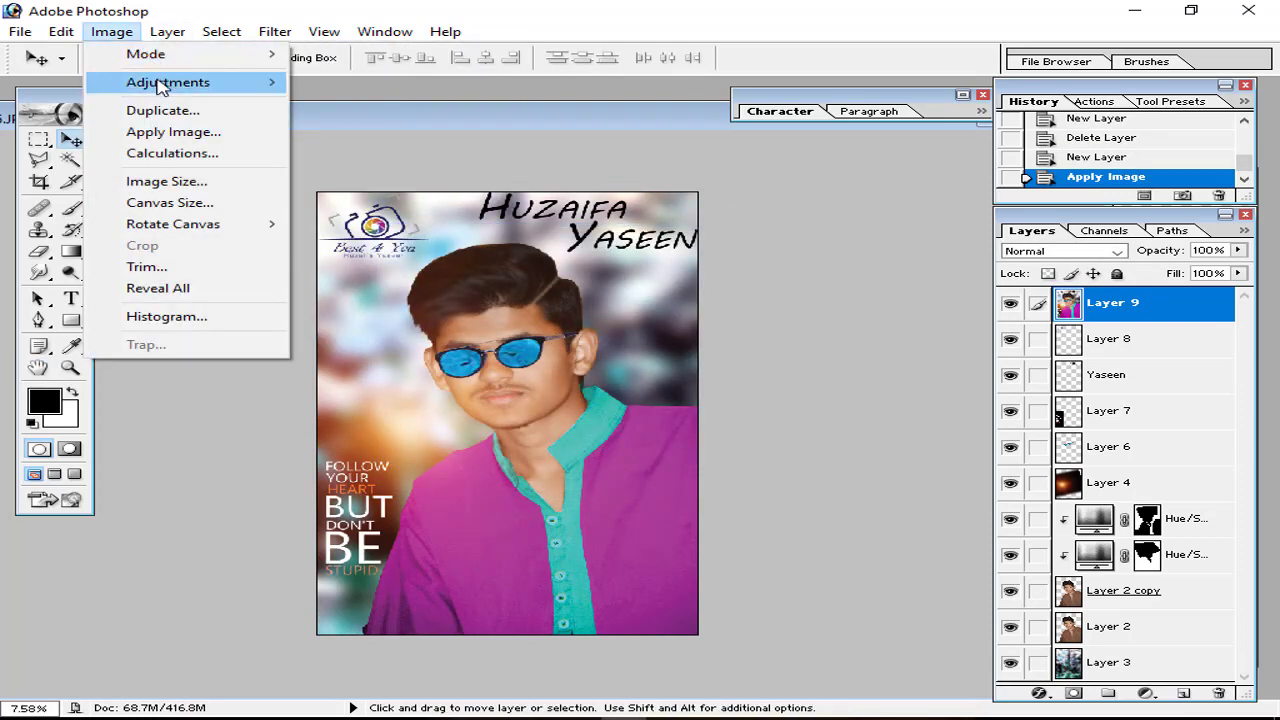
pyautogui.moveTo(162, 86)
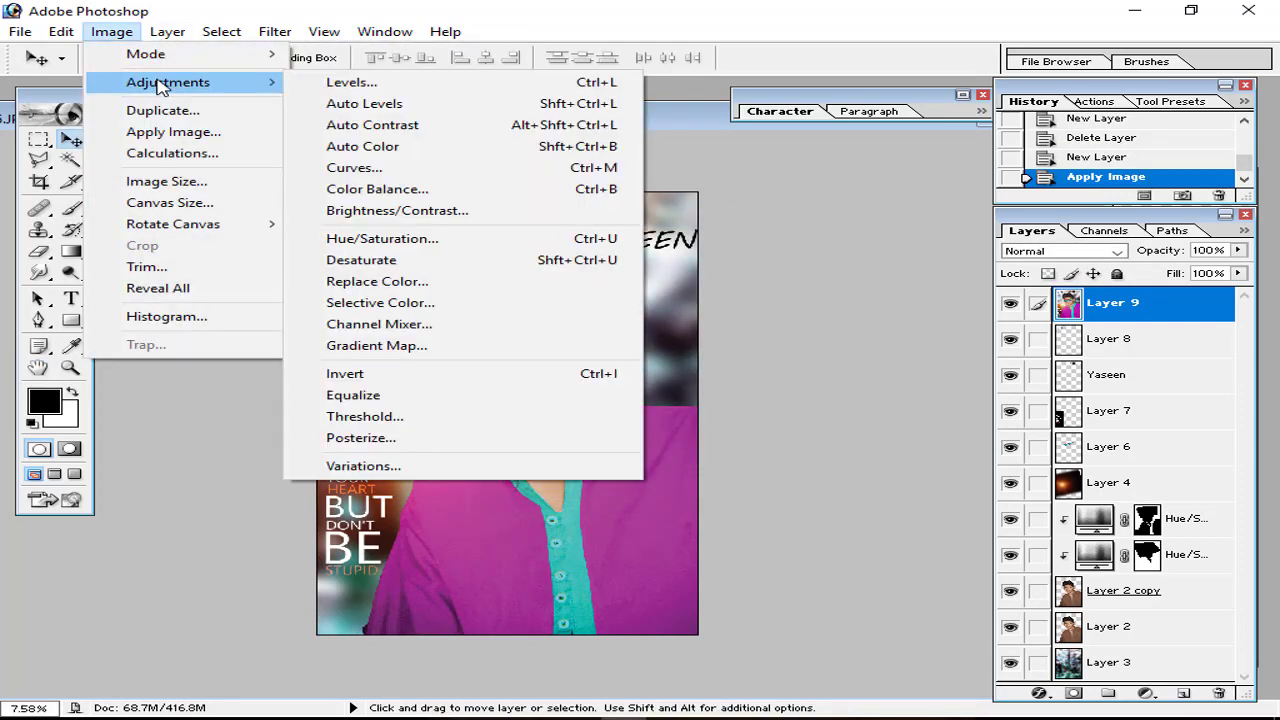
pyautogui.click(405, 268)
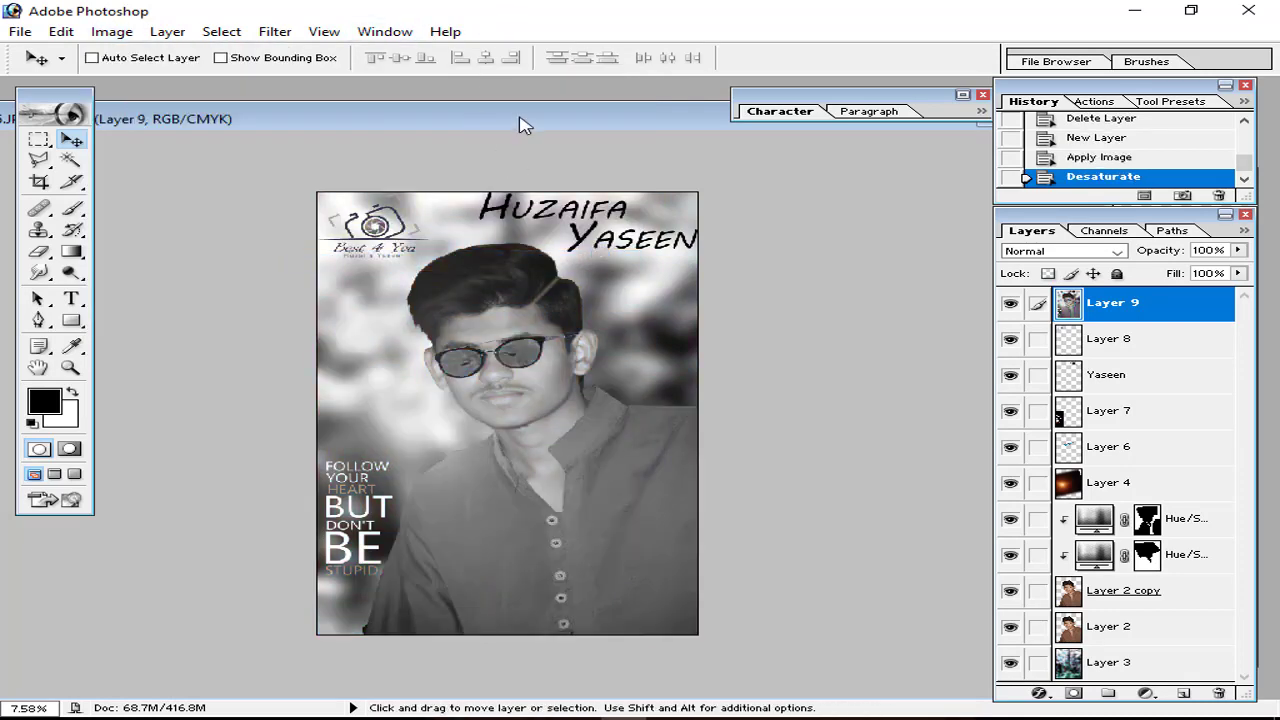
pyautogui.click(1112, 252)
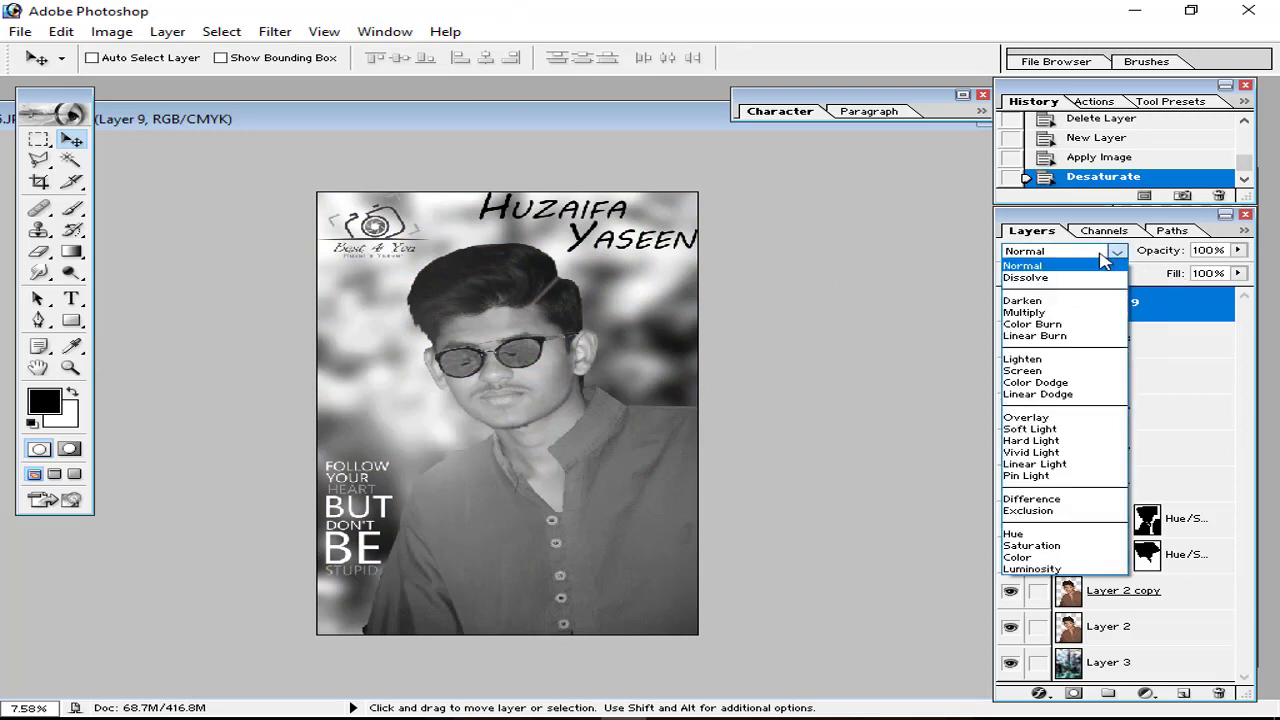
pyautogui.click(1060, 418)
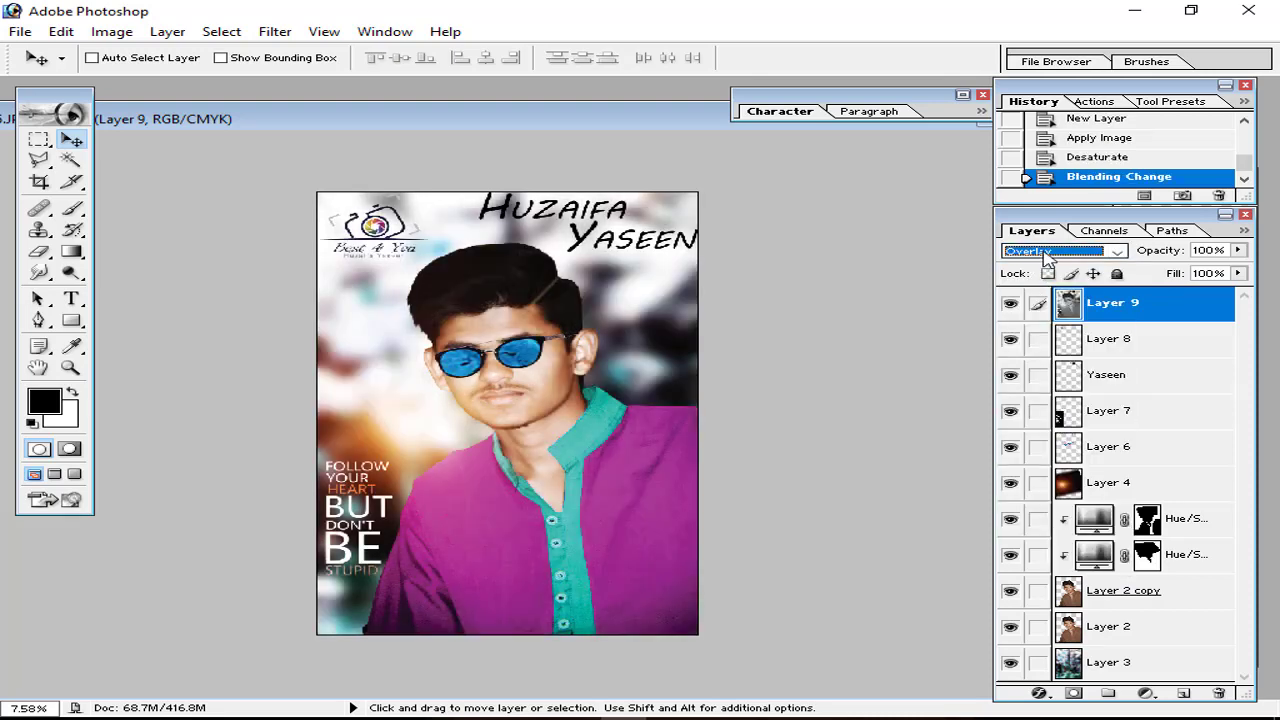
# Step: Keep Layer 9 on Overlay and zoom in to inspect the face
pyautogui.click(1045, 257)
pyautogui.click(1041, 418)
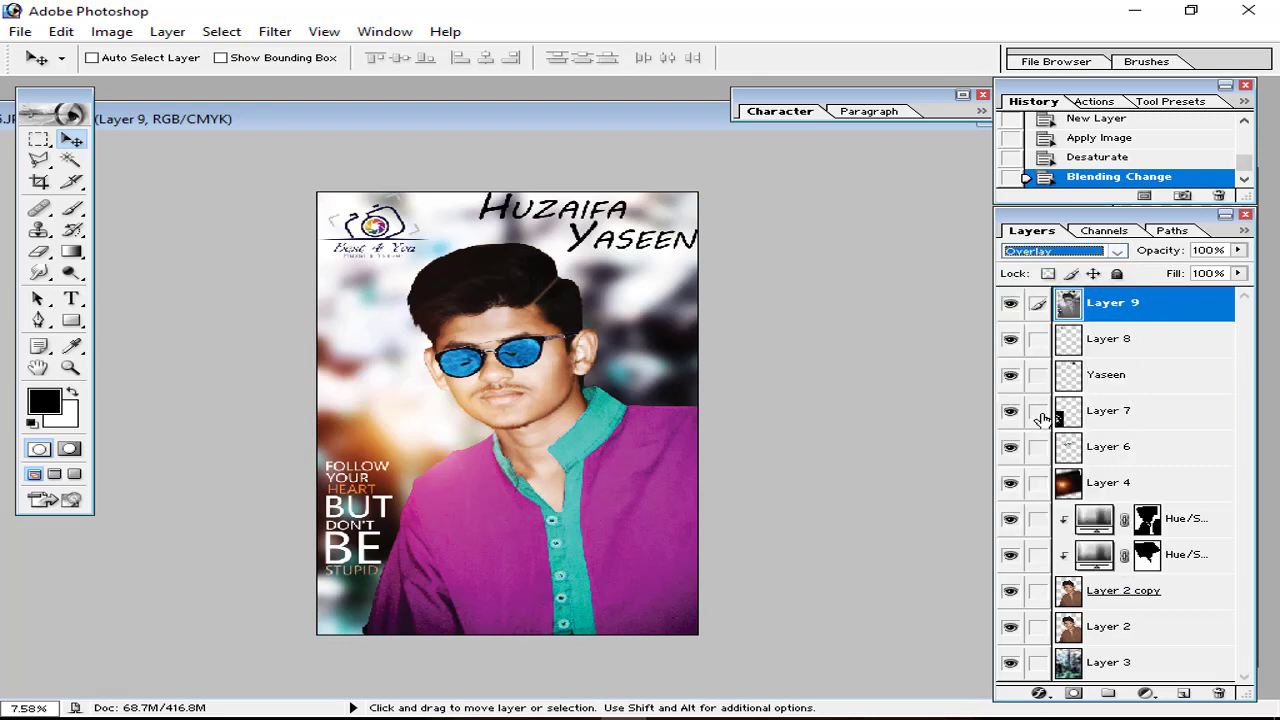
pyautogui.hotkey('ctrl', '+')
pyautogui.hotkey('ctrl', '+')
pyautogui.hotkey('ctrl', '+')
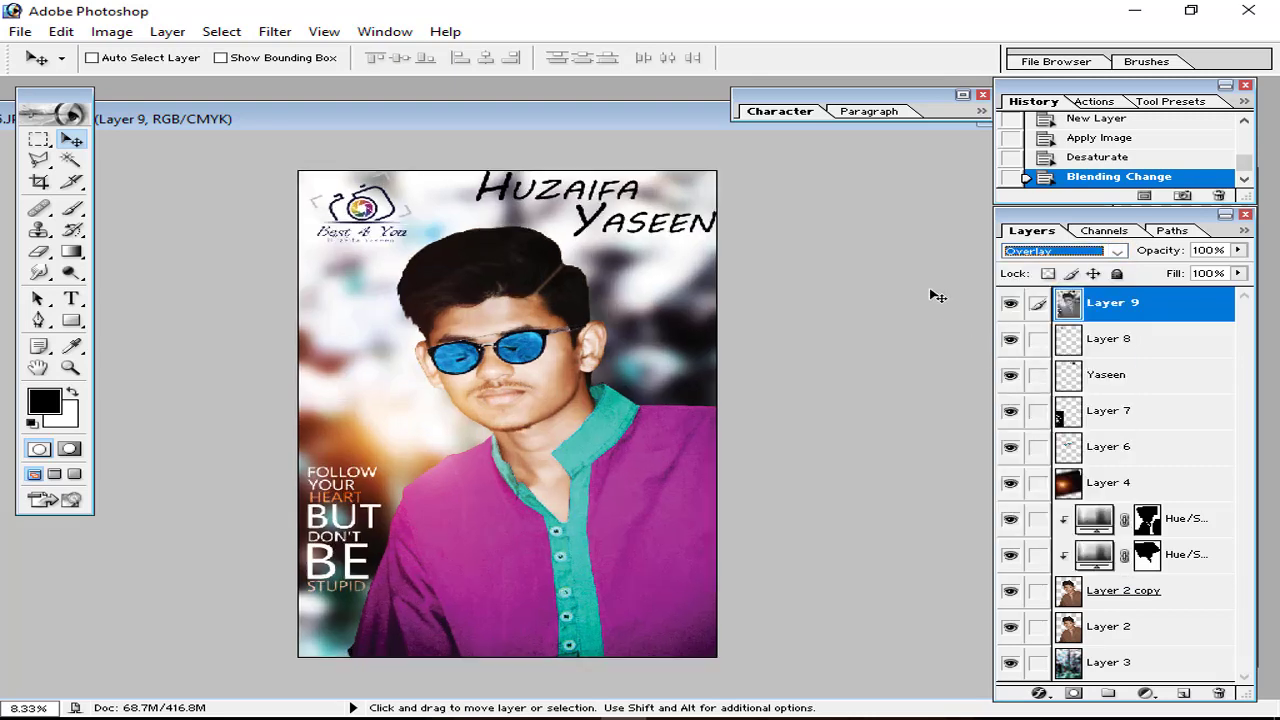
pyautogui.scroll(2, 420, 341)
pyautogui.scroll(5, 420, 341)
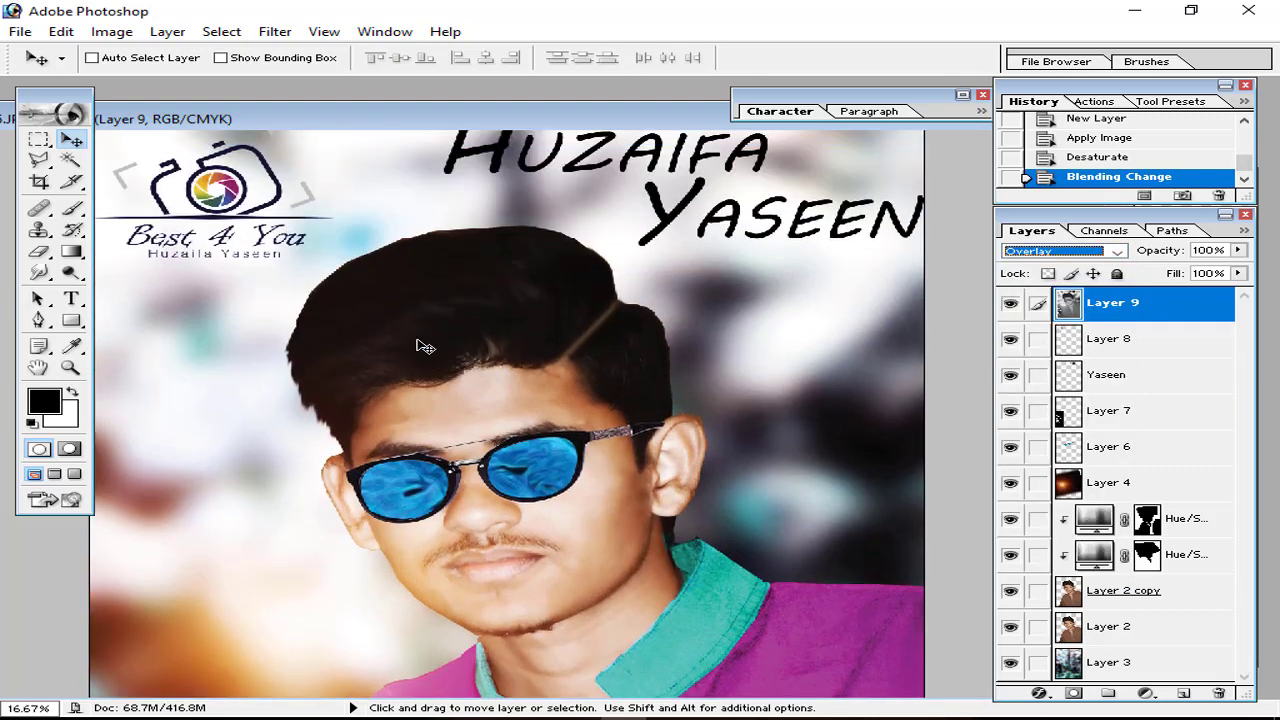
pyautogui.hotkey('ctrl', '-')
pyautogui.hotkey('ctrl', '+')
pyautogui.hotkey('ctrl', '+')
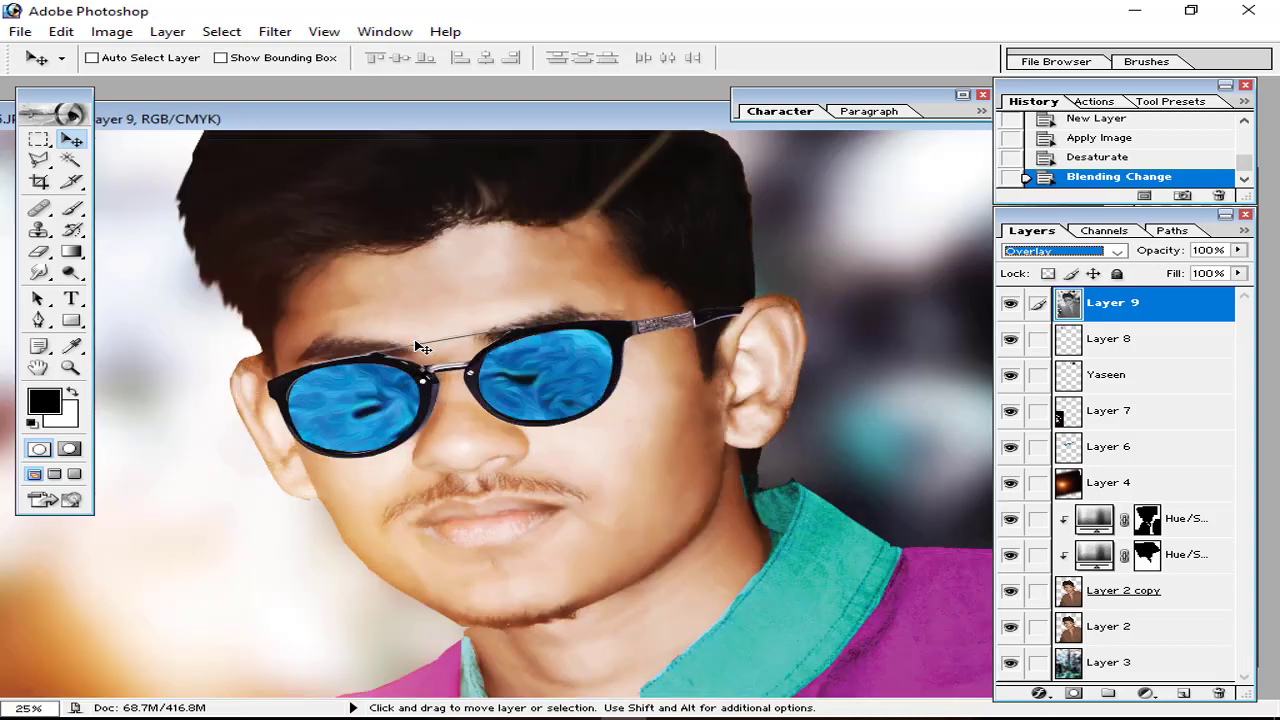
pyautogui.hotkey('ctrl', '-')
pyautogui.hotkey('ctrl', '-')
pyautogui.hotkey('ctrl', '-')
pyautogui.hotkey('ctrl', '-')
pyautogui.hotkey('ctrl', '+')
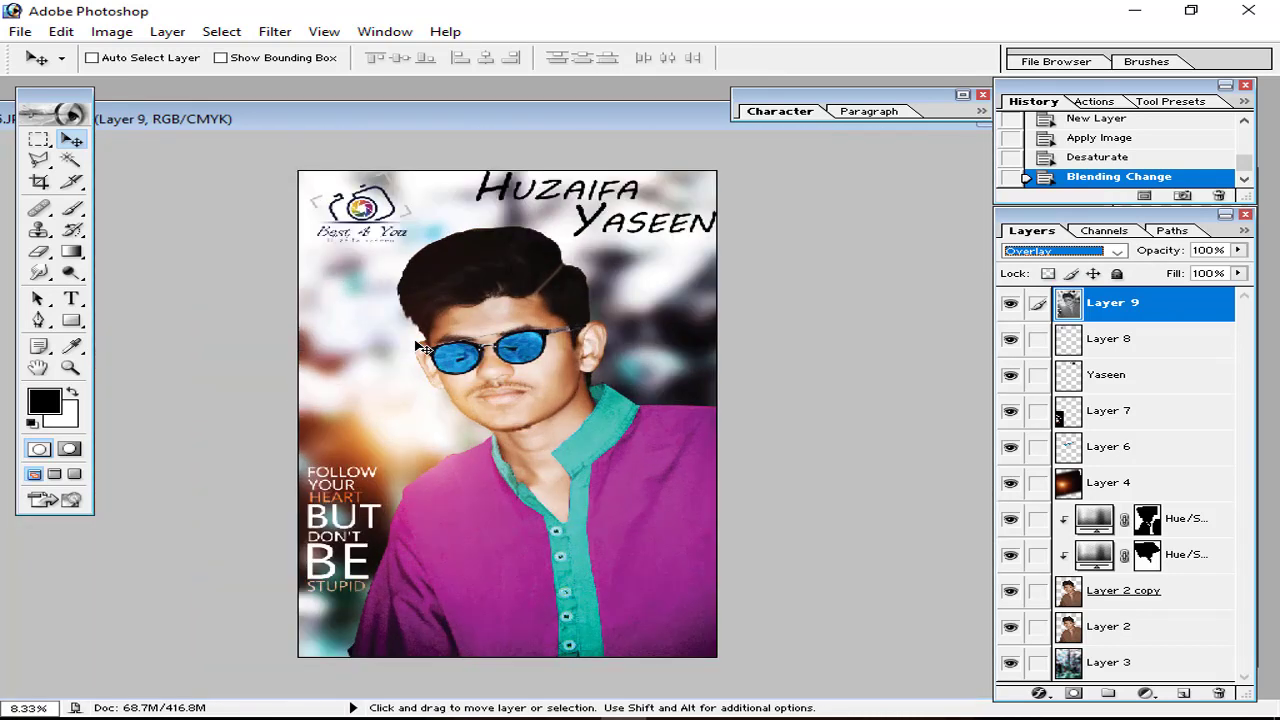
# Step: Switch Layer 9 from Soft Light to Hard Light and lower its opacity to 70%
pyautogui.click(1116, 252)
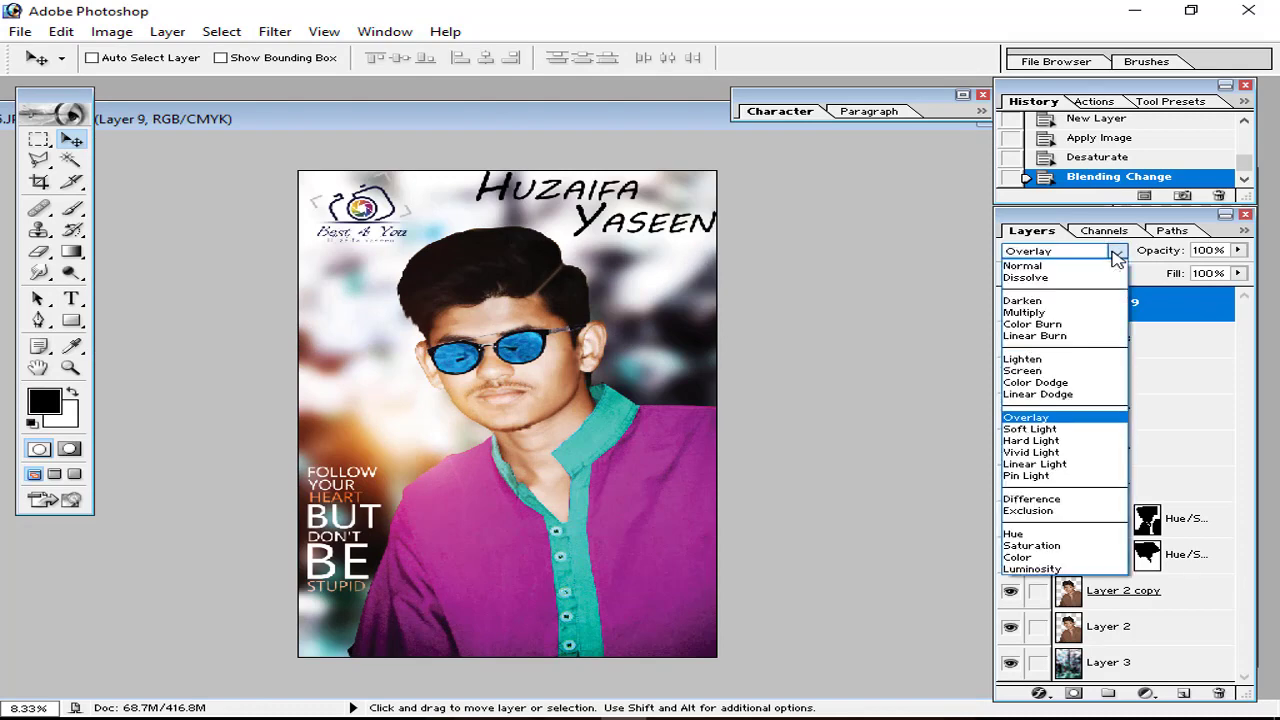
pyautogui.click(1026, 424)
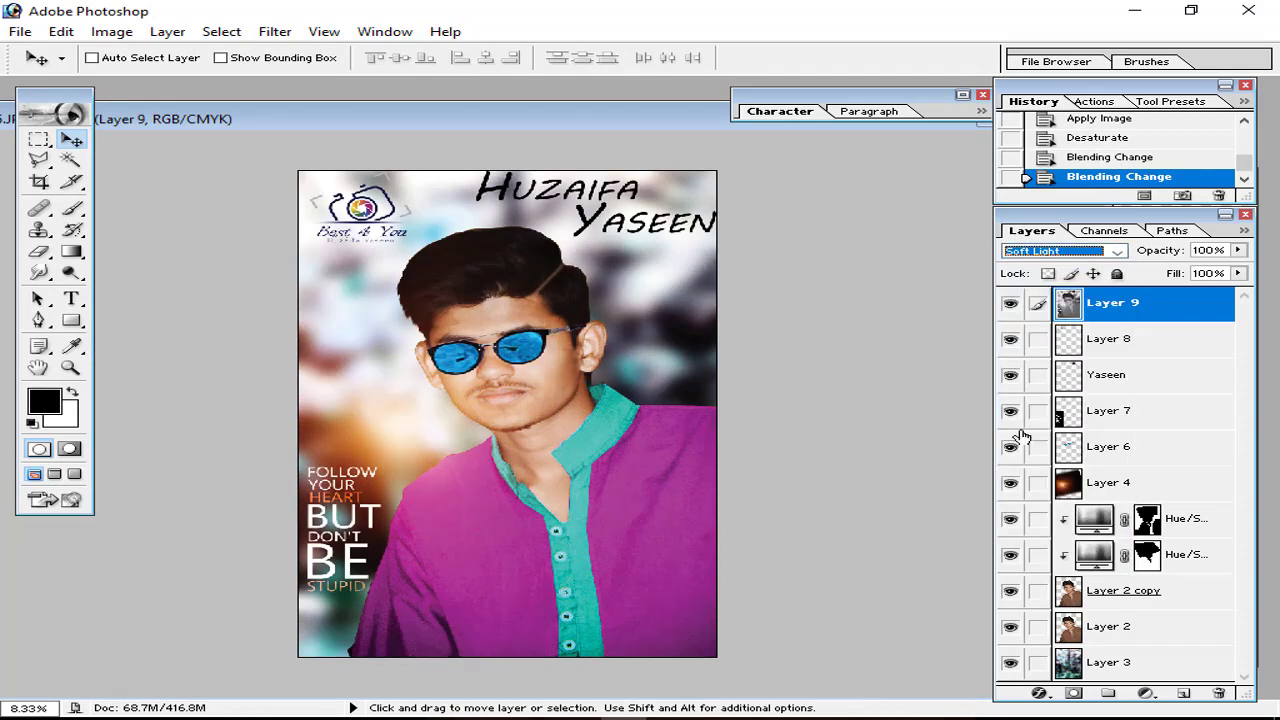
pyautogui.click(1058, 252)
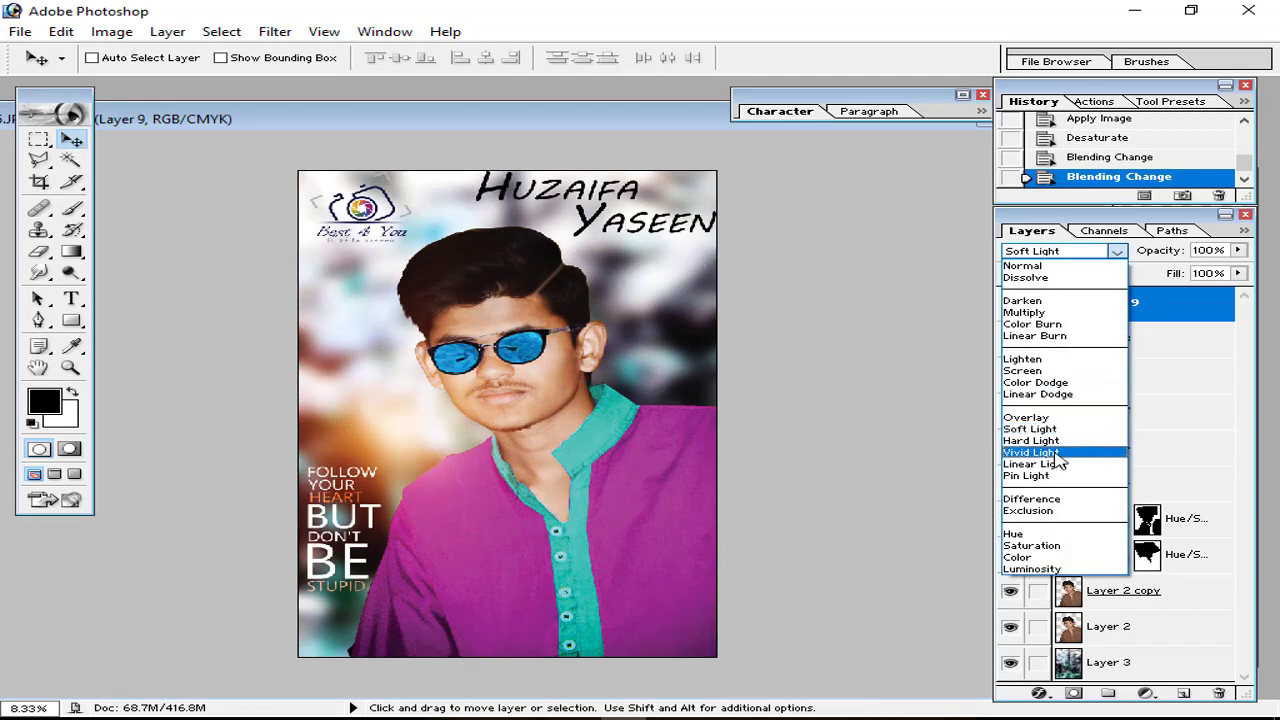
pyautogui.click(1040, 441)
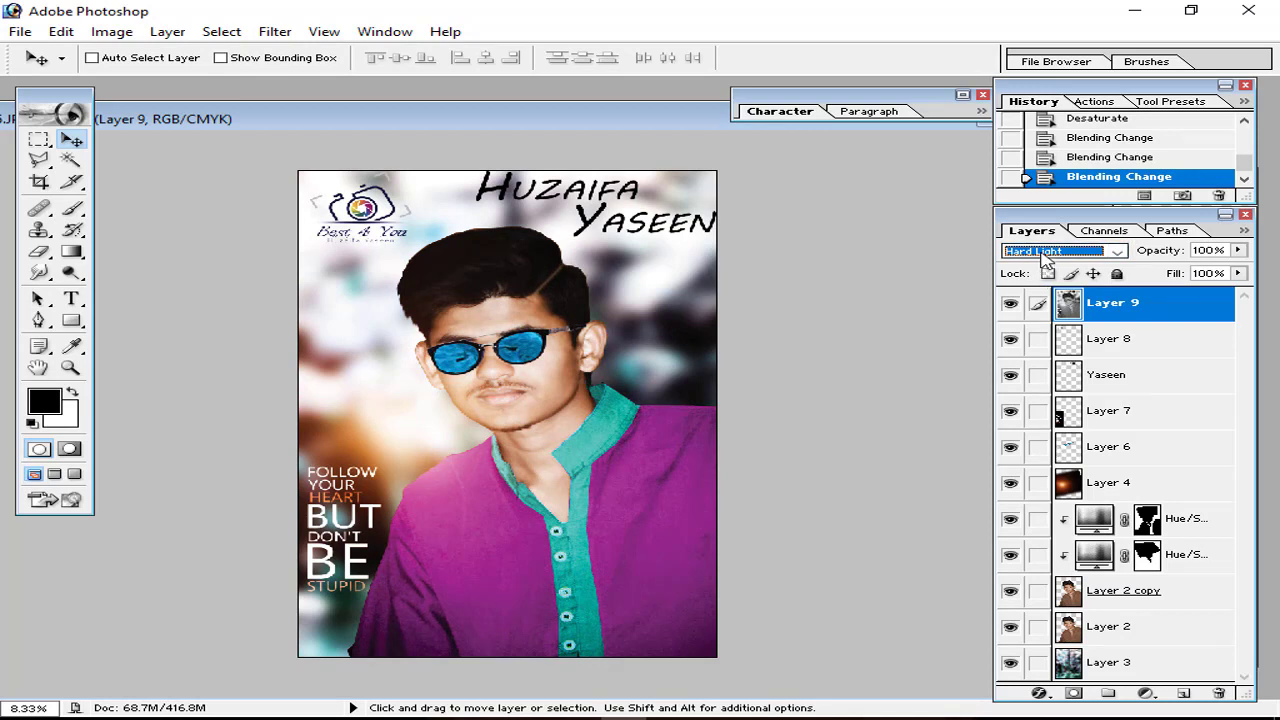
pyautogui.click(1238, 250)
pyautogui.moveTo(1240, 270); pyautogui.dragTo(1208, 272)
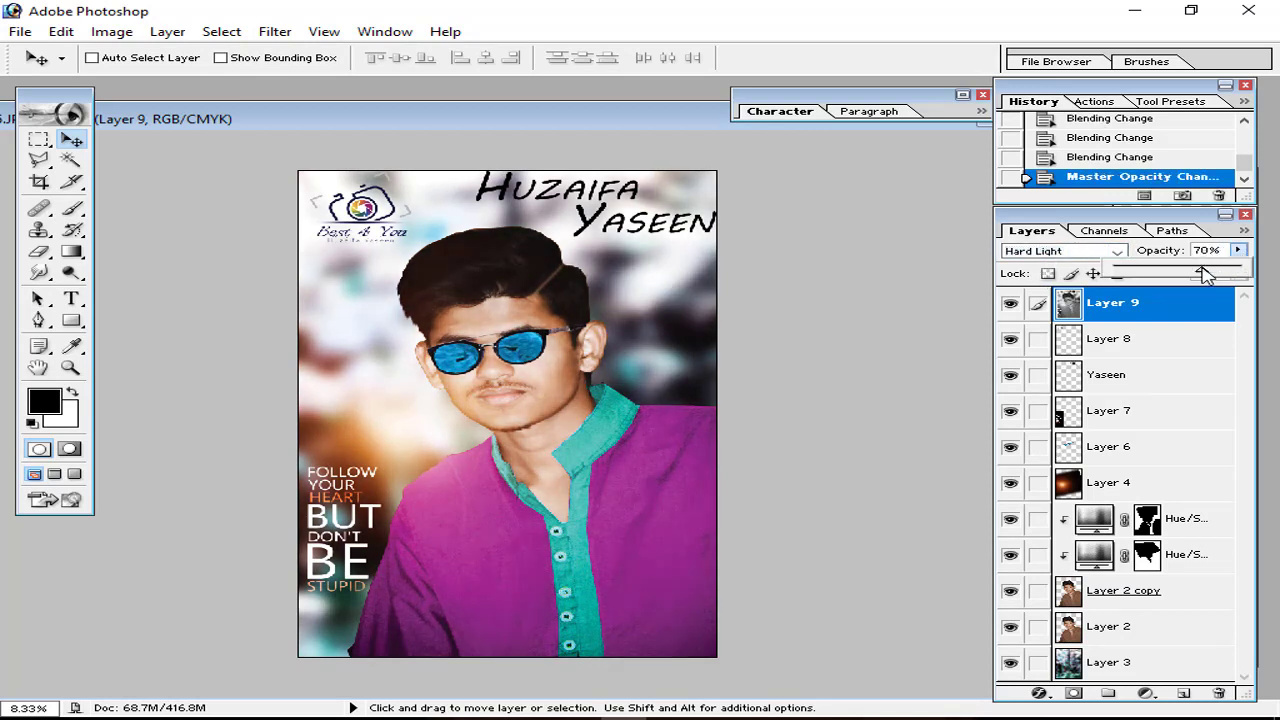
pyautogui.click(942, 284)
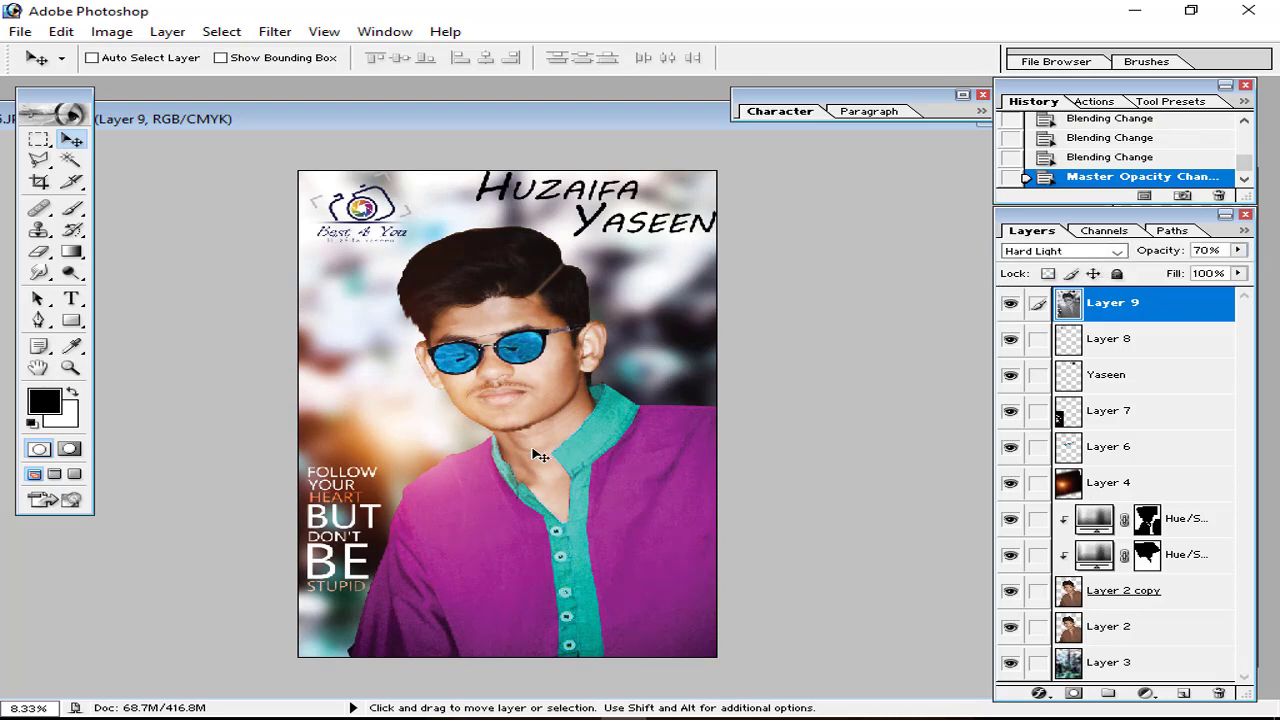